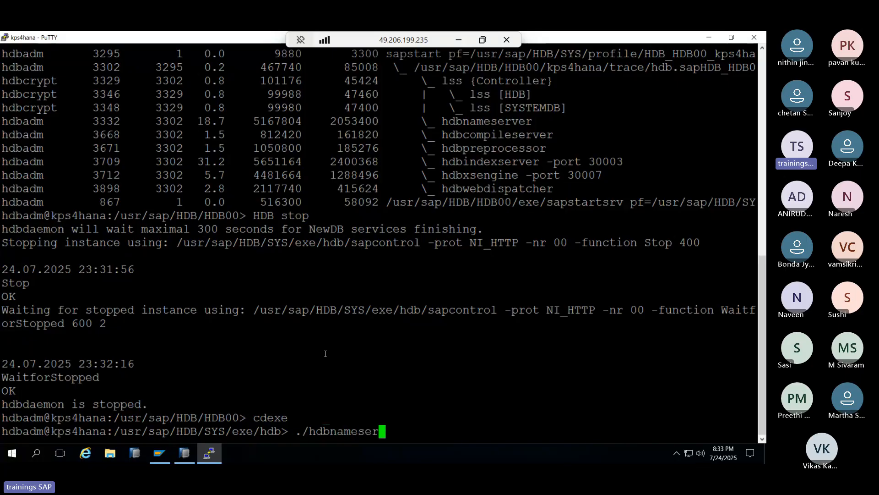
- Reset the SYSTEM password via hdbnameserver -resetUserSystem, confirm it, then run HDB start
{"action": "key", "text": "Tab"}
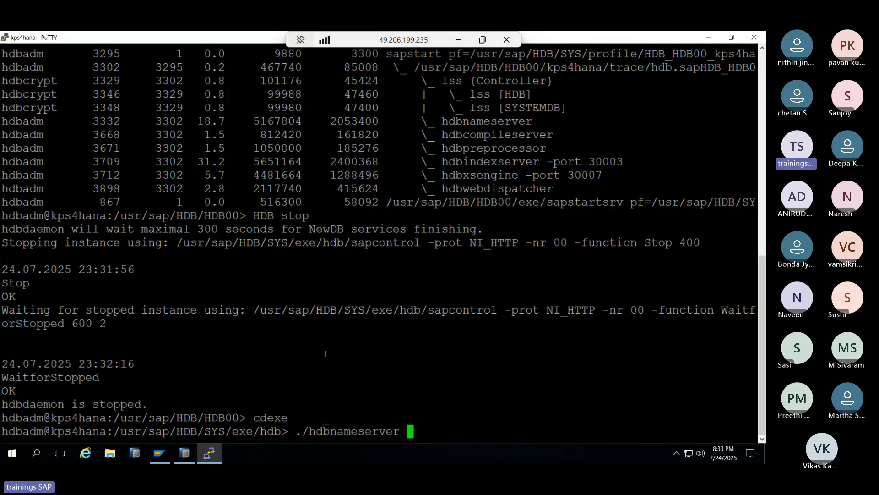
{"action": "type", "text": "-reset"}
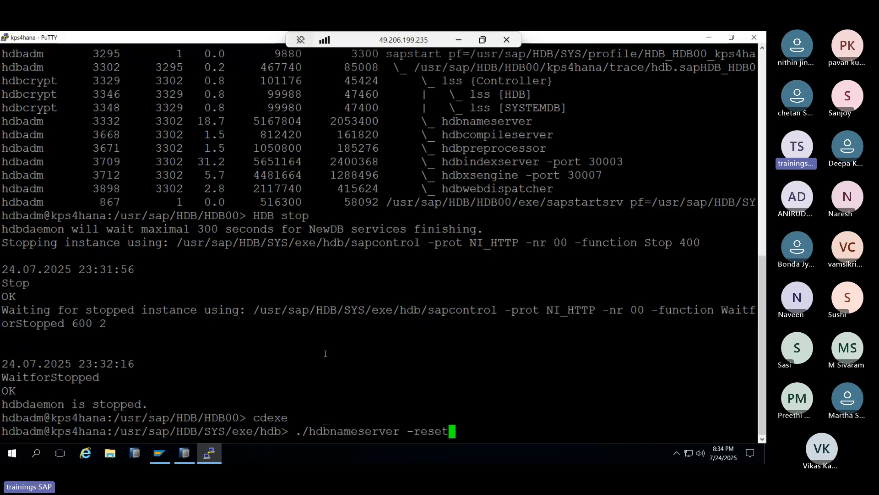
{"action": "type", "text": "User"}
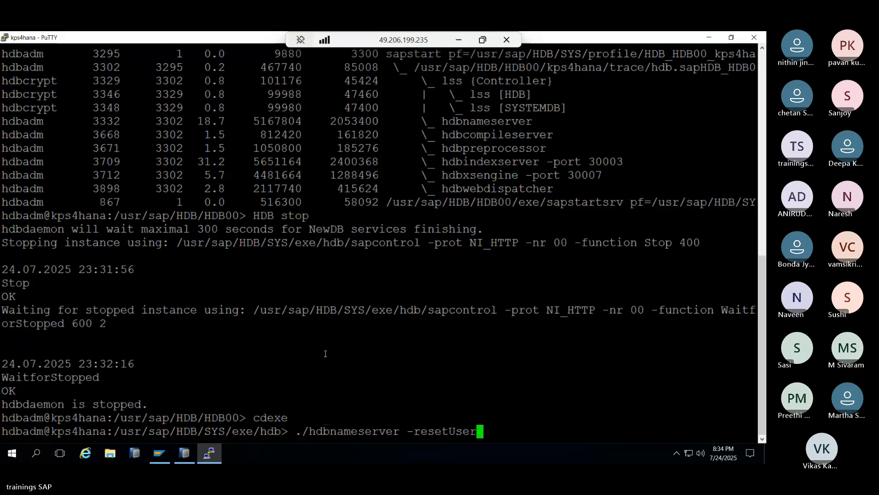
{"action": "type", "text": "System"}
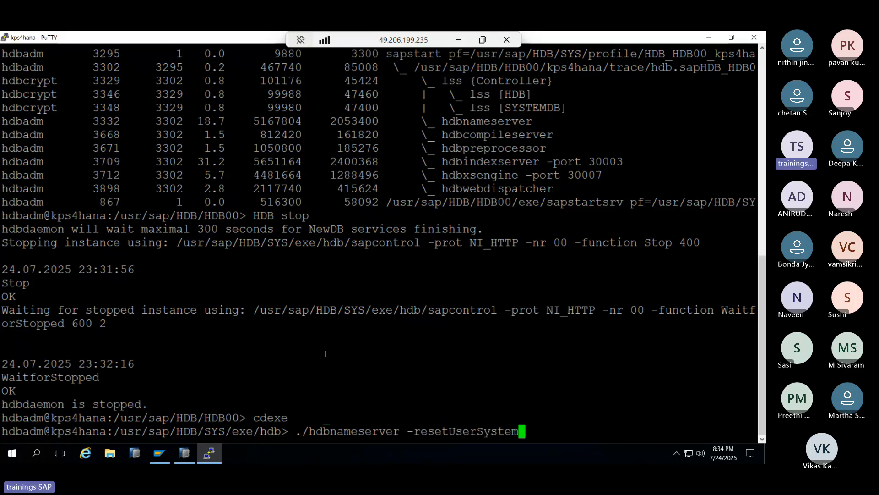
{"action": "key", "text": "Return"}
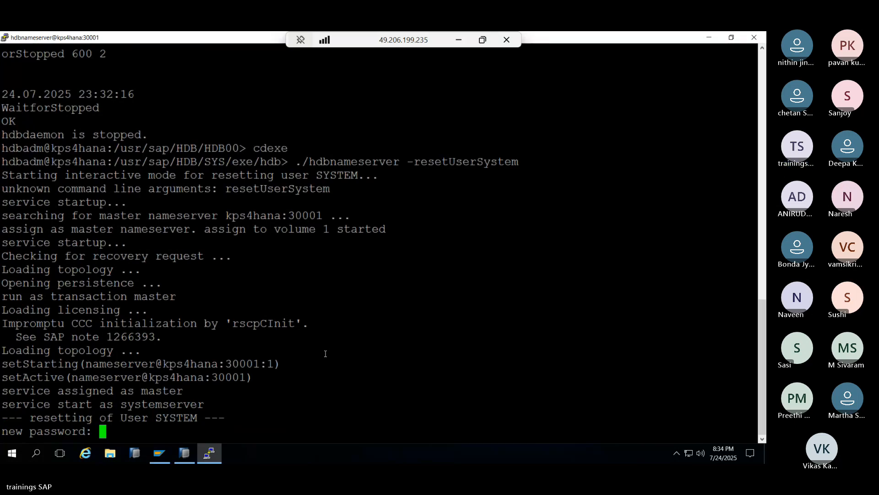
{"action": "key", "text": "Return"}
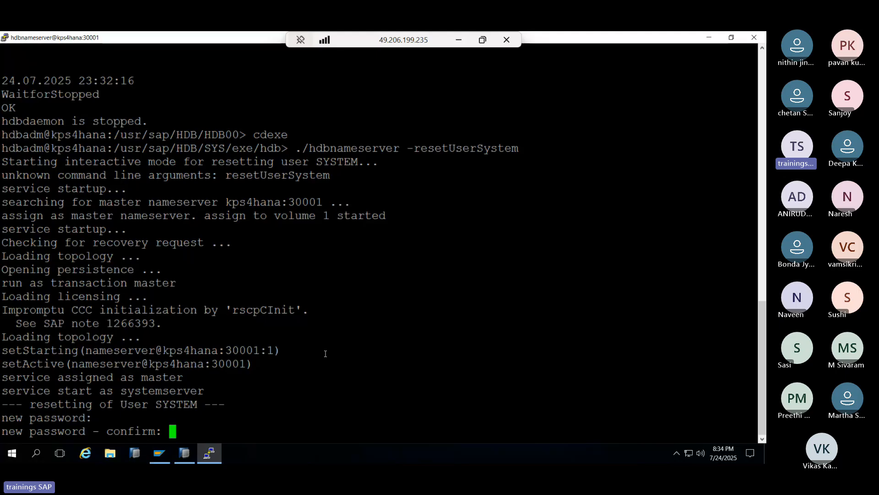
{"action": "key", "text": "Return"}
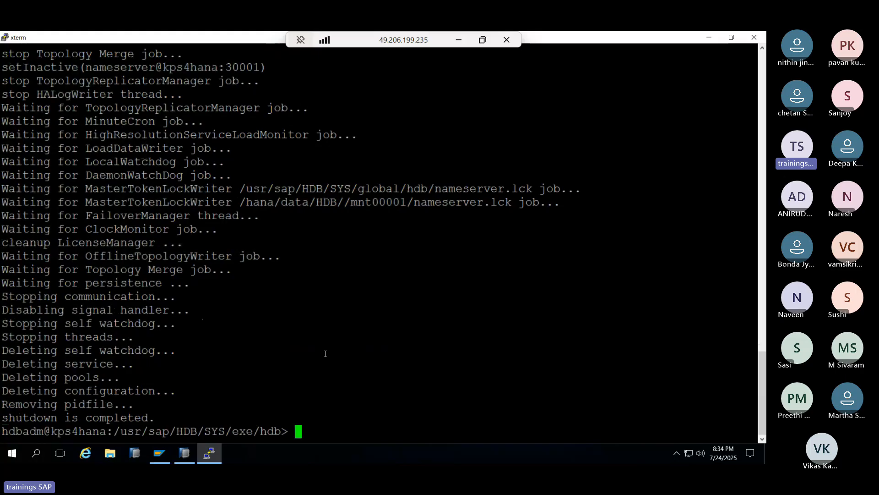
{"action": "type", "text": "HDB "}
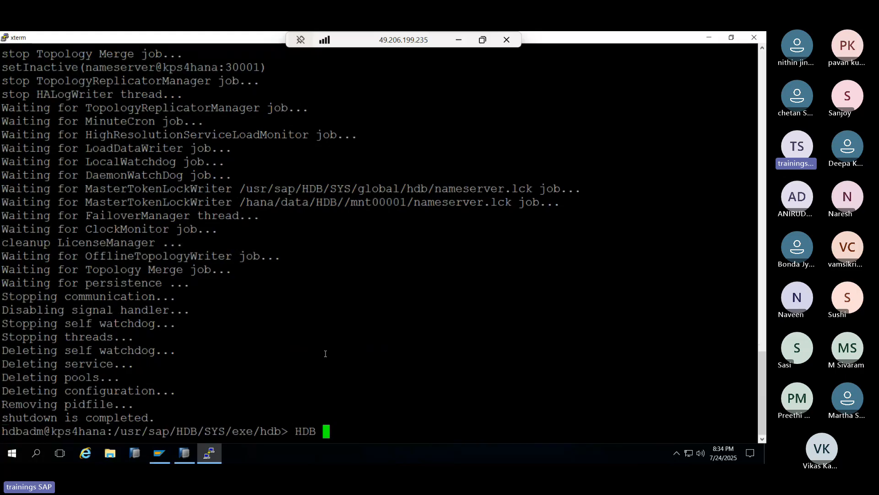
{"action": "type", "text": "start"}
{"action": "key", "text": "Return"}
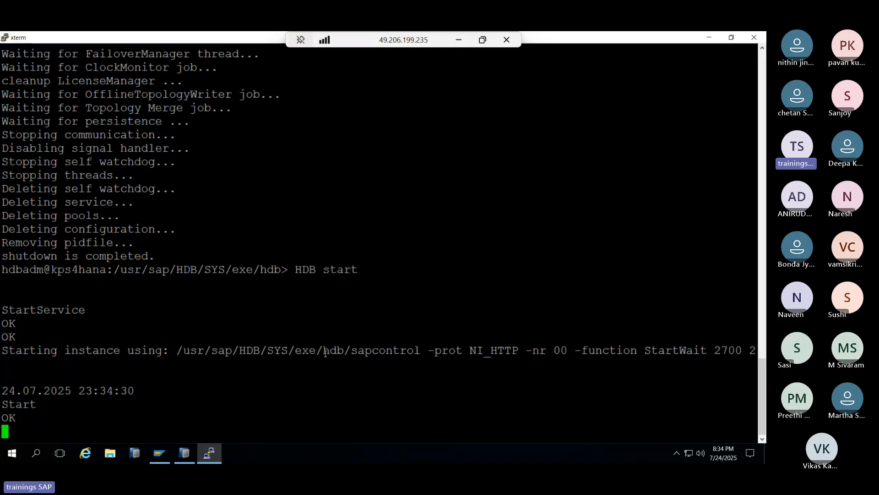
- Admit the waiting attendee from the Teams People pane, then return to Remote Desktop
{"action": "left_click", "coordinate": [459, 40]}
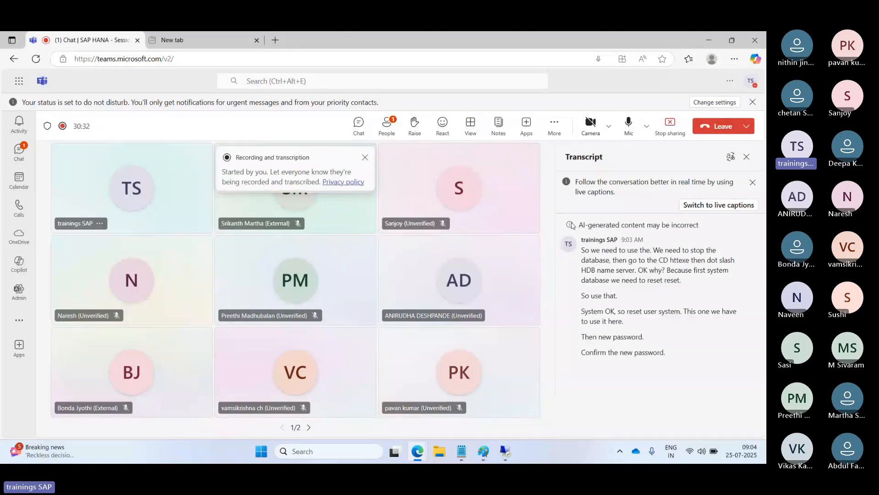
{"action": "left_click", "coordinate": [391, 125]}
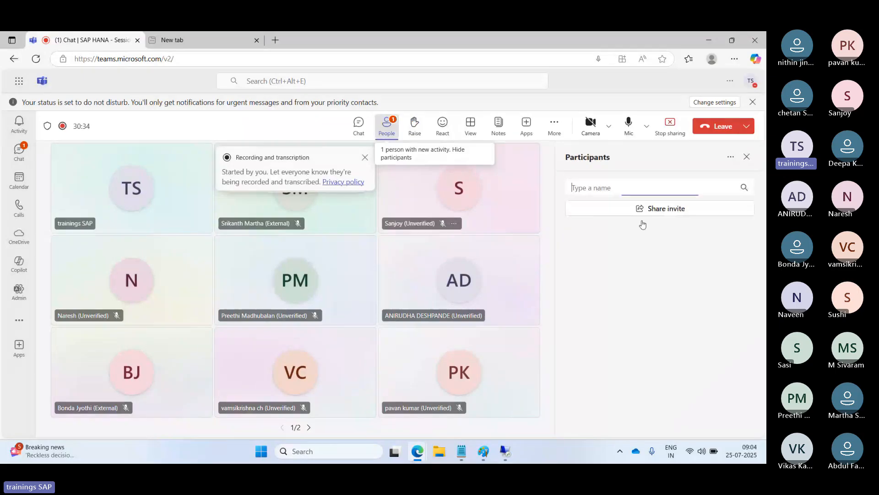
{"action": "left_click", "coordinate": [722, 250]}
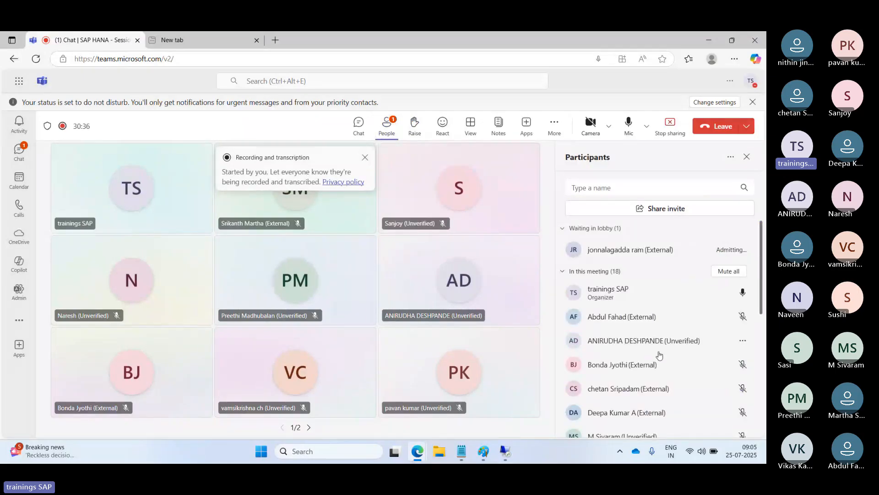
{"action": "left_click", "coordinate": [504, 451]}
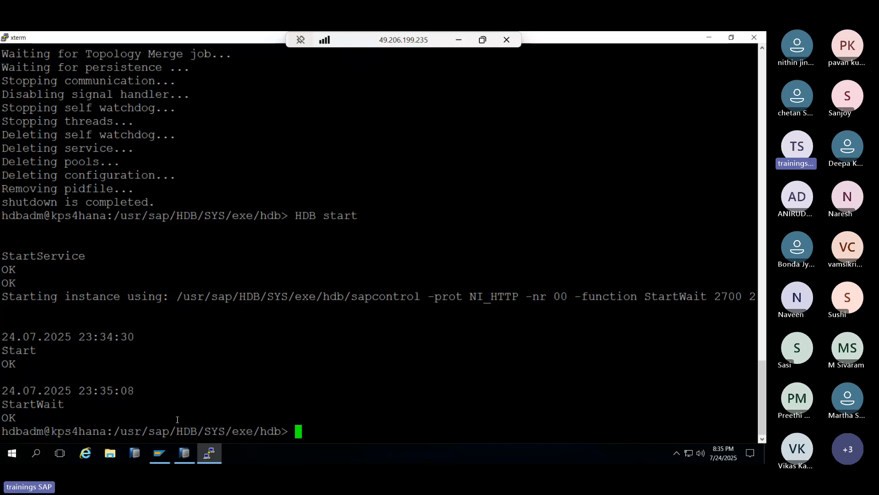
- In HANA Studio, log on to SYSTEMDB@HDB with the new SYSTEM password
{"action": "left_click", "coordinate": [184, 453]}
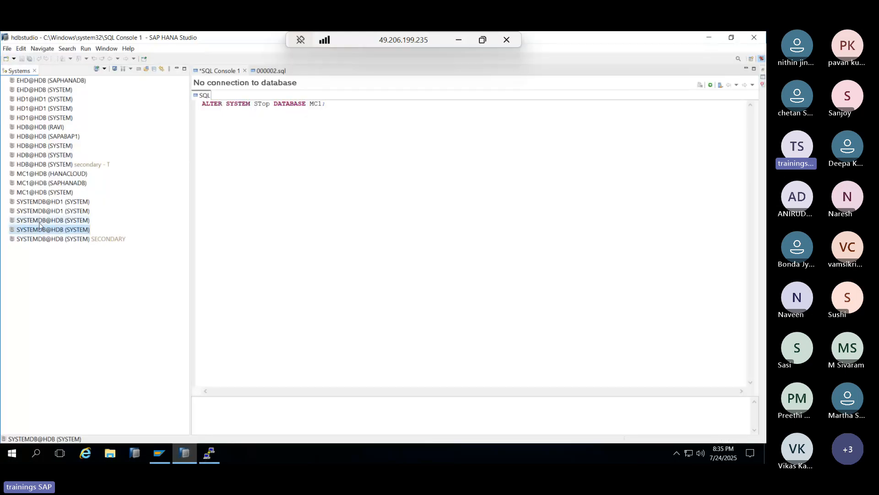
{"action": "double_click", "coordinate": [67, 229]}
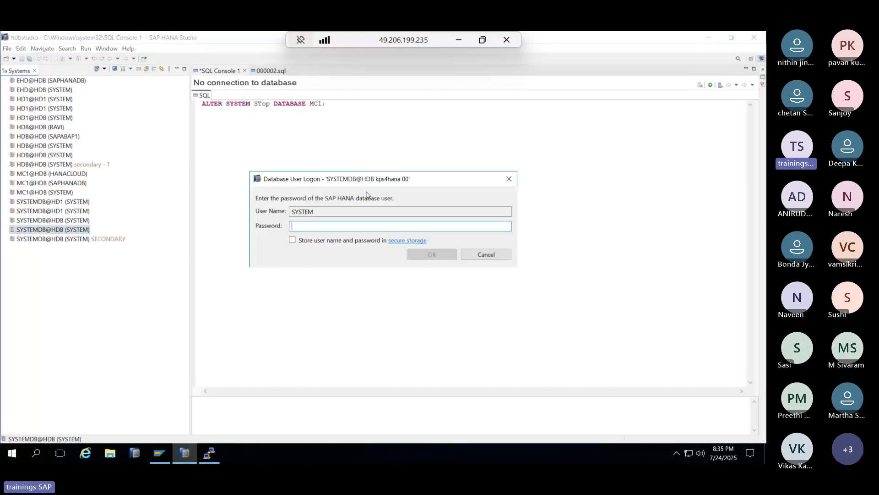
{"action": "type", "text": "********"}
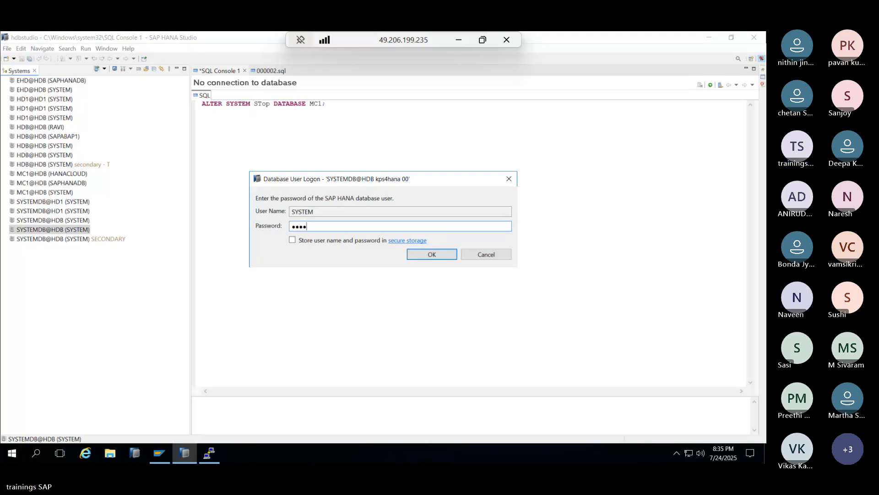
{"action": "key", "text": "Return"}
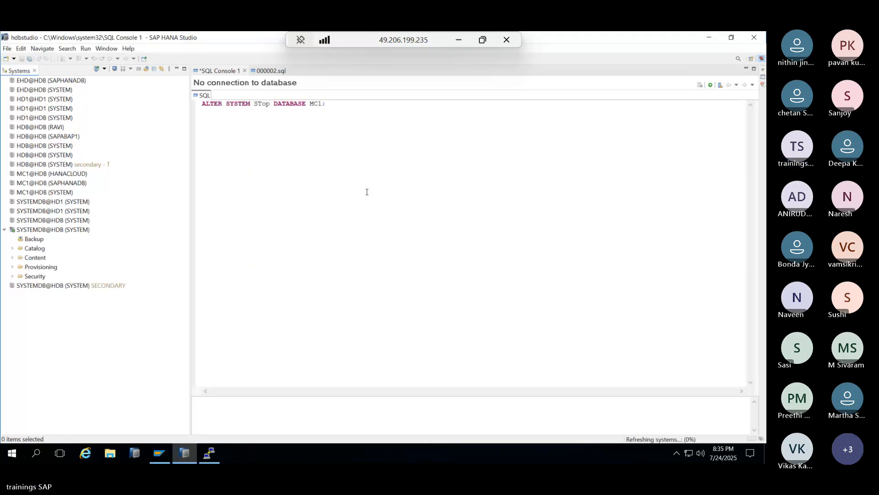
- Run ALTER SYSTEM STOP DATABASE HDB; in a new SYSTEMDB SQL console
{"action": "right_click", "coordinate": [53, 230]}
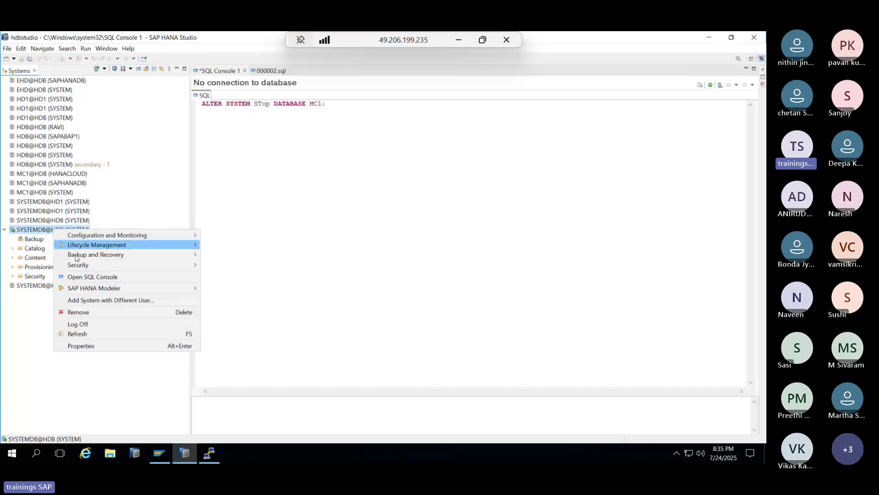
{"action": "left_click", "coordinate": [97, 277]}
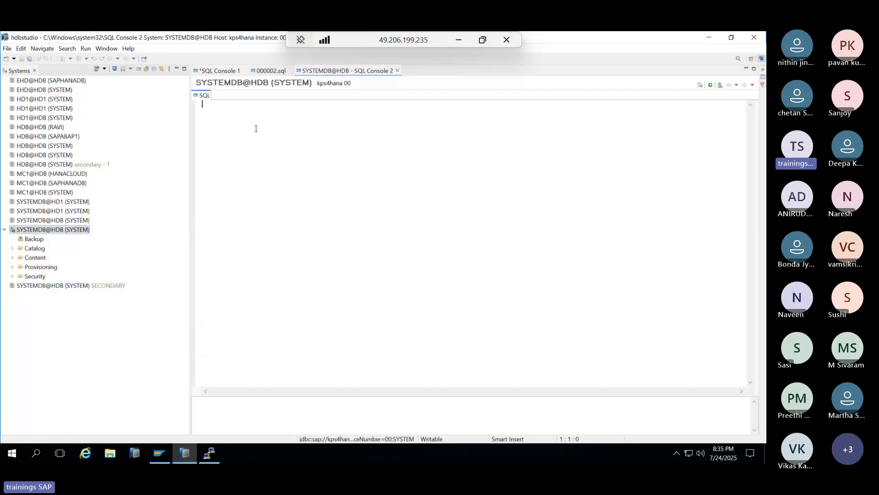
{"action": "type", "text": "ALTER "}
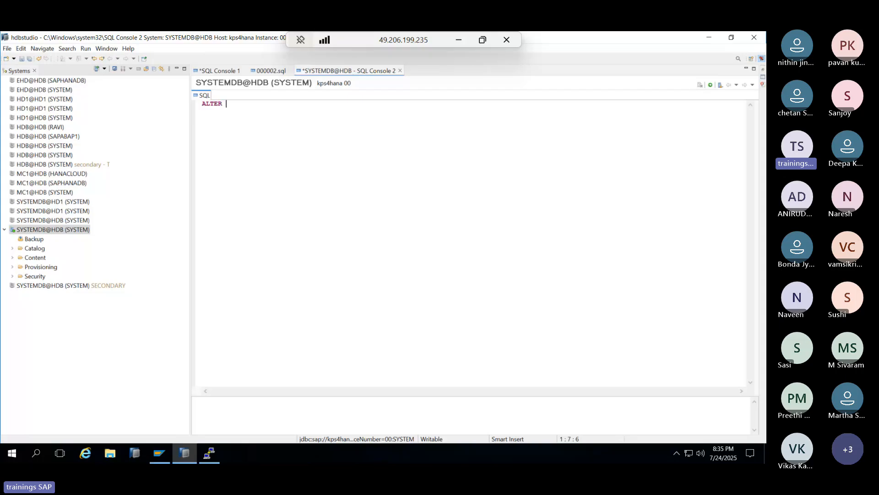
{"action": "type", "text": "SYSTEM STOP DATABASE"}
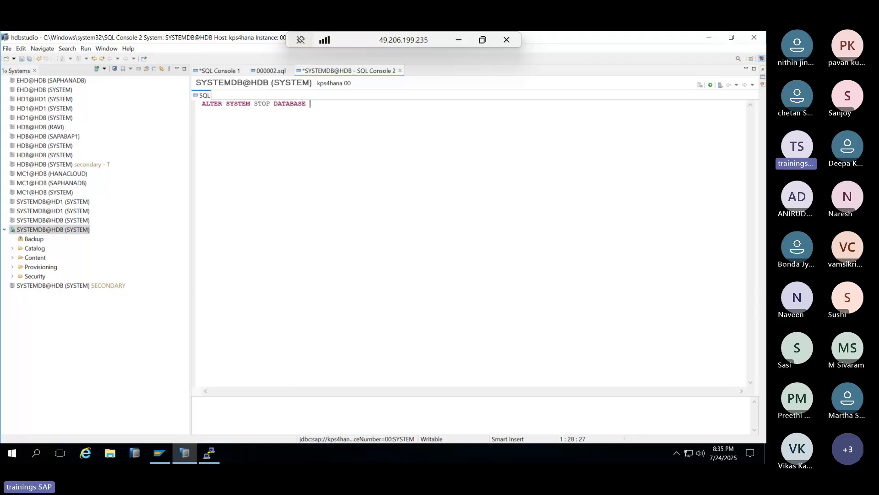
{"action": "type", "text": " HDB;"}
{"action": "left_click", "coordinate": [707, 87]}
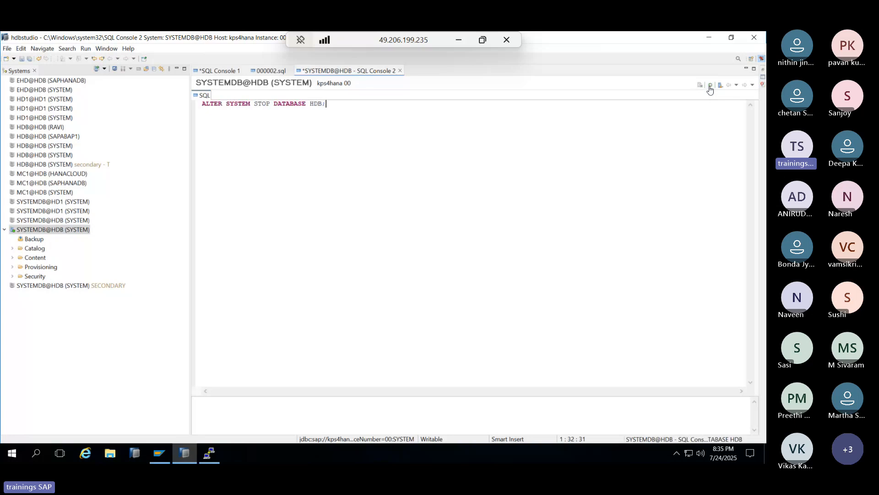
- Admit the new lobby attendee in Teams and return to the HANA Studio session
{"action": "left_click", "coordinate": [457, 41]}
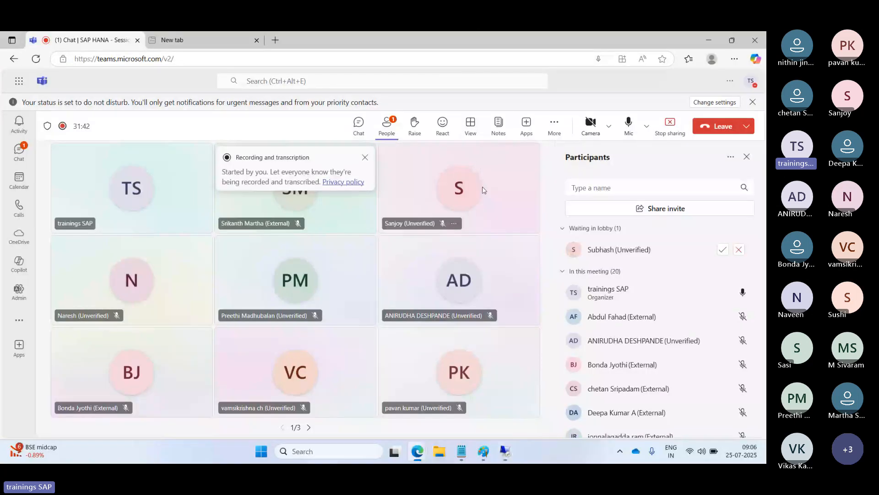
{"action": "left_click", "coordinate": [722, 251]}
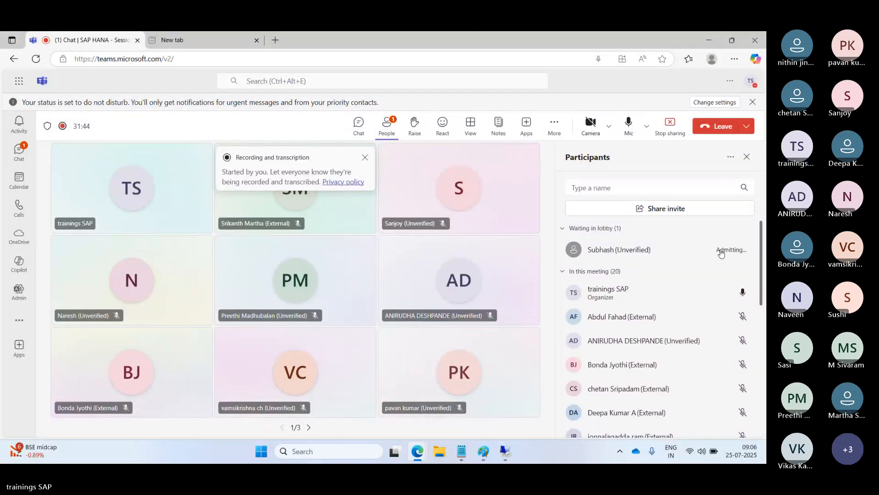
{"action": "left_click", "coordinate": [505, 451]}
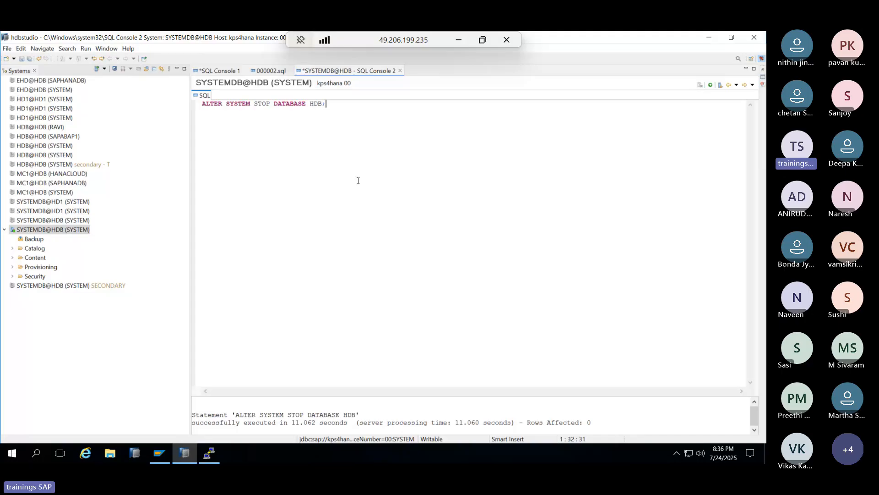
- Run HDB info in the server terminal, then switch back to HANA Studio
{"action": "left_click", "coordinate": [212, 452]}
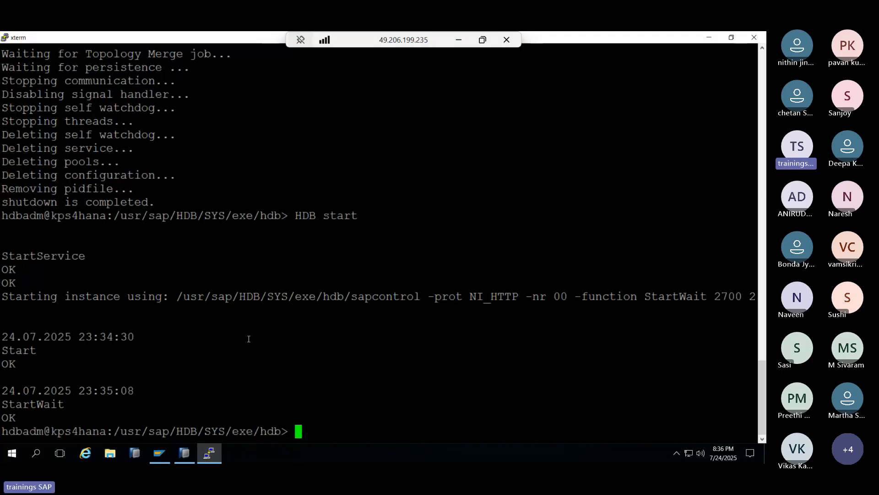
{"action": "type", "text": "HDB info"}
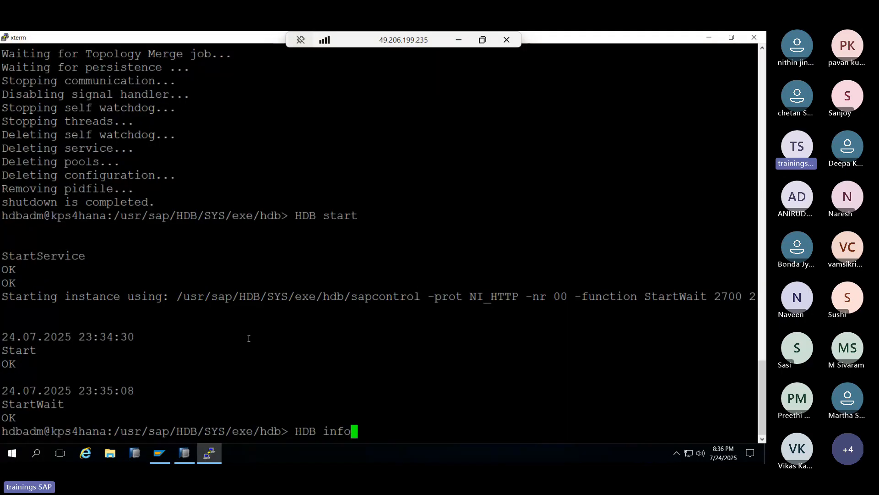
{"action": "key", "text": "Return"}
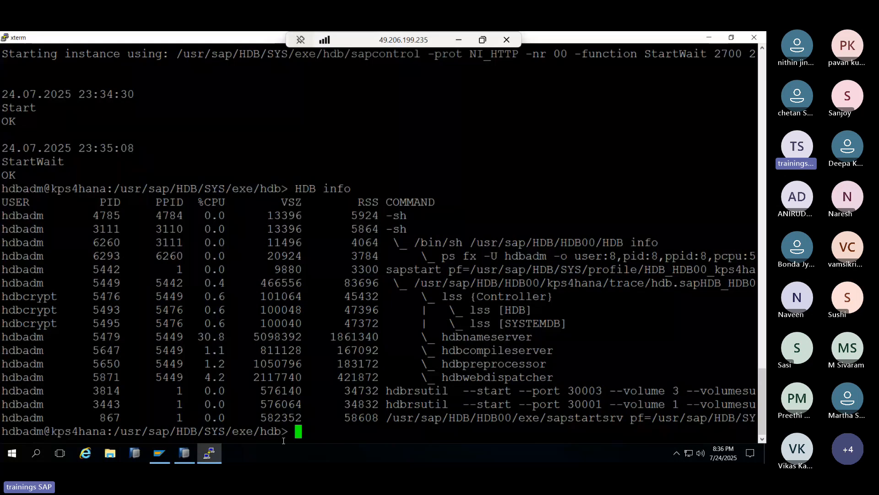
{"action": "left_click", "coordinate": [217, 453]}
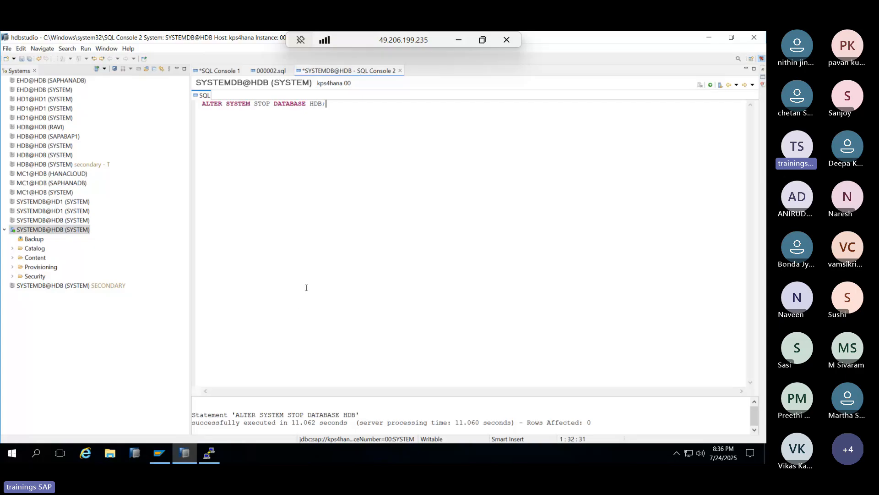
- Replace the console text with ALTER DATABASE HDB SYSTEM USER PASSWORD plus the new password, and execute
{"action": "key", "text": "ctrl+a"}
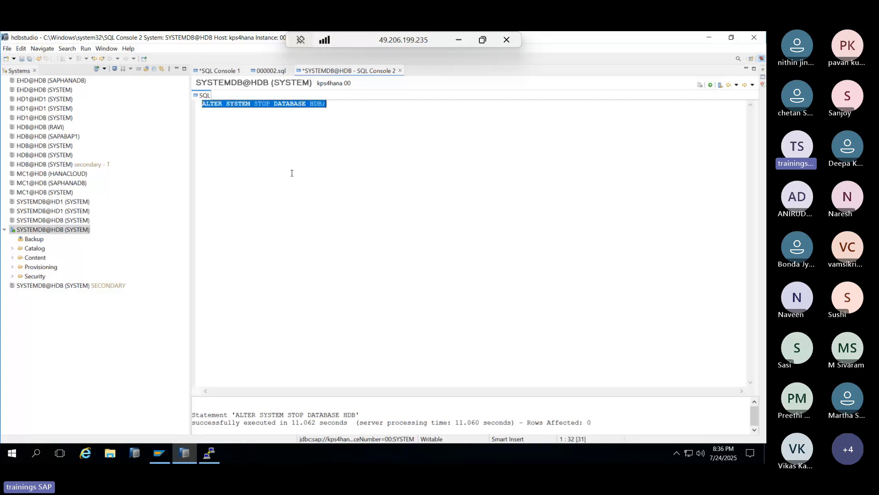
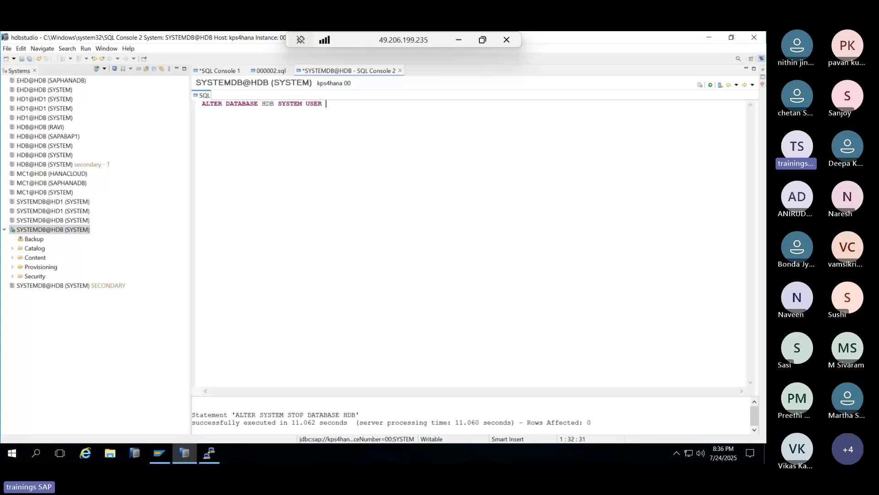
{"action": "left_click", "coordinate": [711, 87]}
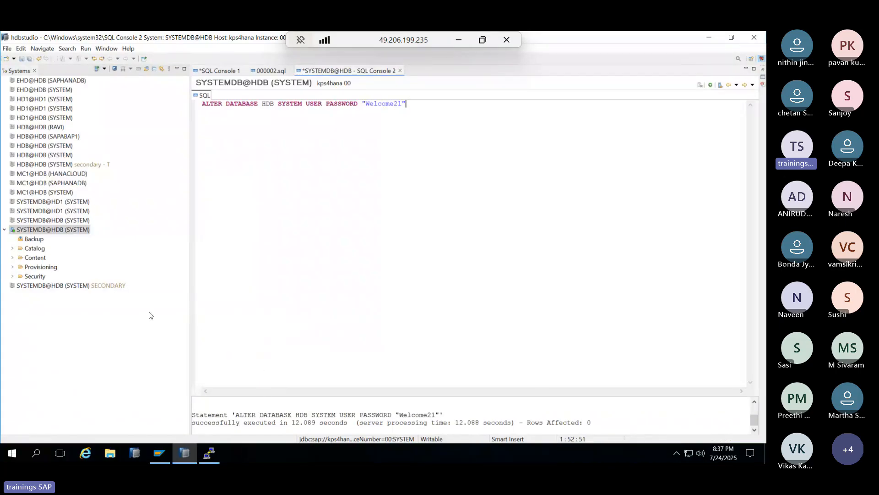
- Log on to HDB@HDB as SYSTEM and set a new password in the Change Password dialog
{"action": "double_click", "coordinate": [40, 157]}
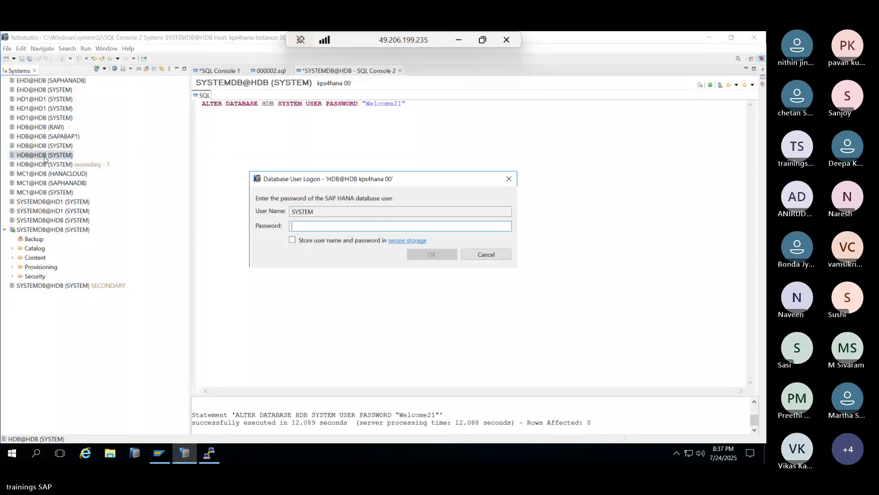
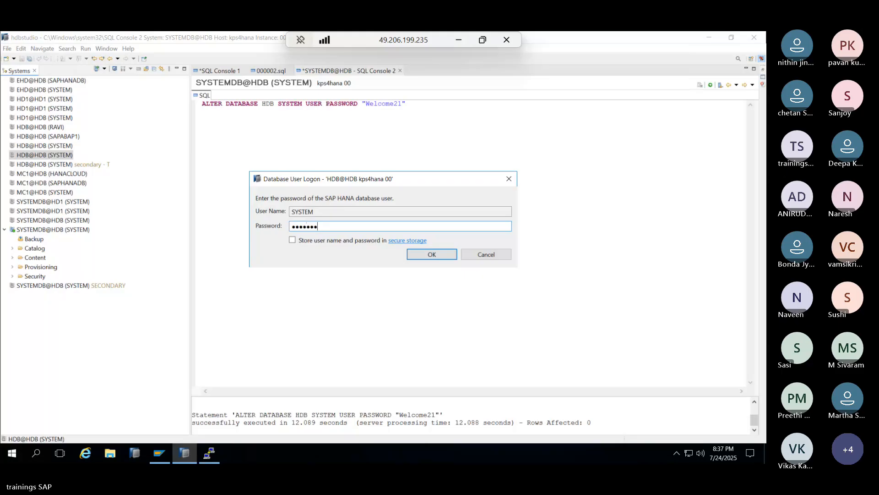
{"action": "key", "text": "Return"}
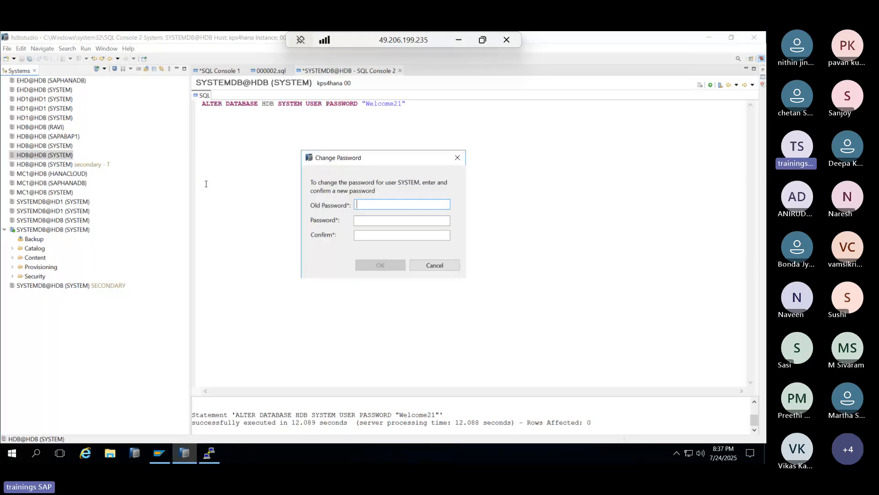
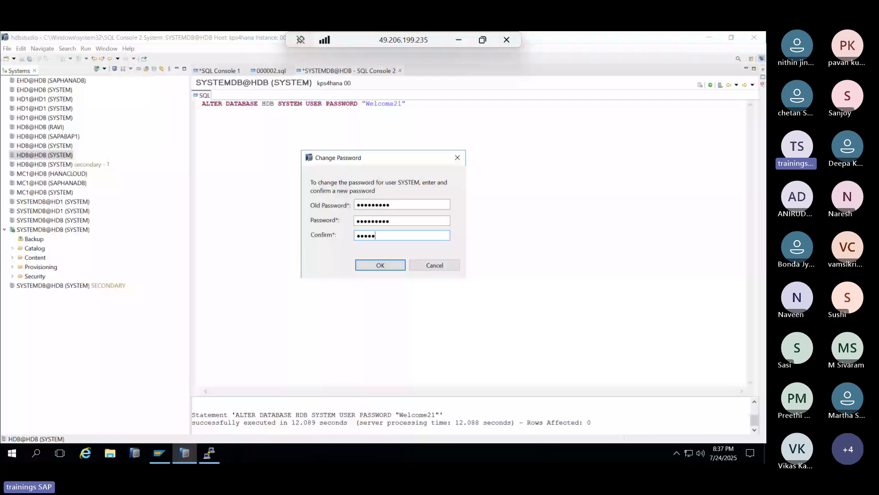
{"action": "key", "text": "Return"}
{"action": "left_click", "coordinate": [491, 247]}
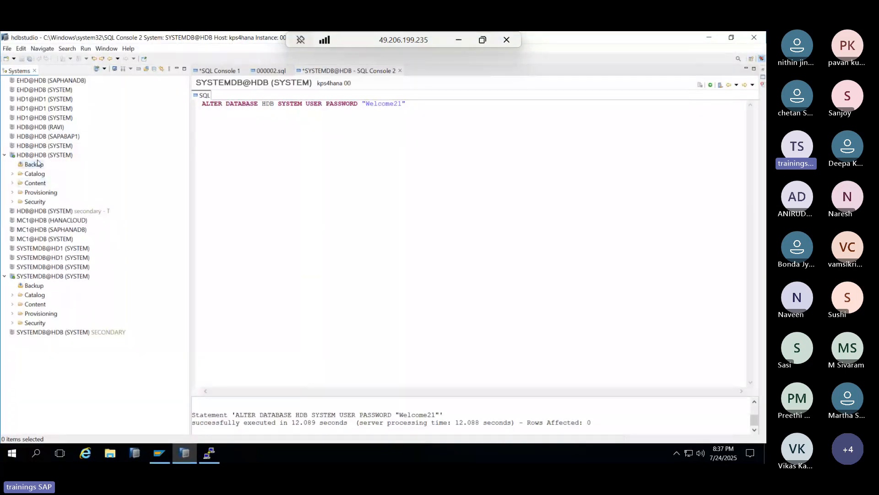
- Open the HDB tenant overview and close SQL Console 2 without saving
{"action": "left_click", "coordinate": [44, 157]}
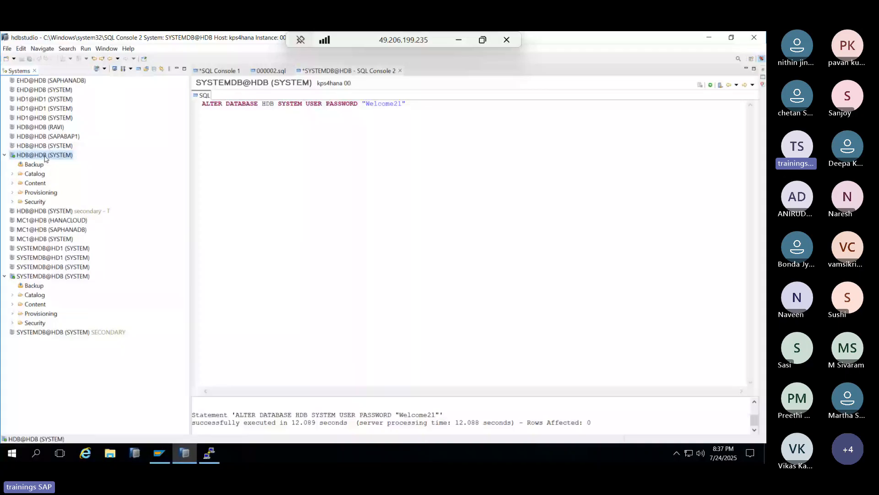
{"action": "left_click", "coordinate": [398, 71]}
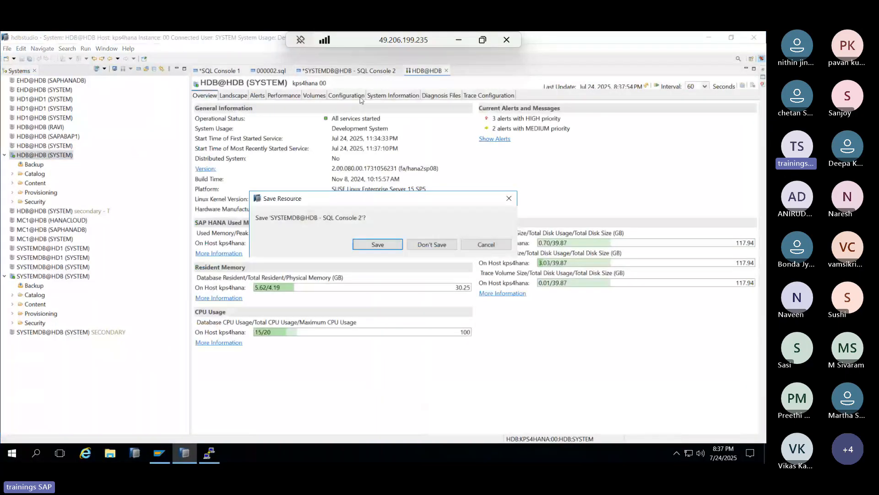
{"action": "left_click", "coordinate": [430, 245]}
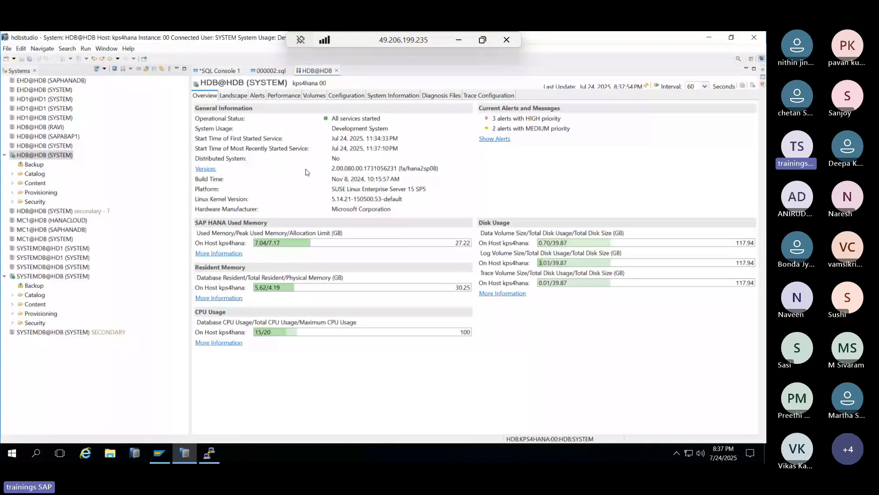
- Close the 000002.sql editor tab, leaving SQL Console 1 and the HDB overview
{"action": "left_click", "coordinate": [290, 72]}
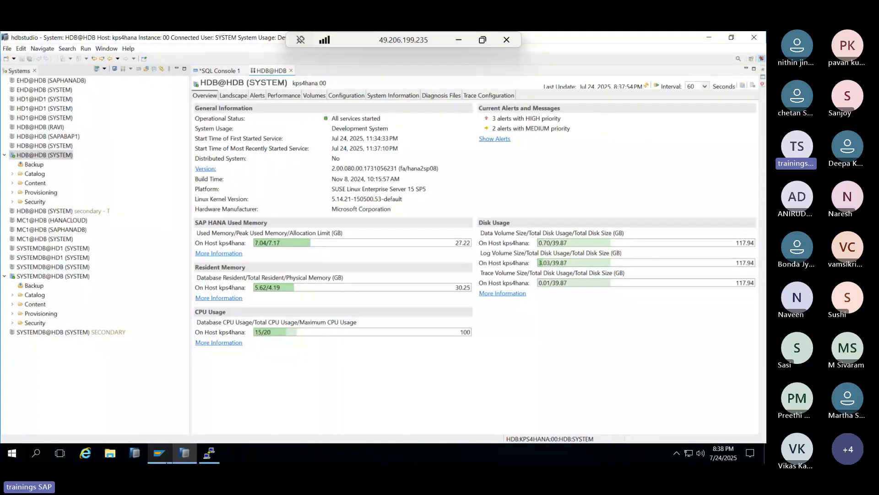
{"action": "mouse_move", "coordinate": [167, 457]}
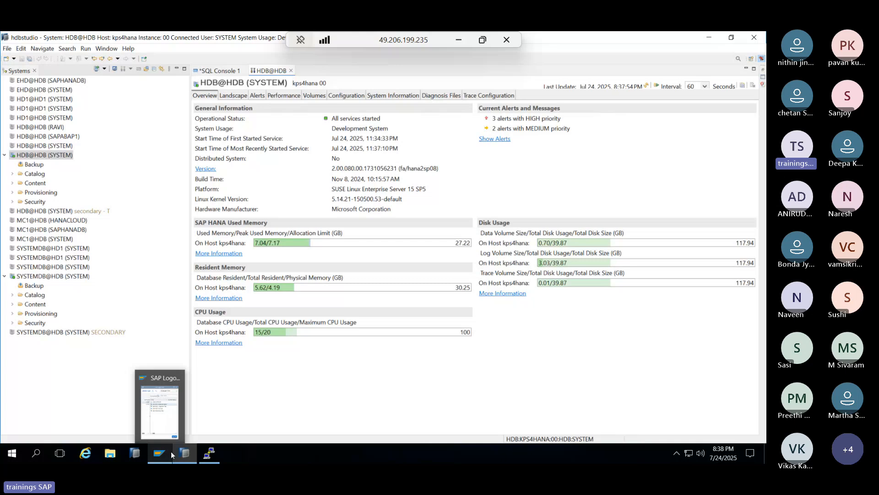
- In Paint, write the heading 'SAP HANA Security :' with a row of dashes beneath it
{"action": "left_click", "coordinate": [458, 41]}
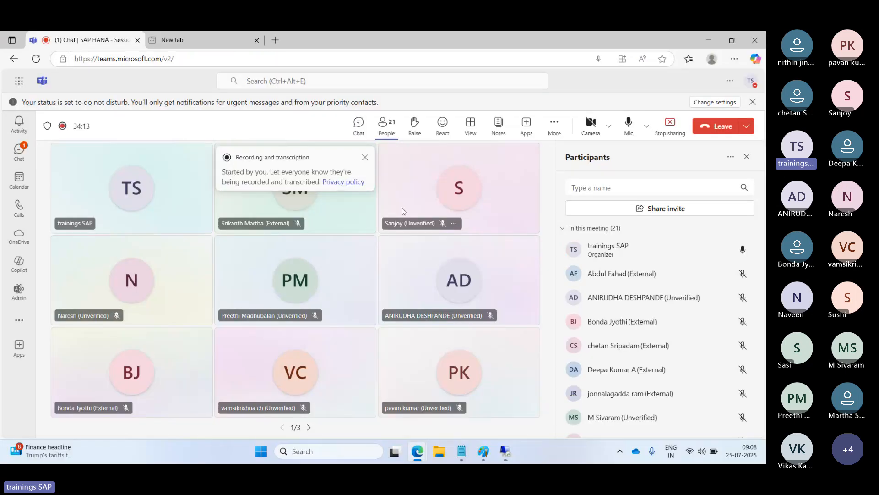
{"action": "left_click", "coordinate": [482, 451]}
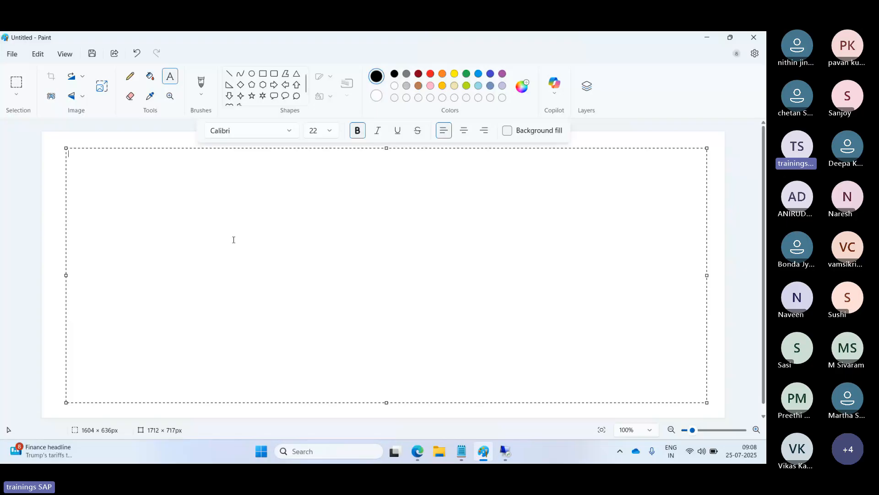
{"action": "type", "text": "SAP HANA Security :"}
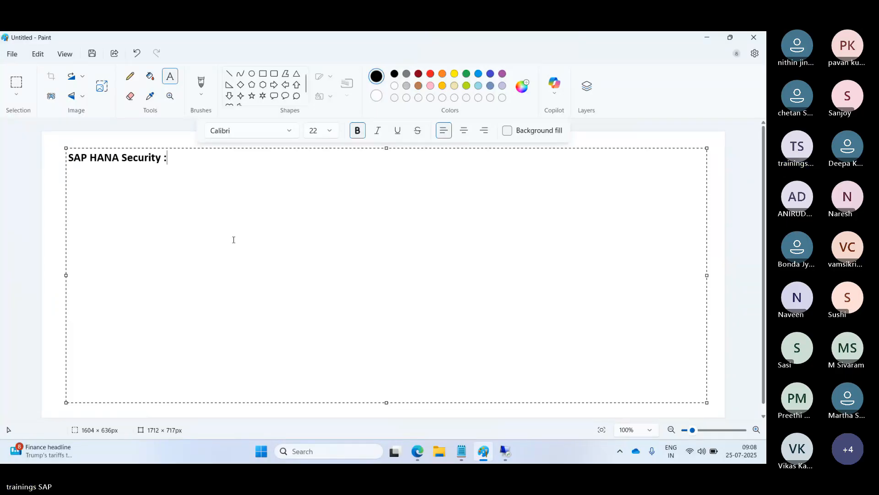
{"action": "key", "text": "Return"}
{"action": "type", "text": "-----------------------------"}
{"action": "key", "text": "Return"}
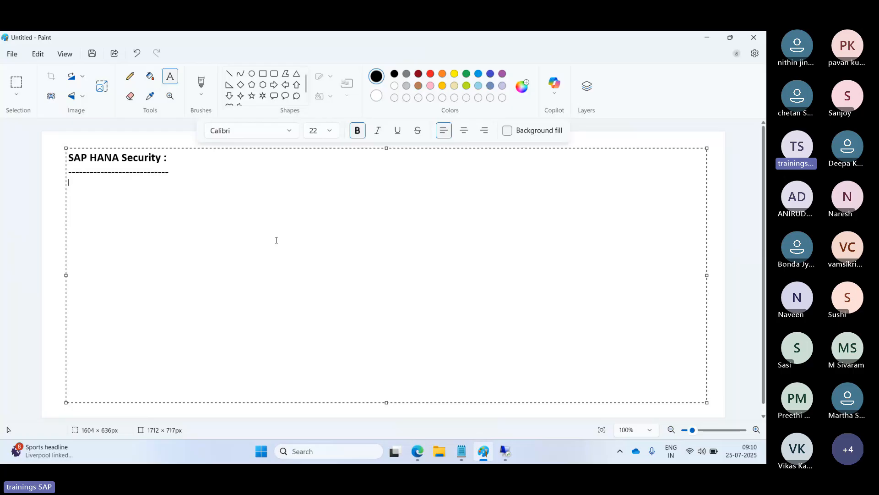
- Type '1)Authentication' and, after a blank line, '2)Authorization' below the heading
{"action": "type", "text": "1)Authentication"}
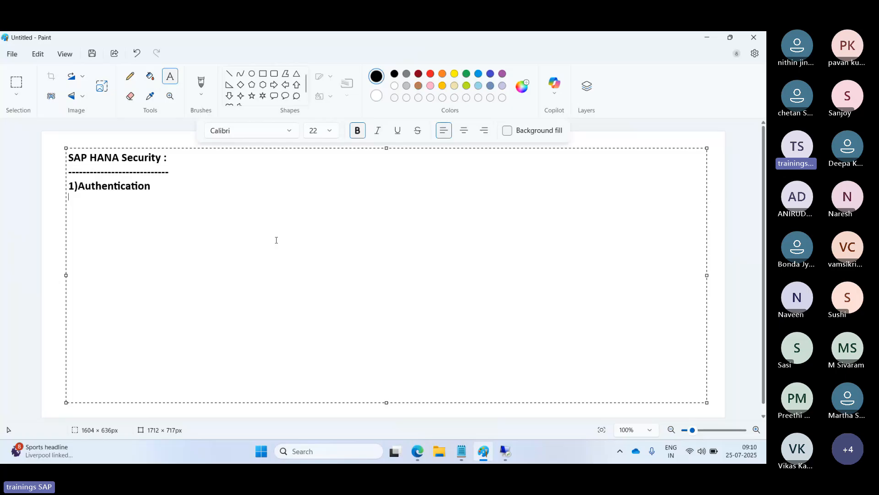
{"action": "key", "text": "Return"}
{"action": "type", "text": "2)Authorization"}
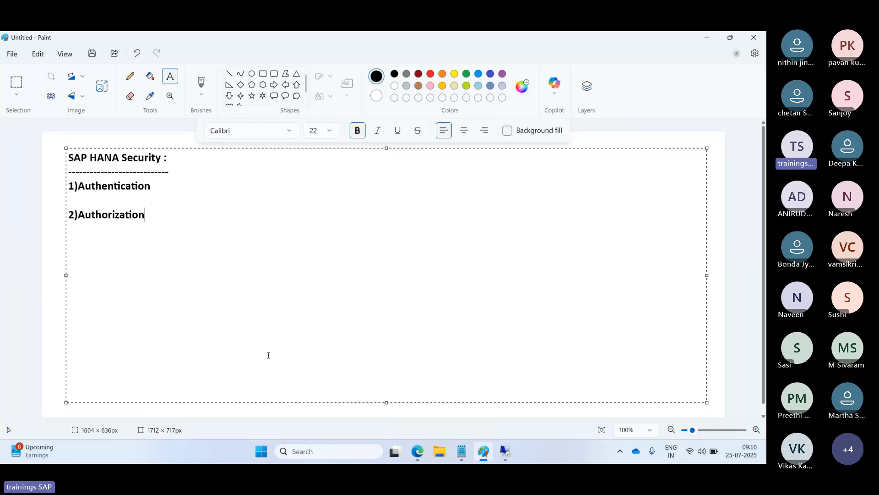
- Start a new database user under HDB@HDB (SYSTEM) > Security > Users named RAVI
{"action": "left_click", "coordinate": [506, 453]}
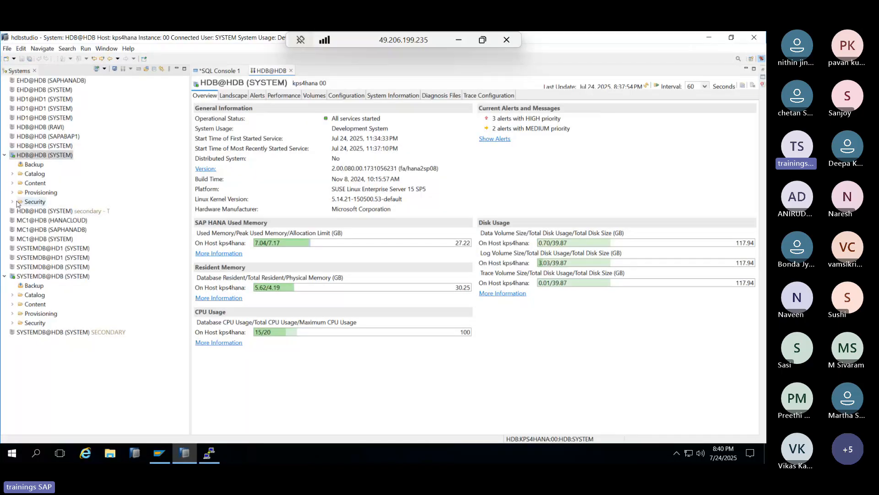
{"action": "left_click", "coordinate": [12, 202]}
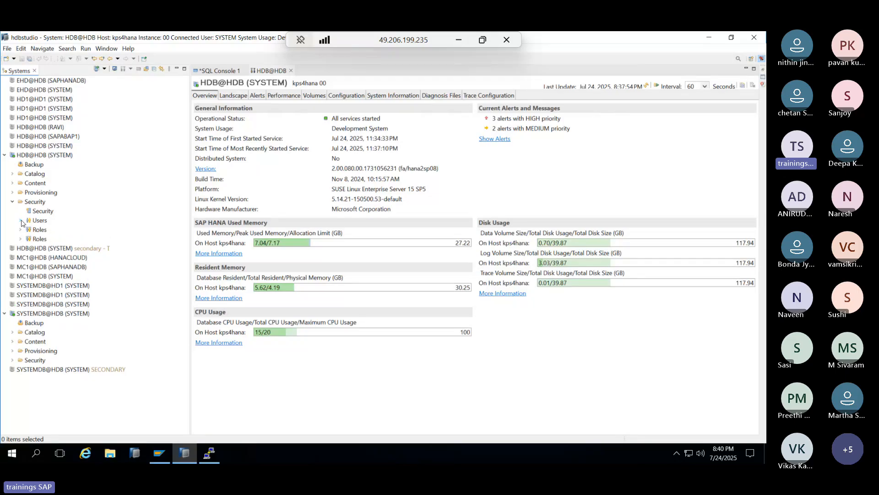
{"action": "left_click", "coordinate": [21, 220]}
{"action": "right_click", "coordinate": [35, 223]}
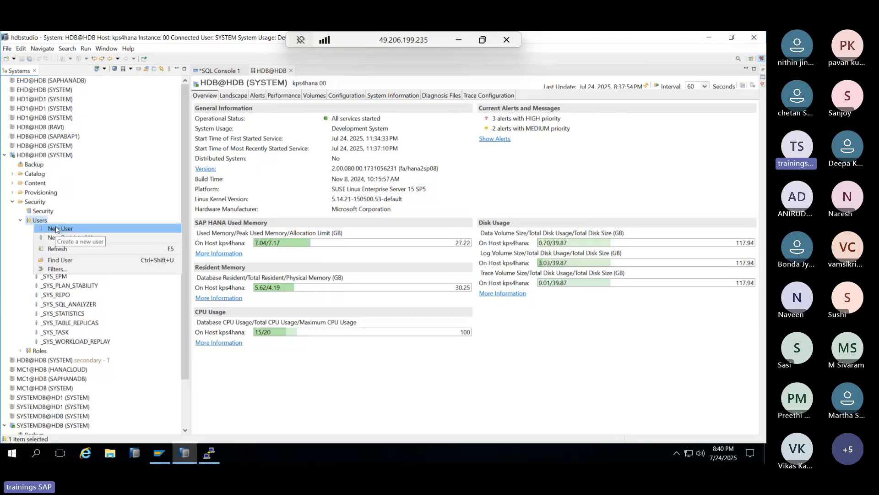
{"action": "left_click", "coordinate": [56, 228]}
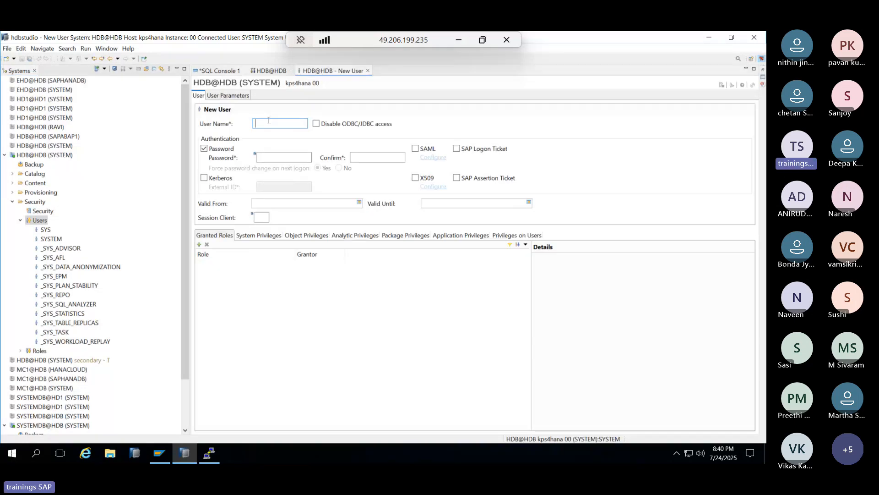
{"action": "type", "text": "RAVI"}
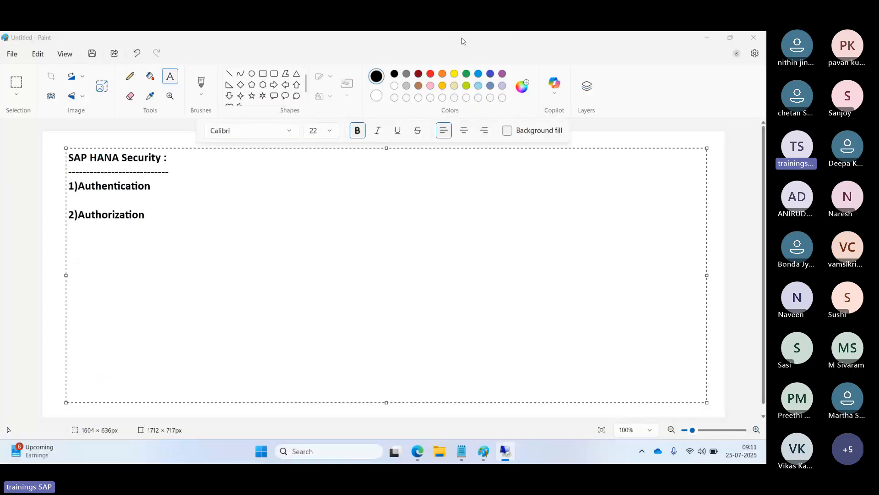
- Write '-password,X.509,SAML2,kerneros,LDAP,JWT token' after 1)Authentication in the Paint notes
{"action": "left_click", "coordinate": [193, 183]}
{"action": "type", "text": "-p"}
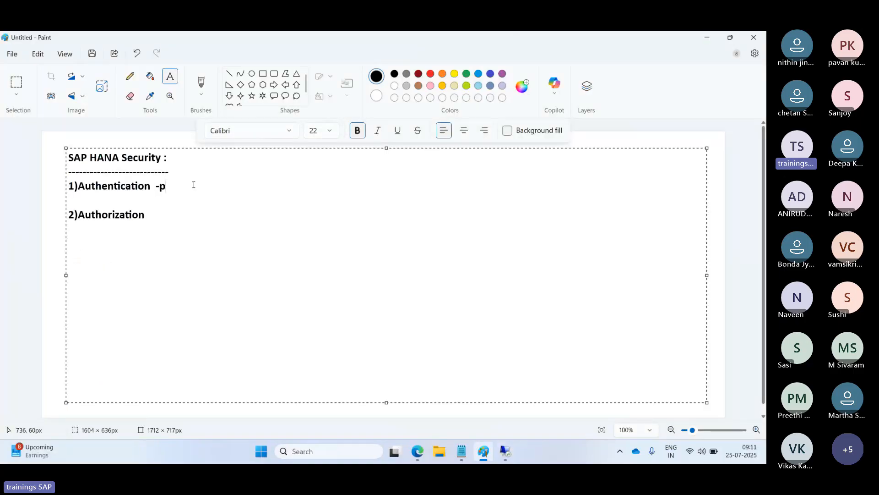
{"action": "type", "text": "assword"}
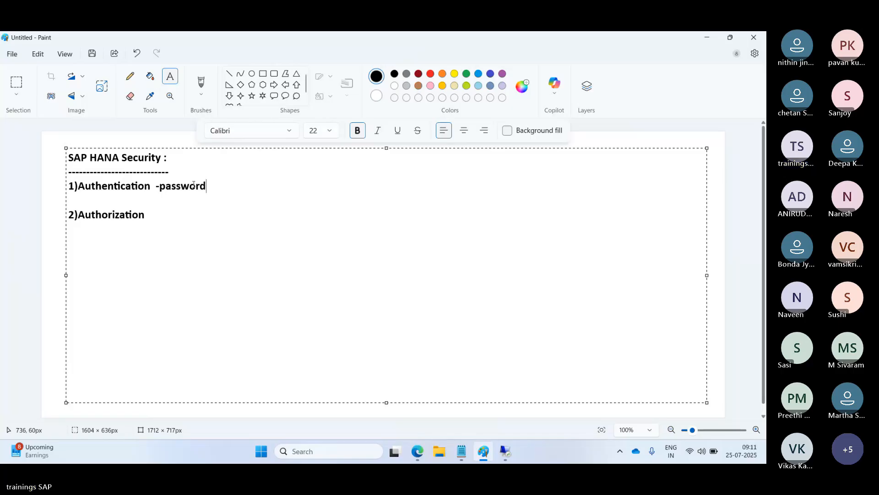
{"action": "type", "text": ",X."}
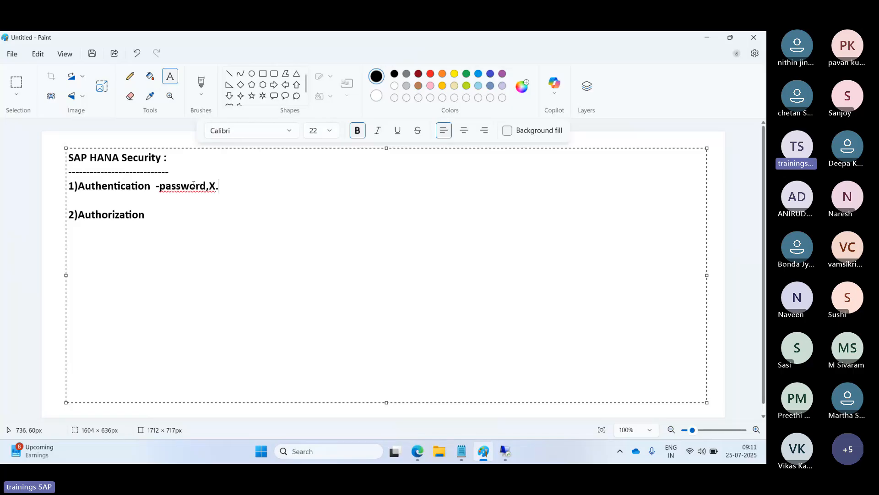
{"action": "type", "text": "509,SAML2"}
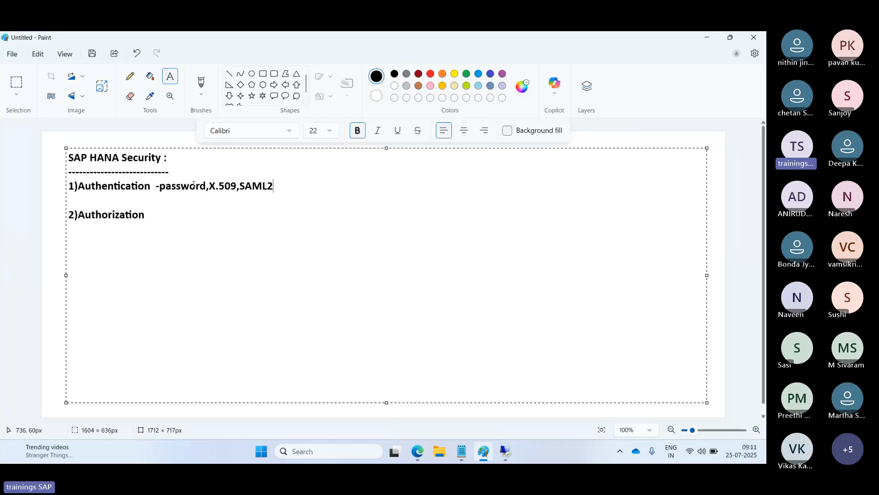
{"action": "type", "text": ",kerneros,"}
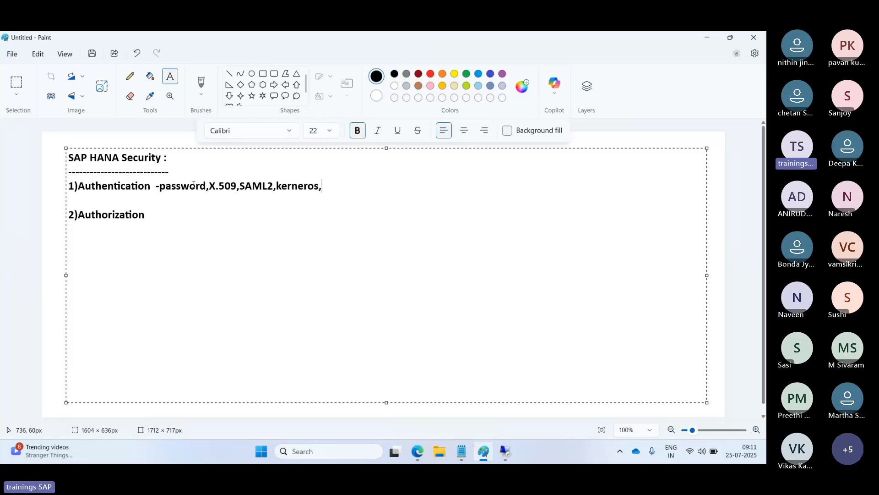
{"action": "type", "text": "LDAP,JWT toke"}
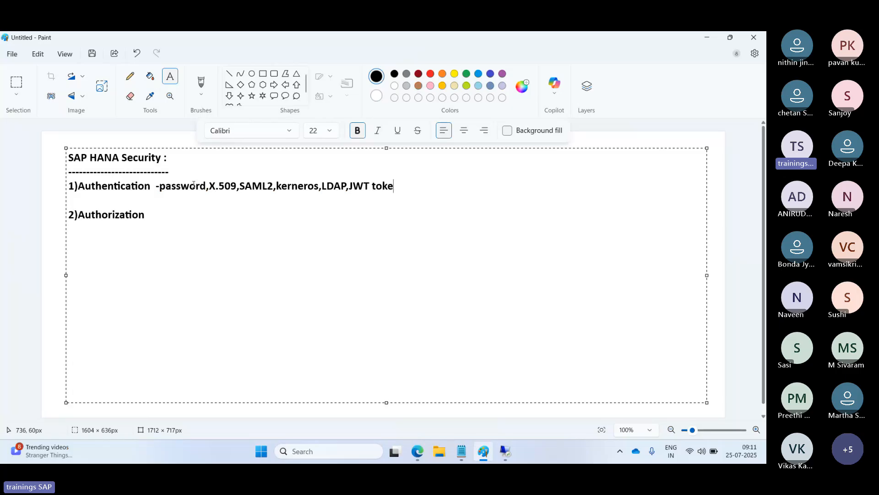
{"action": "type", "text": "nn"}
{"action": "key", "text": "BackSpace"}
{"action": "left_click_drag", "start_coordinate": [160, 186], "coordinate": [202, 192]}
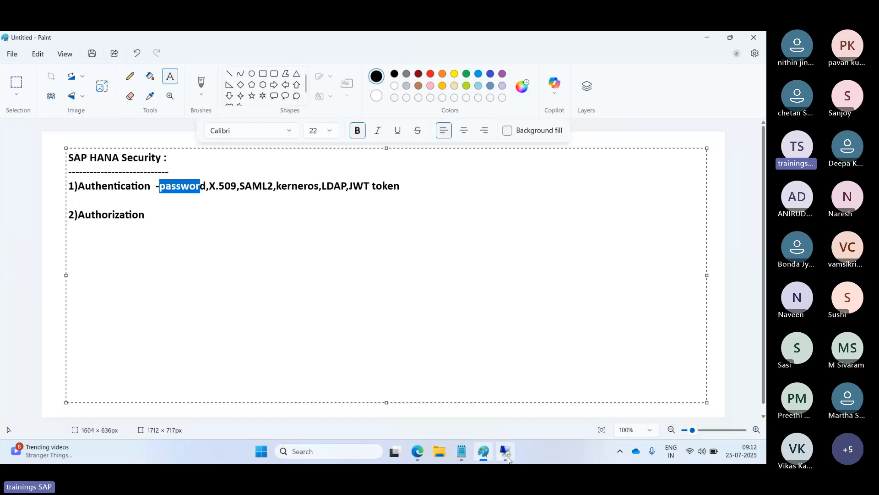
- Give RAVI an initial password, confirm it, and deploy the new user
{"action": "left_click", "coordinate": [507, 453]}
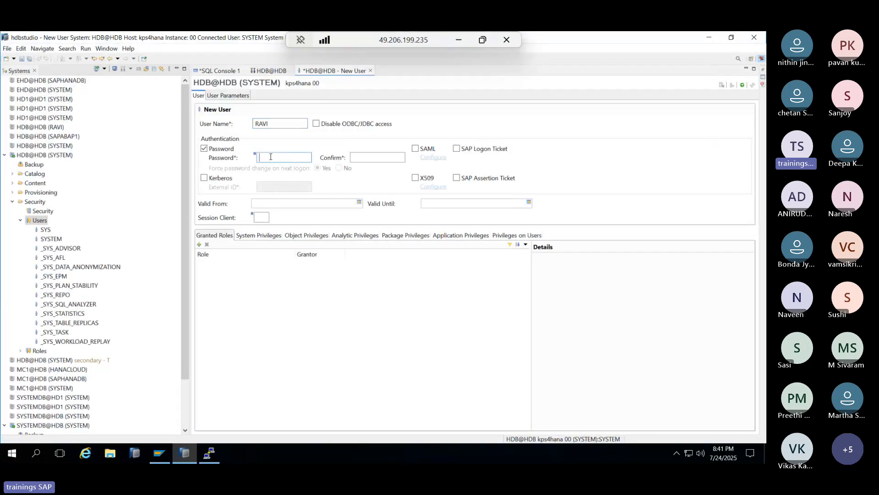
{"action": "type", "text": "●●●●●●●●●"}
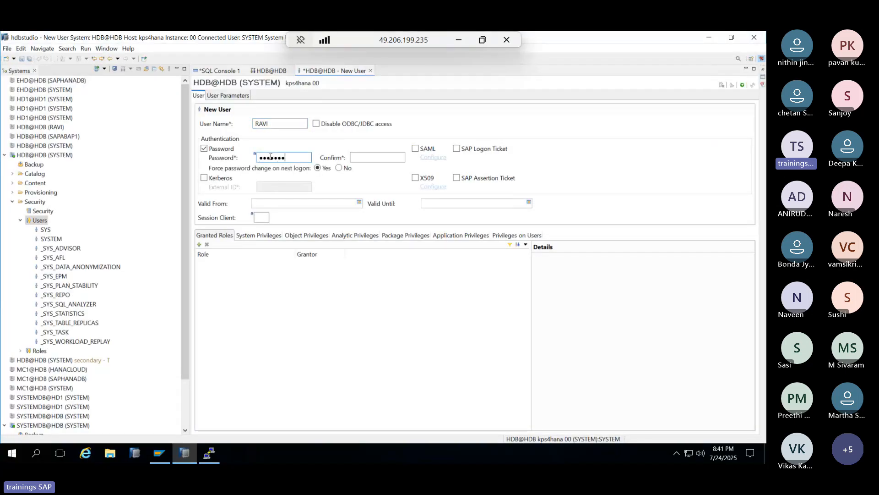
{"action": "key", "text": "Tab"}
{"action": "type", "text": "●●"}
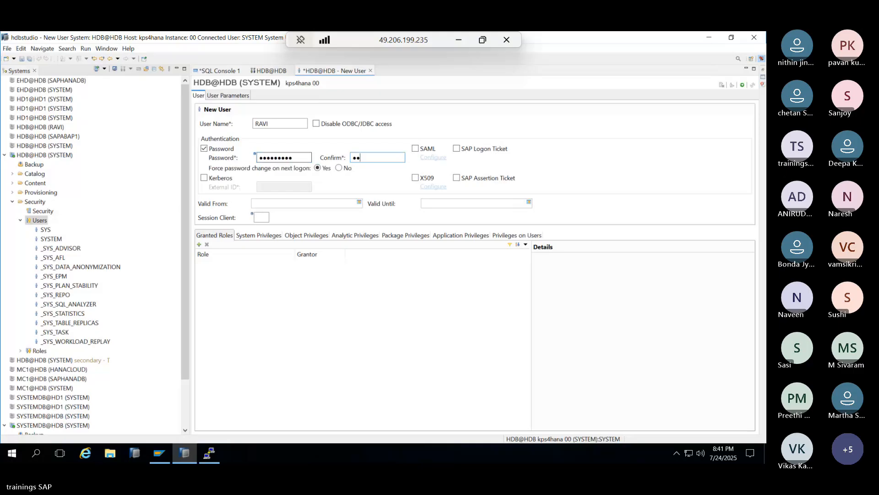
{"action": "type", "text": "●●●●●●●"}
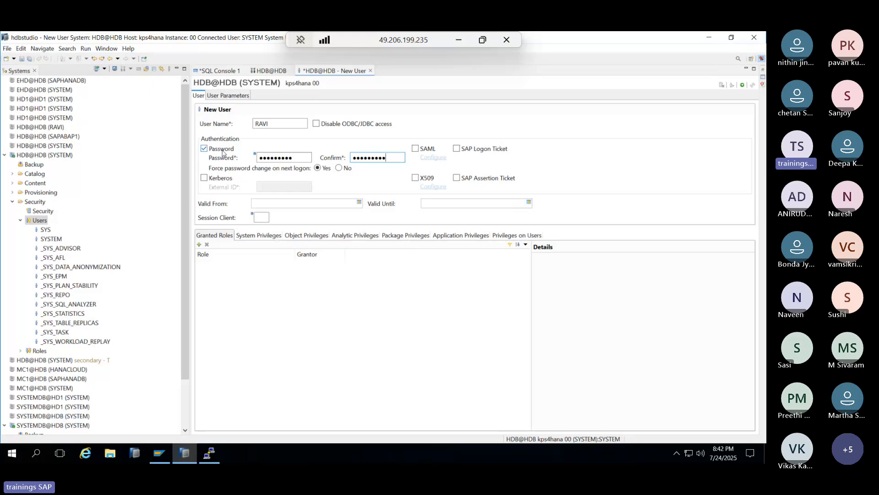
{"action": "left_click", "coordinate": [743, 86]}
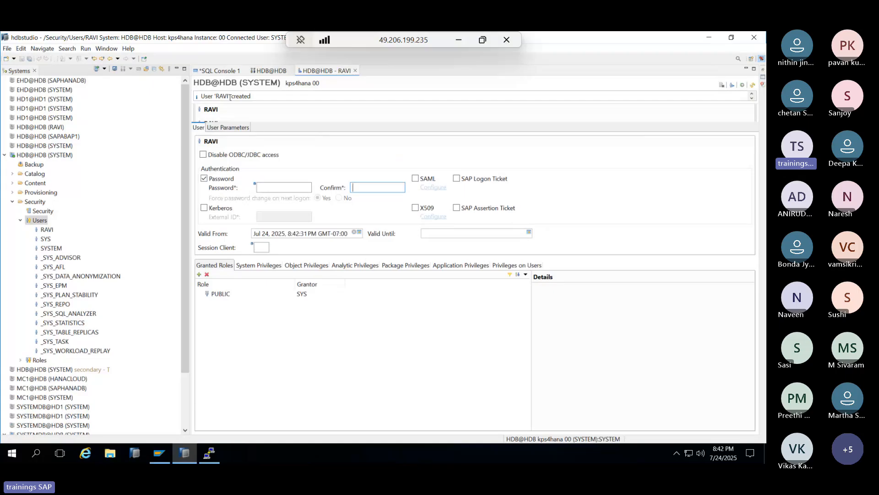
{"action": "right_click", "coordinate": [41, 156]}
- Try adding the HDB system as user RAVI, then cancel the duplicate connection
{"action": "left_click", "coordinate": [78, 225]}
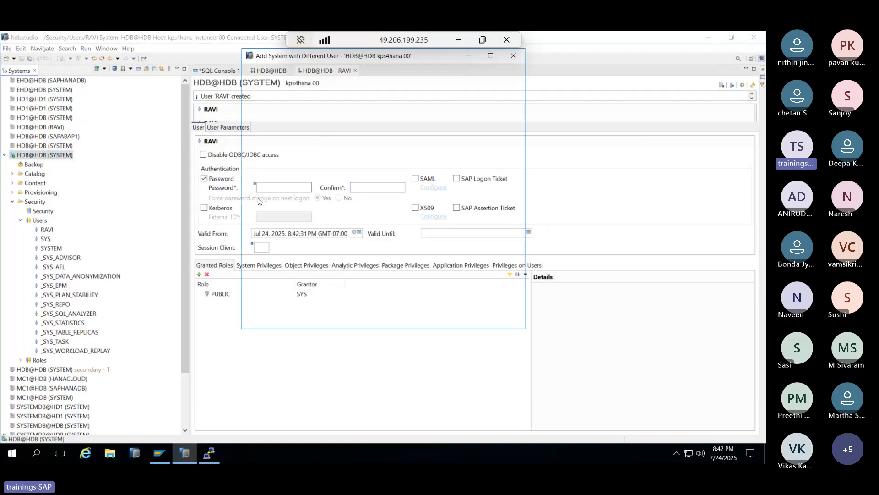
{"action": "type", "text": "RAVI"}
{"action": "key", "text": "Tab"}
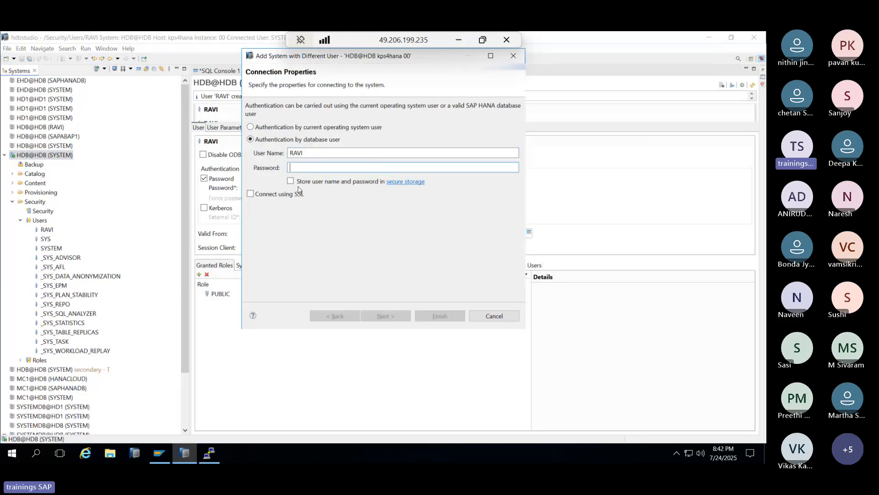
{"action": "type", "text": "•••••••••"}
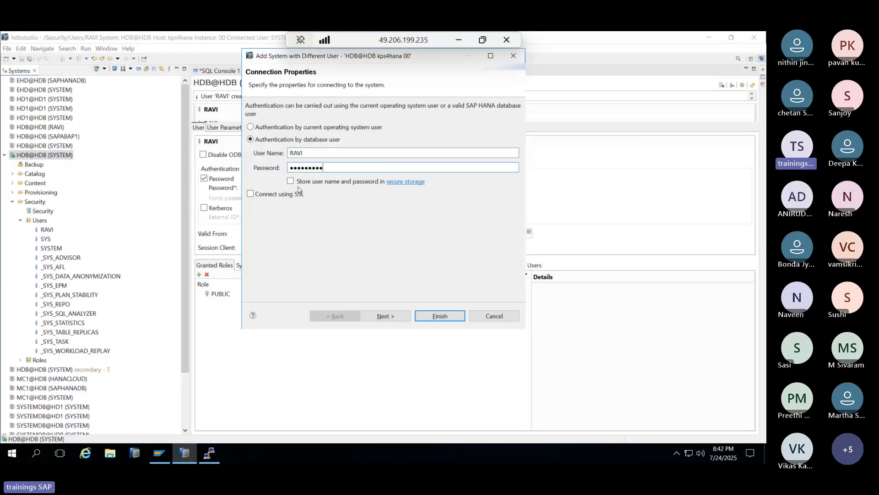
{"action": "key", "text": "Return"}
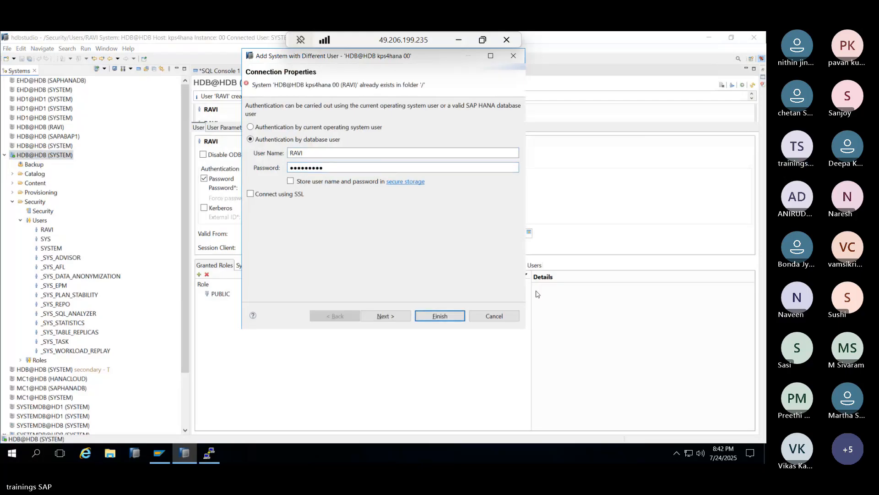
{"action": "left_click", "coordinate": [512, 317]}
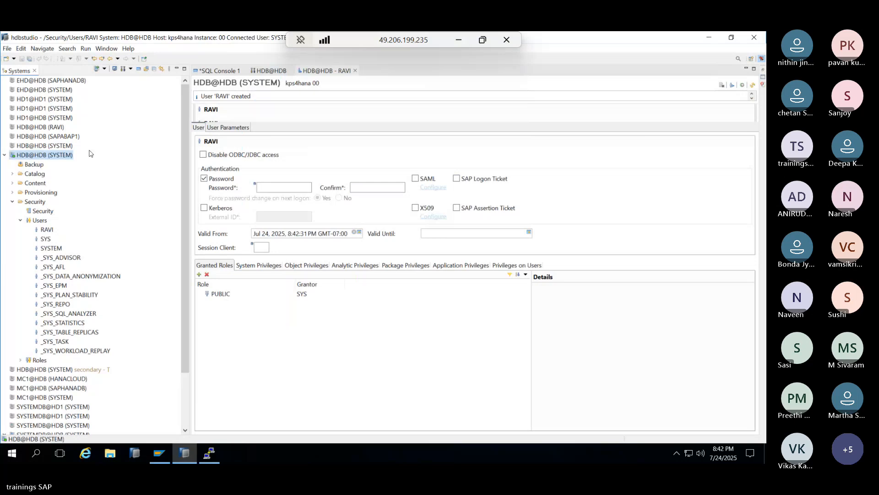
- Log on to HDB@HDB as RAVI, set a new password, and expand the connection
{"action": "double_click", "coordinate": [32, 127]}
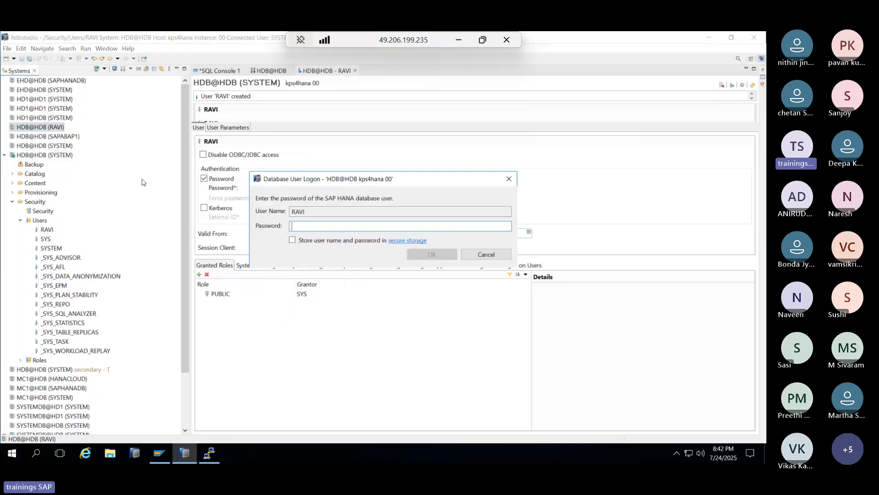
{"action": "type", "text": "********"}
{"action": "key", "text": "Return"}
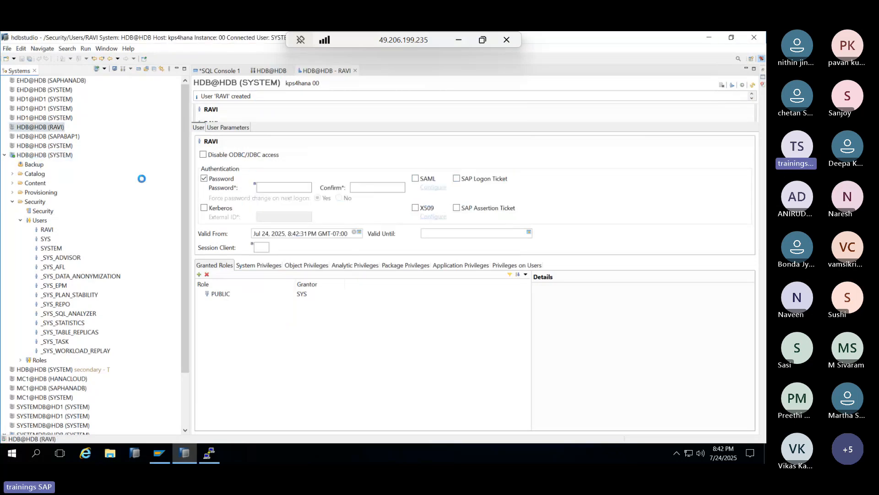
{"action": "type", "text": "********"}
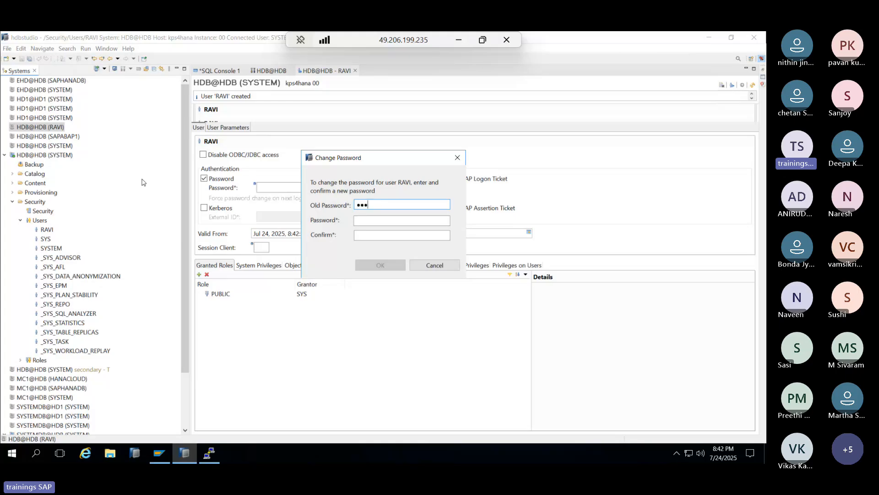
{"action": "type", "text": "*"}
{"action": "key", "text": "Tab"}
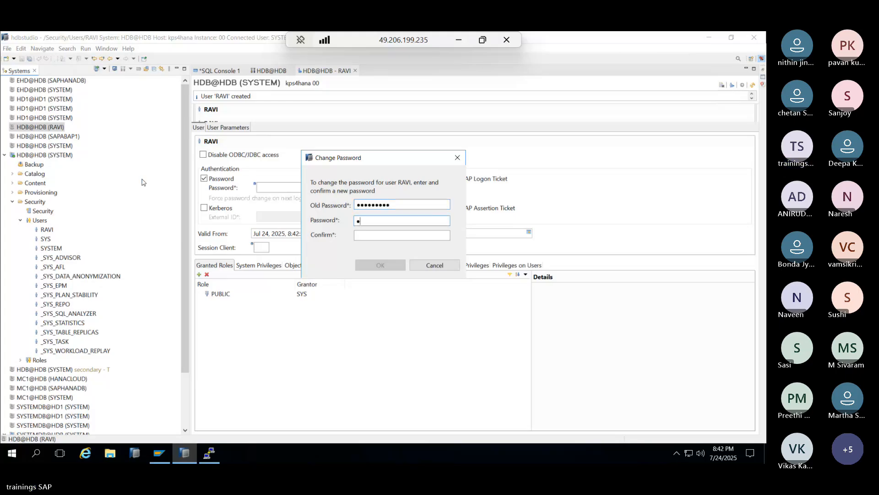
{"action": "type", "text": "*********"}
{"action": "key", "text": "Tab"}
{"action": "type", "text": "********"}
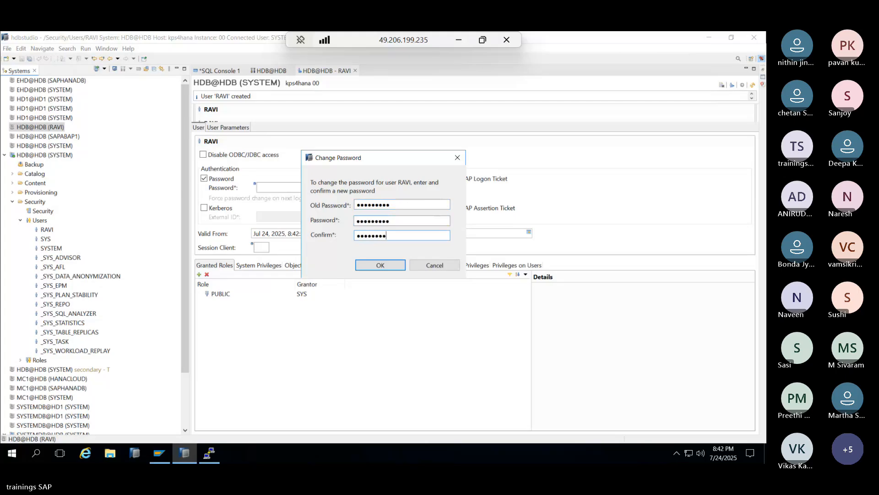
{"action": "type", "text": "*"}
{"action": "key", "text": "Return"}
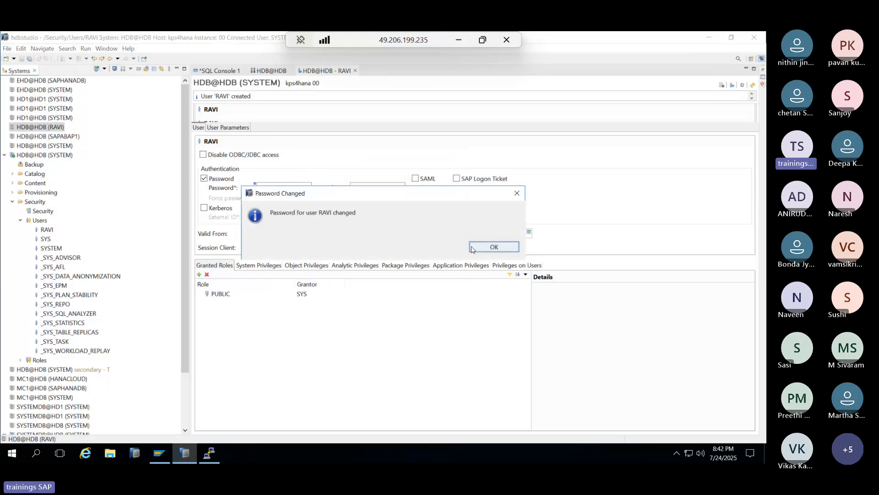
{"action": "left_click", "coordinate": [494, 247]}
{"action": "double_click", "coordinate": [28, 127]}
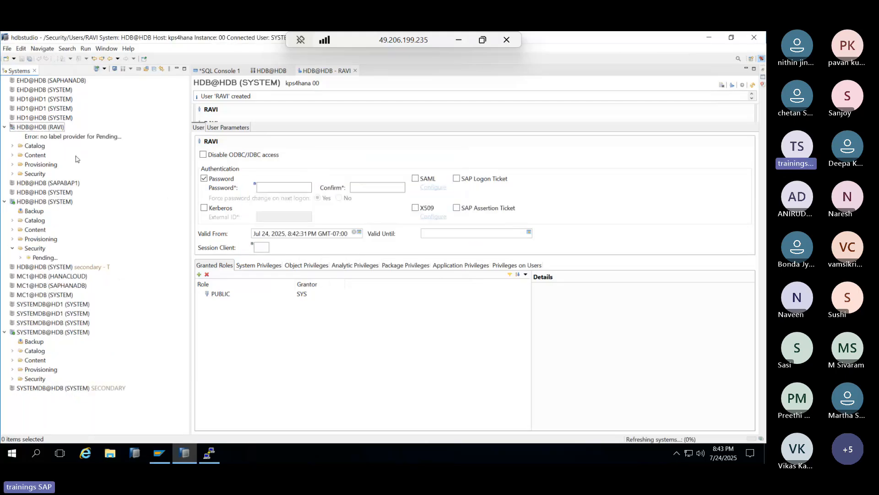
{"action": "left_click", "coordinate": [29, 128]}
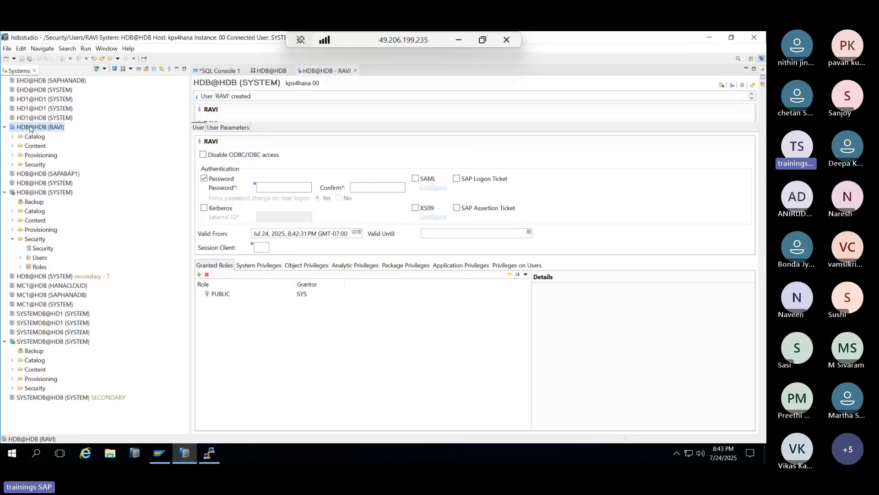
{"action": "double_click", "coordinate": [30, 126]}
{"action": "left_click", "coordinate": [498, 254]}
{"action": "right_click", "coordinate": [39, 129]}
{"action": "mouse_move", "coordinate": [84, 139]}
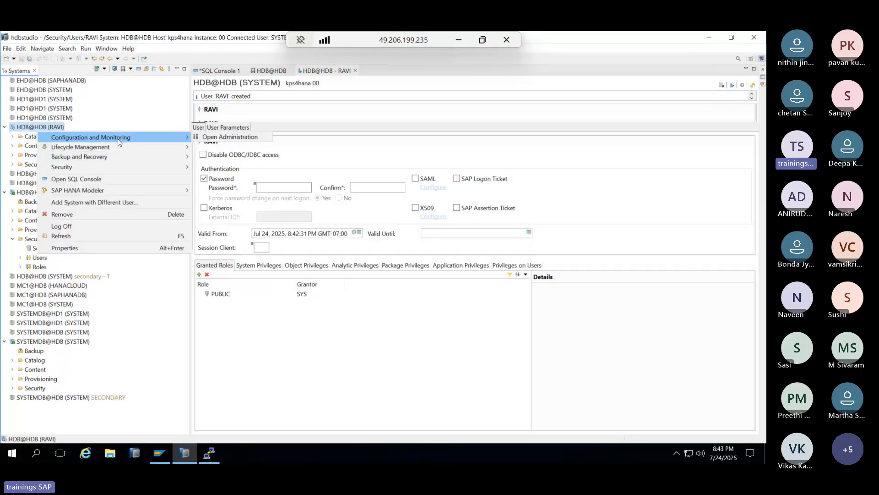
{"action": "left_click", "coordinate": [214, 137]}
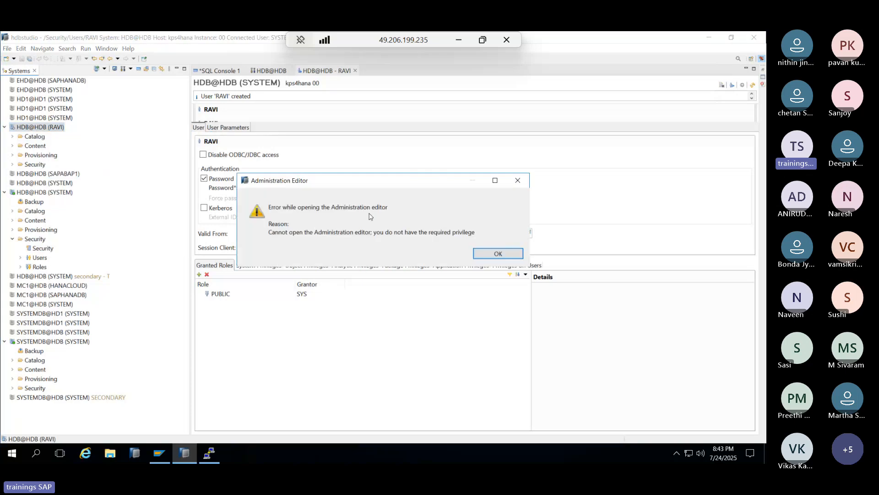
{"action": "left_click", "coordinate": [498, 253]}
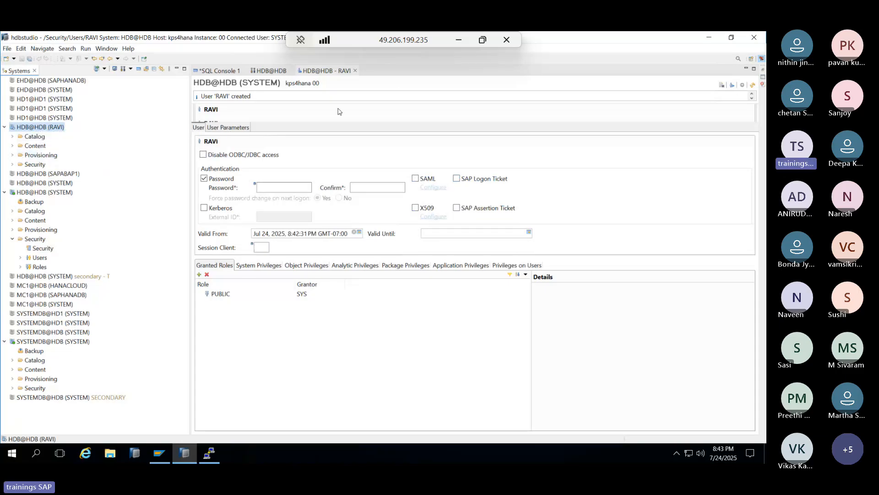
- Append a colon to '2)Authorization' in the Paint notes
{"action": "left_click", "coordinate": [460, 42]}
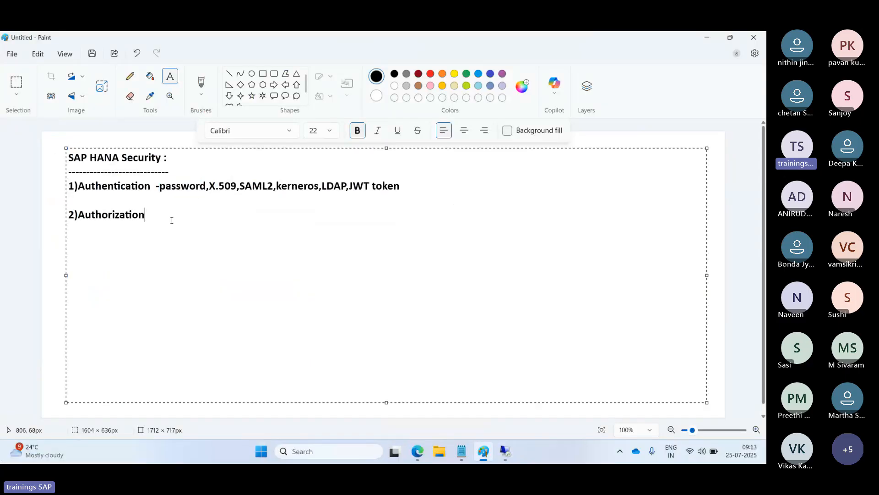
{"action": "type", "text": ":"}
- Add MONITORING to RAVI's granted roles, deploy, and select RAVI's connection
{"action": "mouse_move", "coordinate": [499, 452]}
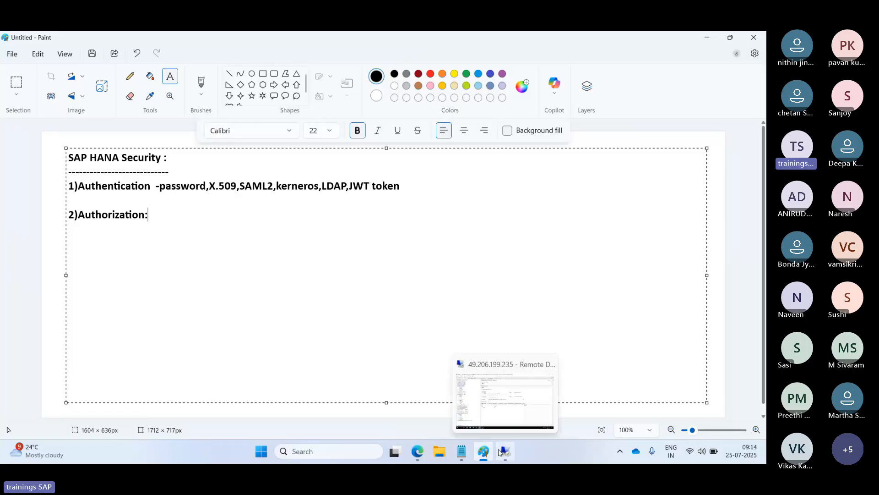
{"action": "left_click", "coordinate": [500, 452]}
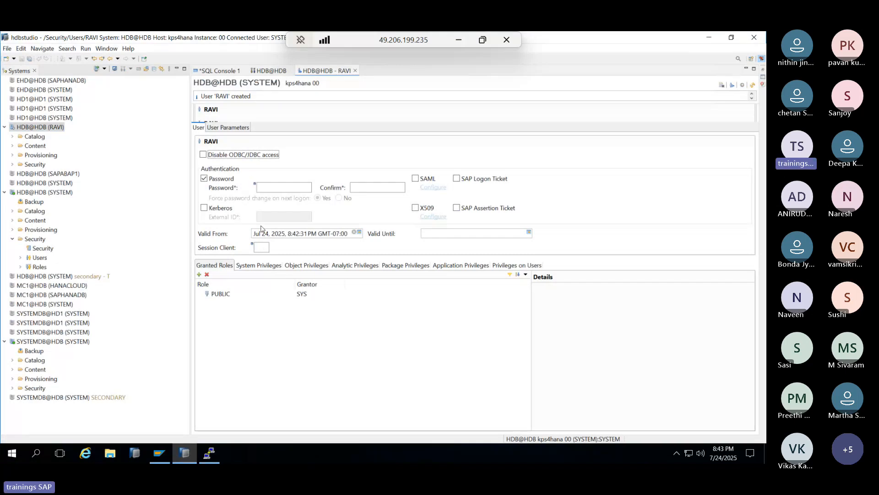
{"action": "left_click", "coordinate": [199, 274]}
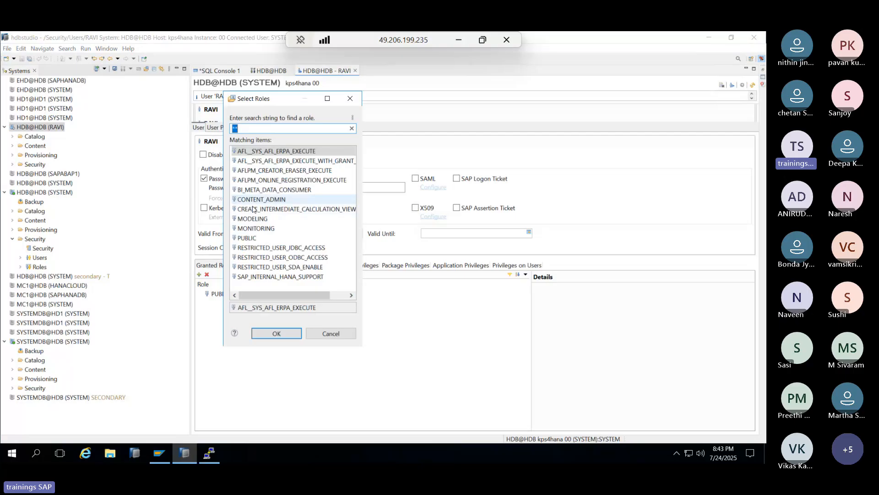
{"action": "double_click", "coordinate": [250, 227]}
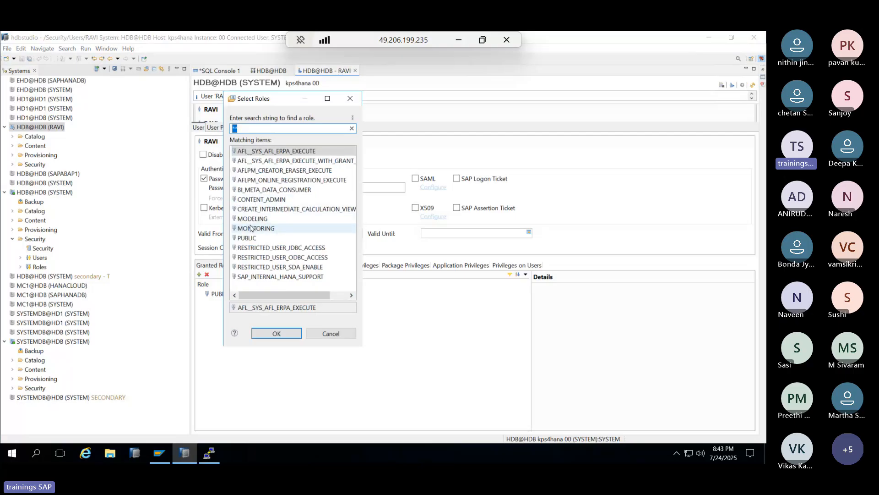
{"action": "left_click", "coordinate": [742, 85]}
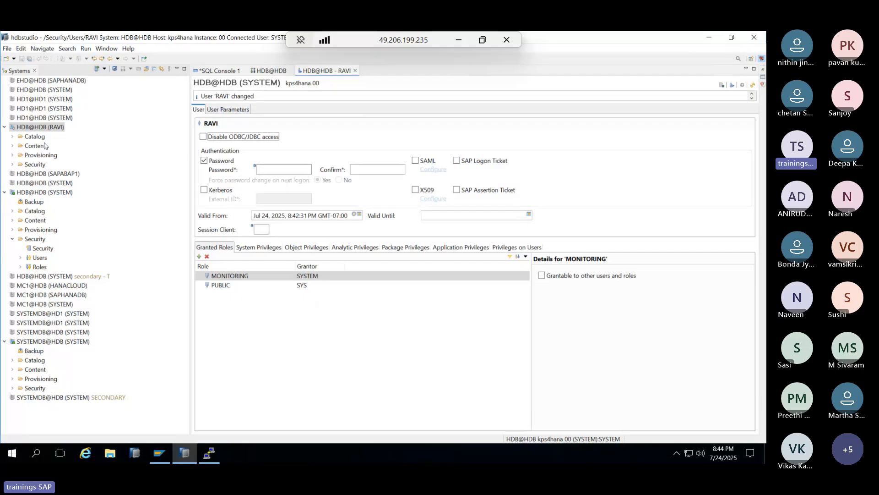
{"action": "left_click", "coordinate": [27, 127]}
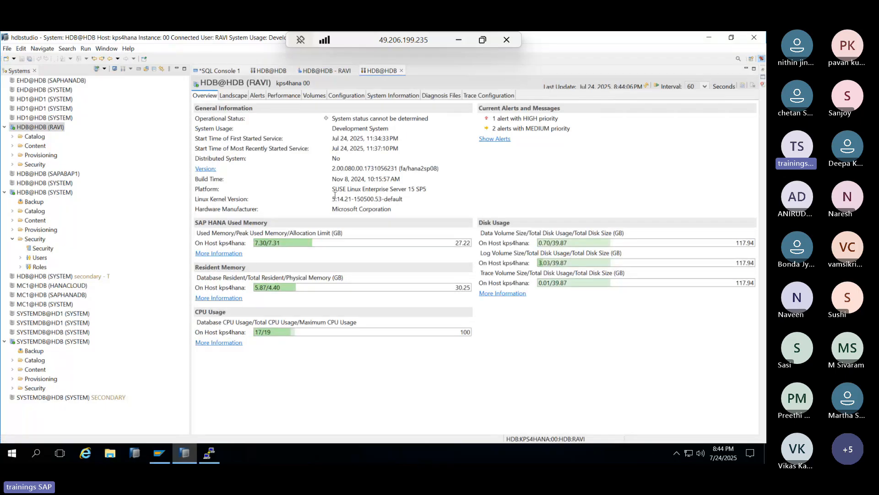
- Browse RAVI's Services, Threads, Volumes, Diagnosis Files and Trace Configuration pages, then the SYSTEM overview
{"action": "left_click", "coordinate": [234, 96]}
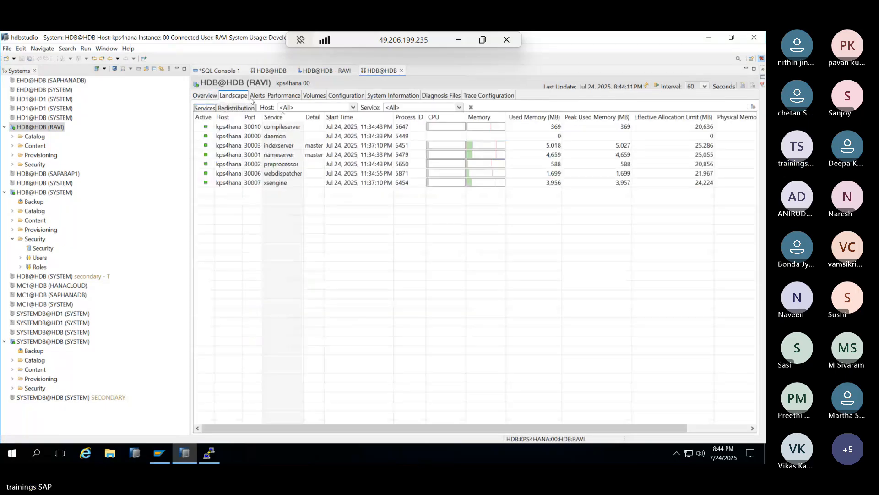
{"action": "left_click", "coordinate": [275, 99]}
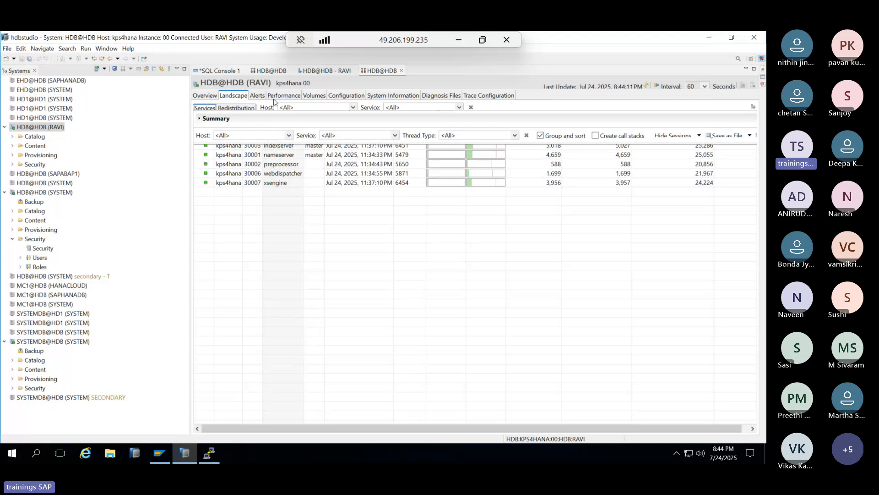
{"action": "left_click", "coordinate": [314, 97]}
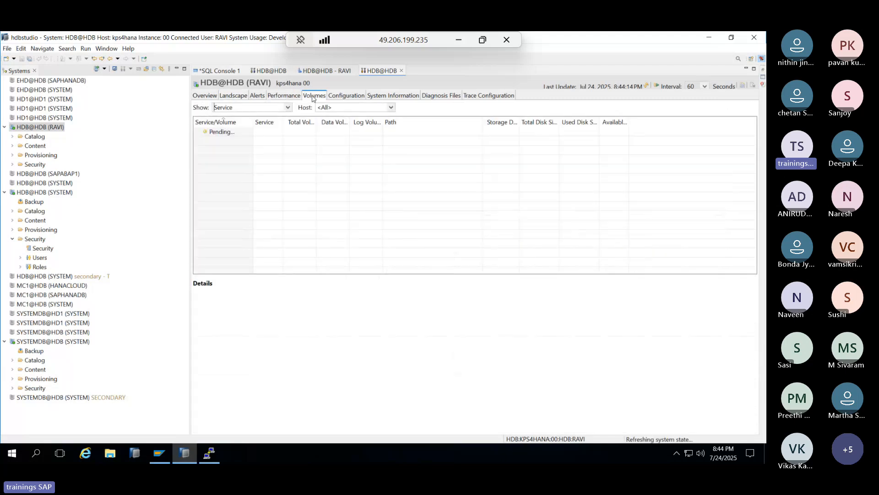
{"action": "left_click", "coordinate": [435, 98]}
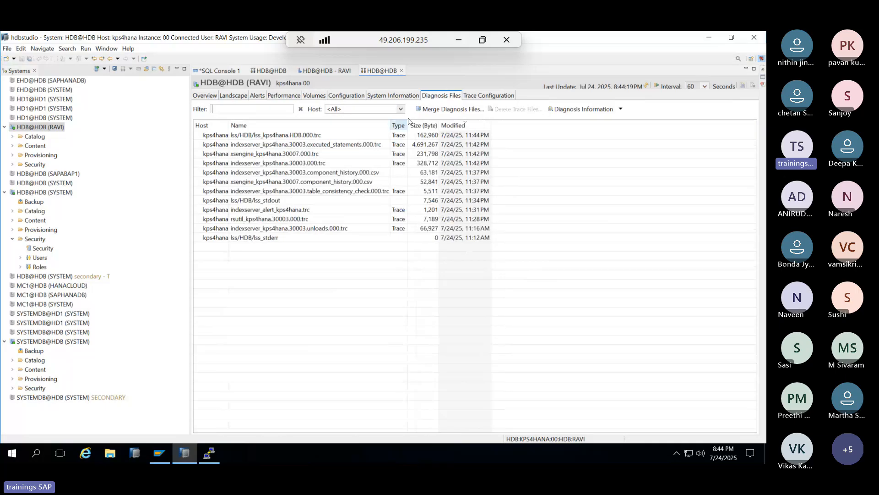
{"action": "left_click", "coordinate": [464, 98]}
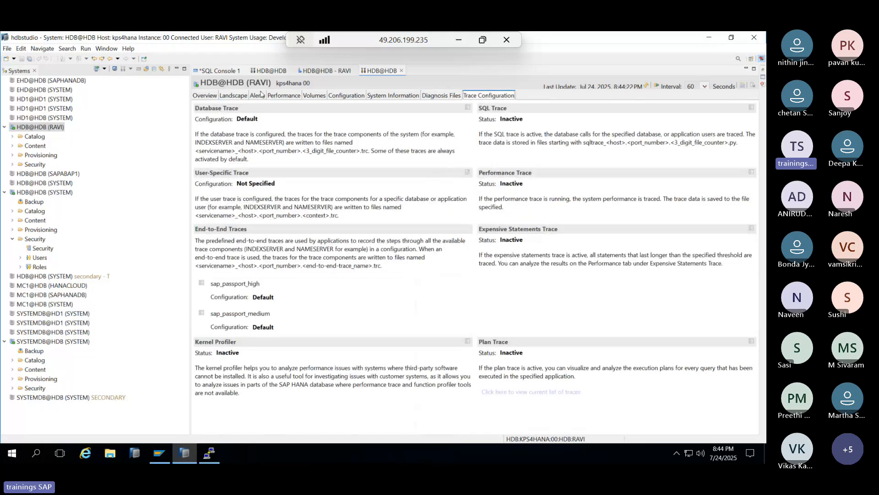
{"action": "left_click", "coordinate": [280, 71]}
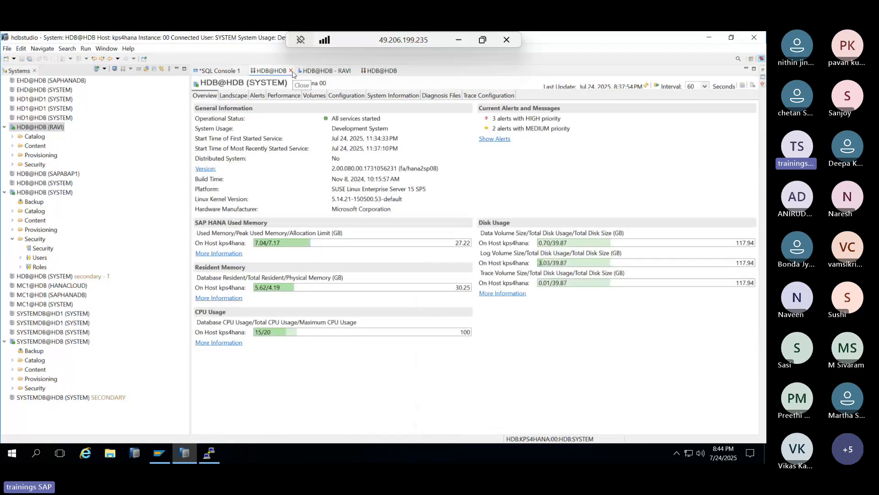
- Revoke RAVI's MONITORING role, add the BACKUP ADMIN system privilege, and deploy
{"action": "left_click", "coordinate": [291, 71]}
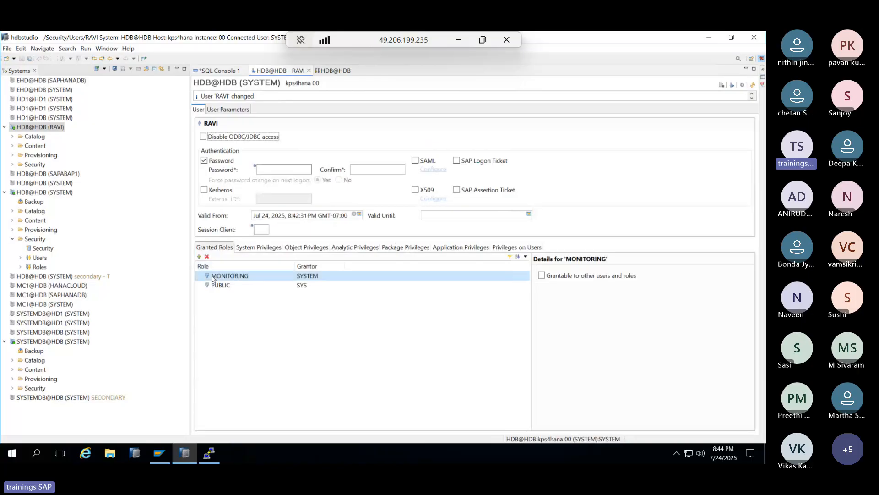
{"action": "left_click", "coordinate": [207, 256]}
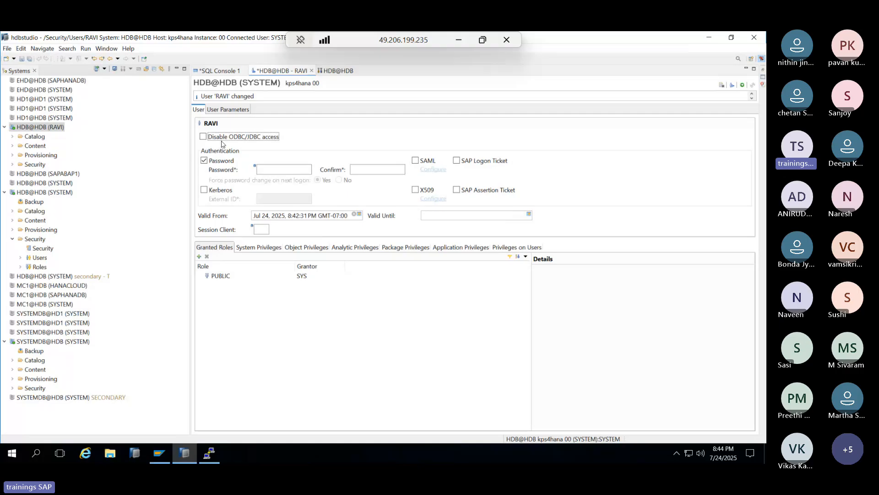
{"action": "left_click", "coordinate": [268, 247]}
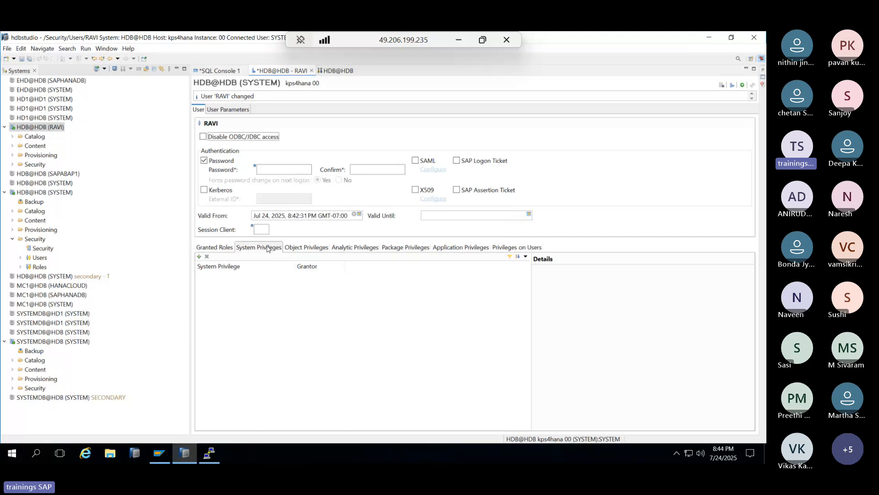
{"action": "left_click", "coordinate": [198, 257]}
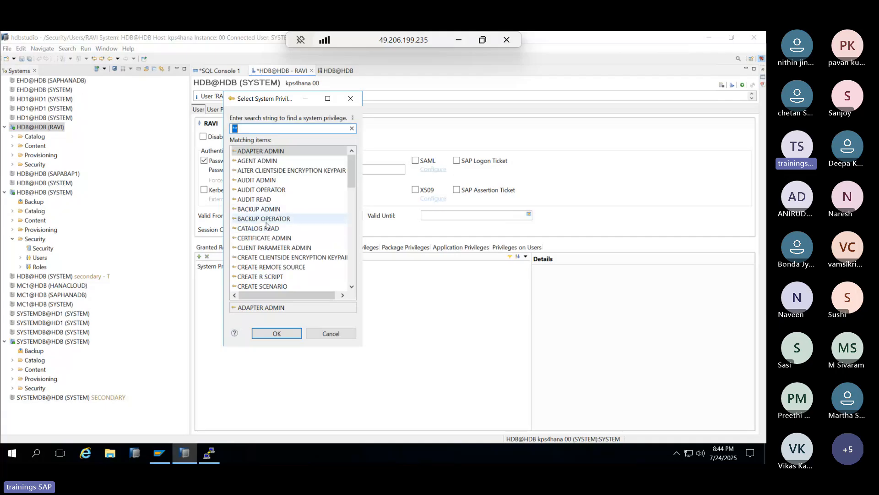
{"action": "scroll", "coordinate": [267, 246], "scroll_direction": "down", "scroll_amount": 4}
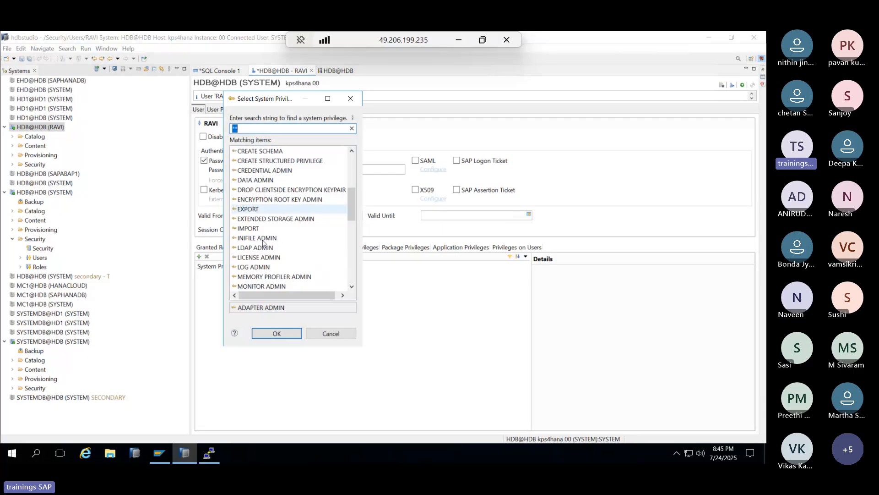
{"action": "scroll", "coordinate": [263, 242], "scroll_direction": "down", "scroll_amount": 3}
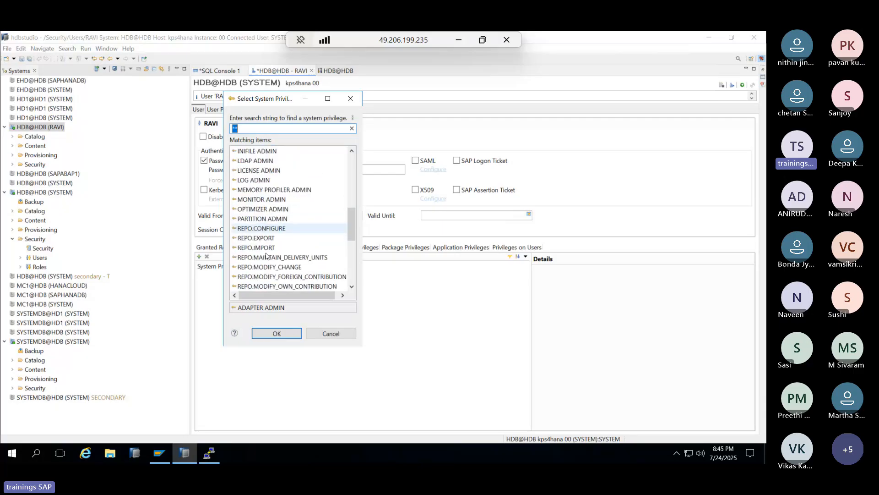
{"action": "scroll", "coordinate": [266, 256], "scroll_direction": "down", "scroll_amount": 6}
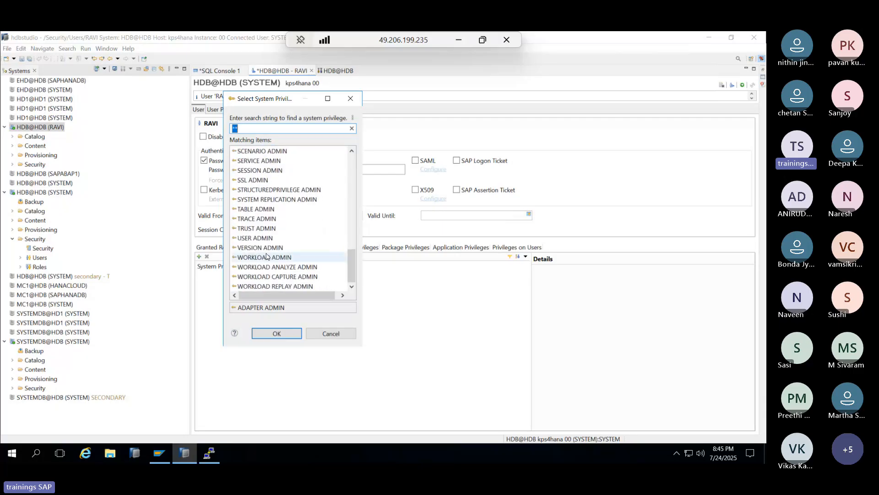
{"action": "scroll", "coordinate": [263, 243], "scroll_direction": "up", "scroll_amount": 12}
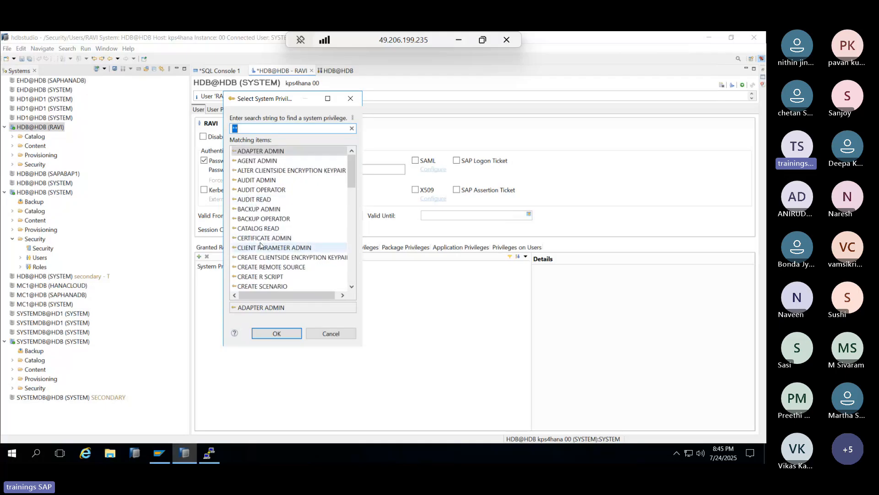
{"action": "scroll", "coordinate": [260, 245], "scroll_direction": "down", "scroll_amount": 5}
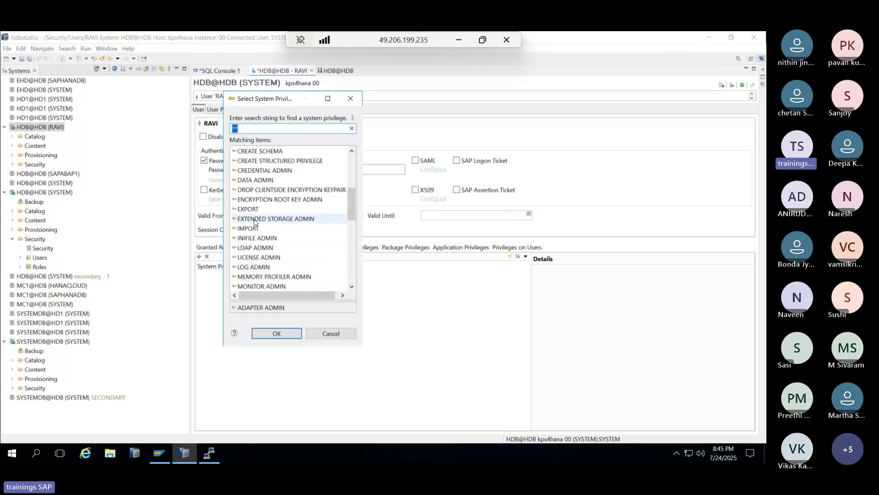
{"action": "scroll", "coordinate": [254, 222], "scroll_direction": "up", "scroll_amount": 4}
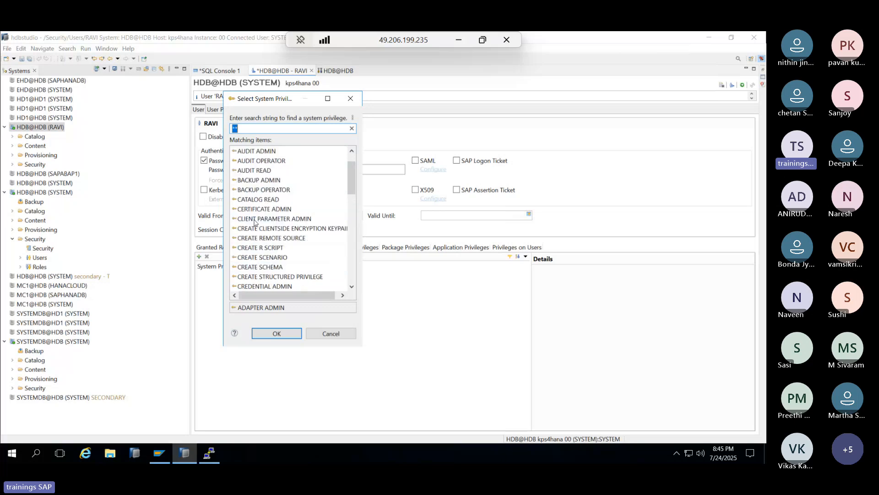
{"action": "scroll", "coordinate": [254, 222], "scroll_direction": "up", "scroll_amount": 1}
{"action": "double_click", "coordinate": [254, 211]}
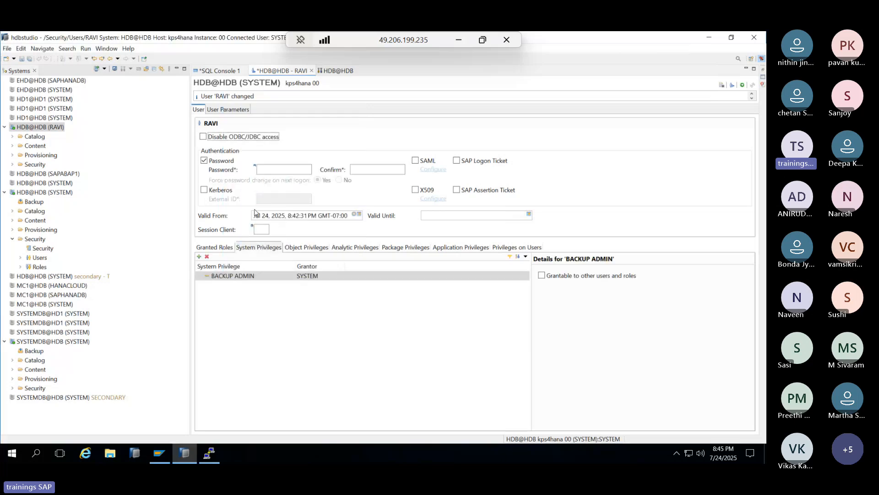
{"action": "left_click", "coordinate": [733, 86]}
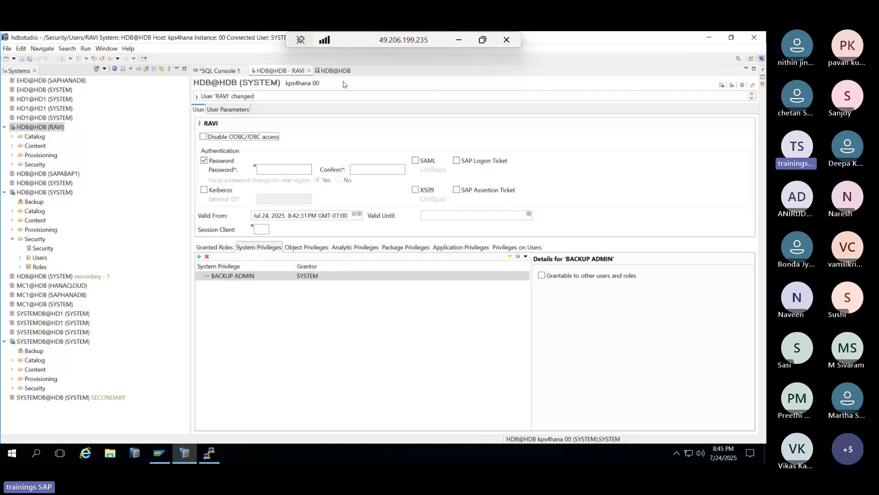
- Check that RAVI's administration console fails for missing privilege, then select RAVI's BACKUP ADMIN entry
{"action": "left_click", "coordinate": [323, 71]}
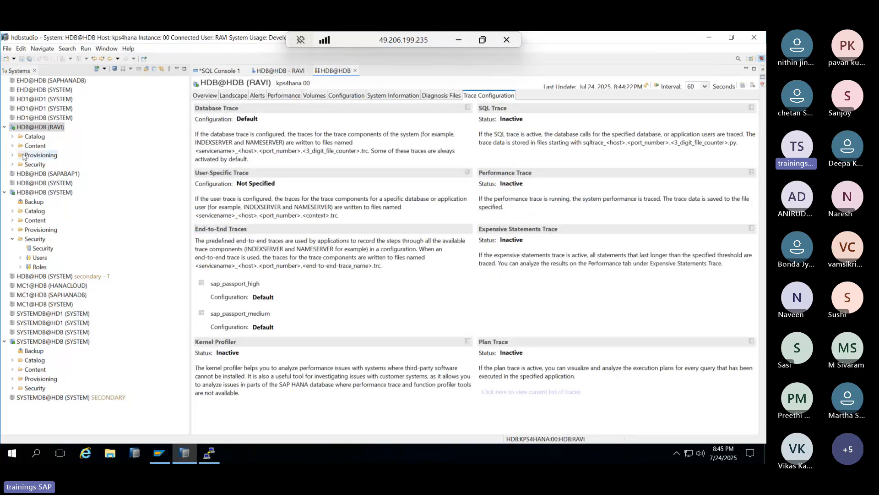
{"action": "double_click", "coordinate": [30, 130]}
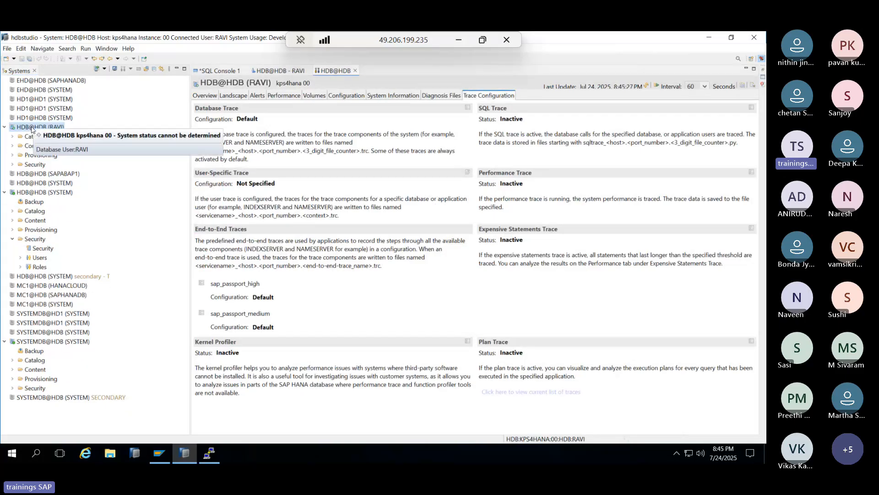
{"action": "left_click", "coordinate": [355, 71]}
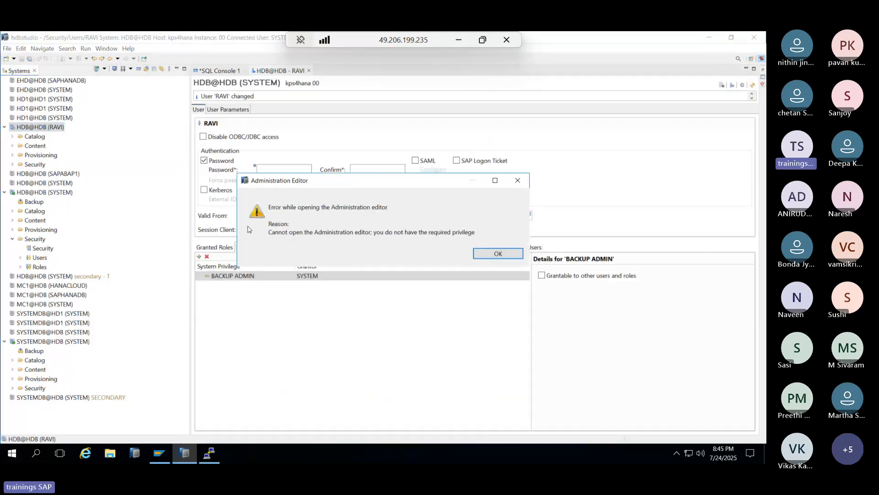
{"action": "left_click", "coordinate": [490, 254]}
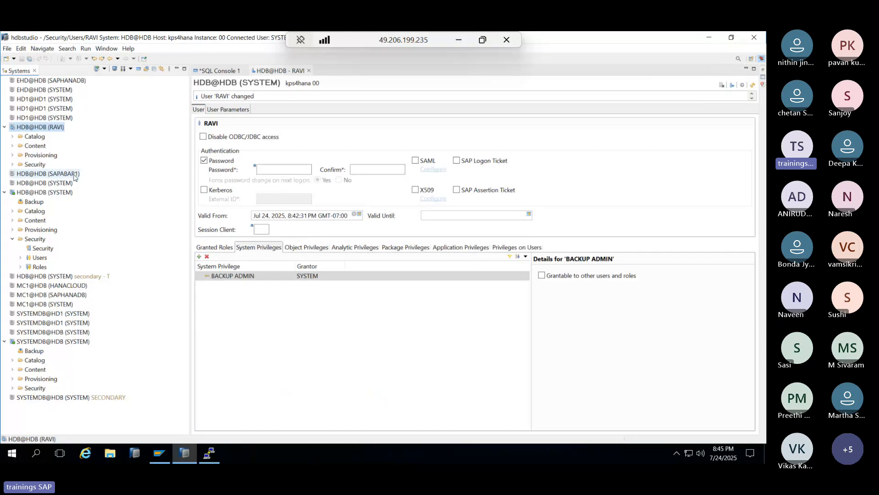
{"action": "right_click", "coordinate": [38, 127]}
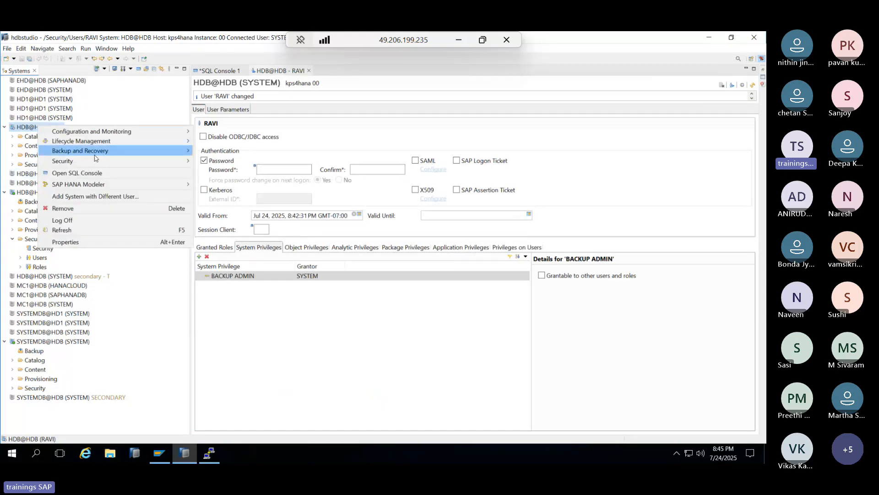
{"action": "mouse_move", "coordinate": [95, 156]}
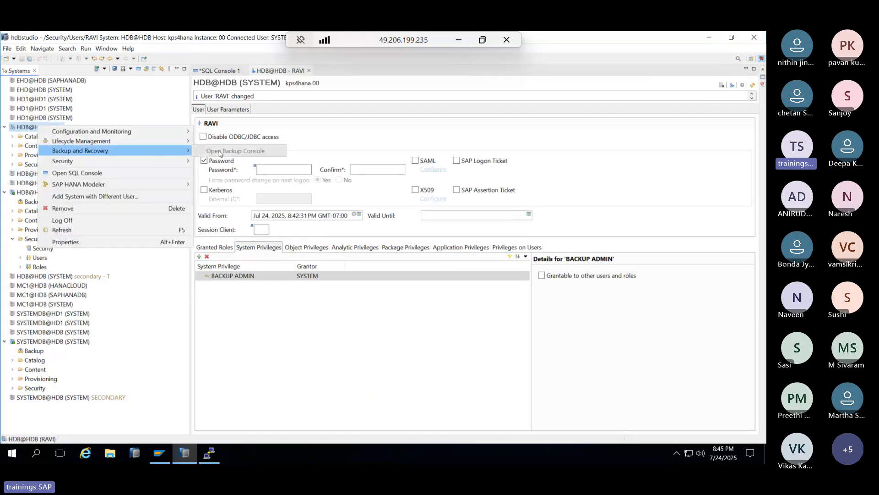
{"action": "left_click", "coordinate": [232, 372]}
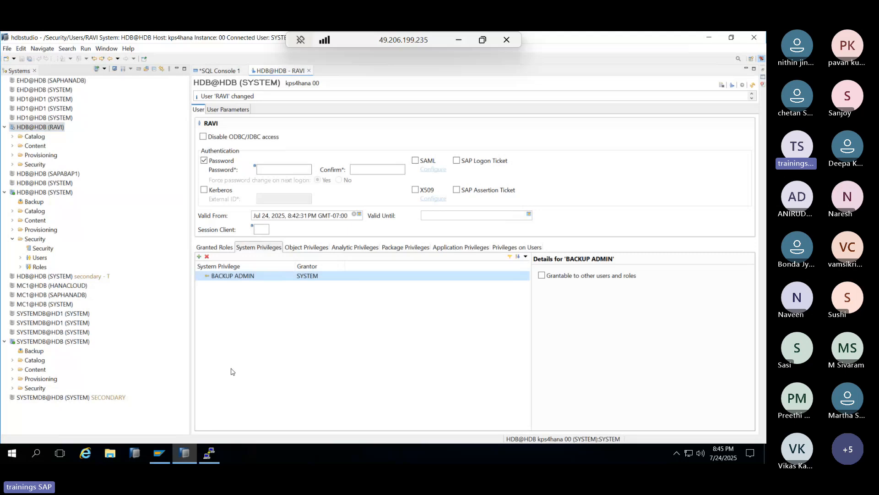
- Revoke BACKUP ADMIN from RAVI and search ZTRAIN for a new object privilege
{"action": "left_click", "coordinate": [207, 257]}
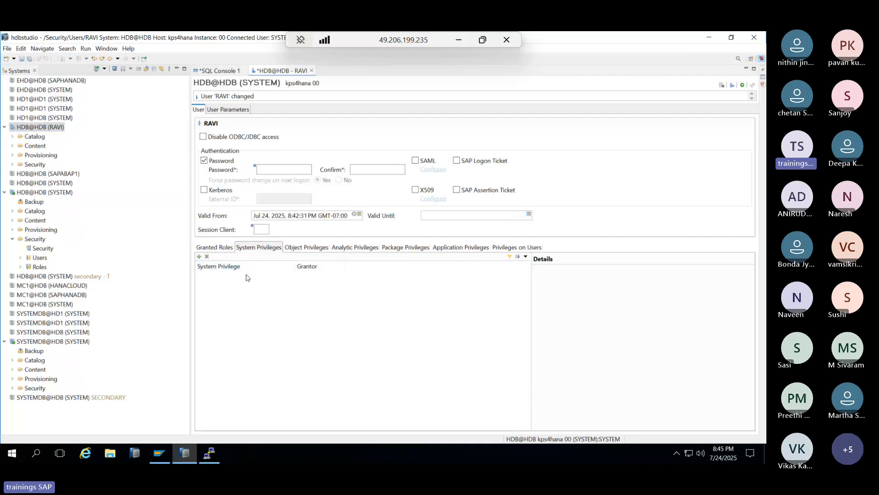
{"action": "left_click", "coordinate": [300, 248]}
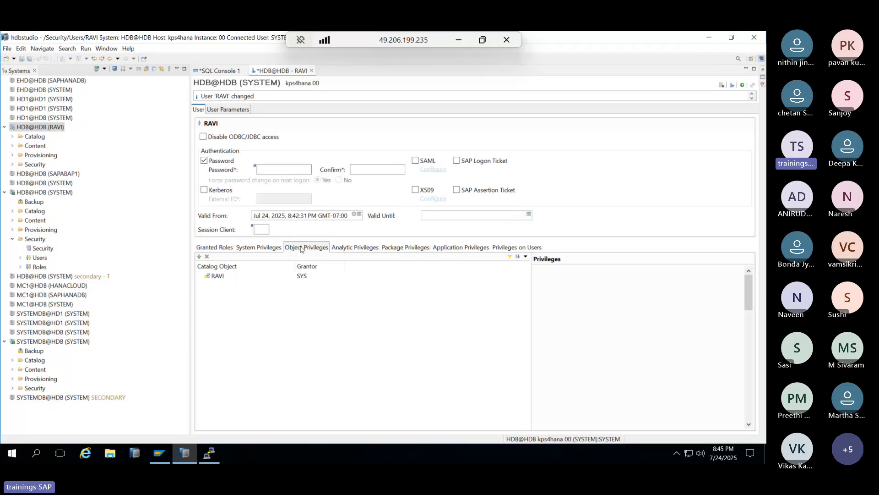
{"action": "left_click", "coordinate": [198, 257]}
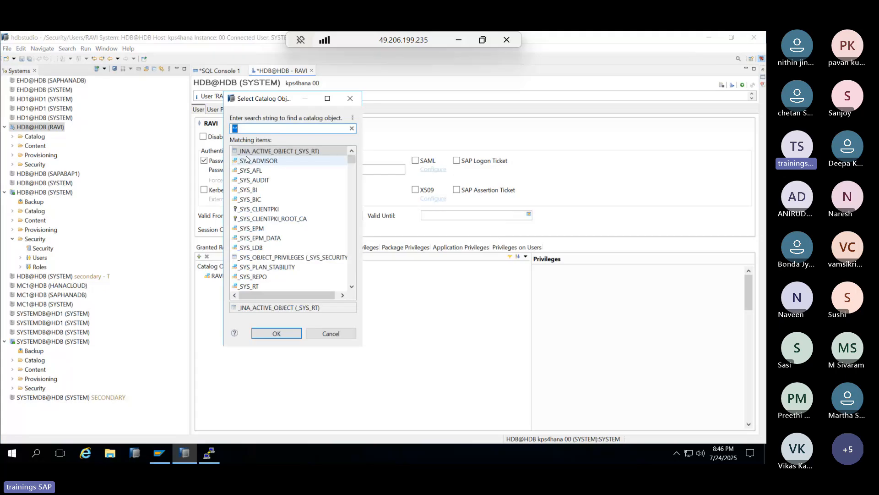
{"action": "type", "text": "ZTRAI"}
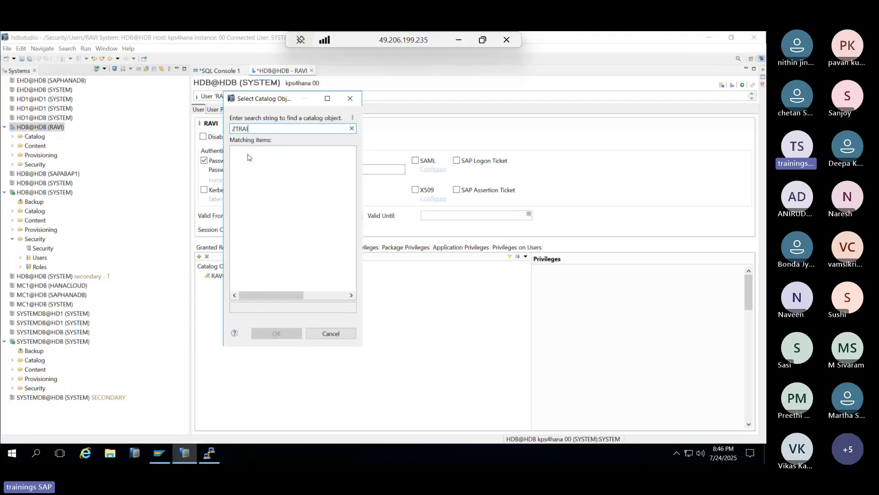
{"action": "type", "text": "N"}
- Search SYS and grant RAVI SELECT on _SYS_SESSION_COOKIE_CONNECTIONS
{"action": "left_click", "coordinate": [459, 43]}
{"action": "mouse_move", "coordinate": [417, 451]}
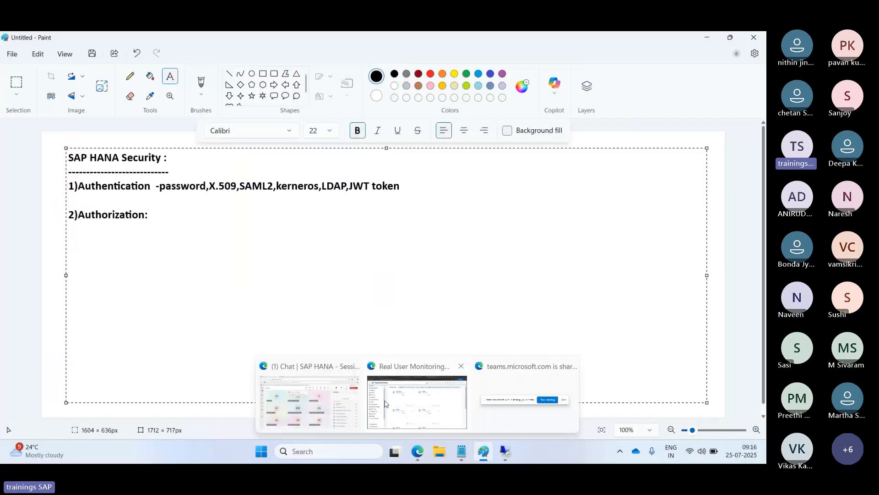
{"action": "left_click", "coordinate": [337, 397]}
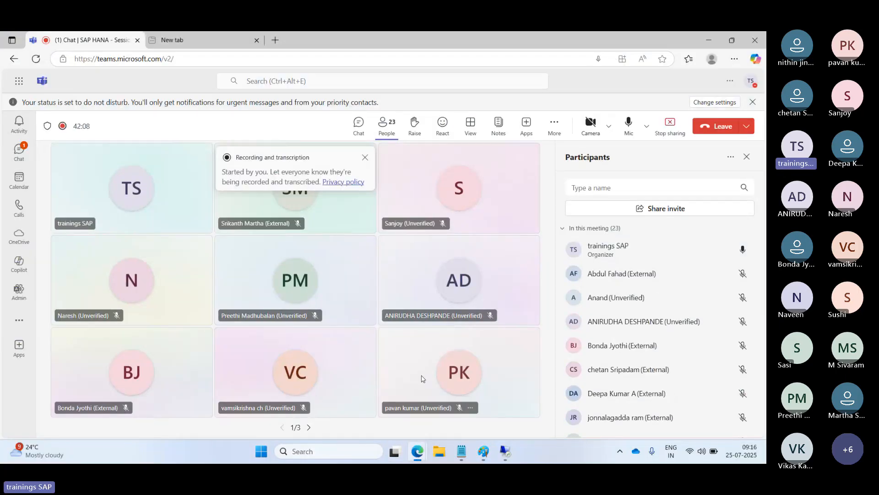
{"action": "left_click", "coordinate": [499, 445]}
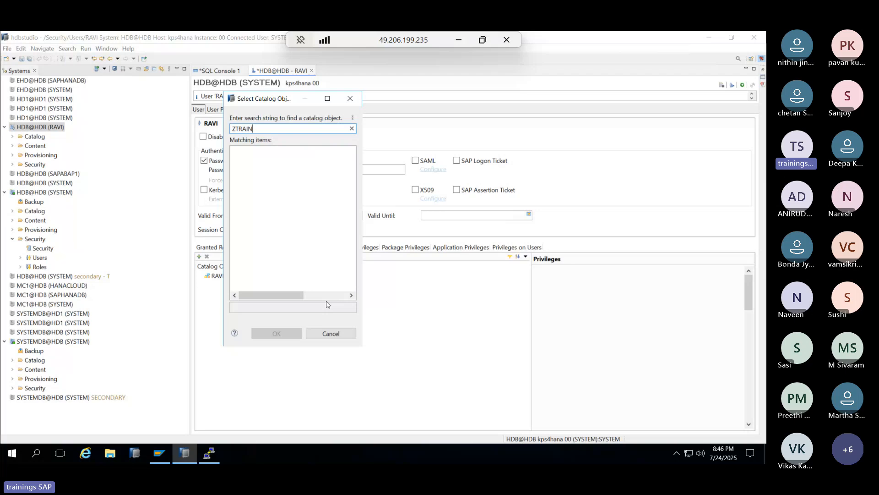
{"action": "key", "text": "BackSpace"}
{"action": "key", "text": "BackSpace"}
{"action": "key", "text": "BackSpace"}
{"action": "key", "text": "BackSpace"}
{"action": "key", "text": "BackSpace"}
{"action": "key", "text": "BackSpace"}
{"action": "type", "text": "SYS"}
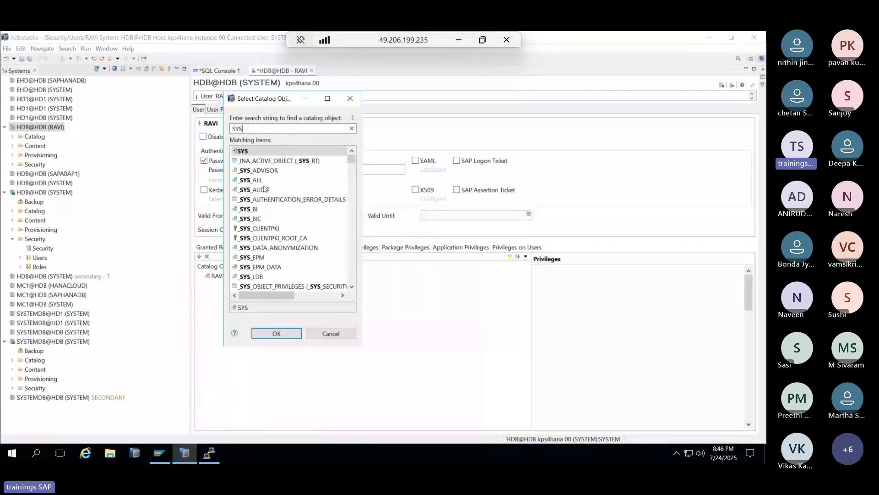
{"action": "scroll", "coordinate": [274, 286], "scroll_direction": "down", "scroll_amount": 4}
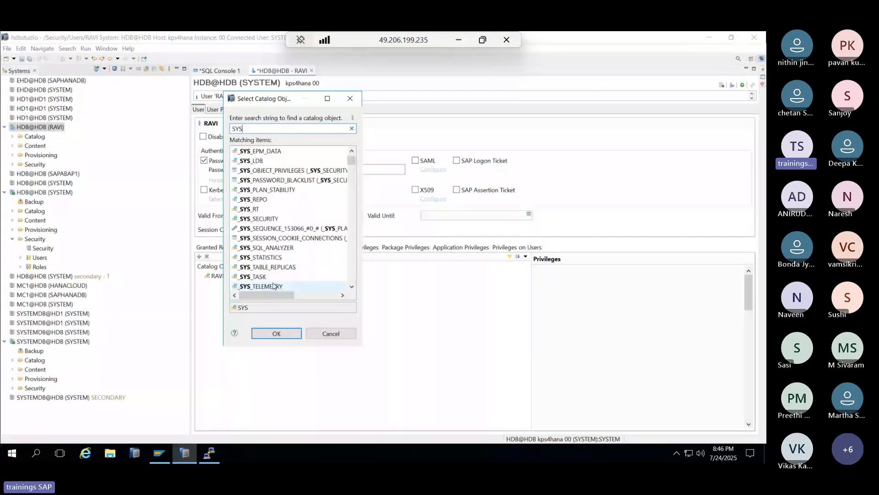
{"action": "double_click", "coordinate": [264, 238]}
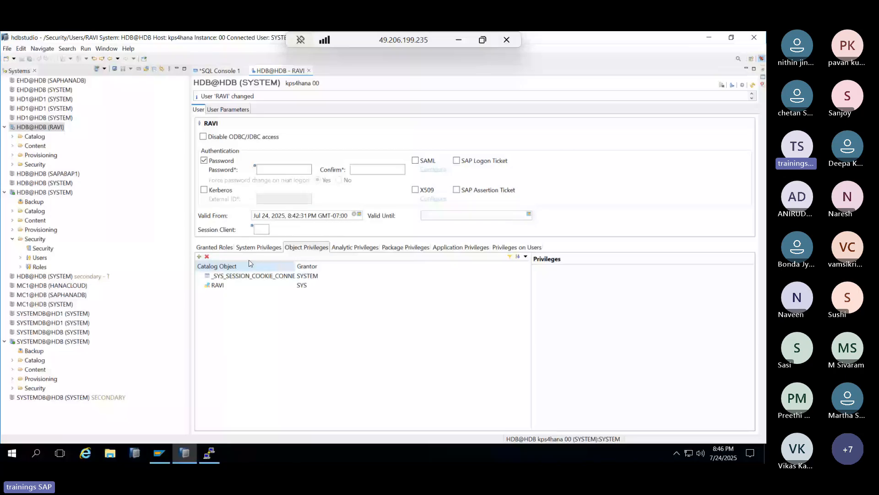
{"action": "left_click", "coordinate": [459, 40]}
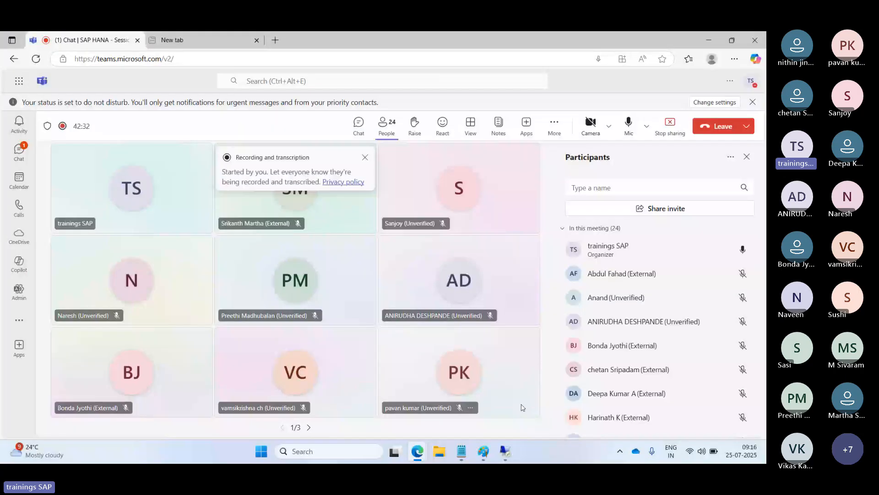
- Check RAVI's analytic privileges, closing the picker without adding any
{"action": "left_click", "coordinate": [505, 452]}
{"action": "left_click", "coordinate": [351, 247]}
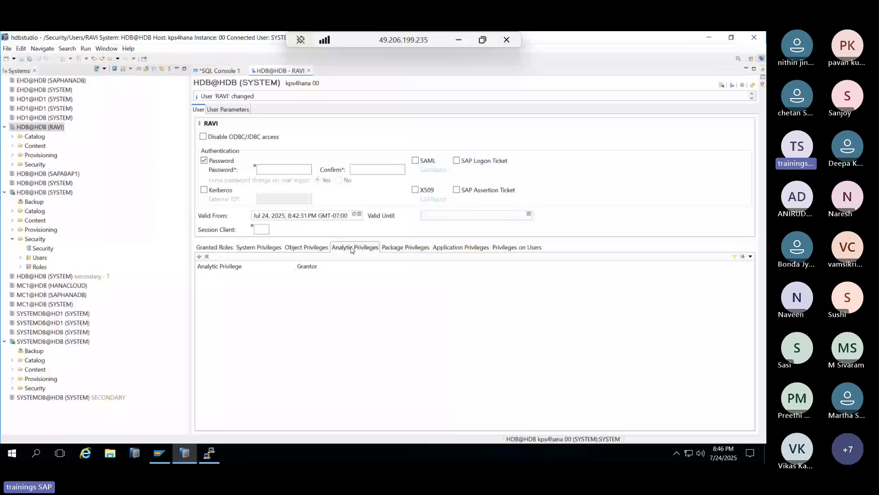
{"action": "left_click", "coordinate": [198, 257]}
{"action": "left_click", "coordinate": [452, 277]}
- Expand the Content packages under both connections, then show RAVI's empty package privileges
{"action": "left_click", "coordinate": [12, 146]}
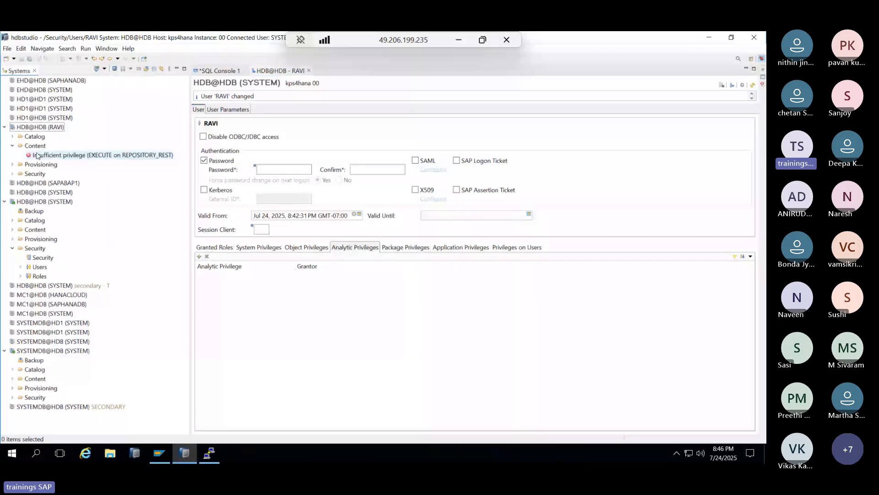
{"action": "left_click", "coordinate": [13, 230]}
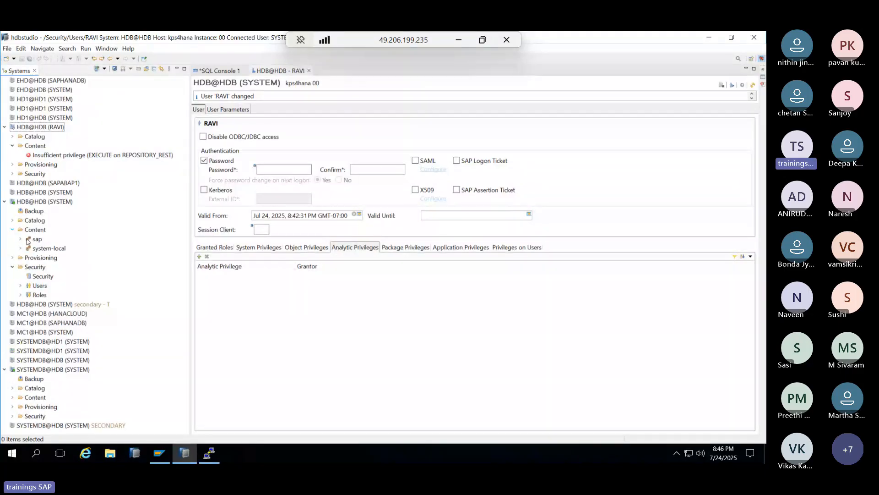
{"action": "right_click", "coordinate": [34, 250]}
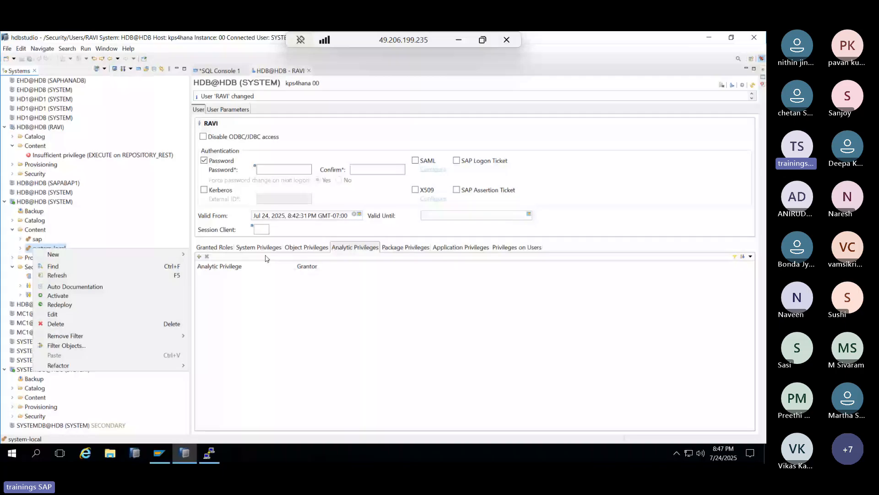
{"action": "left_click", "coordinate": [346, 251]}
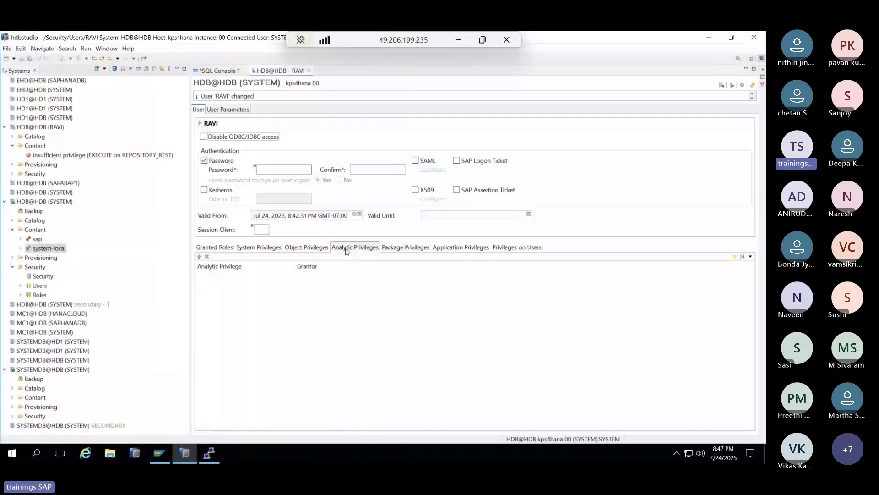
{"action": "left_click", "coordinate": [412, 249]}
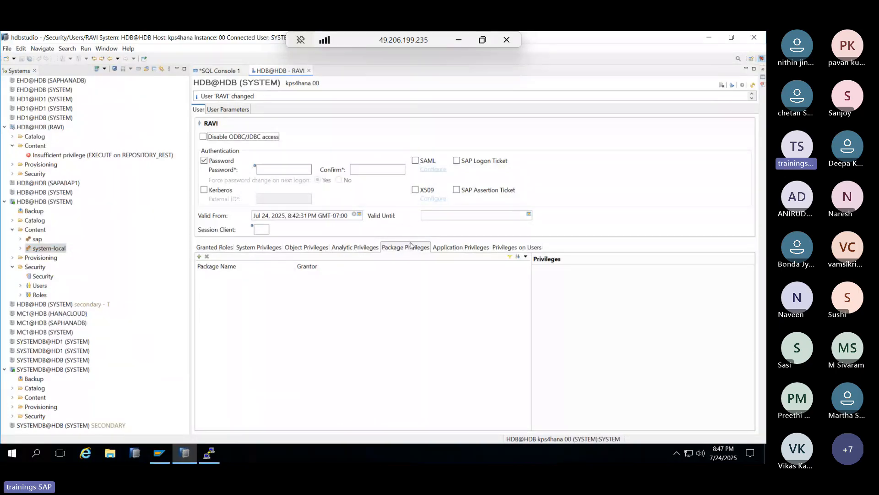
- Browse RAVI's analytic, application and package privilege tabs
{"action": "left_click", "coordinate": [371, 250]}
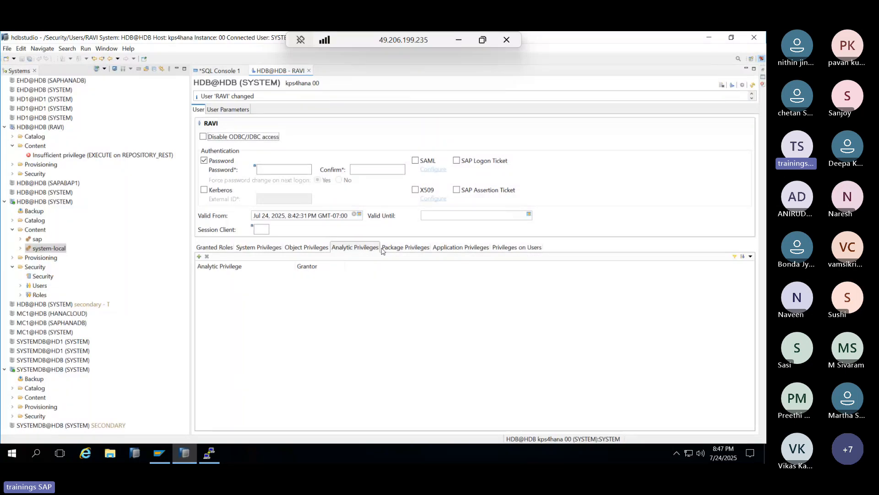
{"action": "left_click", "coordinate": [439, 250]}
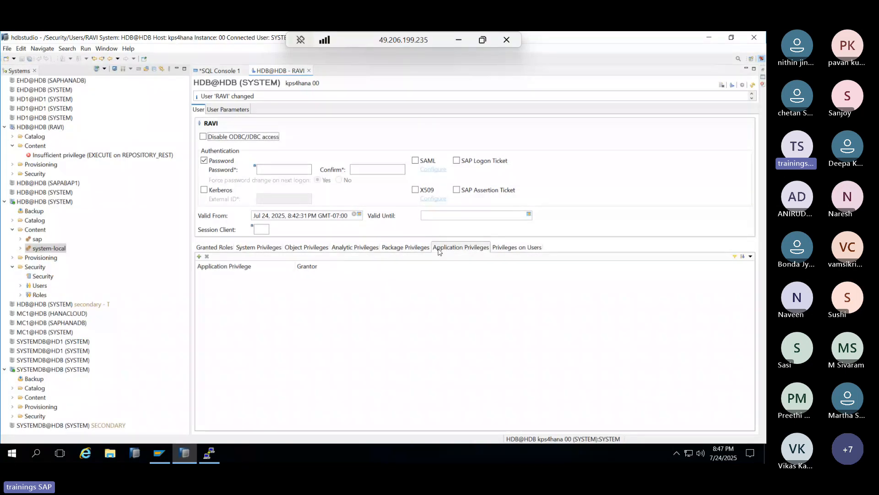
{"action": "left_click", "coordinate": [420, 250]}
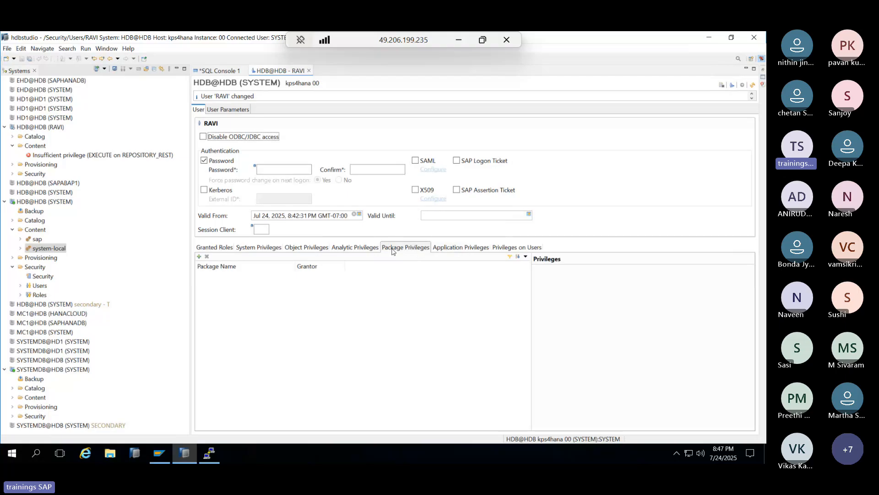
{"action": "left_click", "coordinate": [442, 253]}
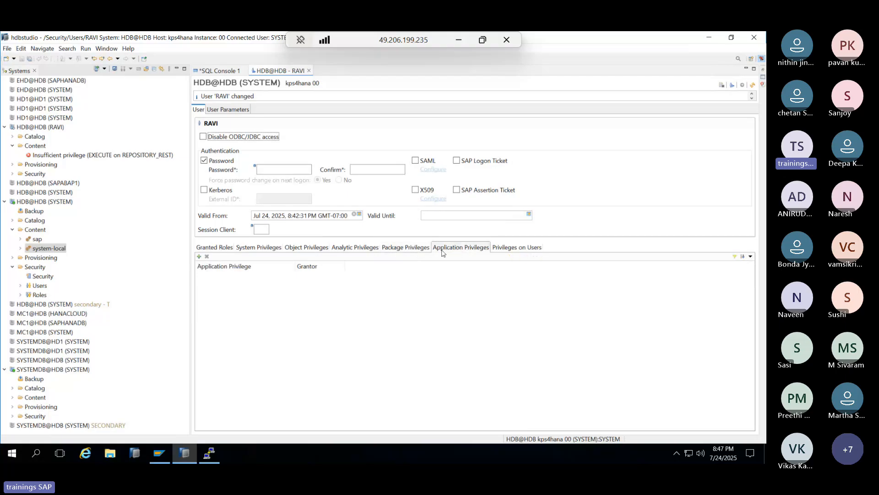
{"action": "left_click", "coordinate": [362, 247]}
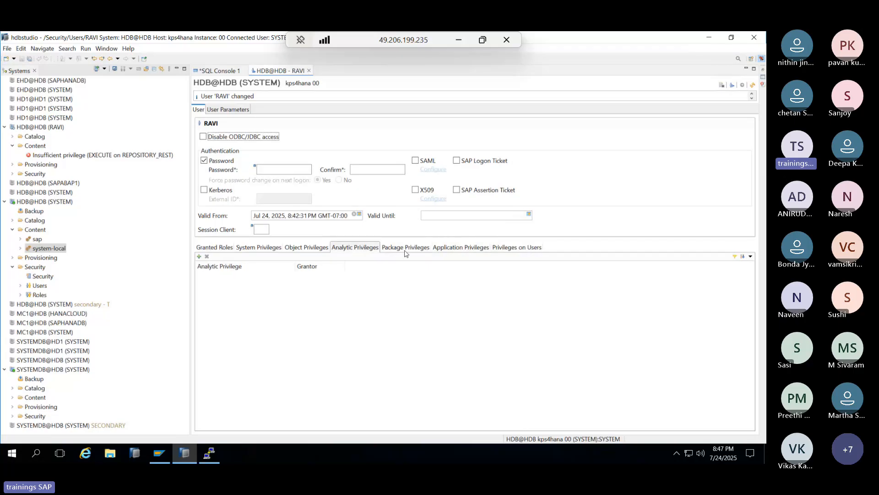
- Add SYSTEM under RAVI's Privileges on Users, then remove it again
{"action": "left_click", "coordinate": [502, 252]}
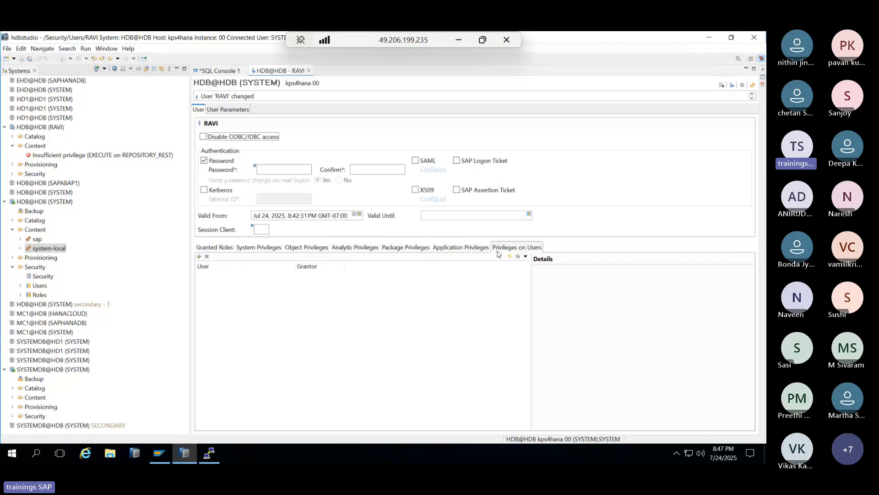
{"action": "left_click", "coordinate": [200, 257]}
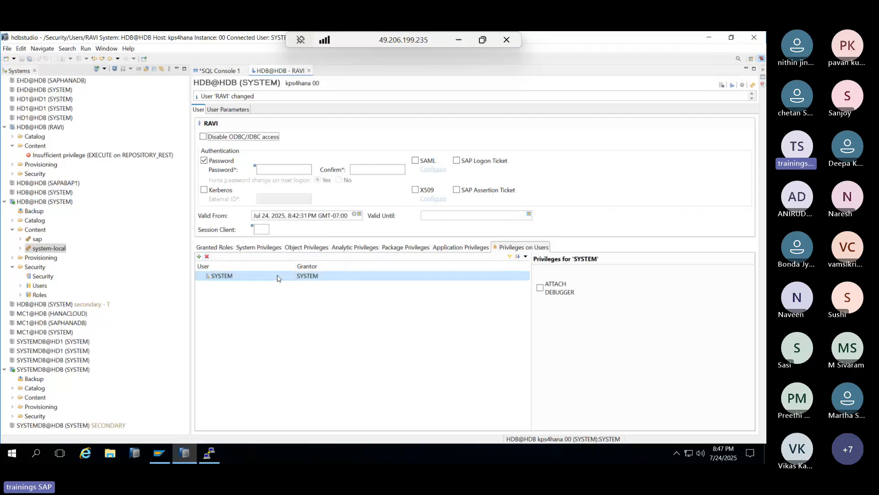
{"action": "left_click", "coordinate": [206, 257]}
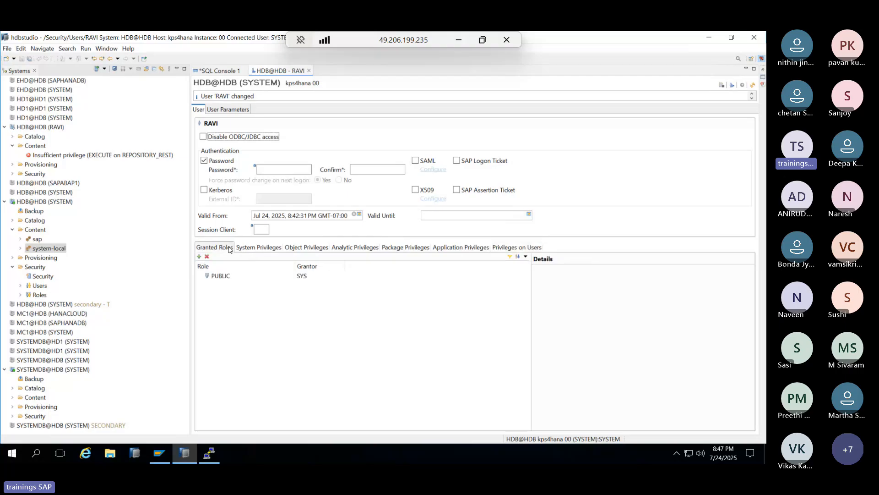
- Recheck RAVI's system, object and package privileges, end on Privileges on Users, and select Roles
{"action": "left_click", "coordinate": [256, 248]}
{"action": "left_click", "coordinate": [306, 247]}
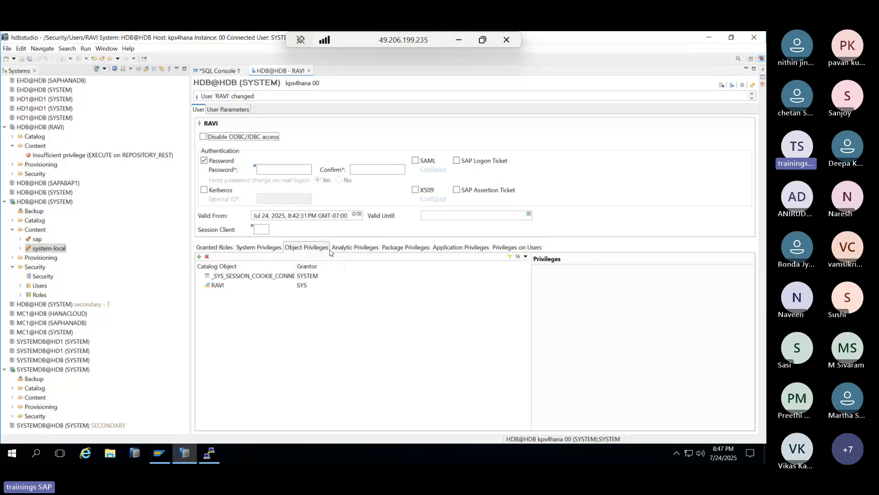
{"action": "left_click", "coordinate": [355, 248]}
{"action": "left_click", "coordinate": [406, 248]}
{"action": "left_click", "coordinate": [506, 248]}
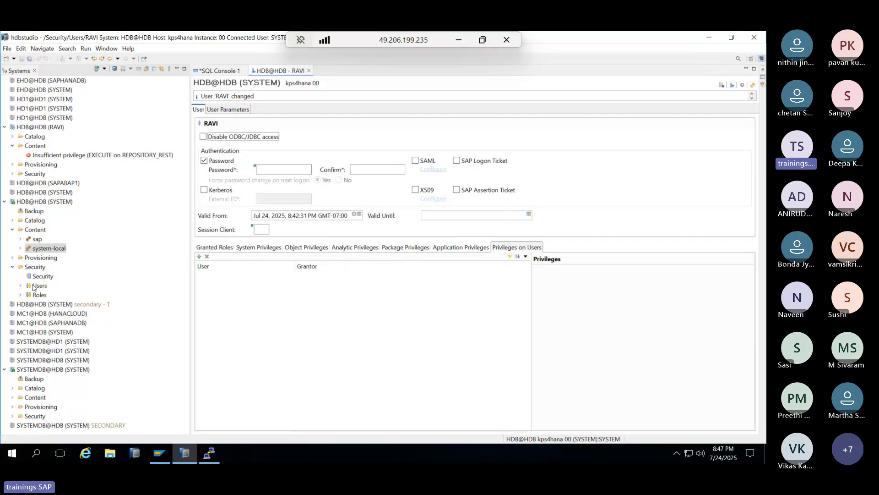
{"action": "left_click", "coordinate": [22, 294]}
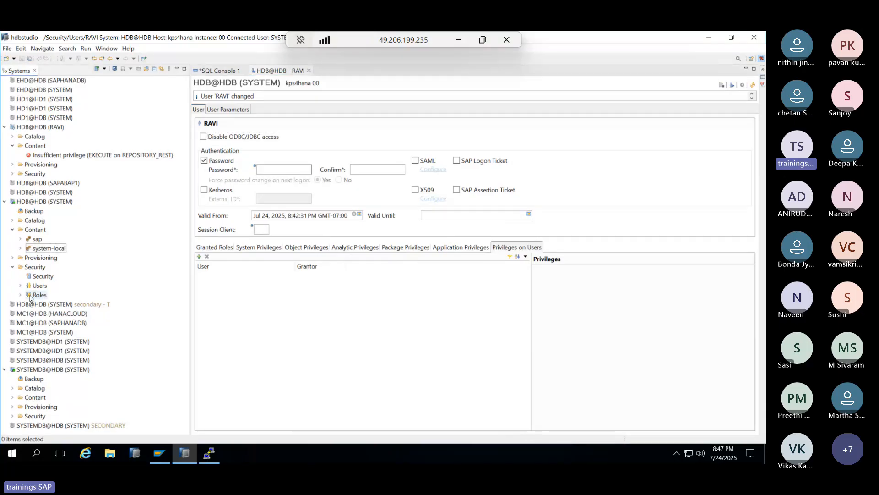
- Start a new role in the HDB system named ZBASIS
{"action": "right_click", "coordinate": [30, 296]}
{"action": "left_click", "coordinate": [43, 303]}
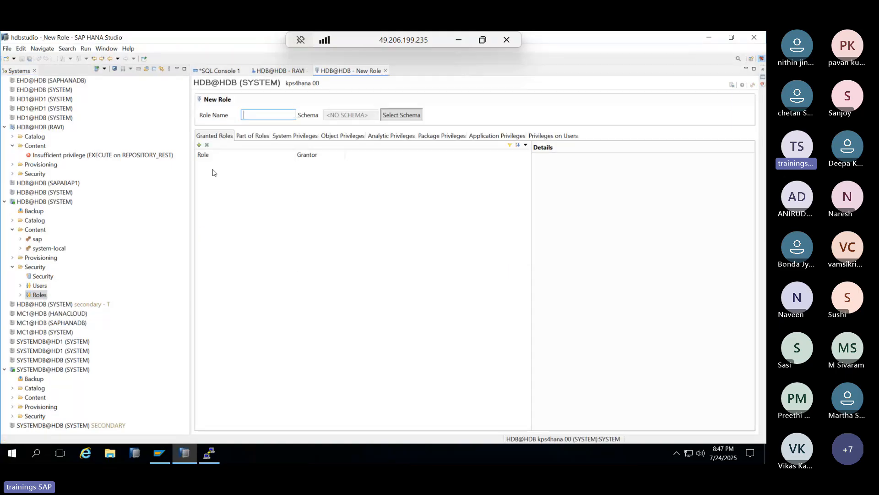
{"action": "type", "text": "ZBASIS"}
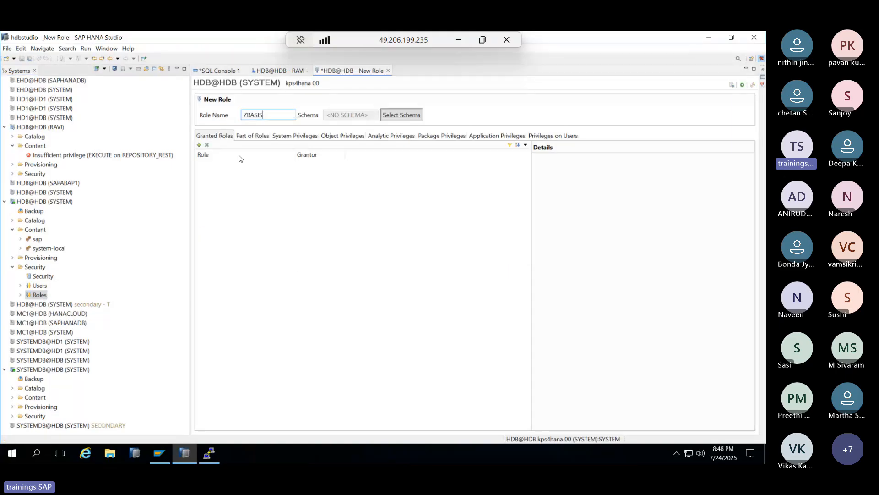
{"action": "left_click", "coordinate": [281, 137]}
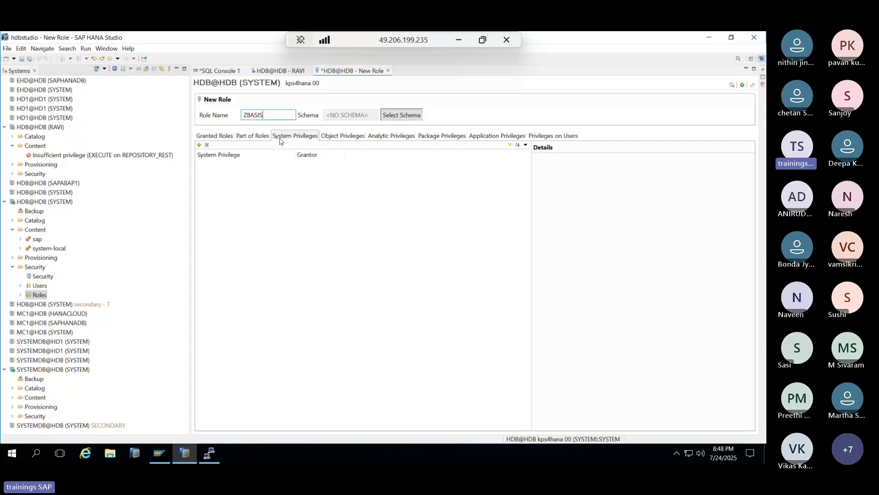
- Give ZBASIS the system privileges BACKUP ADMIN, CATALOG READ and MONITOR ADMIN
{"action": "left_click", "coordinate": [199, 146]}
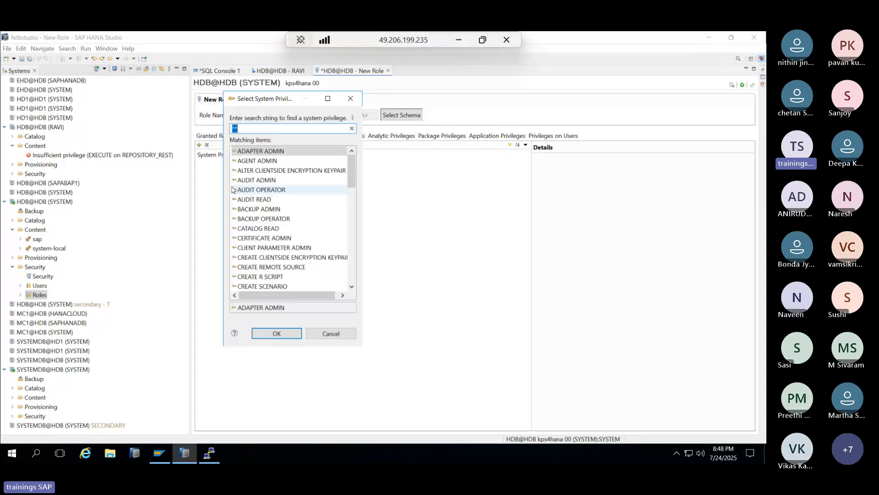
{"action": "double_click", "coordinate": [257, 209]}
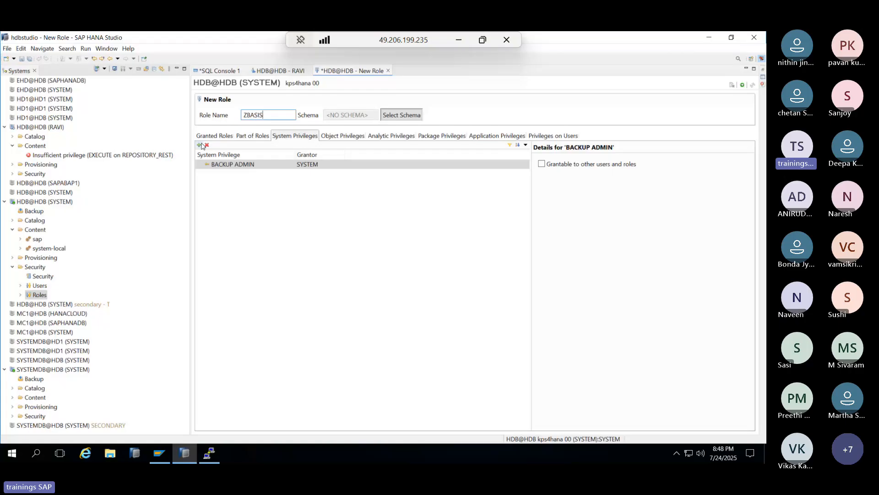
{"action": "left_click", "coordinate": [200, 145]}
{"action": "double_click", "coordinate": [251, 229]}
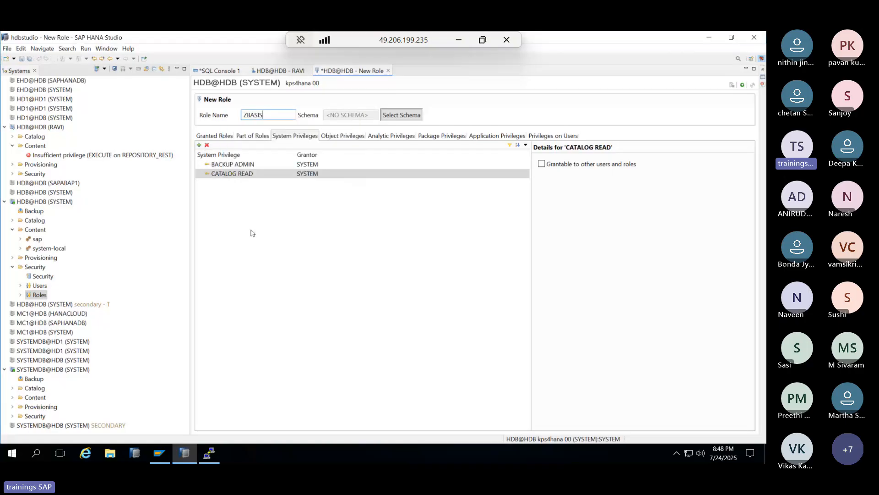
{"action": "left_click", "coordinate": [199, 145]}
{"action": "scroll", "coordinate": [253, 247], "scroll_direction": "down", "scroll_amount": 2}
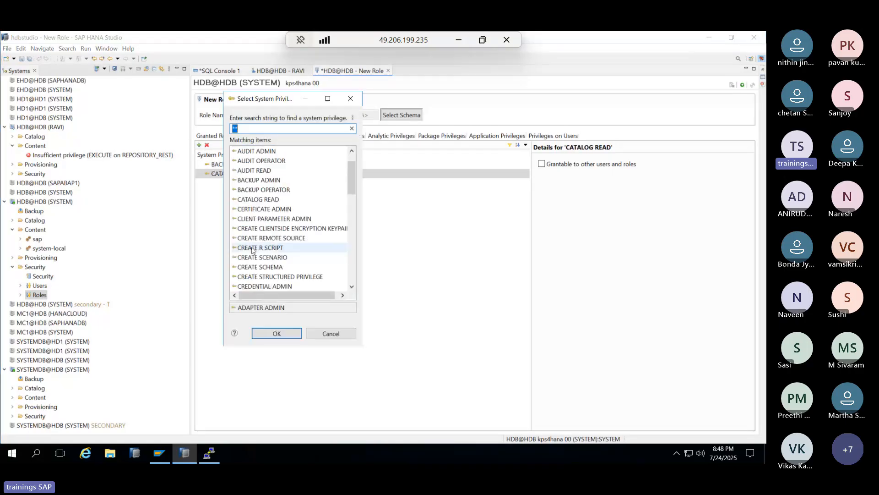
{"action": "scroll", "coordinate": [253, 258], "scroll_direction": "down", "scroll_amount": 2}
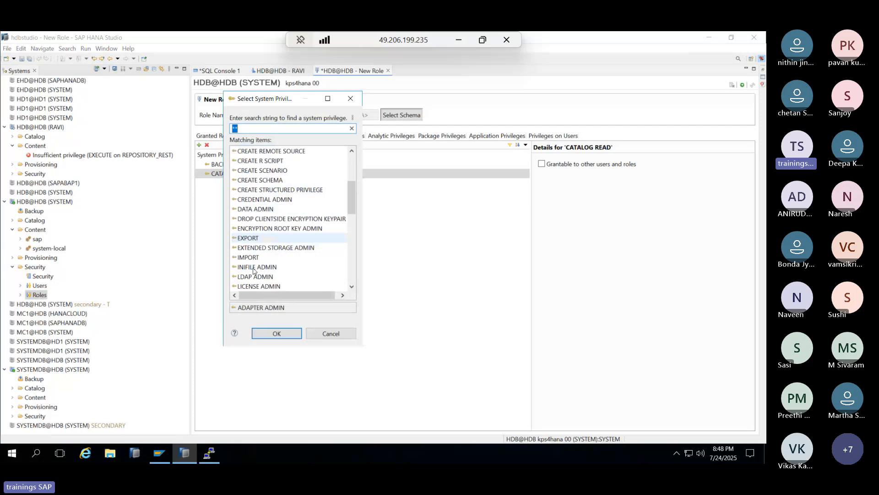
{"action": "scroll", "coordinate": [254, 268], "scroll_direction": "down", "scroll_amount": 2}
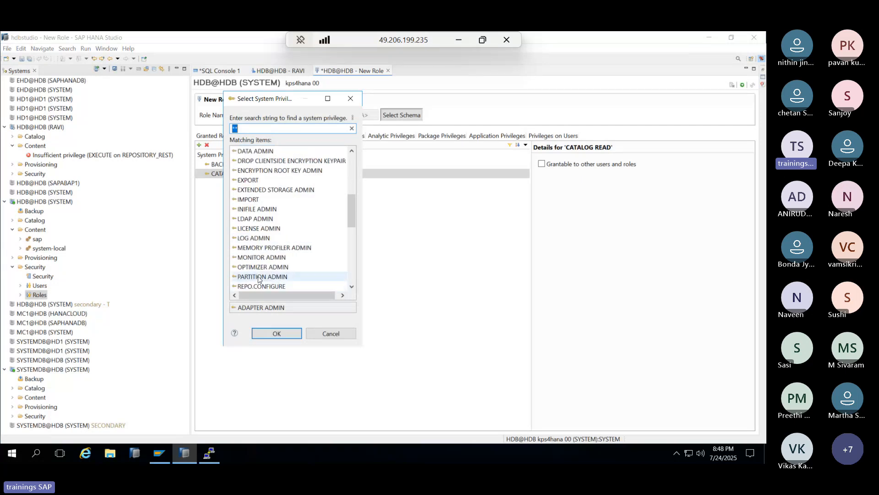
{"action": "double_click", "coordinate": [257, 258]}
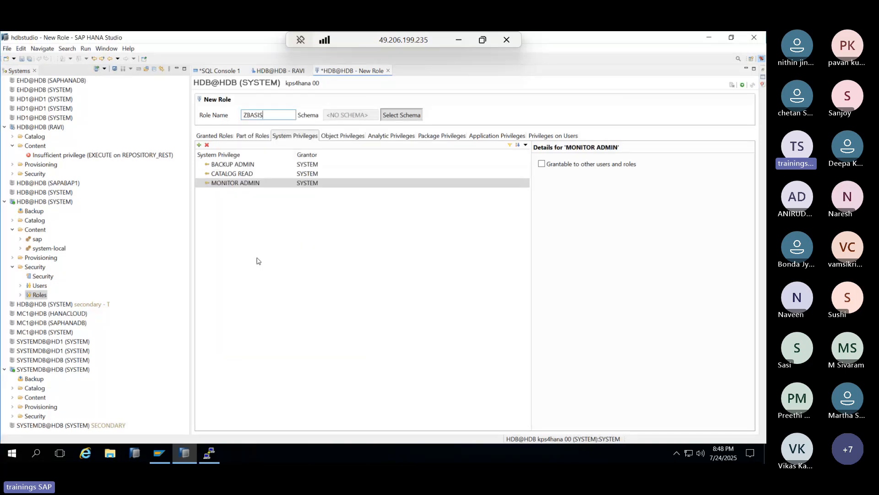
- Add catalog object ABSTRACT_SQL_PLANS to the object privileges and deploy the ZBASIS role
{"action": "left_click", "coordinate": [331, 136]}
{"action": "left_click", "coordinate": [199, 145]}
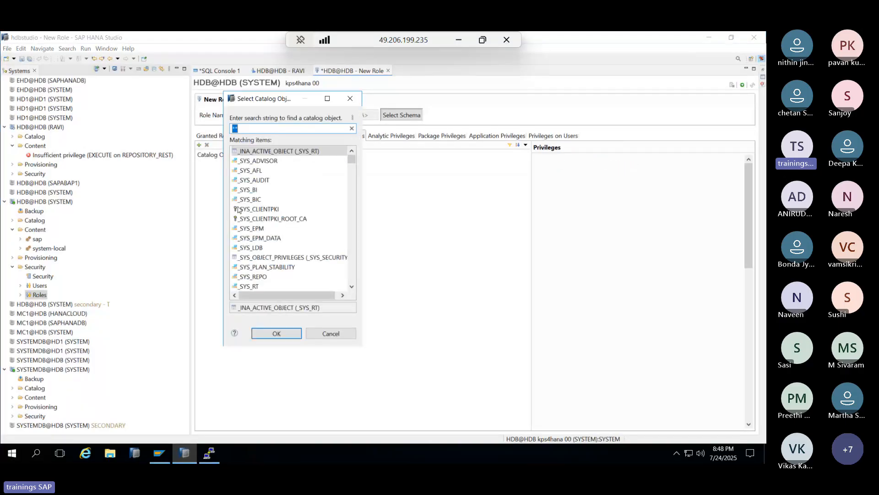
{"action": "scroll", "coordinate": [247, 224], "scroll_direction": "down", "scroll_amount": 5}
{"action": "left_click", "coordinate": [262, 238]}
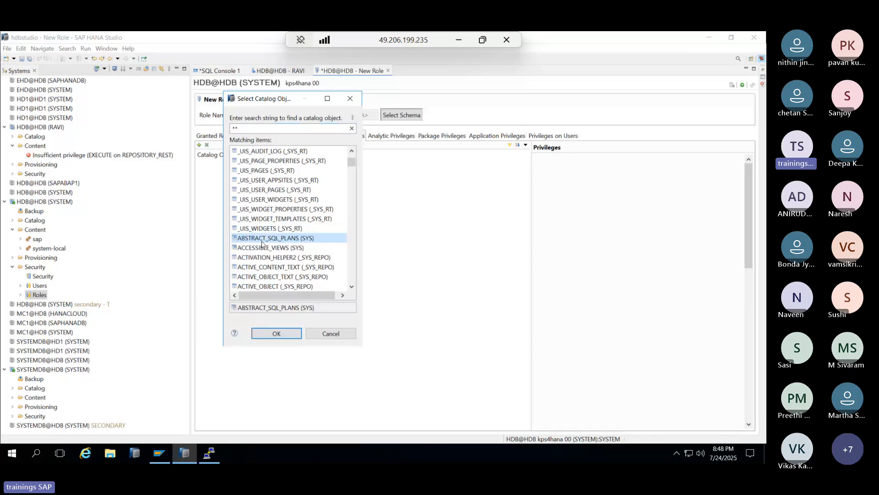
{"action": "left_click", "coordinate": [277, 334]}
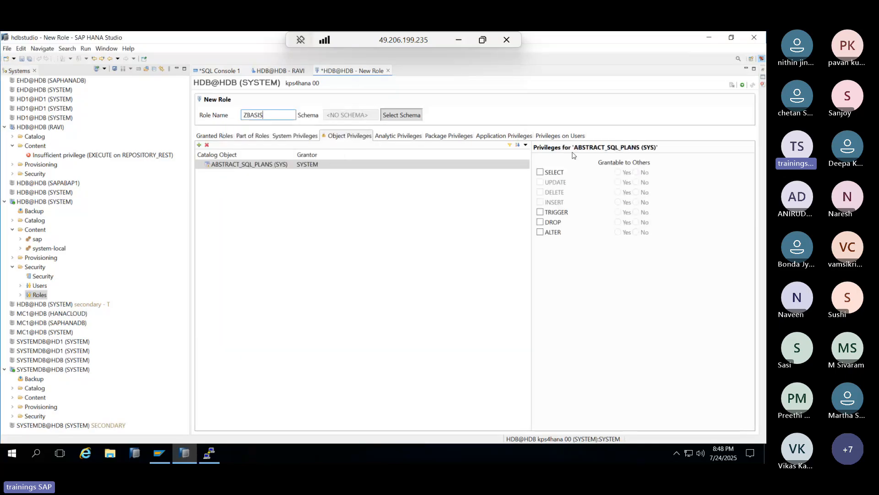
{"action": "left_click", "coordinate": [742, 85]}
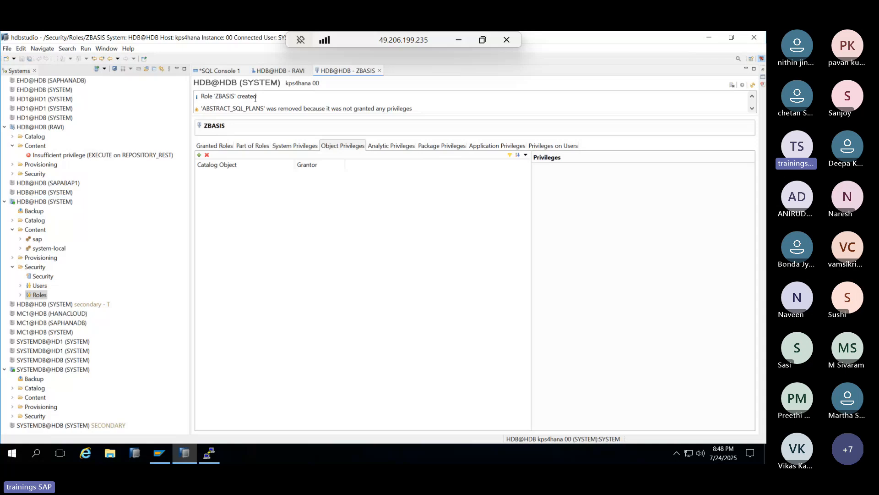
- Grant role ZBASIS to RAVI, deploy, and open the HDB@HDB (RAVI) administration overview
{"action": "left_click", "coordinate": [275, 71]}
{"action": "left_click", "coordinate": [202, 247]}
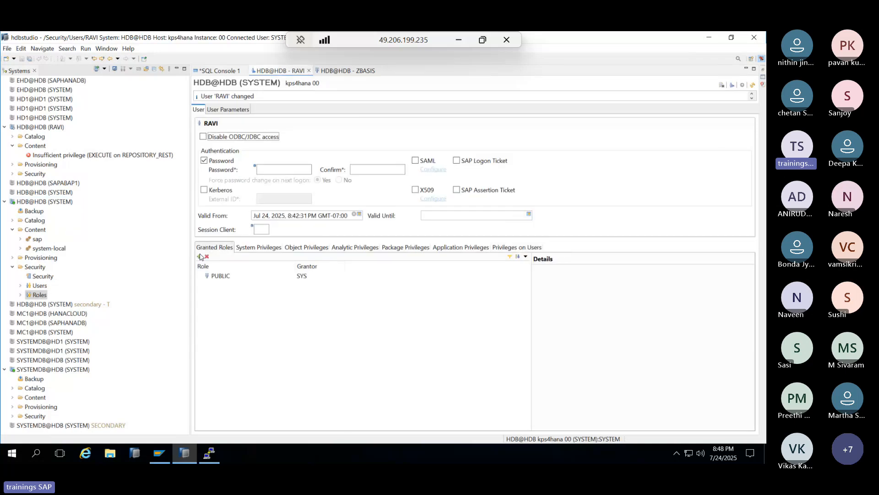
{"action": "left_click", "coordinate": [200, 256]}
{"action": "scroll", "coordinate": [274, 218], "scroll_direction": "right", "scroll_amount": 1}
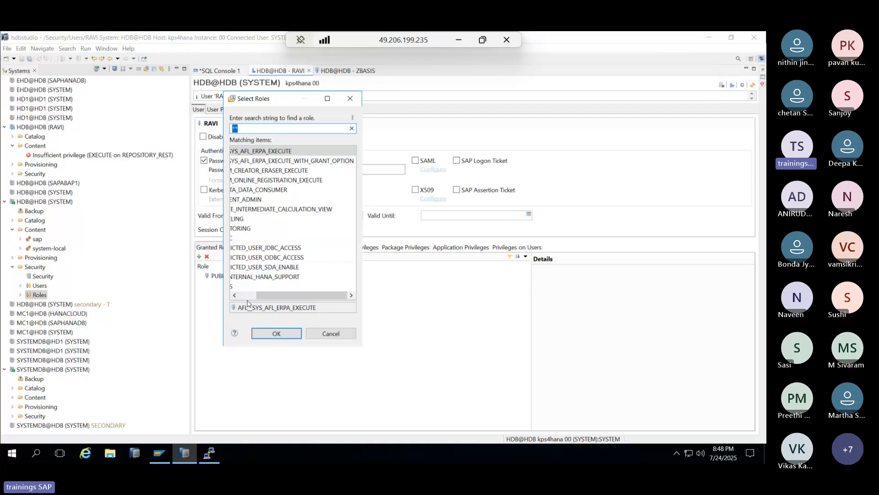
{"action": "left_click", "coordinate": [247, 295]}
{"action": "double_click", "coordinate": [247, 287]}
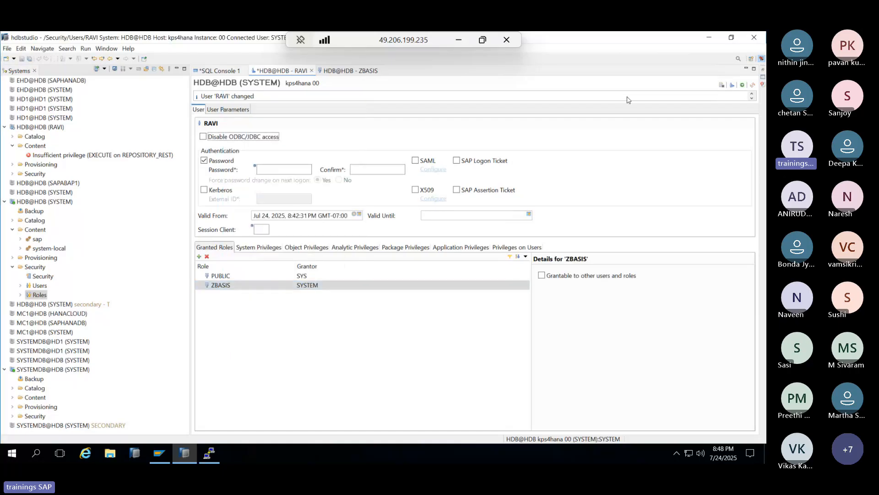
{"action": "left_click", "coordinate": [743, 85]}
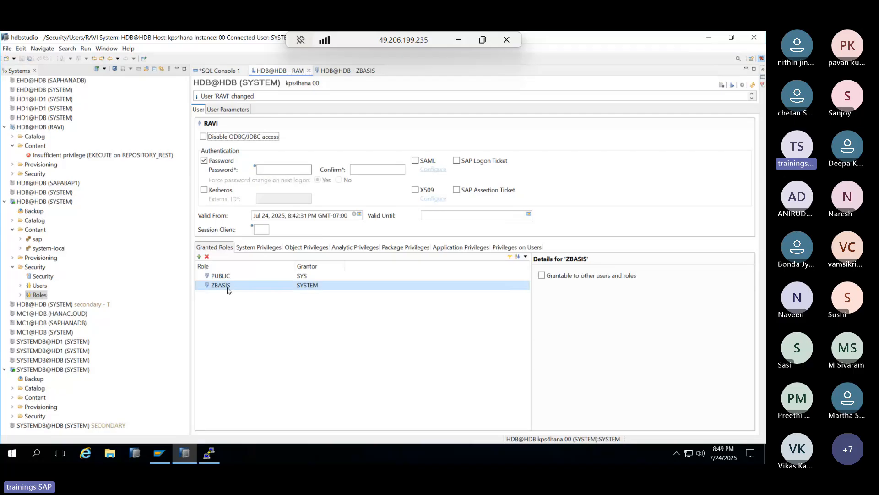
{"action": "left_click", "coordinate": [31, 128]}
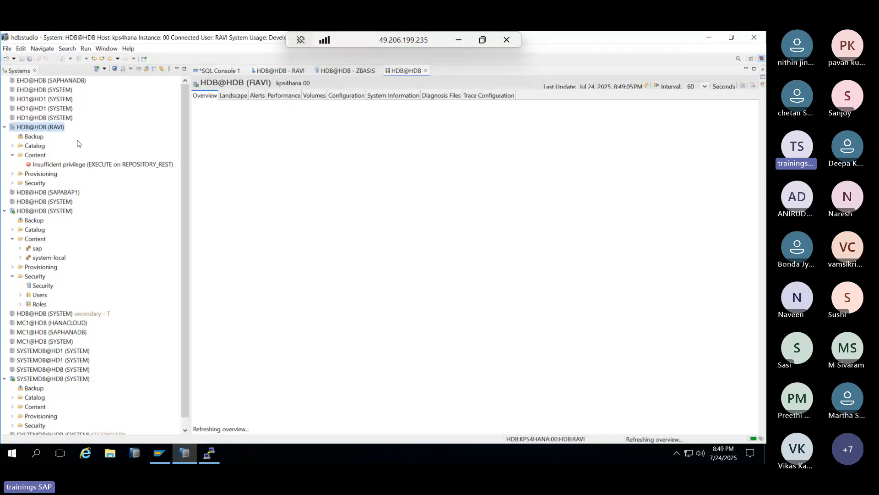
- List and refresh RAVI's running HANA services on the Landscape tab, then minimise the remote session
{"action": "left_click", "coordinate": [238, 95]}
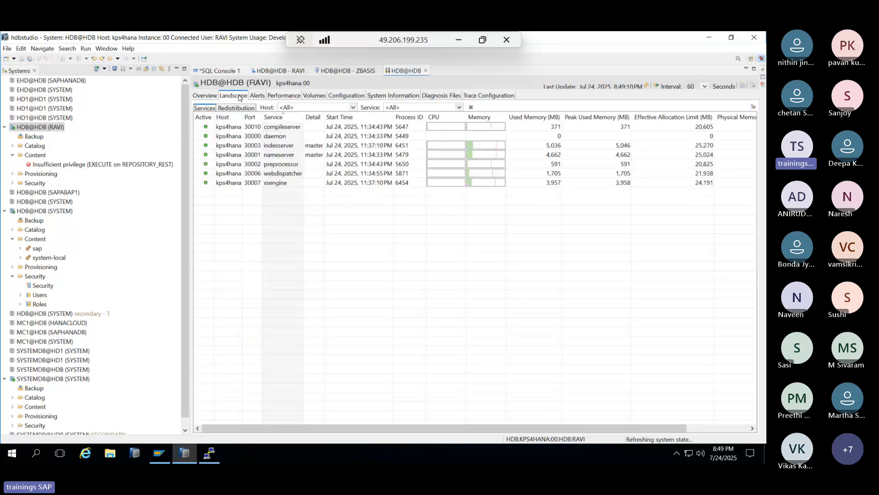
{"action": "right_click", "coordinate": [40, 154]}
{"action": "left_click", "coordinate": [406, 241]}
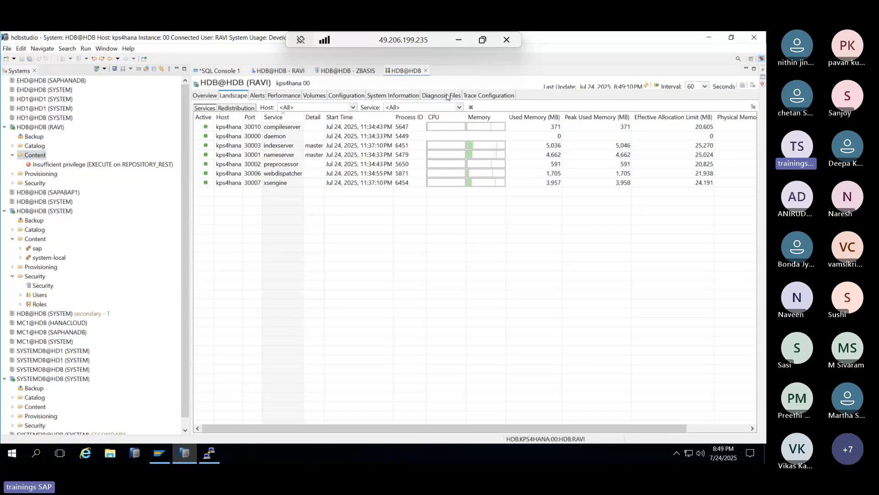
{"action": "left_click", "coordinate": [645, 85]}
{"action": "left_click", "coordinate": [458, 40]}
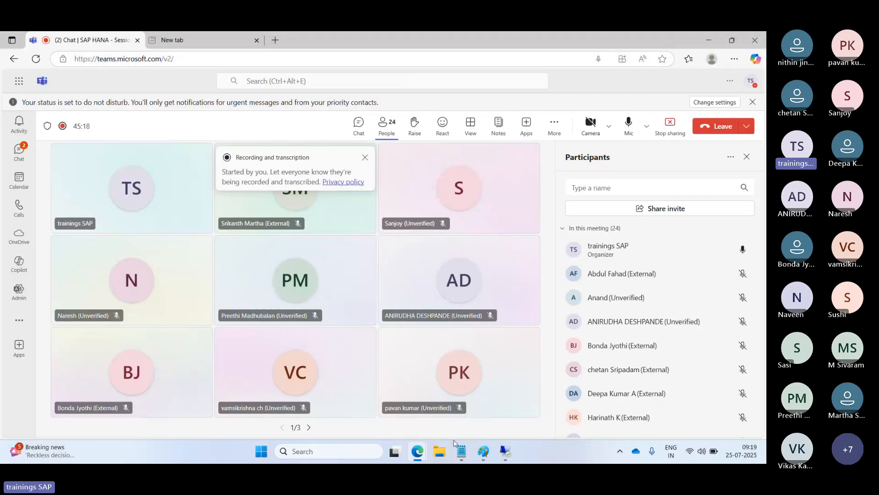
- In Paint, draw an oval head and a box below the Authorization heading
{"action": "left_click", "coordinate": [483, 451]}
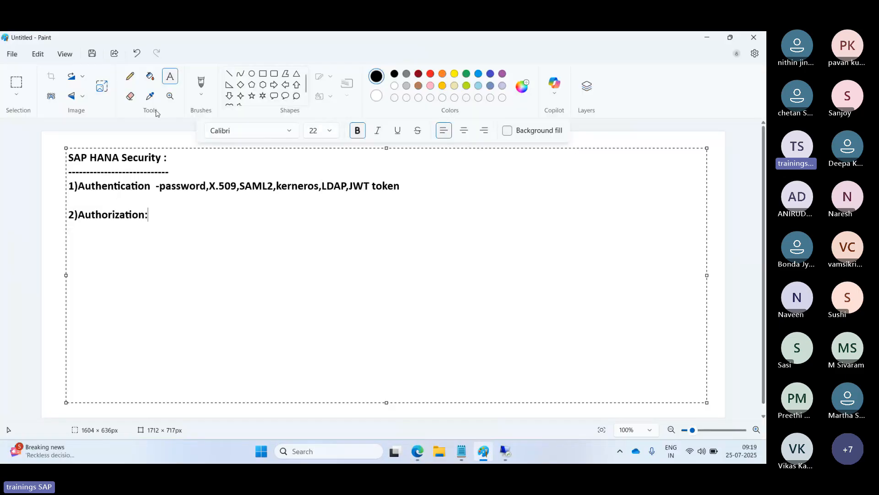
{"action": "left_click", "coordinate": [252, 73]}
{"action": "mouse_move", "coordinate": [460, 168]}
{"action": "left_mouse_down"}
{"action": "mouse_move", "coordinate": [491, 195]}
{"action": "mouse_move", "coordinate": [484, 228]}
{"action": "mouse_move", "coordinate": [482, 216]}
{"action": "left_mouse_up"}
{"action": "left_click", "coordinate": [229, 74]}
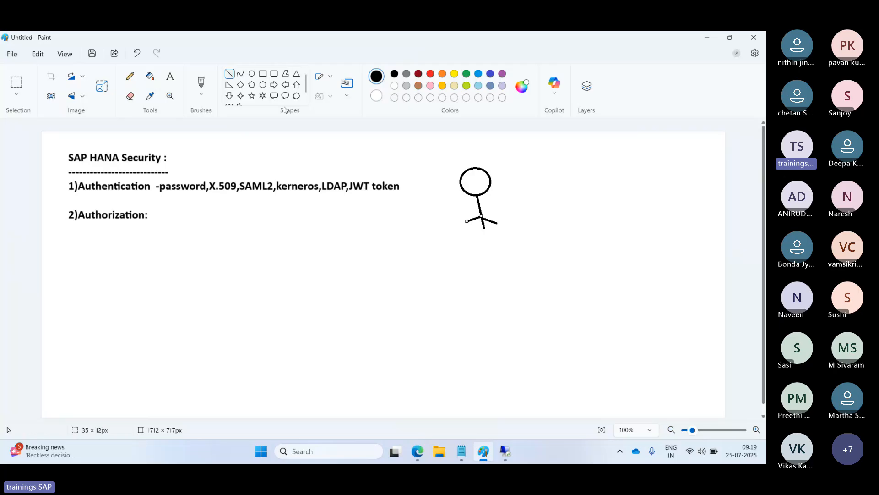
{"action": "left_click", "coordinate": [263, 73]}
{"action": "mouse_move", "coordinate": [286, 229]}
{"action": "left_mouse_down"}
{"action": "mouse_move", "coordinate": [320, 250]}
{"action": "mouse_move", "coordinate": [319, 305]}
{"action": "left_mouse_up"}
- Draw lines linking the box to the stick figure, then return to HANA Studio
{"action": "left_click", "coordinate": [230, 73]}
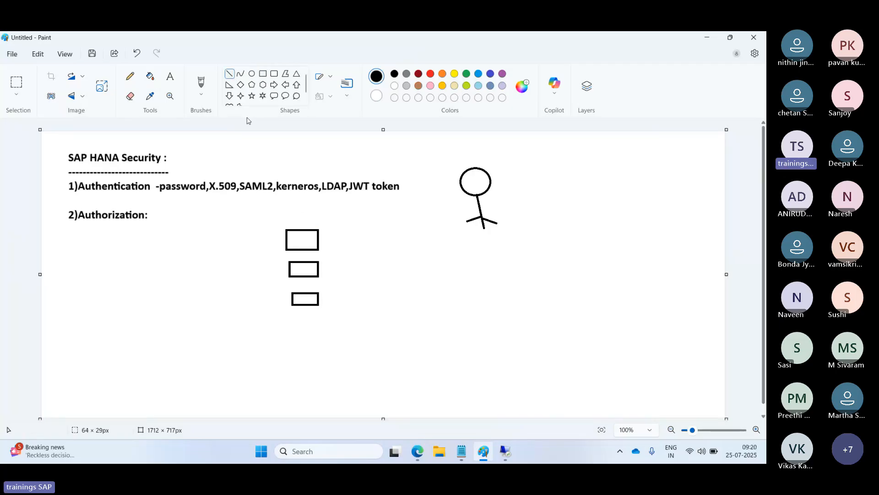
{"action": "left_click_drag", "start_coordinate": [312, 234], "coordinate": [463, 188]}
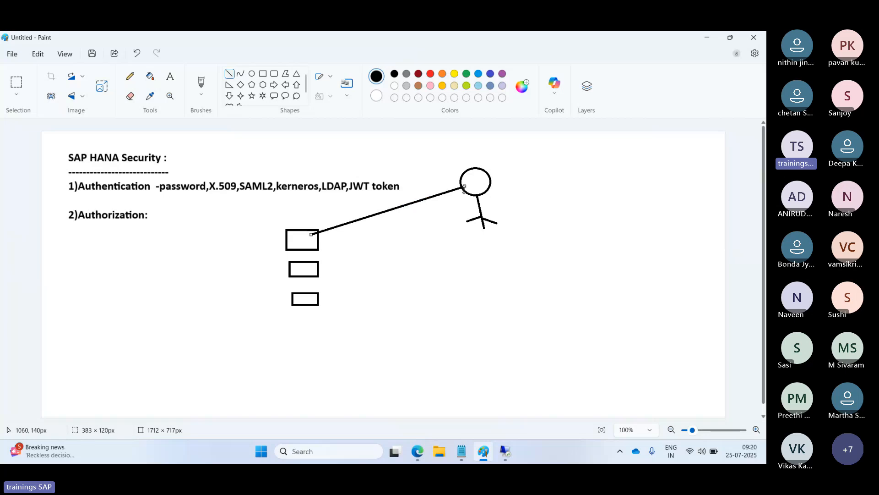
{"action": "left_click_drag", "start_coordinate": [435, 259], "coordinate": [472, 283]}
{"action": "left_click_drag", "start_coordinate": [440, 258], "coordinate": [419, 256]}
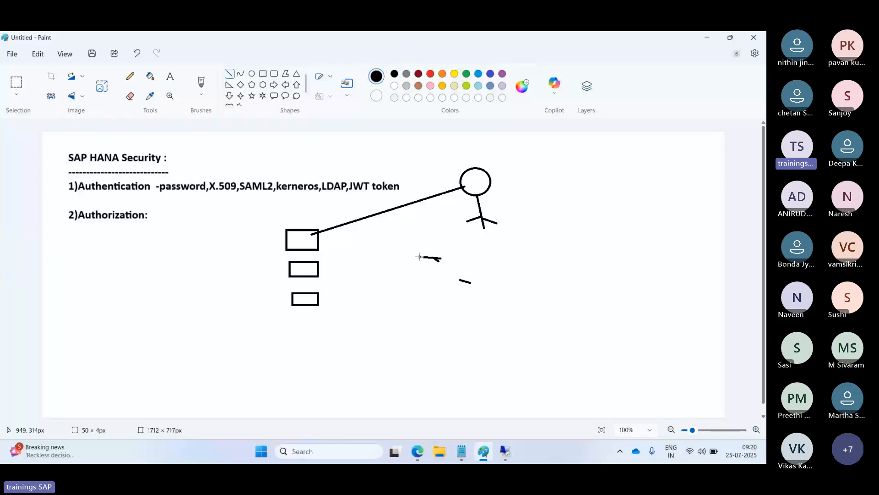
{"action": "left_click_drag", "start_coordinate": [419, 257], "coordinate": [310, 238]}
{"action": "left_click_drag", "start_coordinate": [460, 279], "coordinate": [306, 242]}
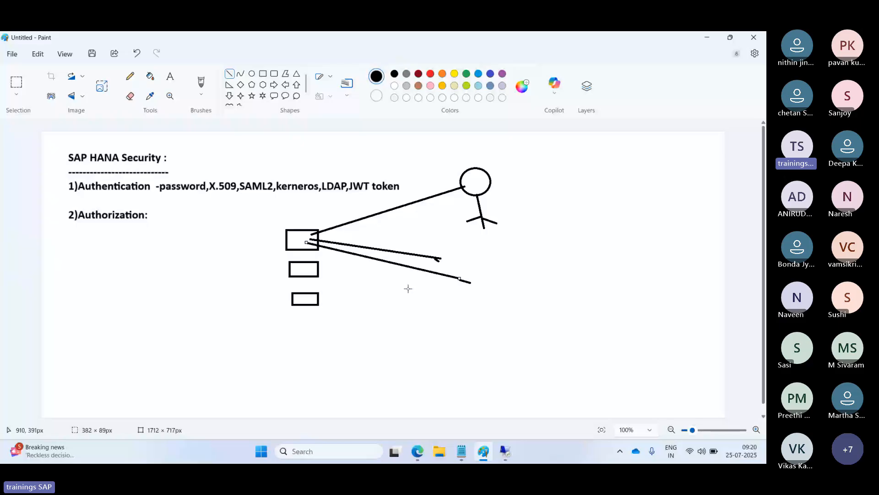
{"action": "left_click_drag", "start_coordinate": [451, 293], "coordinate": [457, 191]}
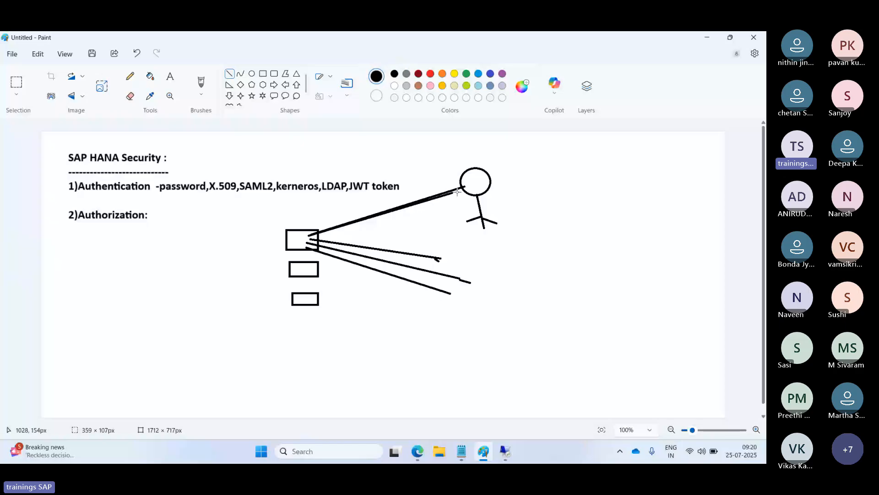
{"action": "left_click_drag", "start_coordinate": [457, 191], "coordinate": [478, 186]}
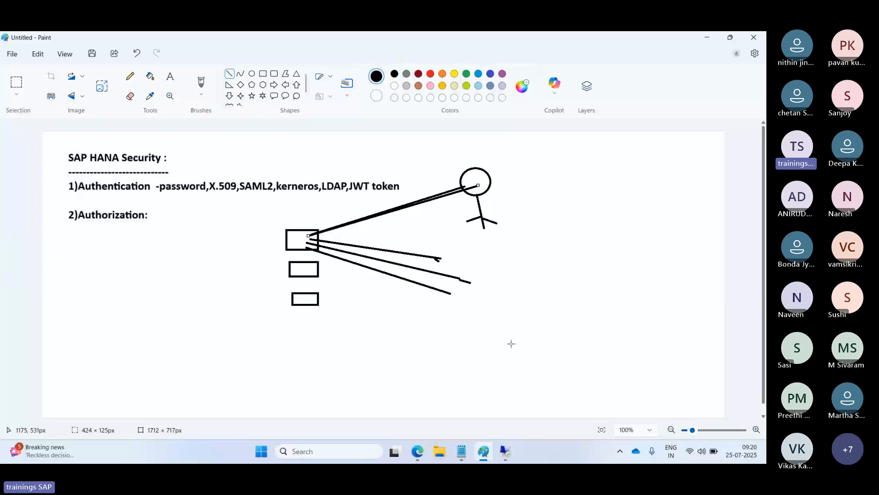
{"action": "left_click", "coordinate": [505, 451]}
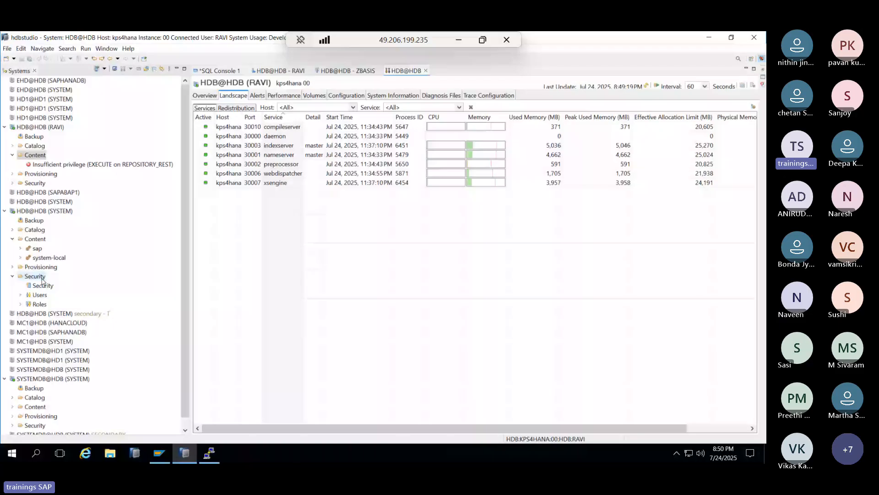
- Open HDB@HDB (SYSTEM) administration, inspect RAVI's sessions under Performance, then view the Volumes
{"action": "left_click", "coordinate": [334, 72]}
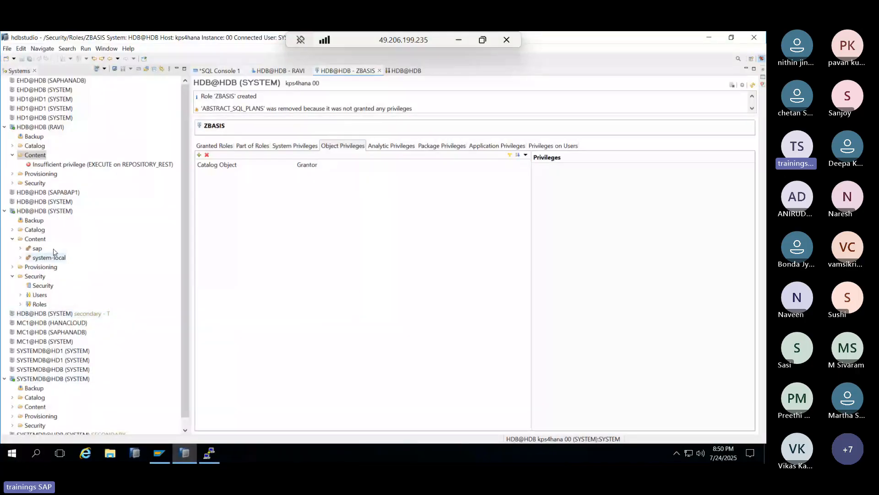
{"action": "double_click", "coordinate": [50, 210]}
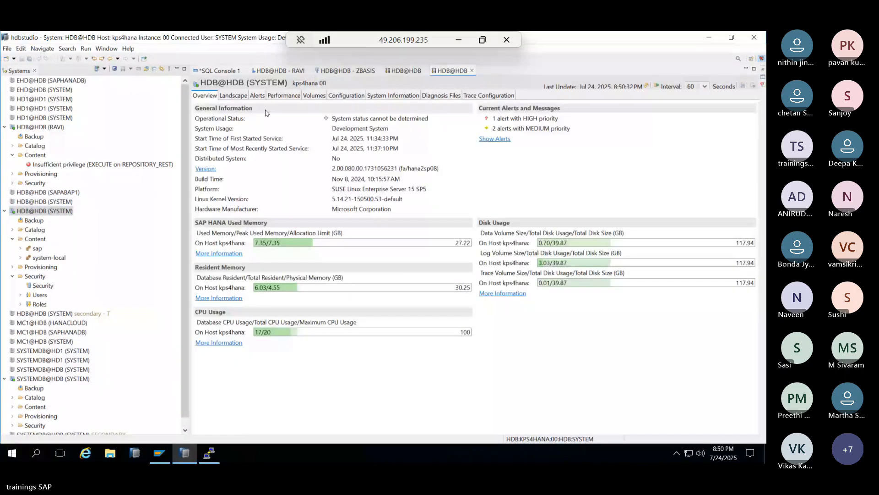
{"action": "left_click", "coordinate": [278, 97]}
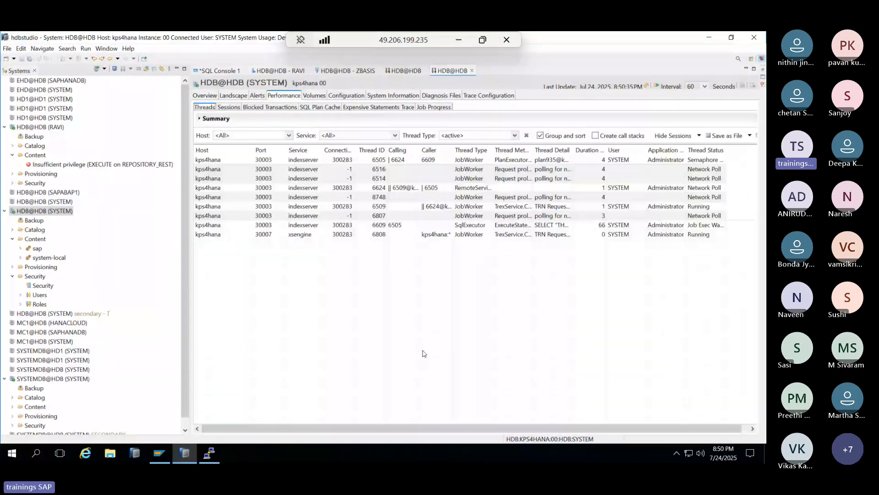
{"action": "left_click", "coordinate": [230, 109]}
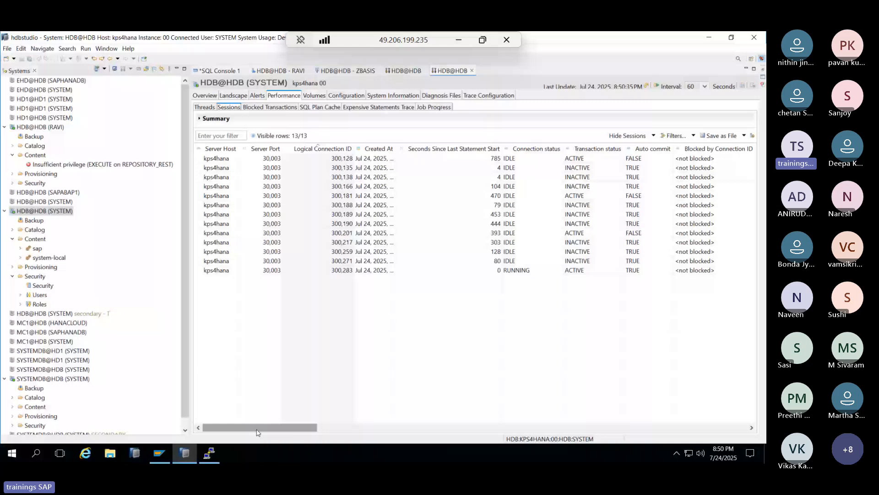
{"action": "left_click_drag", "start_coordinate": [257, 432], "coordinate": [362, 431]}
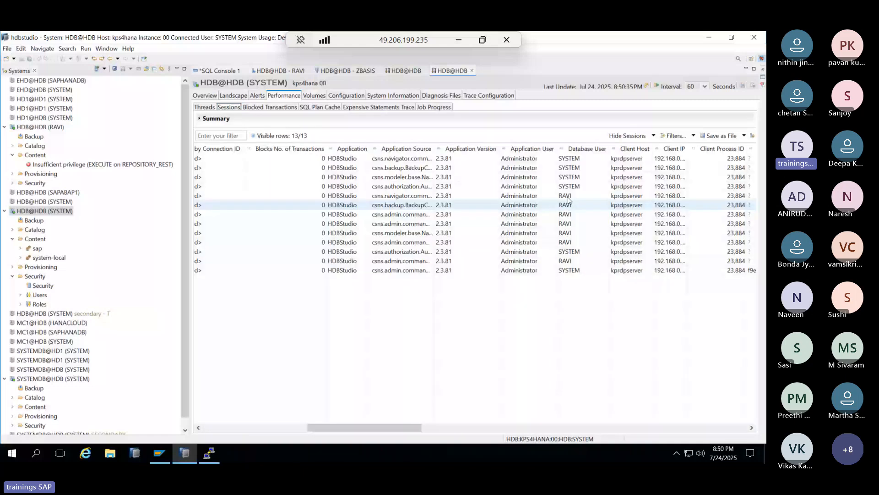
{"action": "left_click", "coordinate": [568, 202]}
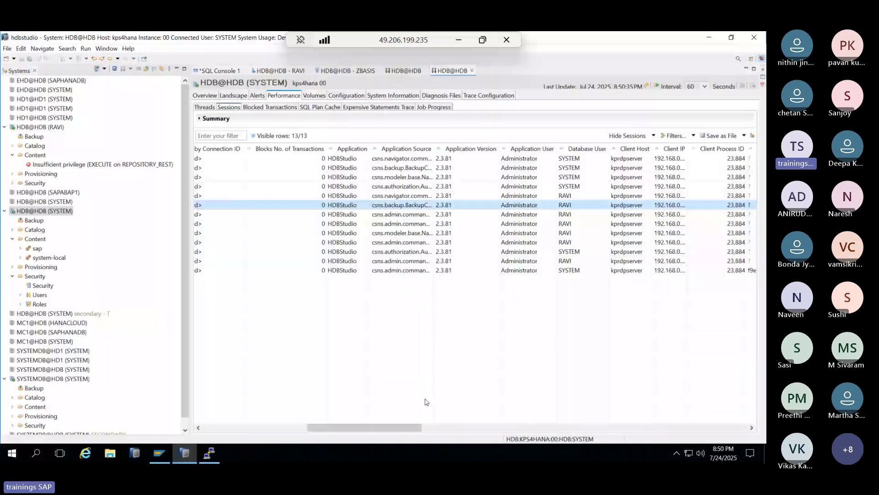
{"action": "left_click_drag", "start_coordinate": [363, 428], "coordinate": [426, 428]}
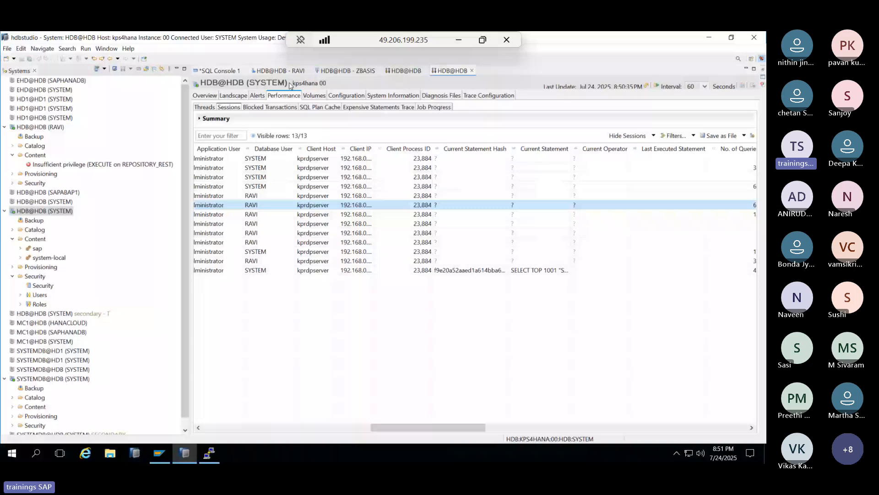
{"action": "left_click", "coordinate": [315, 95]}
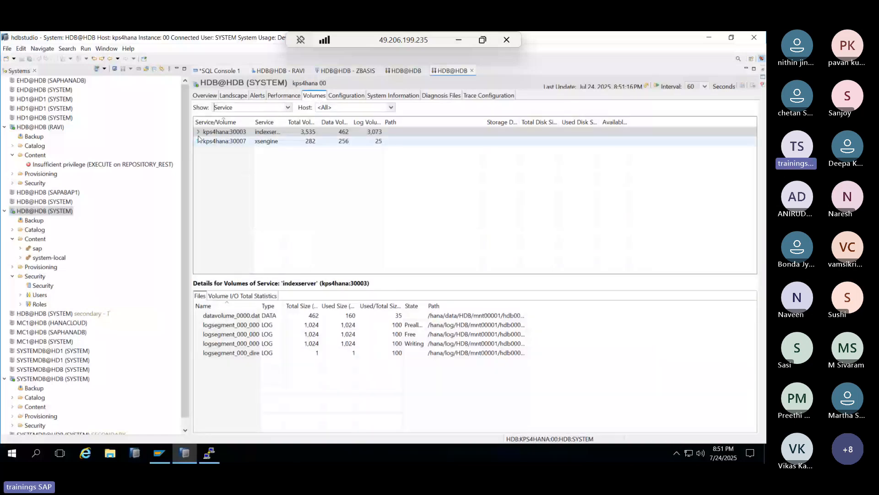
- Expand the indexserver volumes, browse the database users, and open the HDB tenant's Security editor
{"action": "left_click", "coordinate": [198, 132]}
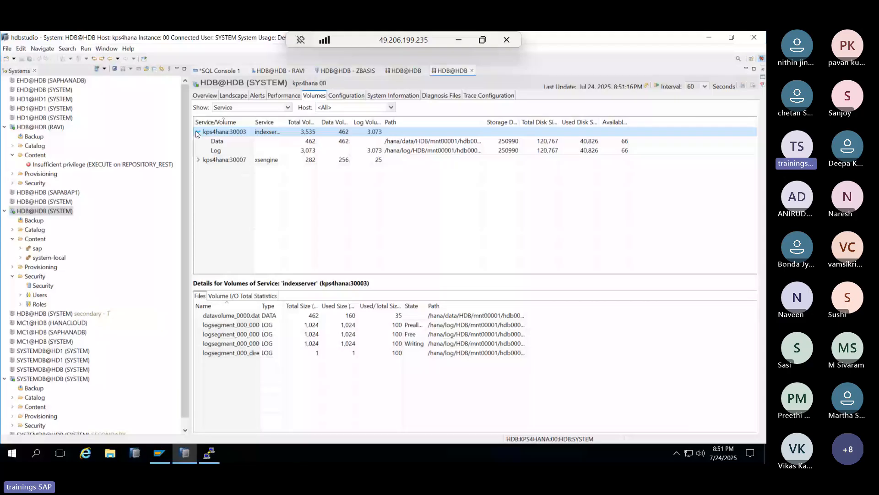
{"action": "double_click", "coordinate": [37, 295]}
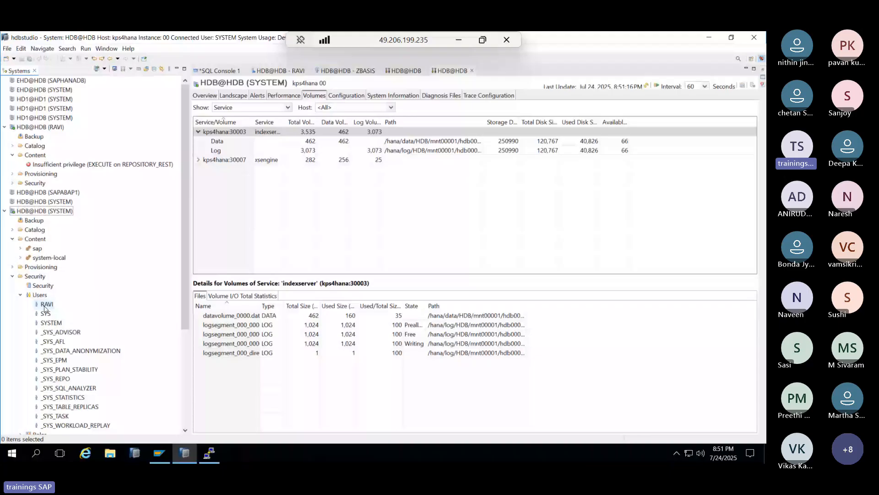
{"action": "scroll", "coordinate": [44, 309], "scroll_direction": "down", "scroll_amount": 2}
{"action": "right_click", "coordinate": [51, 267]}
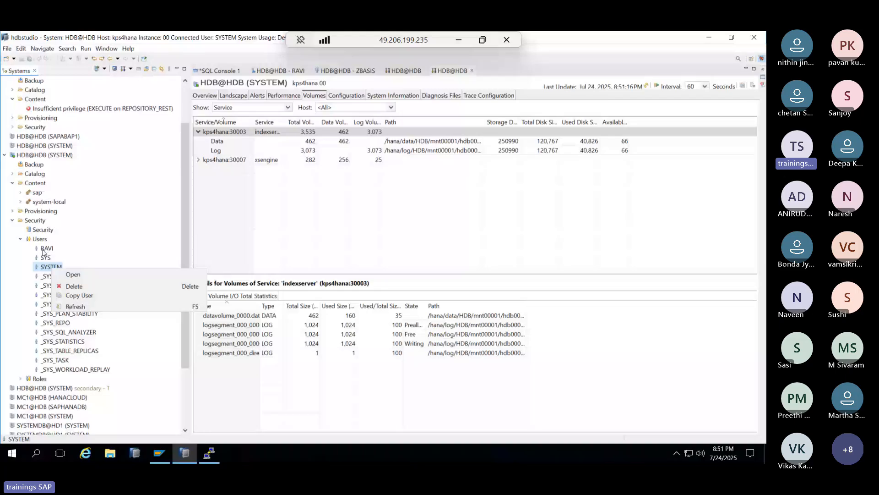
{"action": "left_click", "coordinate": [37, 229]}
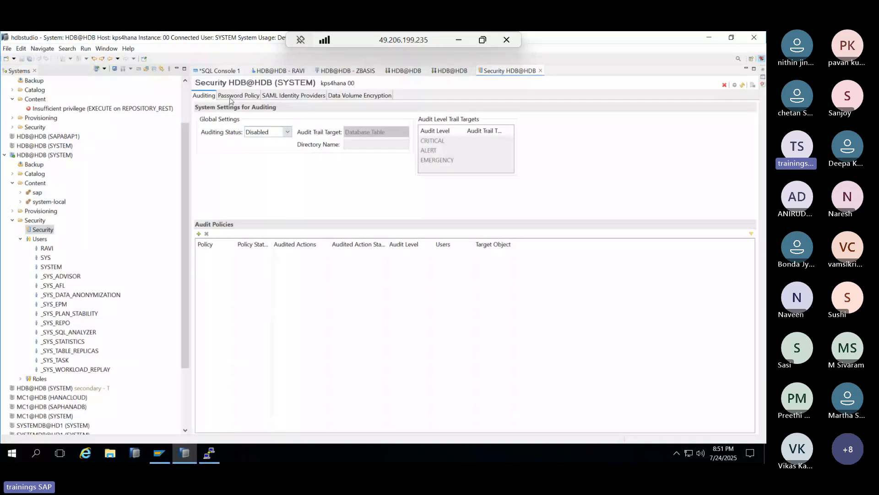
- Blacklist INDIA as a case-sensitive, contained-in-password word and deploy the password policy
{"action": "left_click", "coordinate": [230, 97]}
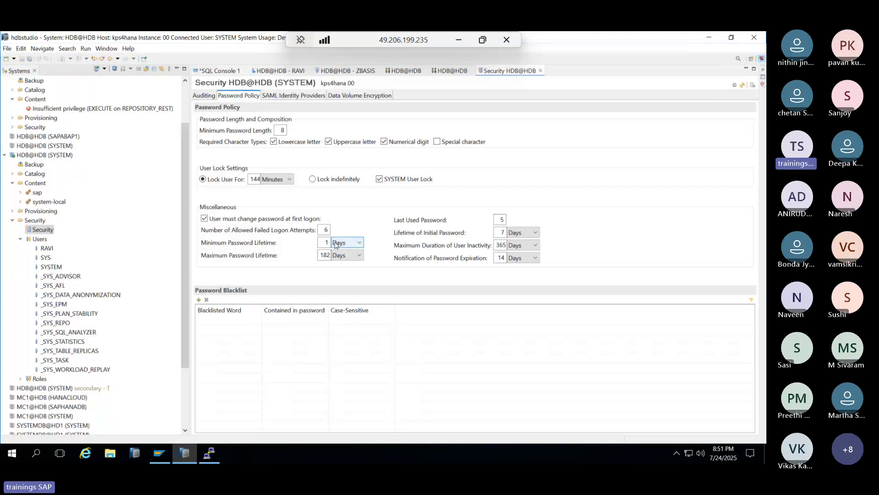
{"action": "double_click", "coordinate": [500, 219]}
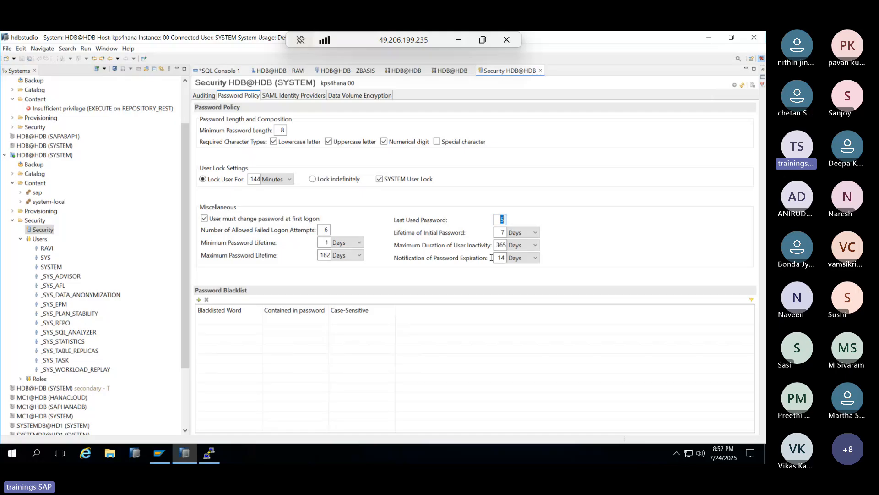
{"action": "left_click", "coordinate": [199, 300]}
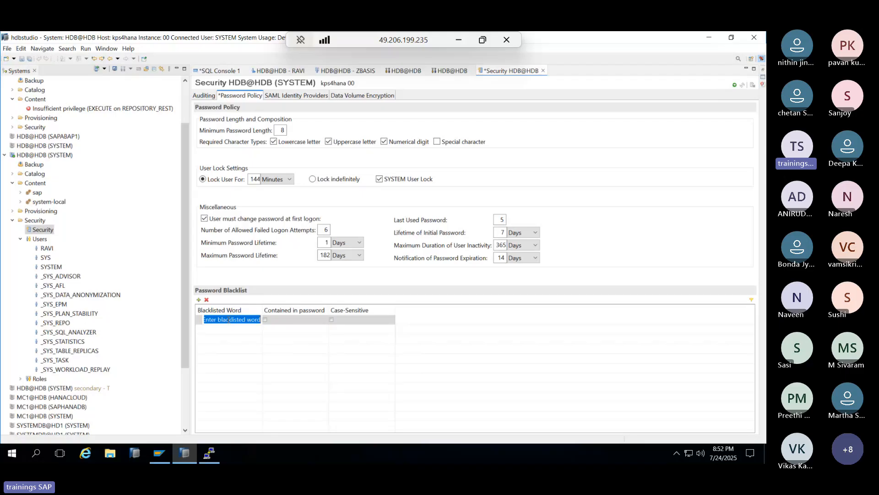
{"action": "type", "text": "INDIA"}
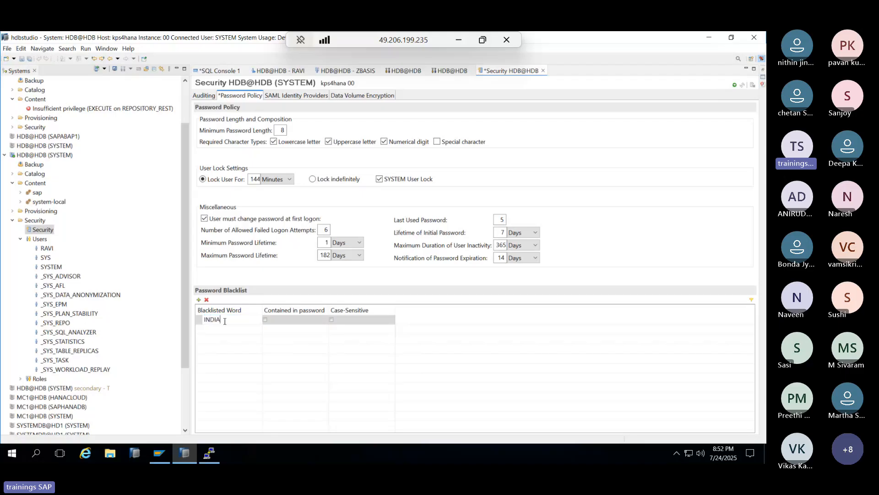
{"action": "left_click", "coordinate": [264, 319]}
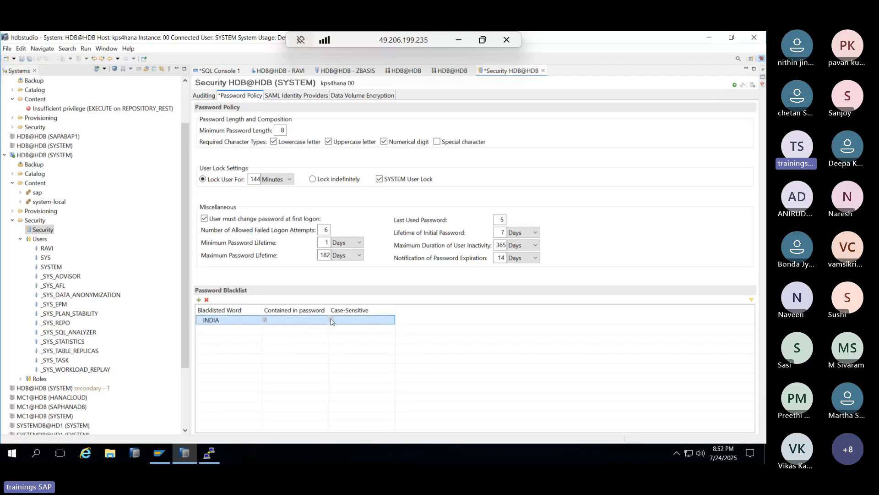
{"action": "left_click", "coordinate": [331, 320]}
{"action": "left_click", "coordinate": [735, 85]}
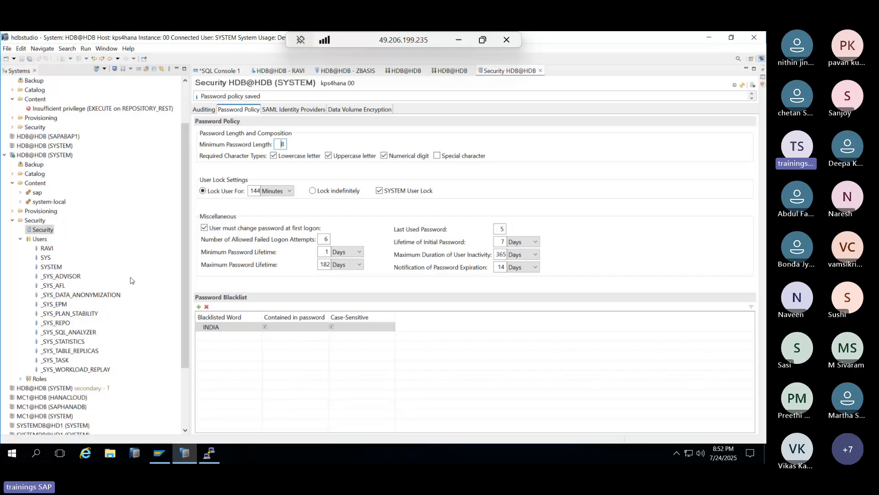
{"action": "left_click", "coordinate": [198, 328]}
- Set Auditing Status to Enabled and add a new audit policy named policy1
{"action": "left_click", "coordinate": [207, 111]}
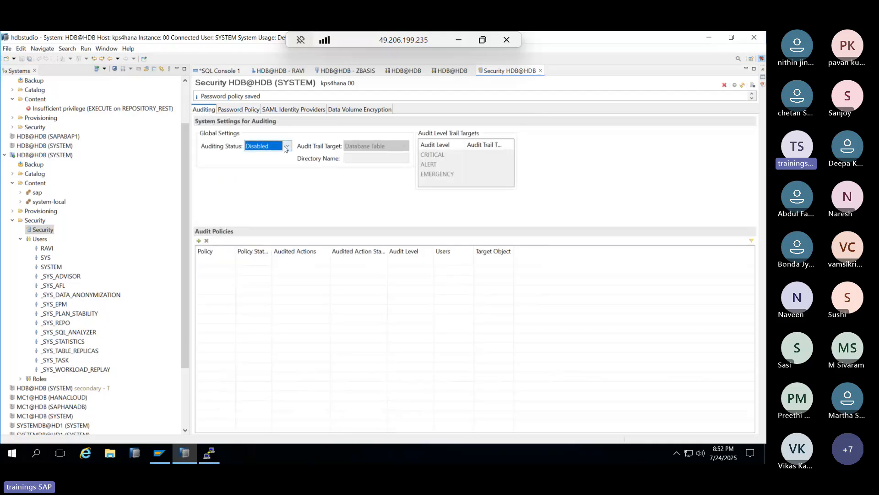
{"action": "left_click", "coordinate": [285, 147]}
{"action": "left_click", "coordinate": [263, 155]}
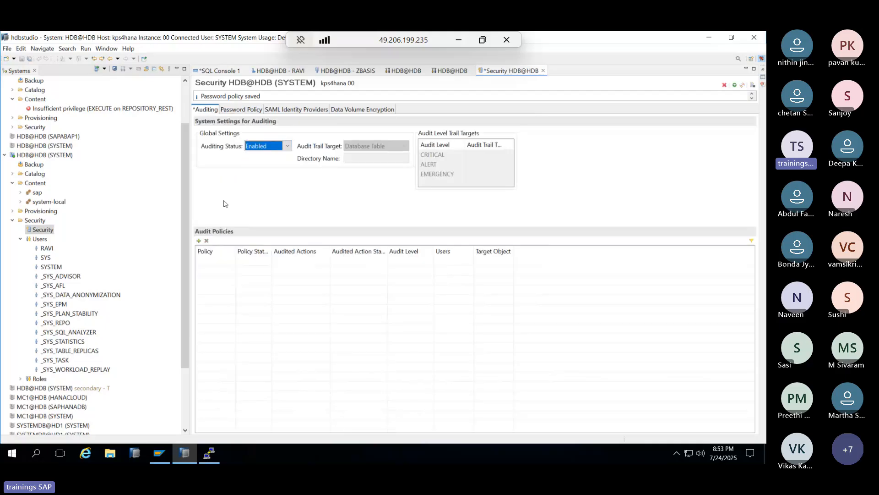
{"action": "left_click", "coordinate": [200, 240]}
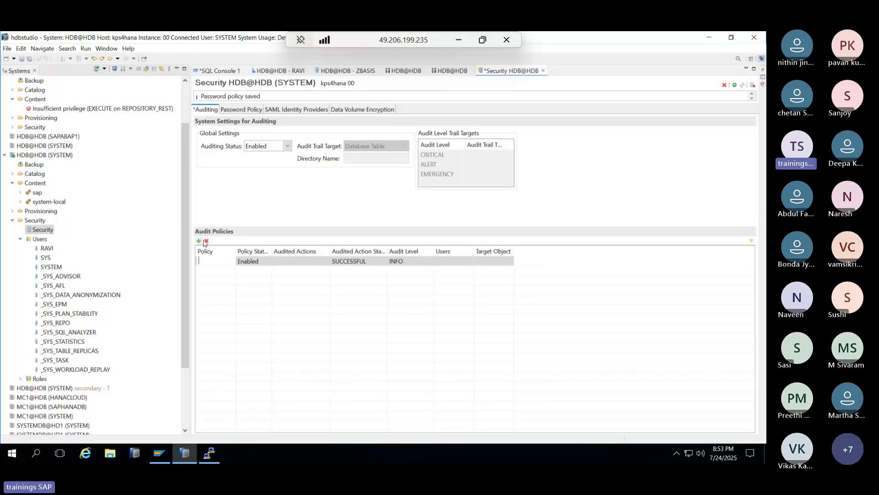
{"action": "type", "text": "poliyc1"}
{"action": "key", "text": "BackSpace"}
{"action": "key", "text": "BackSpace"}
{"action": "key", "text": "BackSpace"}
{"action": "type", "text": "cy1"}
{"action": "left_click", "coordinate": [321, 261]}
- Make policy1 audit License Deletion actions with status ALL
{"action": "left_click", "coordinate": [325, 260]}
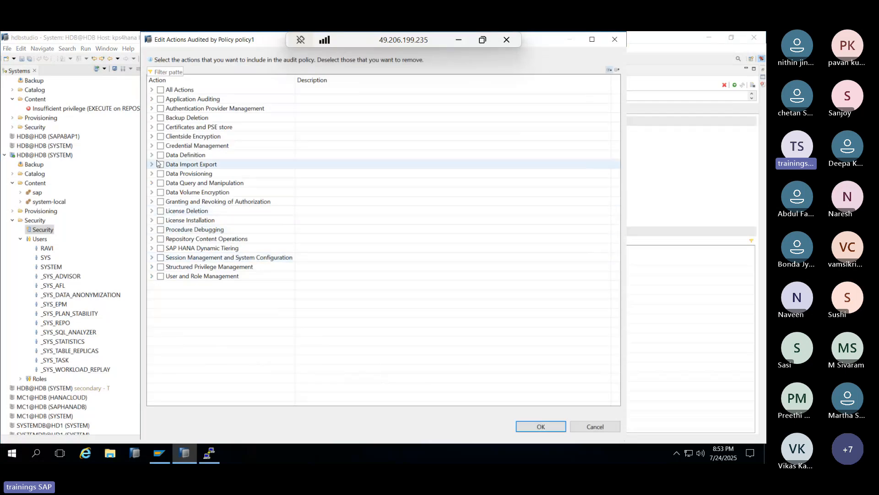
{"action": "left_click", "coordinate": [160, 211]}
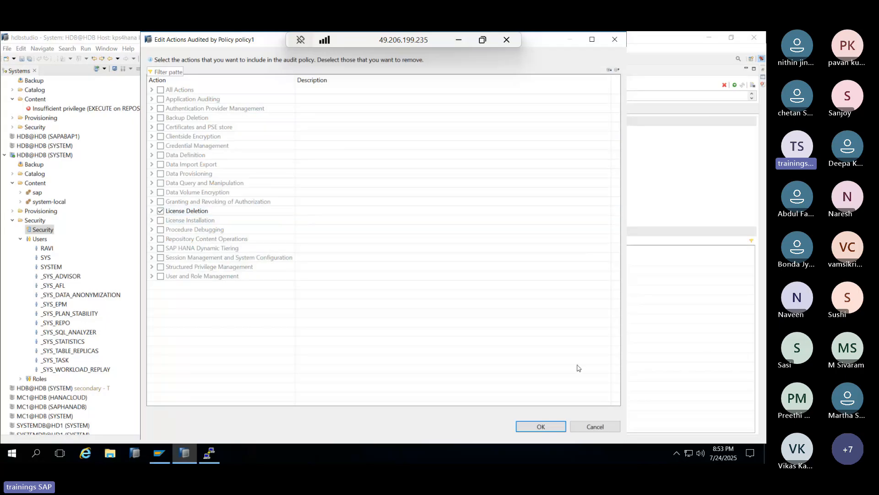
{"action": "left_click", "coordinate": [541, 426]}
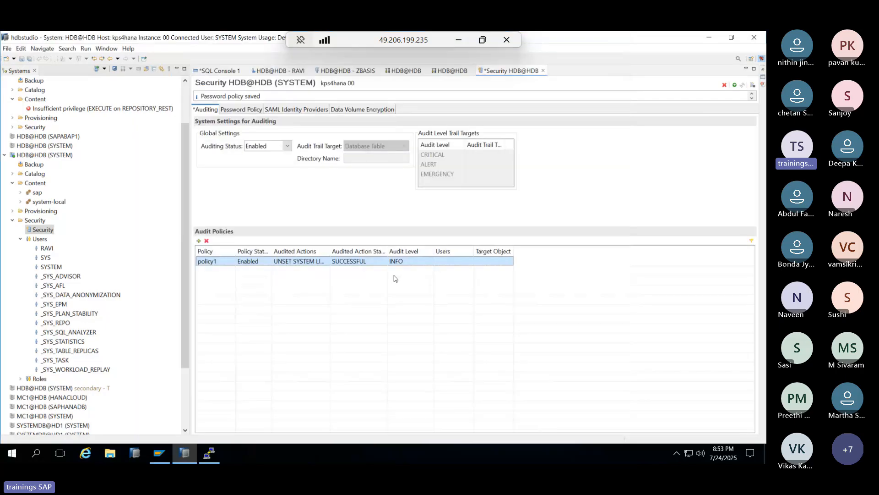
{"action": "left_click", "coordinate": [361, 261]}
{"action": "left_click", "coordinate": [373, 261]}
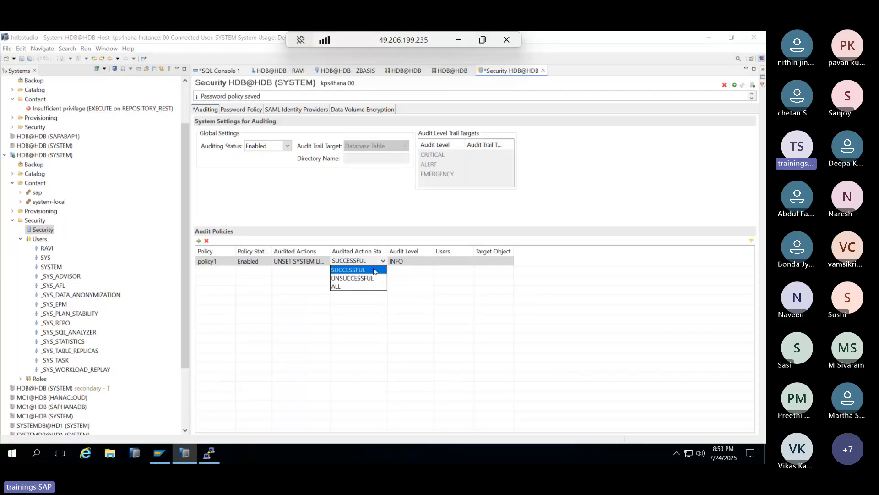
{"action": "left_click", "coordinate": [337, 286]}
- Exclude user SYSTEM from policy1 and deploy the audit configuration
{"action": "left_click", "coordinate": [449, 264]}
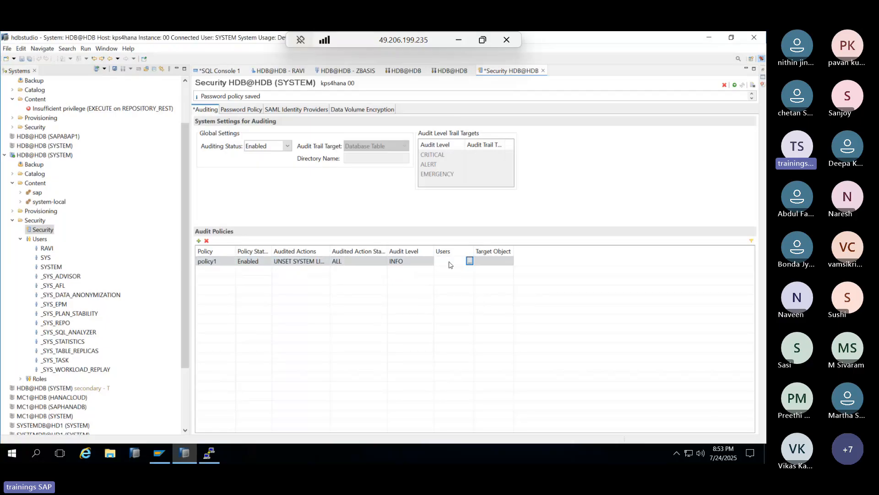
{"action": "left_click", "coordinate": [470, 261]}
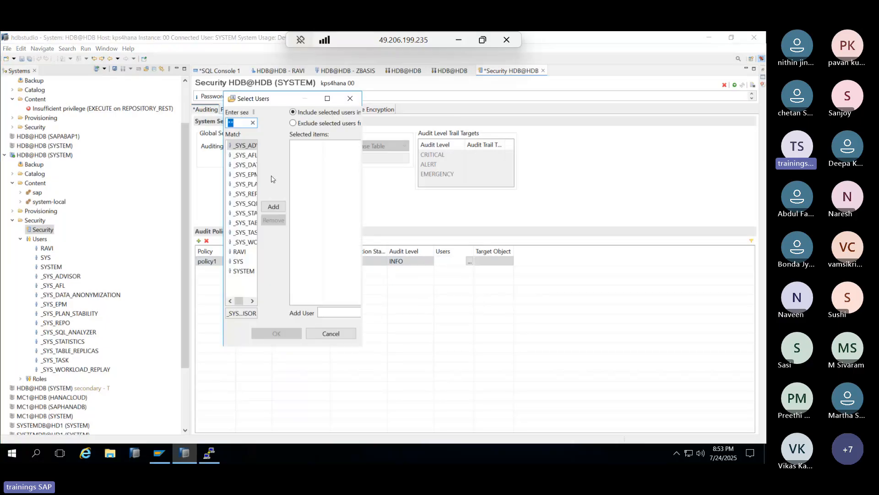
{"action": "left_click", "coordinate": [293, 123]}
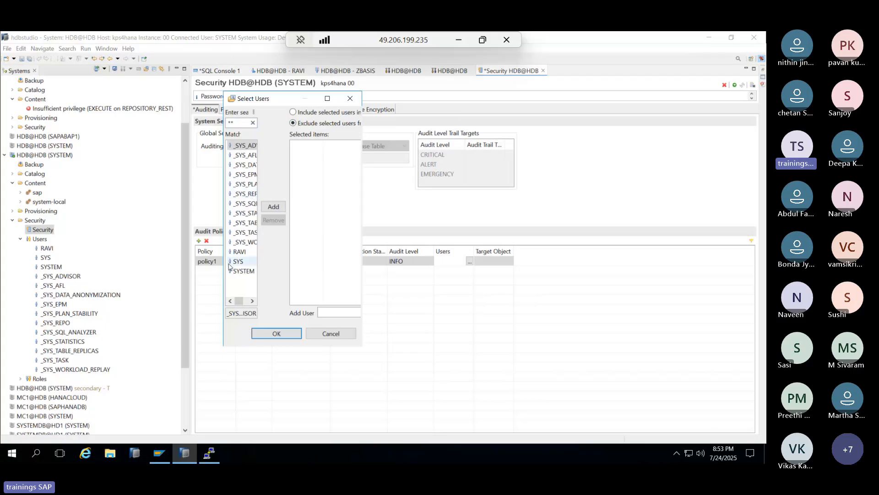
{"action": "left_click", "coordinate": [242, 271]}
{"action": "left_click", "coordinate": [273, 207]}
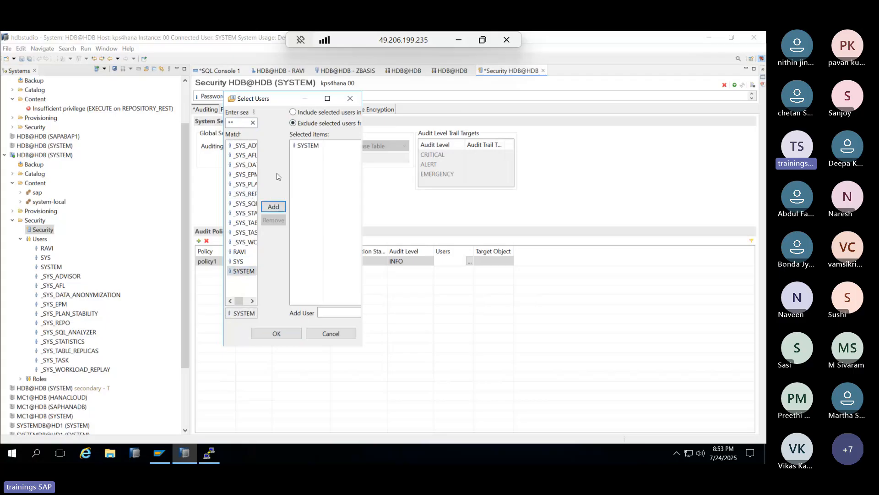
{"action": "left_click", "coordinate": [283, 333]}
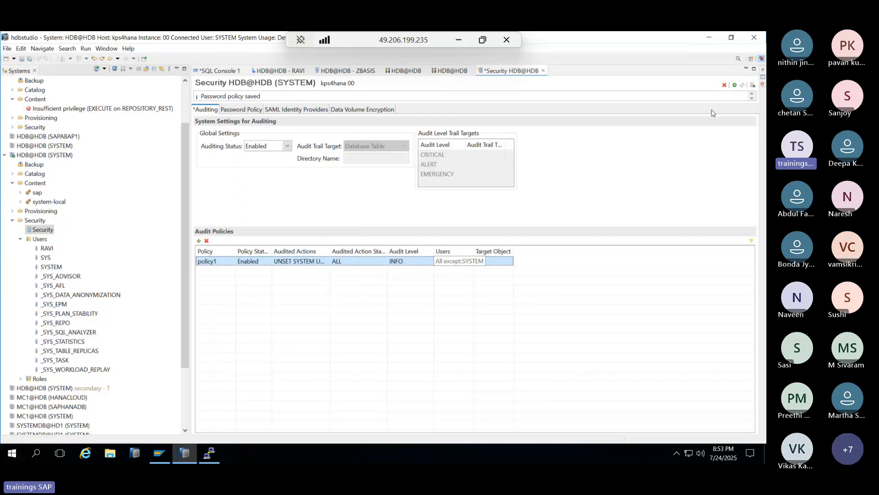
{"action": "left_click", "coordinate": [734, 85]}
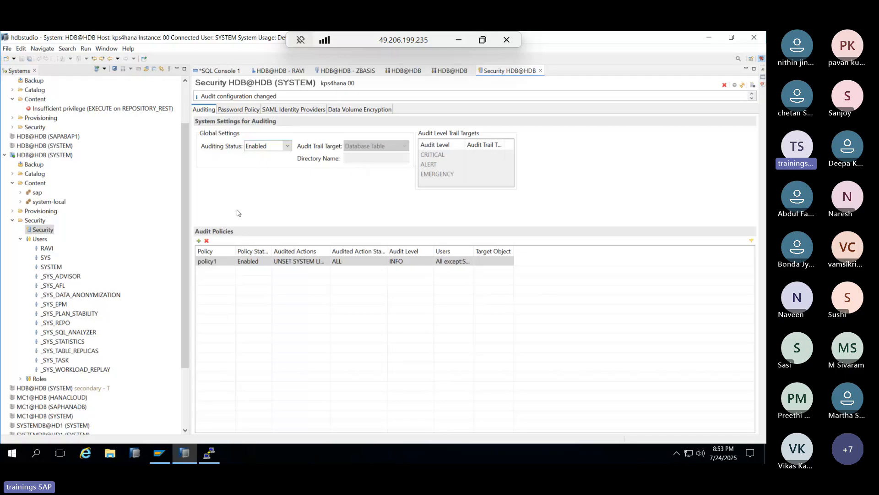
- Review policy1's audited actions and delete the extra unnamed policy that was added
{"action": "left_click", "coordinate": [456, 264]}
{"action": "left_click", "coordinate": [199, 241]}
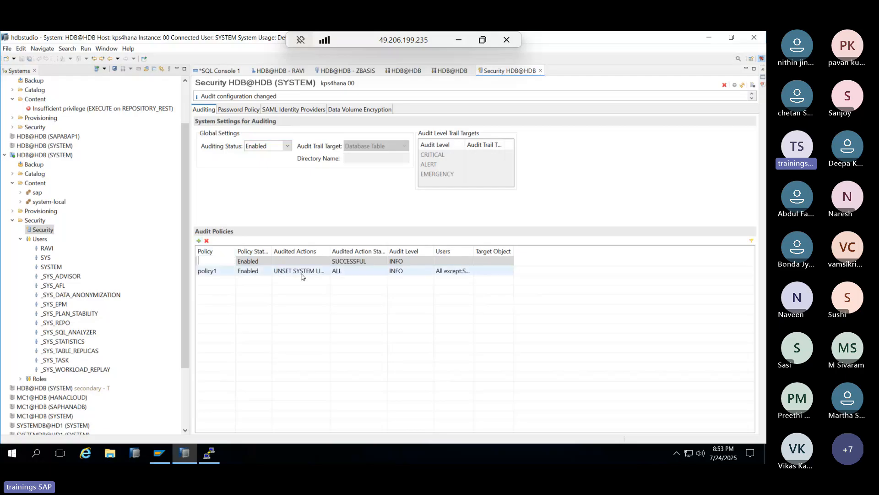
{"action": "left_click", "coordinate": [287, 274]}
{"action": "left_click", "coordinate": [287, 276]}
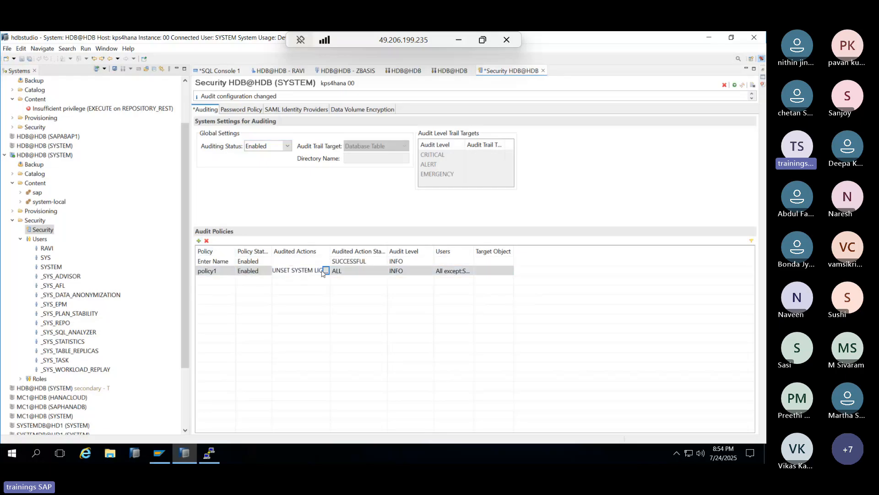
{"action": "left_click", "coordinate": [324, 271]}
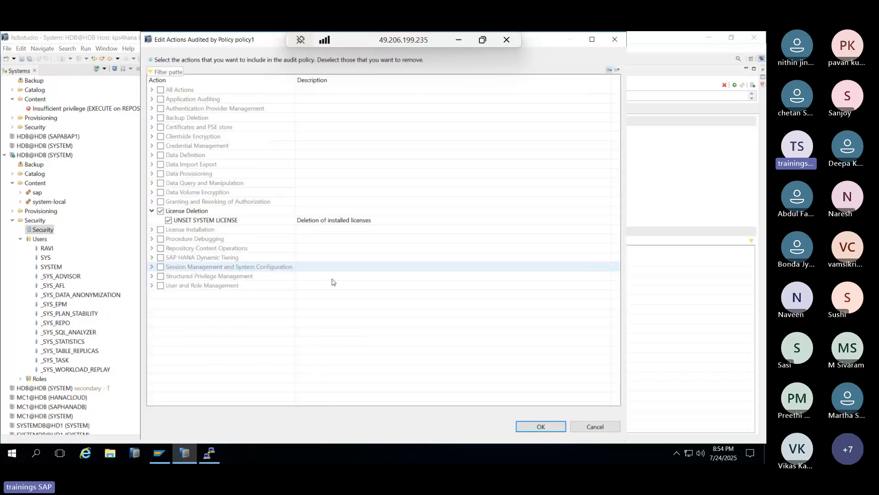
{"action": "left_click", "coordinate": [595, 426]}
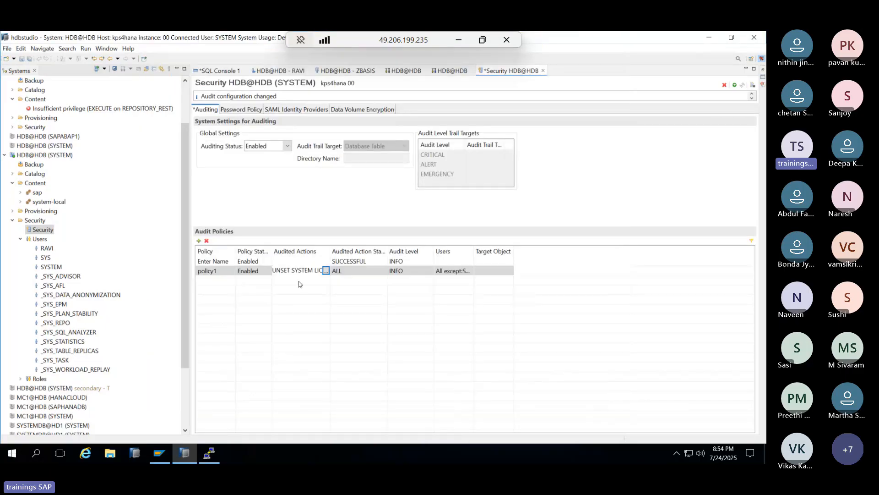
{"action": "left_click", "coordinate": [286, 261]}
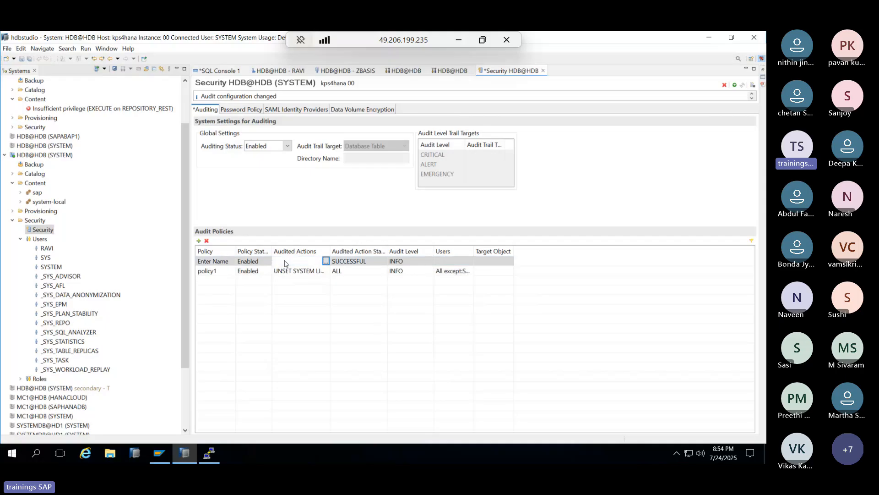
{"action": "left_click", "coordinate": [207, 241]}
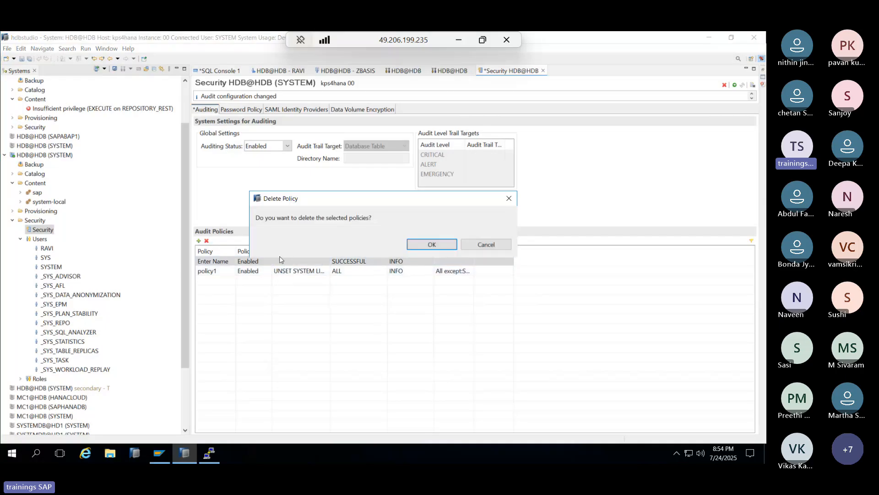
{"action": "left_click", "coordinate": [428, 244]}
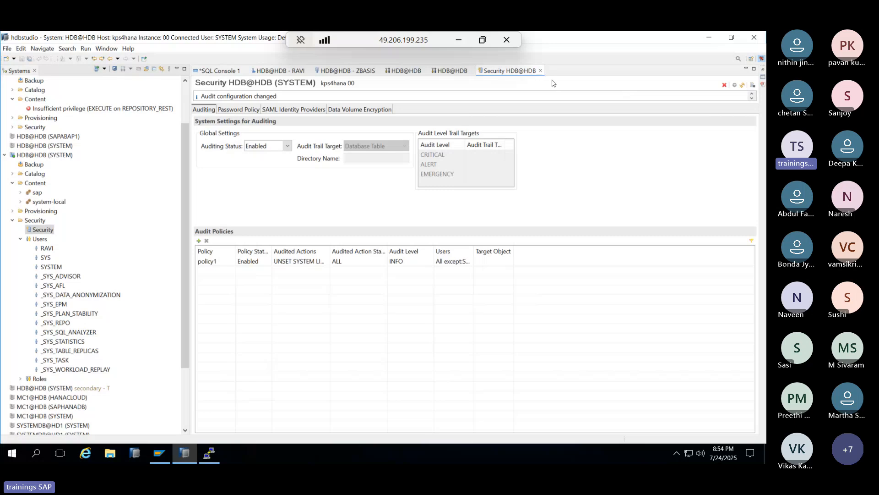
- Close the ZBASIS role editor and the Performance sessions monitor
{"action": "left_click", "coordinate": [540, 71]}
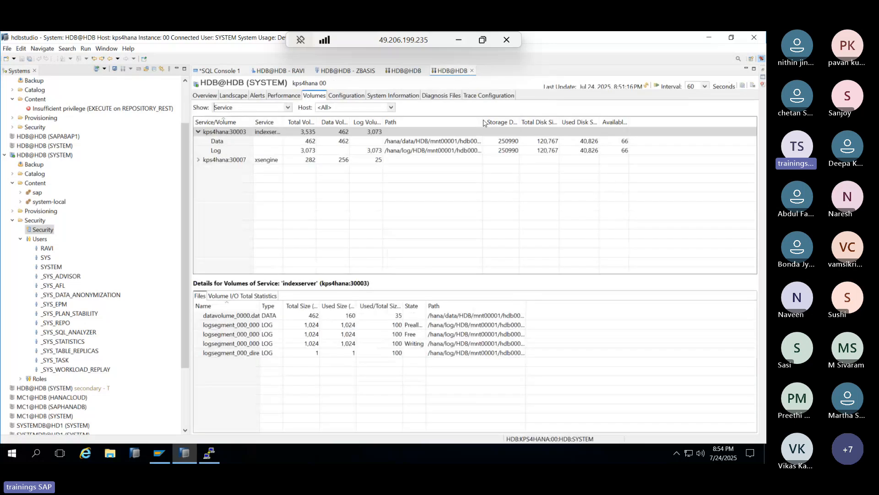
{"action": "left_click", "coordinate": [284, 96]}
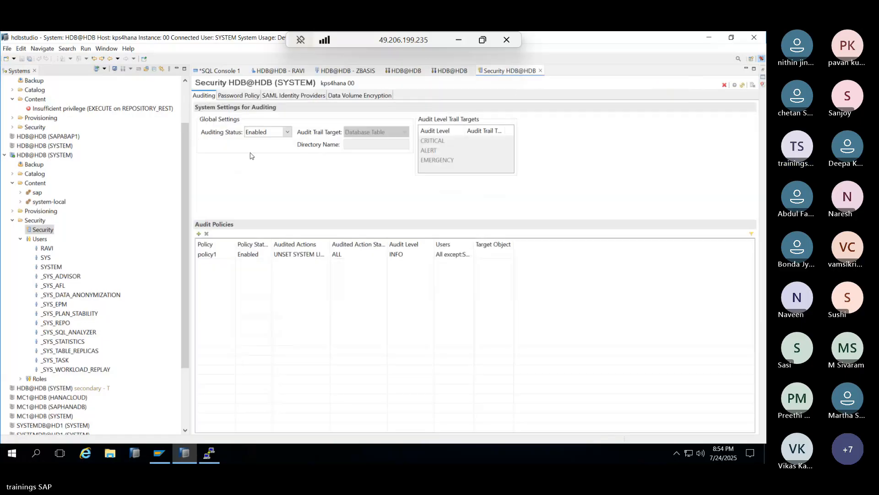
{"action": "left_click", "coordinate": [361, 72]}
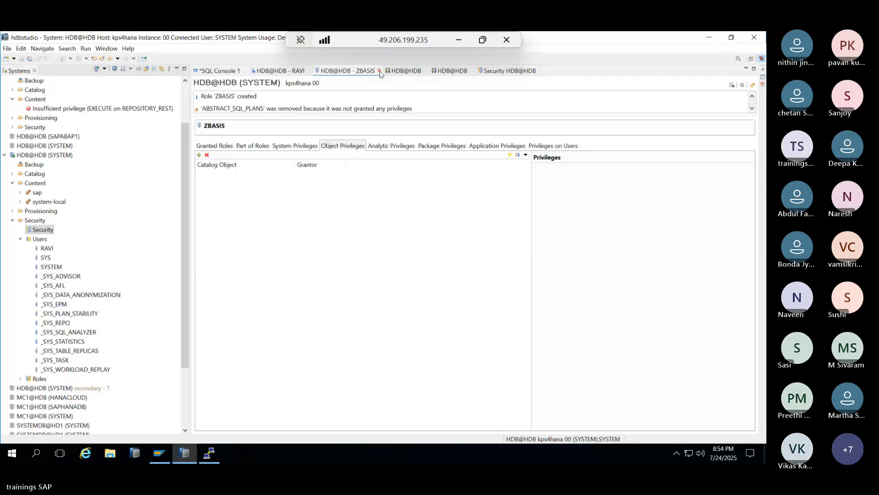
{"action": "left_click", "coordinate": [379, 71]}
{"action": "left_click", "coordinate": [396, 74]}
{"action": "left_click", "coordinate": [401, 70]}
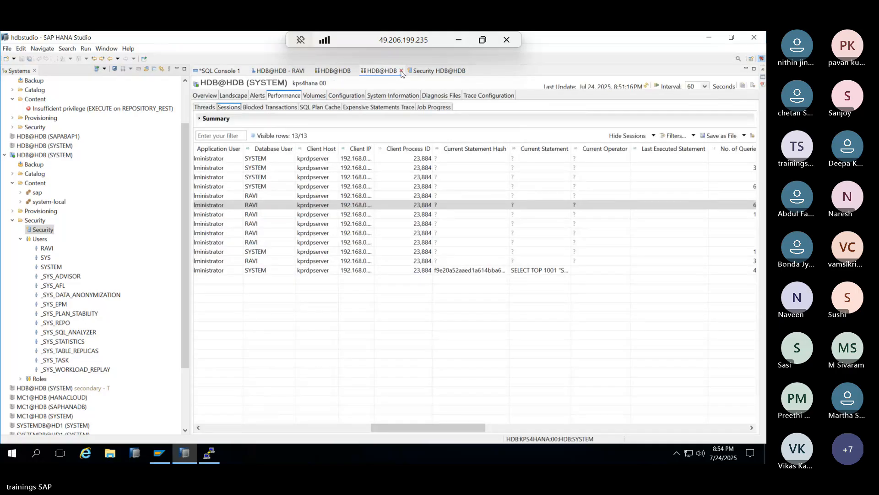
- Close the Landscape overview and display the Security editor's Password Policy with blacklist word INDIA
{"action": "left_click", "coordinate": [345, 72]}
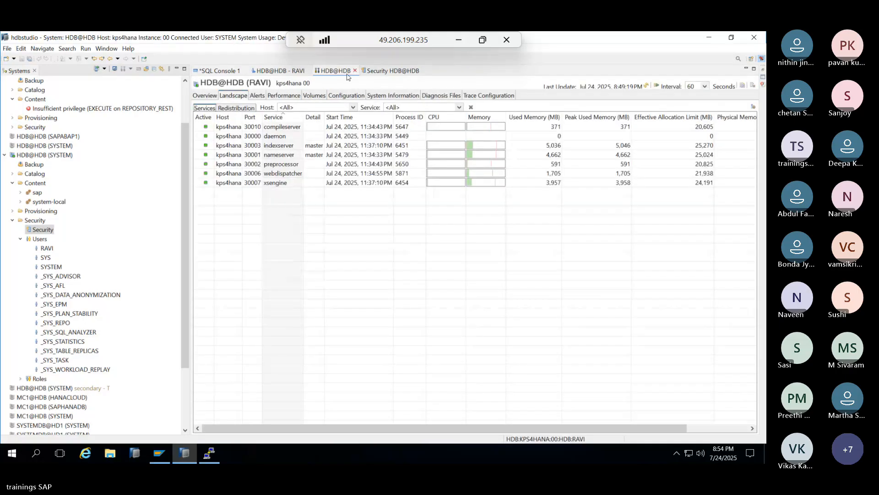
{"action": "left_click", "coordinate": [355, 70]}
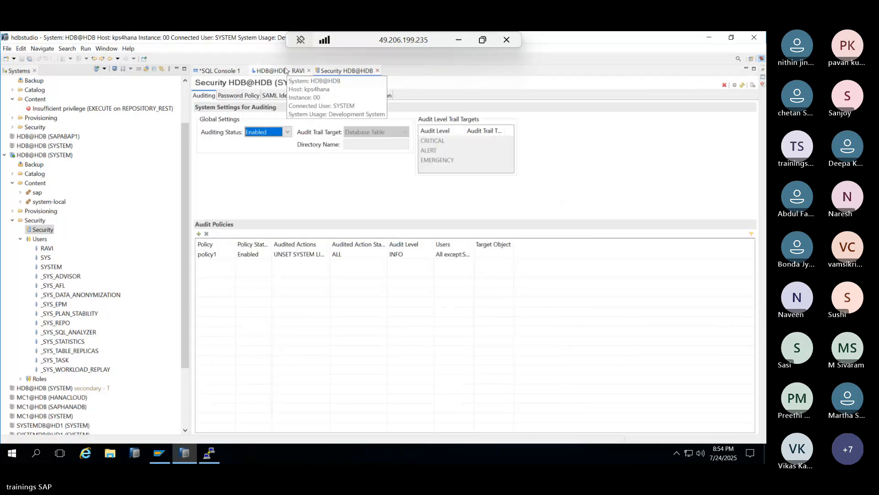
{"action": "left_click", "coordinate": [251, 95]}
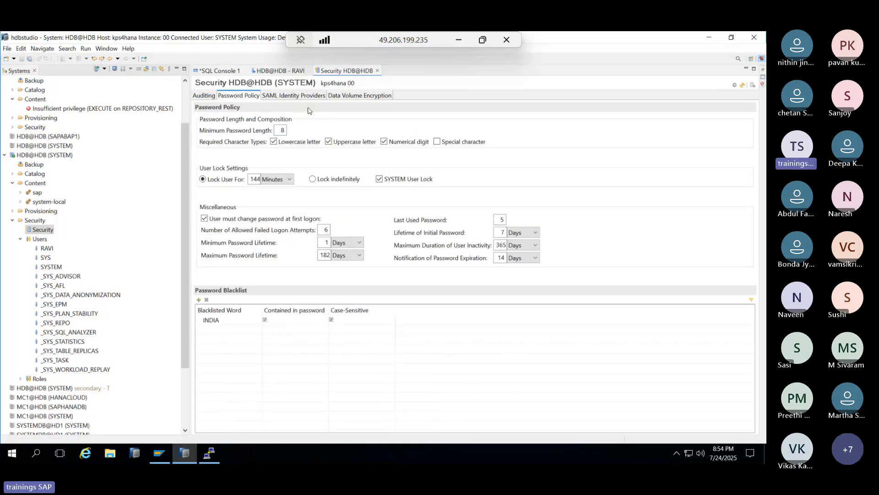
- Try disabling Encrypt data volumes, save, and dismiss the resulting JDBC error
{"action": "left_click", "coordinate": [348, 95]}
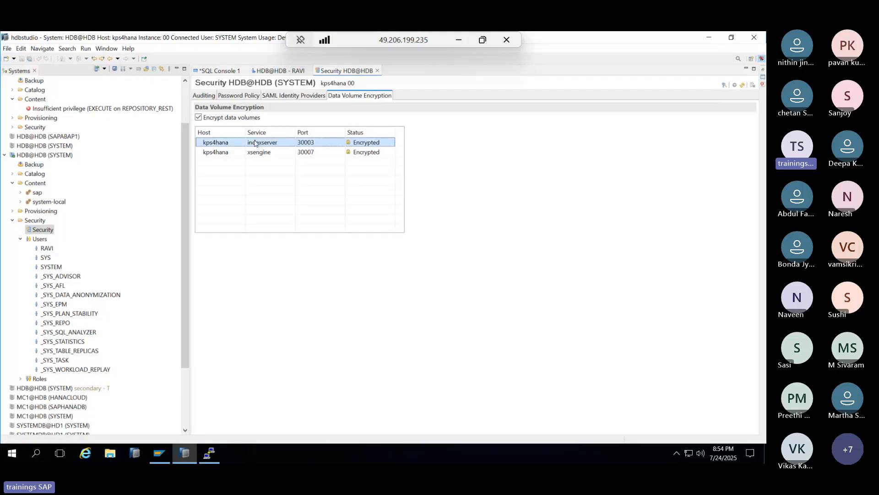
{"action": "left_click", "coordinate": [257, 156]}
{"action": "left_click", "coordinate": [198, 118]}
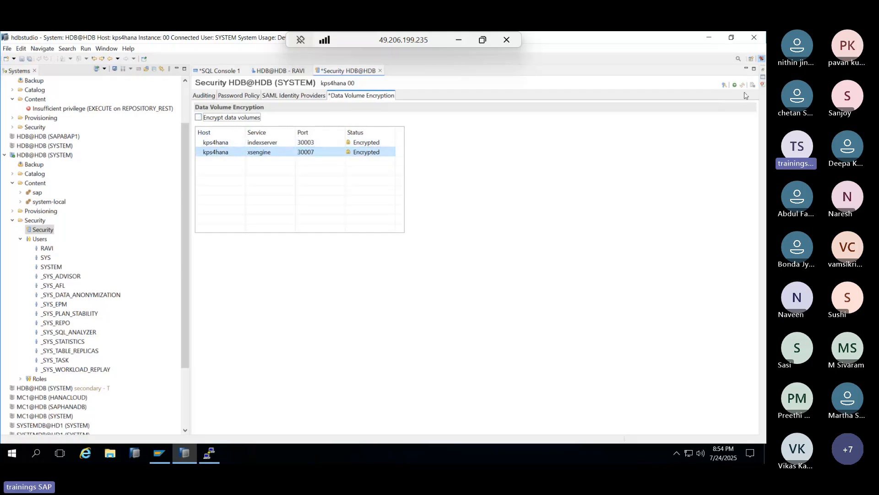
{"action": "left_click", "coordinate": [735, 85]}
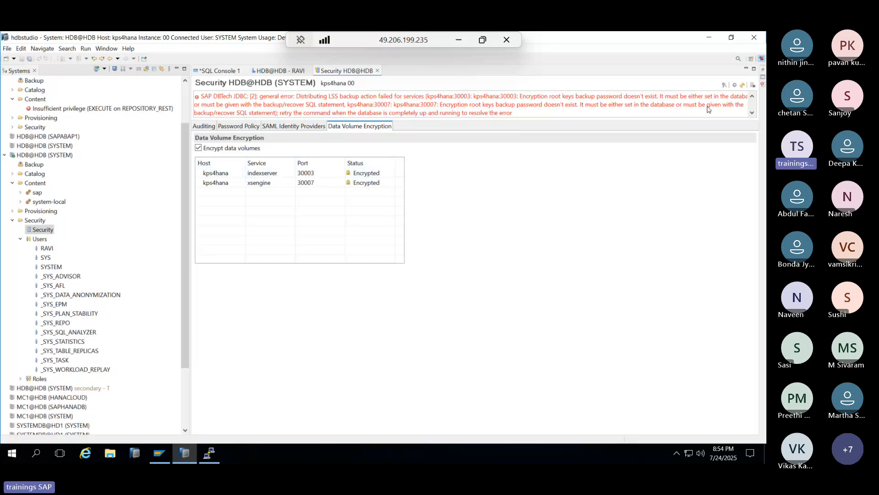
{"action": "left_click", "coordinate": [742, 86]}
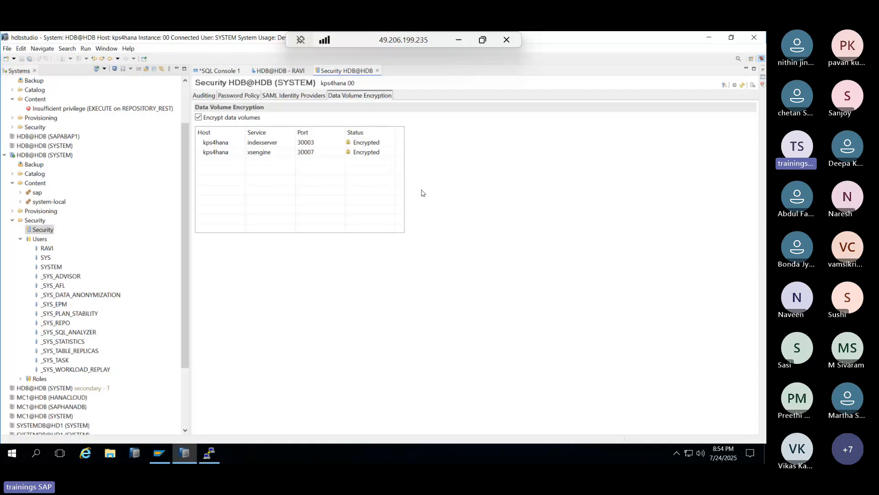
- Confirm the indexserver and xsengine volumes still show Encrypted, then go to the terminal
{"action": "left_click", "coordinate": [370, 143]}
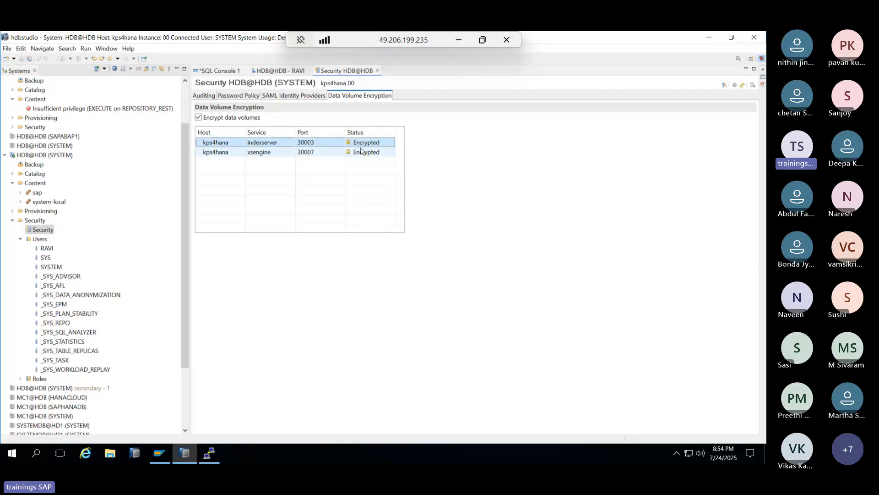
{"action": "left_click", "coordinate": [361, 151]}
{"action": "left_click", "coordinate": [211, 461]}
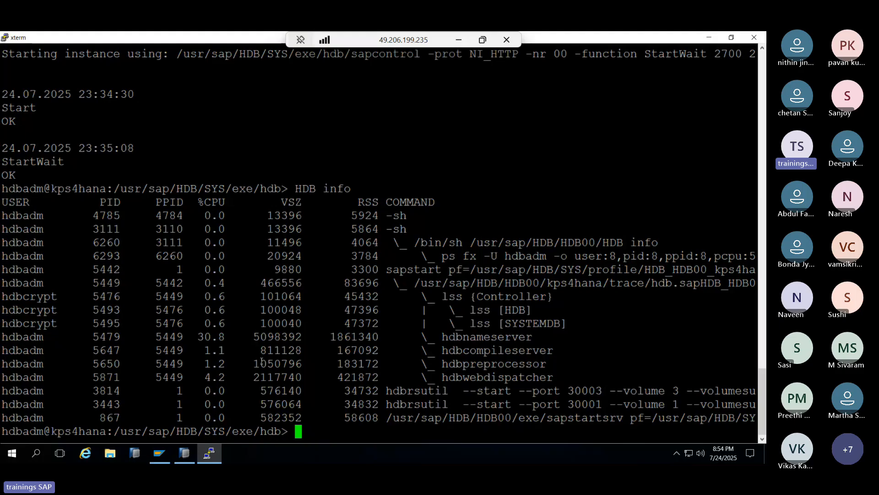
- Change to /hana/data and list it with ls -lr, showing KH1, HDB and HD3
{"action": "type", "text": "cd /hana/data"}
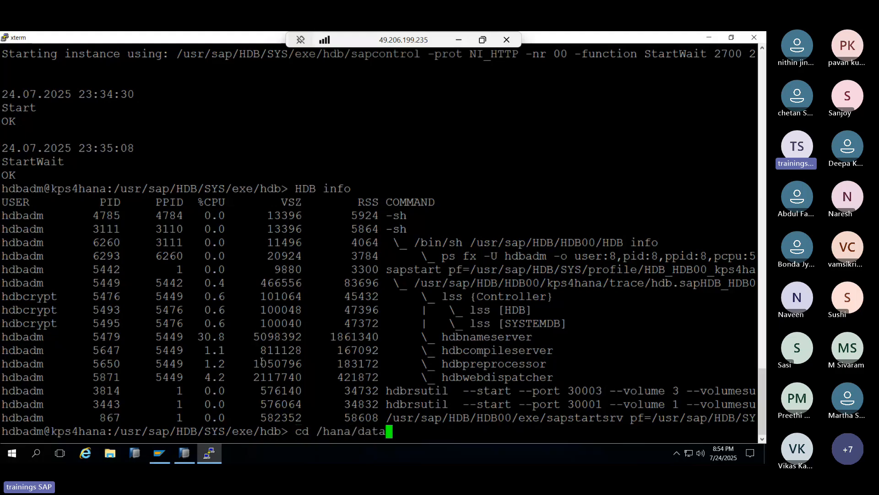
{"action": "key", "text": "Return"}
{"action": "type", "text": "ls -"}
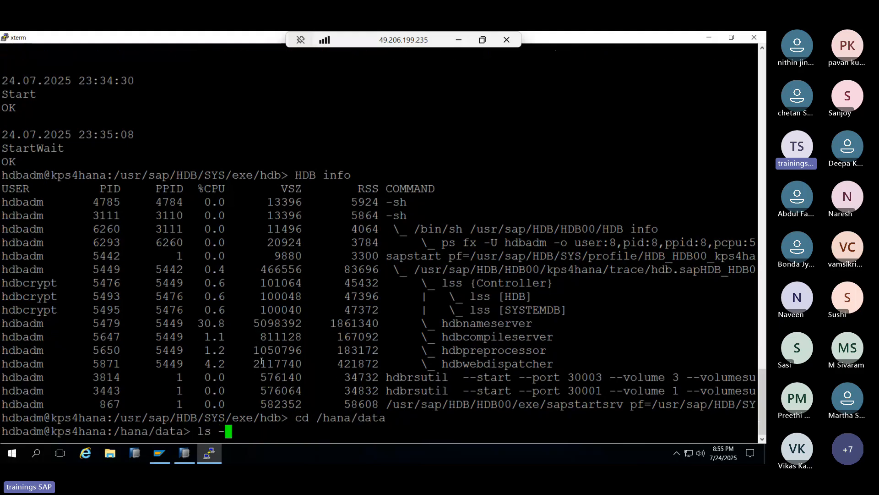
{"action": "type", "text": "lr"}
{"action": "key", "text": "Return"}
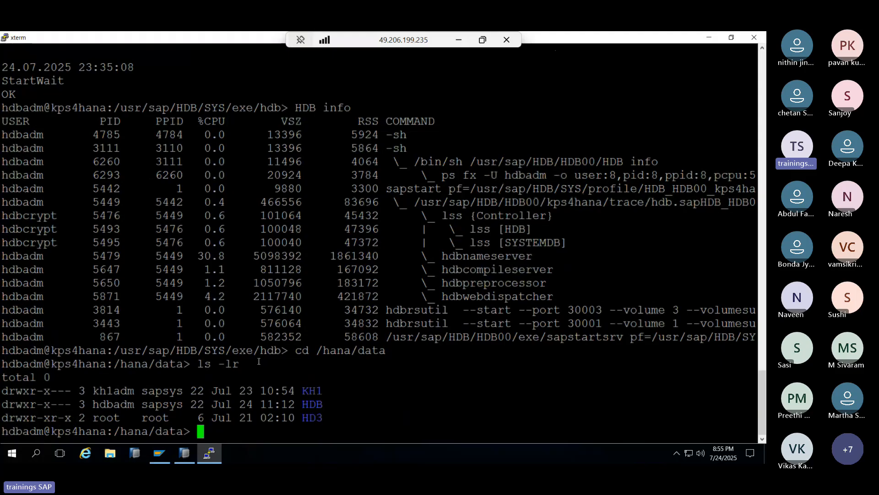
- Select the HDB folder name in the listing, then return to SAP HANA Studio
{"action": "left_click", "coordinate": [209, 454]}
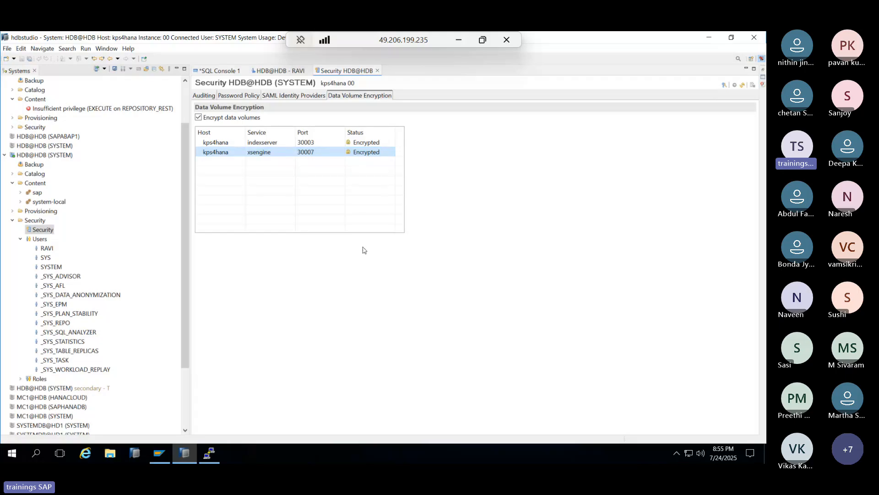
{"action": "left_click", "coordinate": [214, 459]}
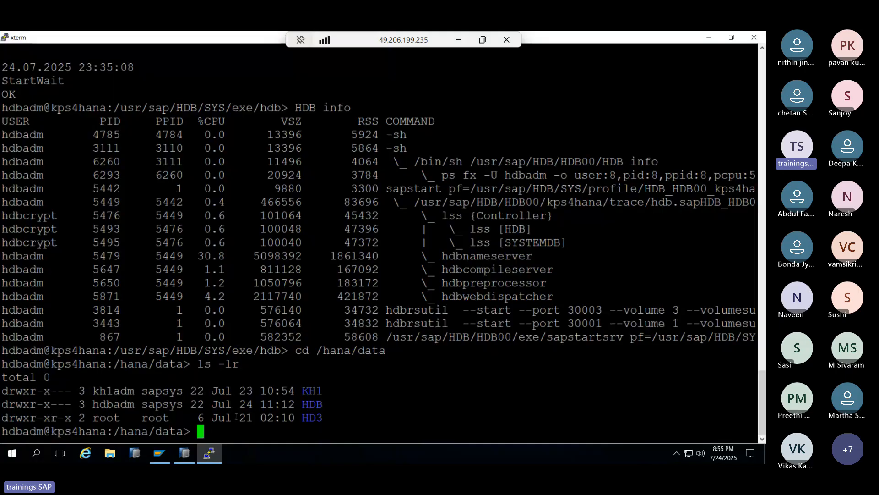
{"action": "double_click", "coordinate": [310, 404]}
{"action": "left_click", "coordinate": [208, 453]}
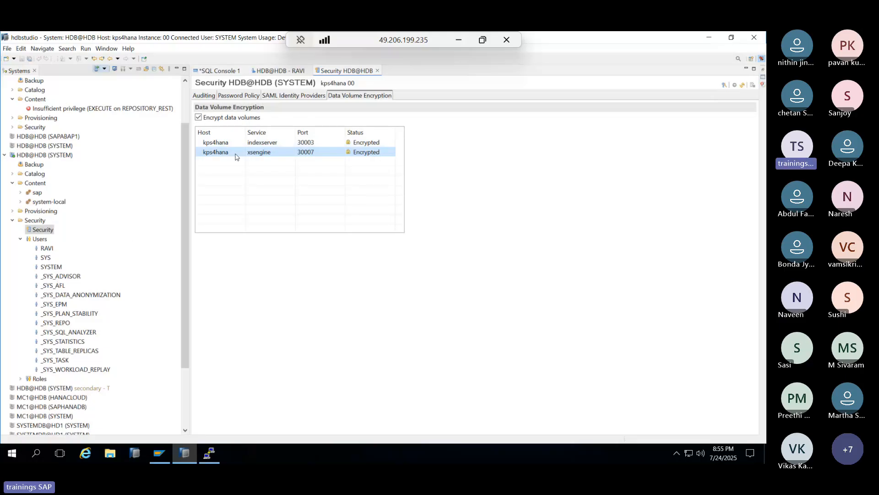
- Review the SAML, Password Policy and Auditing tabs, then close the Security editor
{"action": "left_click", "coordinate": [268, 97]}
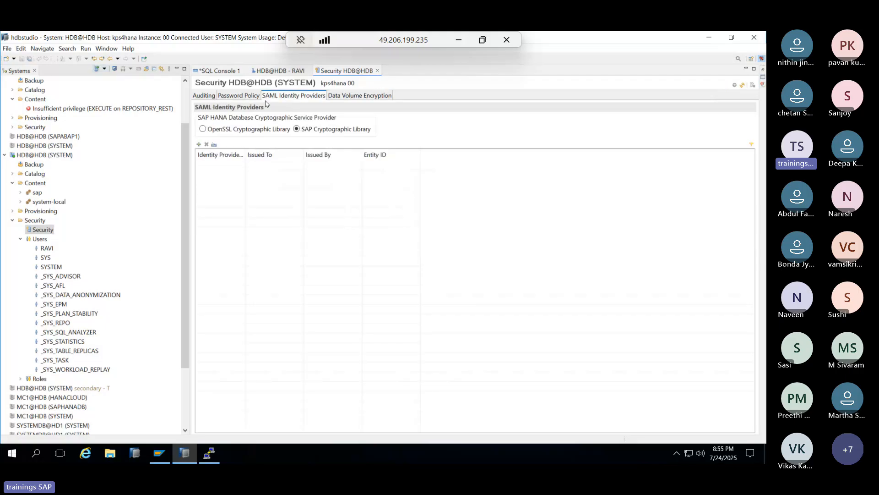
{"action": "left_click", "coordinate": [239, 95]}
{"action": "left_click", "coordinate": [204, 96]}
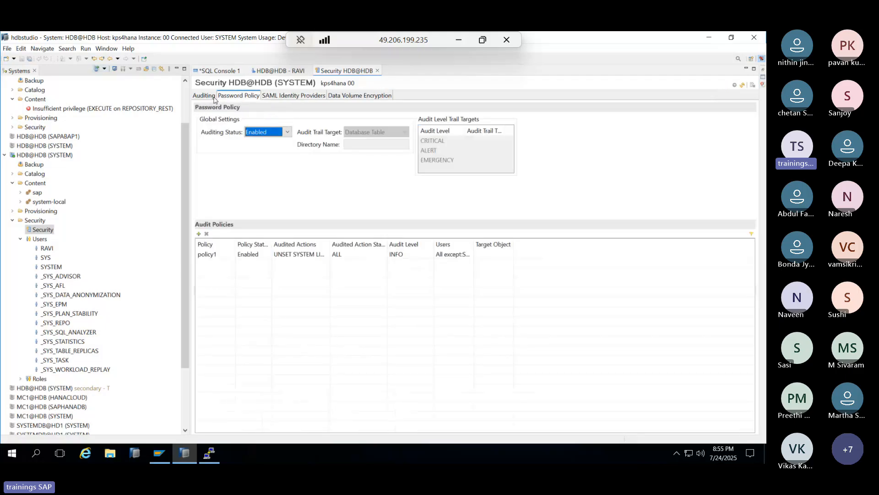
{"action": "left_click", "coordinate": [377, 71]}
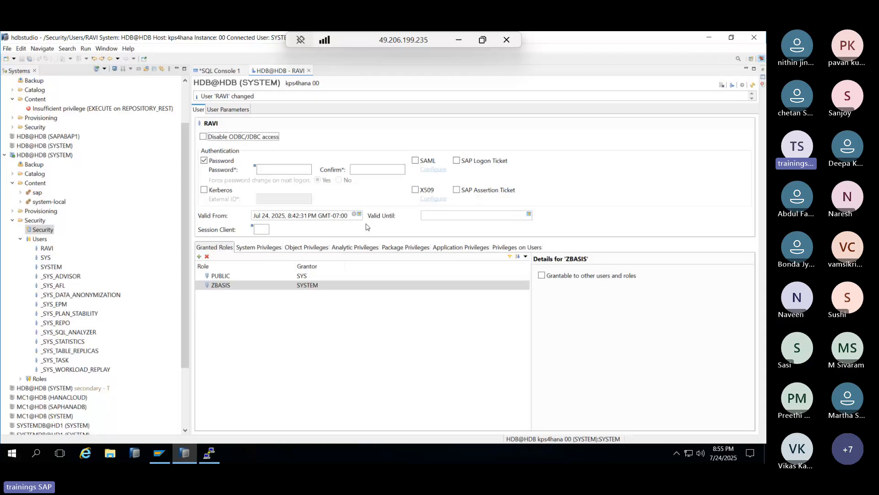
- Browse RAVI's system, object, analytic, package, application and user privilege lists
{"action": "left_click", "coordinate": [254, 247]}
{"action": "left_click", "coordinate": [307, 247]}
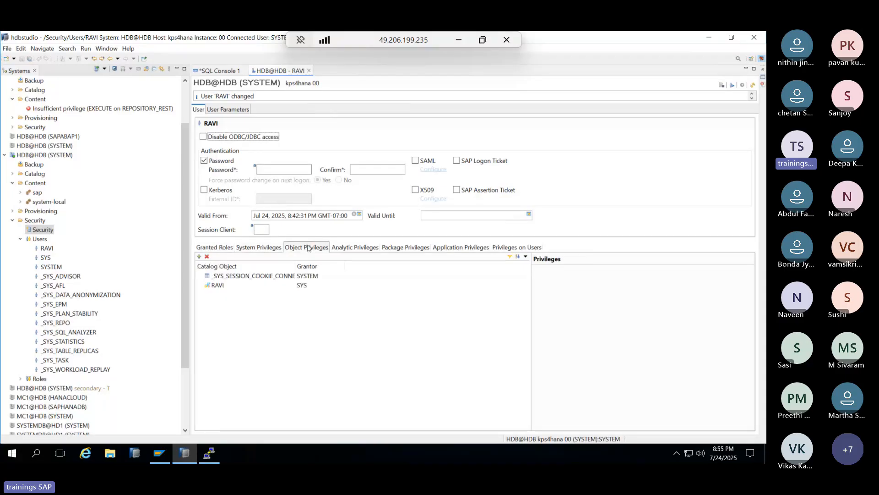
{"action": "left_click", "coordinate": [356, 247]}
{"action": "left_click", "coordinate": [387, 249]}
{"action": "left_click", "coordinate": [462, 247]}
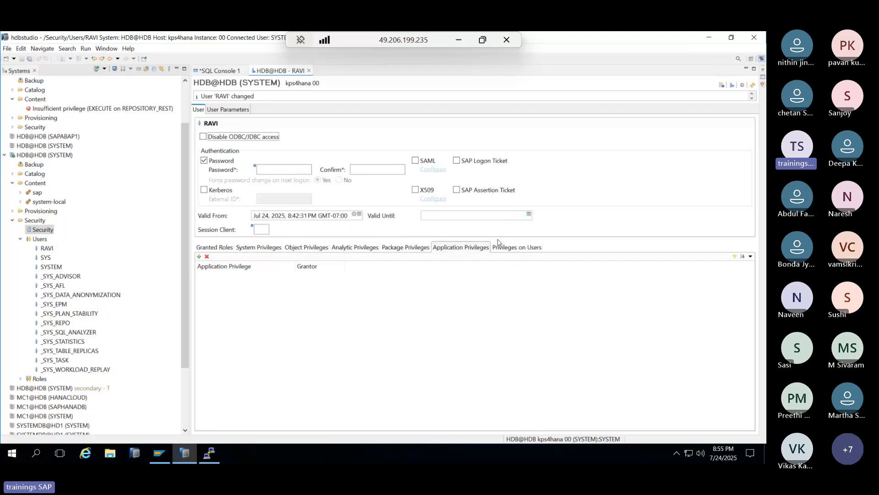
{"action": "left_click", "coordinate": [499, 245]}
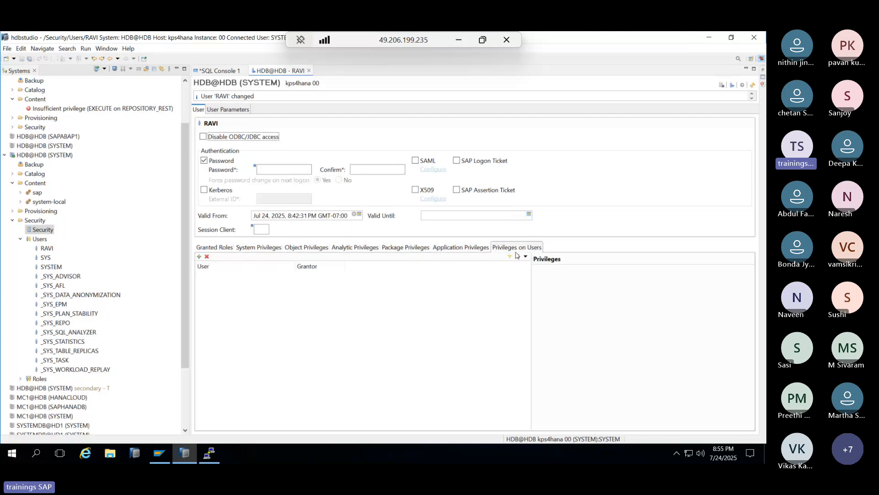
- Check granted roles PUBLIC and ZBASIS, then recheck system, object, analytic and package privileges
{"action": "left_click", "coordinate": [208, 248]}
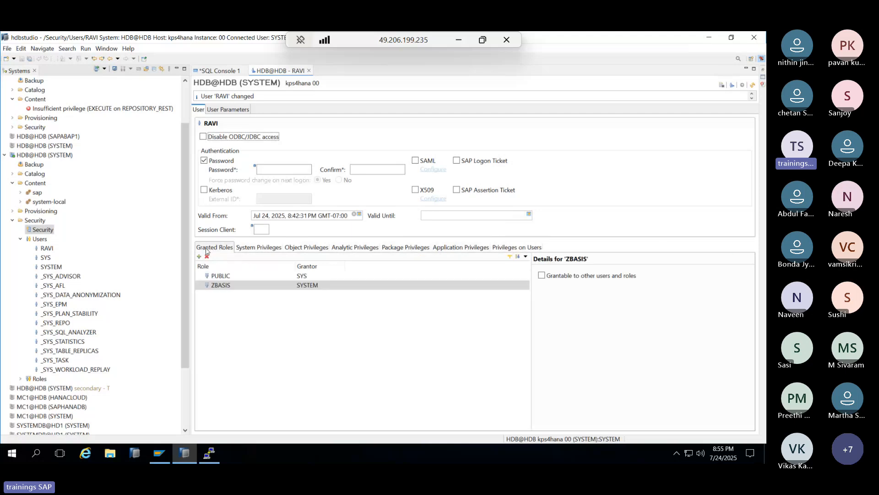
{"action": "left_click", "coordinate": [249, 249]}
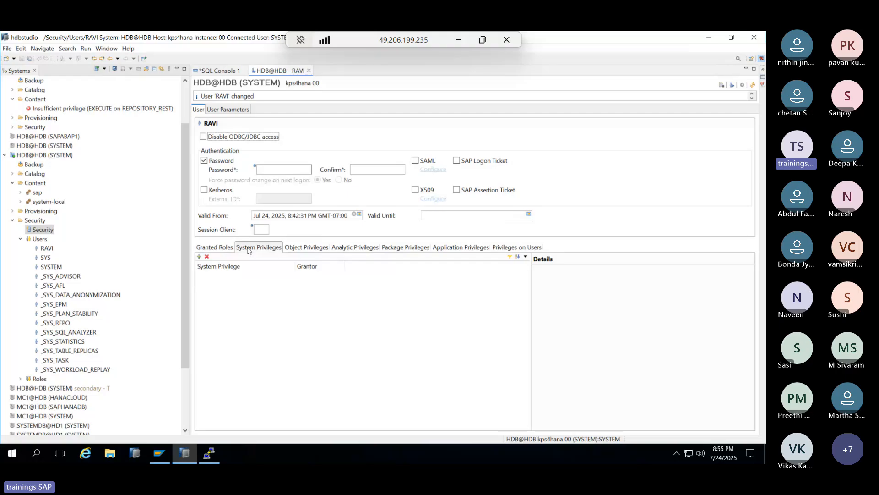
{"action": "left_click", "coordinate": [321, 251]}
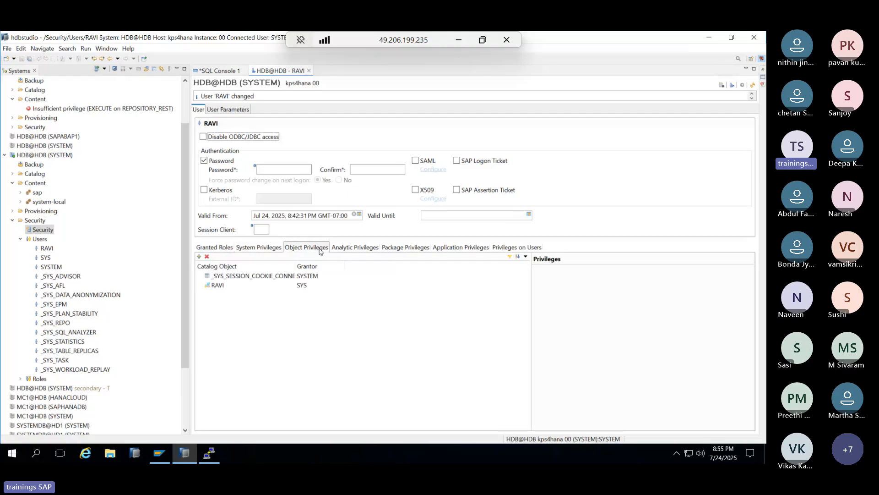
{"action": "left_click", "coordinate": [356, 250]}
{"action": "left_click", "coordinate": [397, 247]}
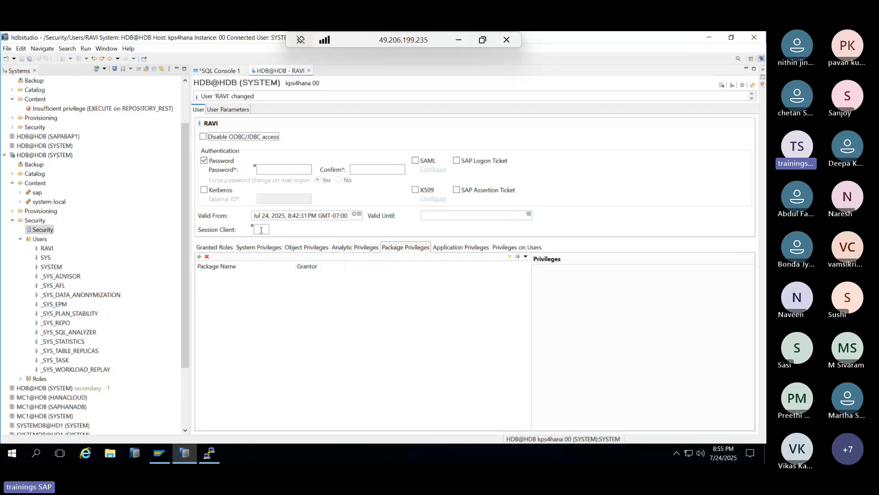
- Collapse the Users list and the user's system connection in the navigation tree
{"action": "left_click", "coordinate": [23, 257]}
{"action": "left_click", "coordinate": [21, 239]}
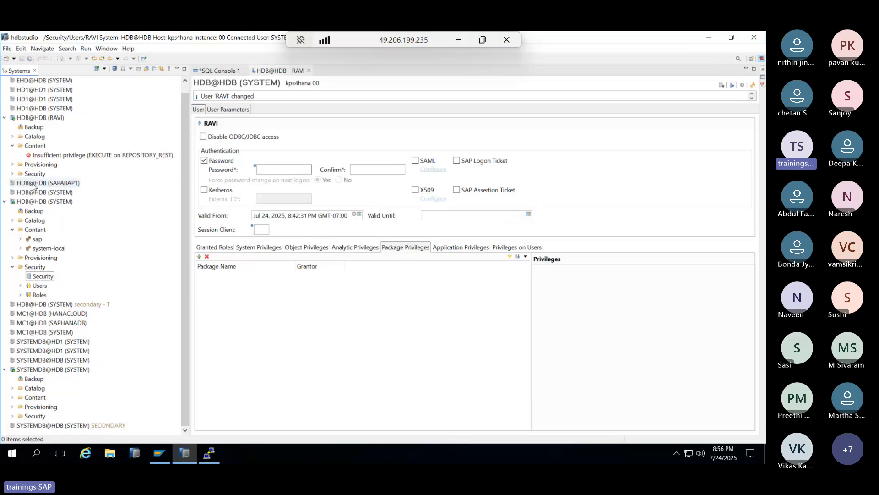
{"action": "left_click", "coordinate": [50, 157]}
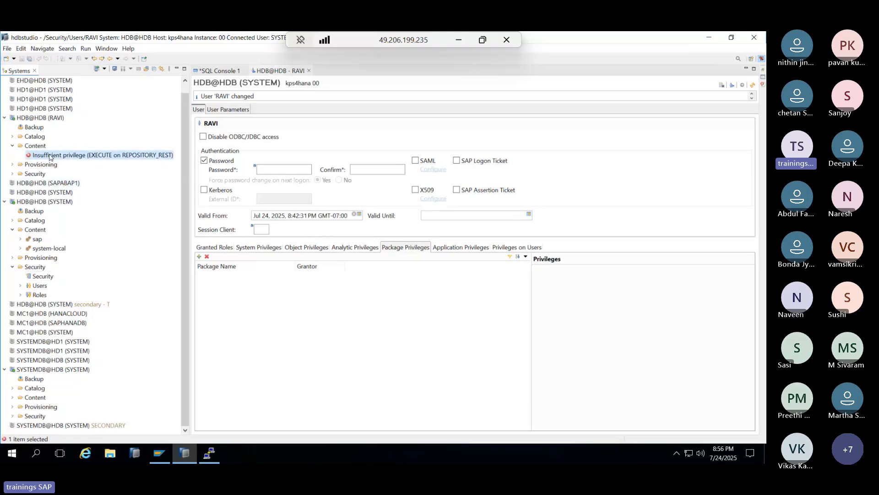
{"action": "left_click", "coordinate": [5, 120]}
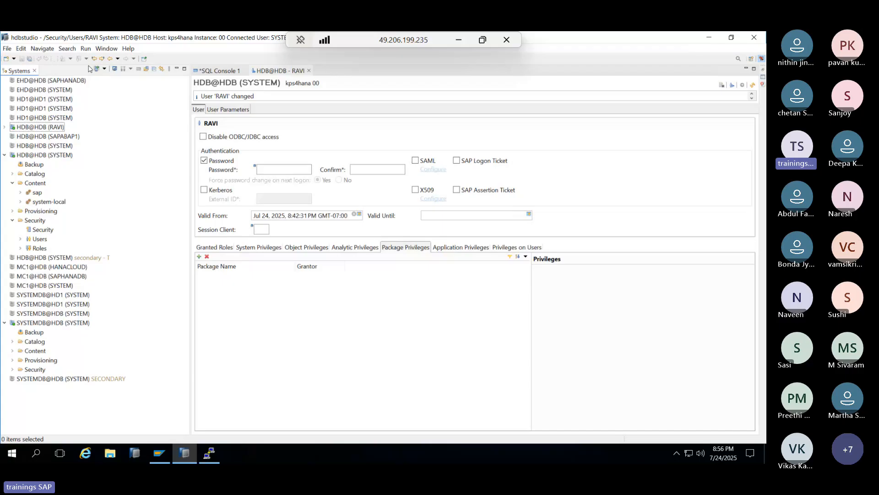
- Show RAVI's object privileges and expand the list of database users under Security
{"action": "left_click", "coordinate": [293, 248]}
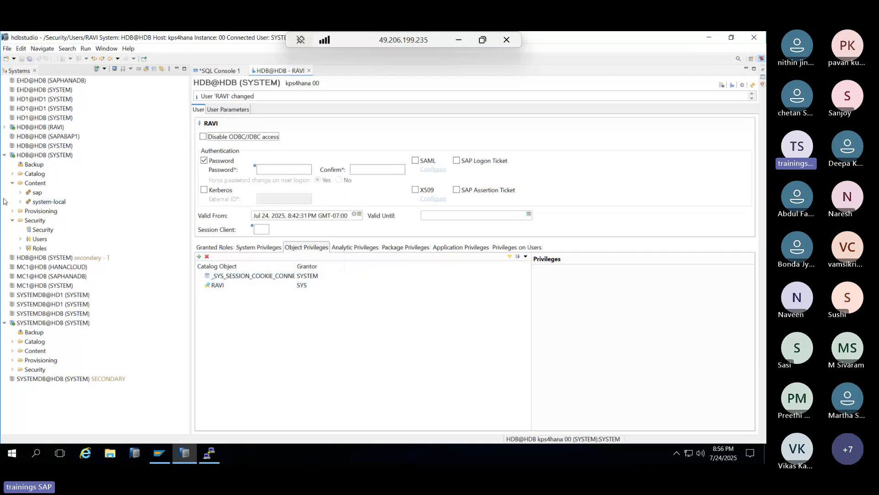
{"action": "left_click", "coordinate": [20, 239]}
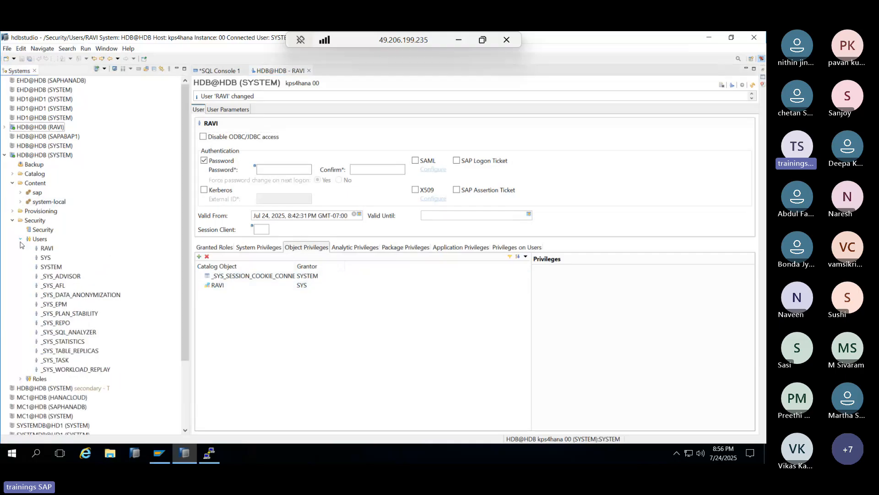
- Open a blank New User form, look over its password fields and privilege tabs, then discard it
{"action": "right_click", "coordinate": [39, 238]}
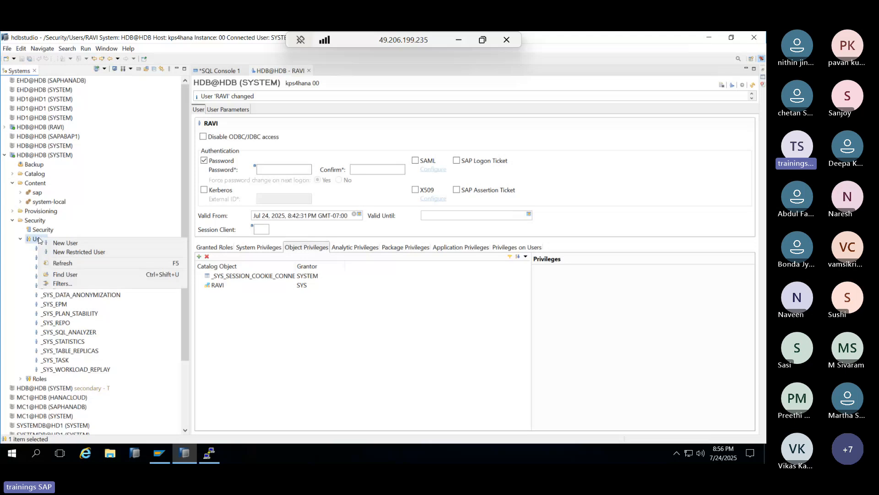
{"action": "left_click", "coordinate": [64, 243]}
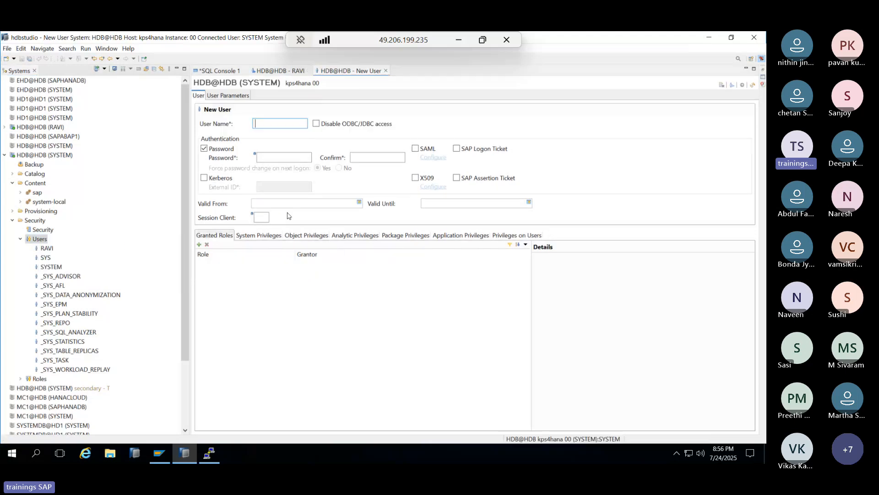
{"action": "left_click", "coordinate": [265, 158]}
{"action": "left_click", "coordinate": [363, 158]}
{"action": "left_click", "coordinate": [259, 235]}
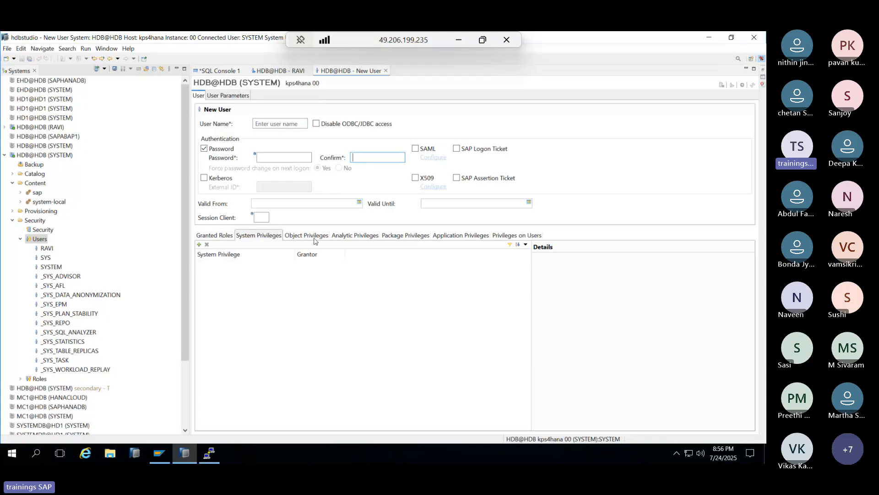
{"action": "left_click", "coordinate": [307, 235]}
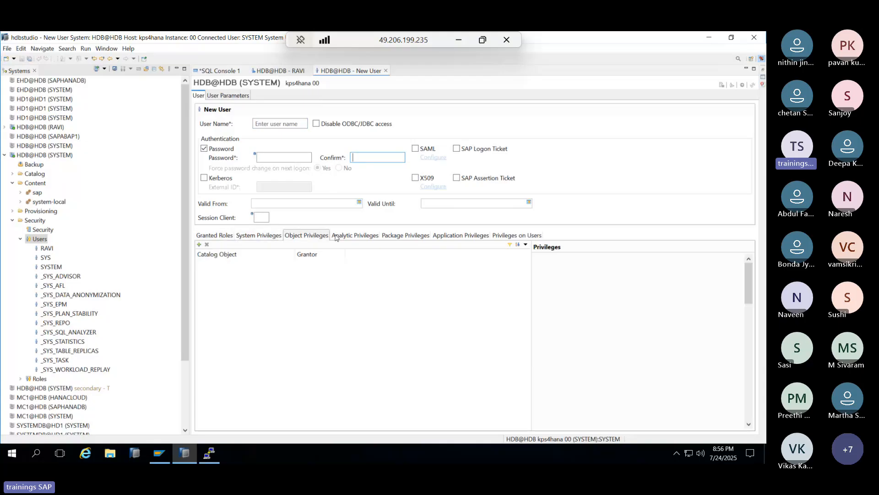
{"action": "left_click", "coordinate": [386, 71]}
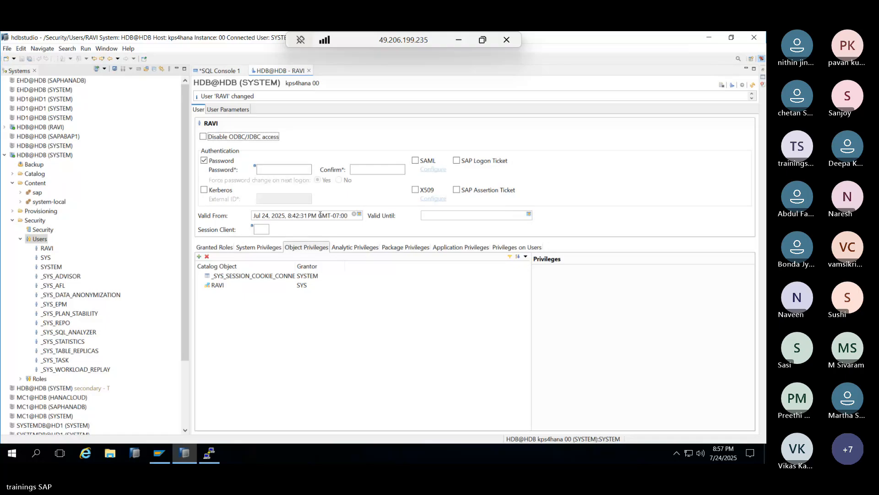
- Open and discard another blank new-user form, then expand the database Roles list
{"action": "left_click", "coordinate": [264, 168]}
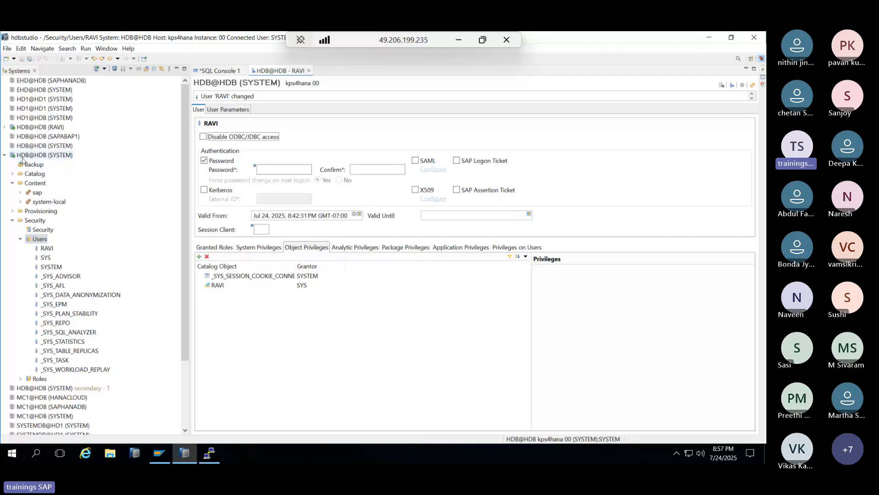
{"action": "left_click", "coordinate": [31, 241]}
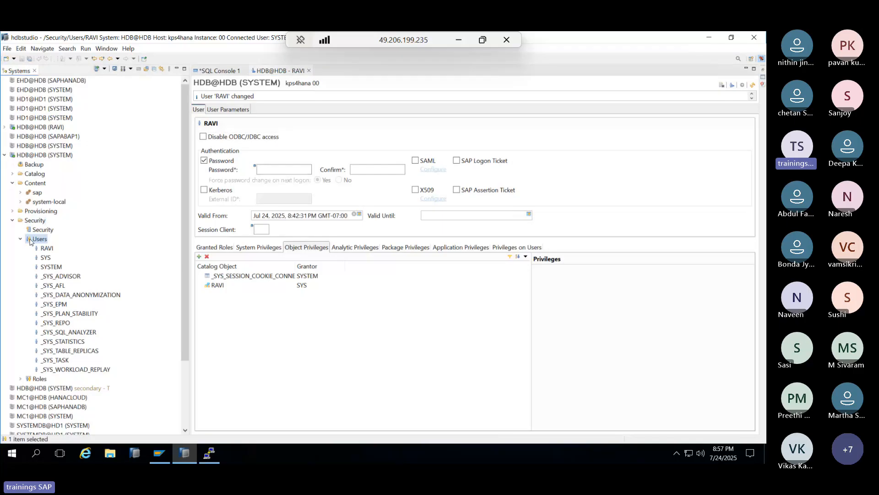
{"action": "right_click", "coordinate": [30, 241]}
{"action": "left_click", "coordinate": [46, 243]}
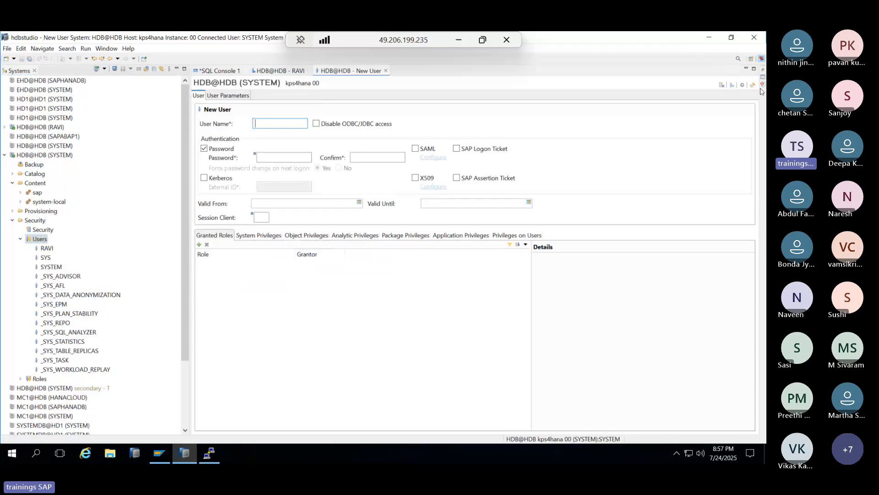
{"action": "left_click", "coordinate": [385, 71]}
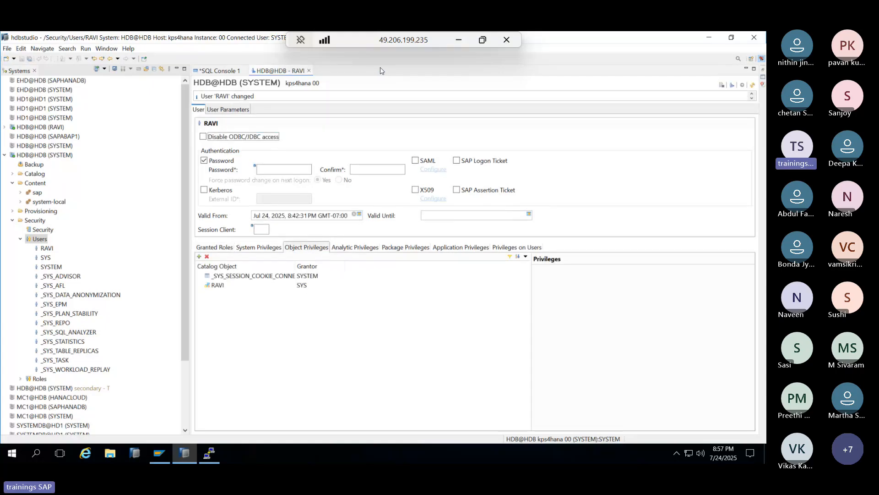
{"action": "left_click", "coordinate": [21, 378]}
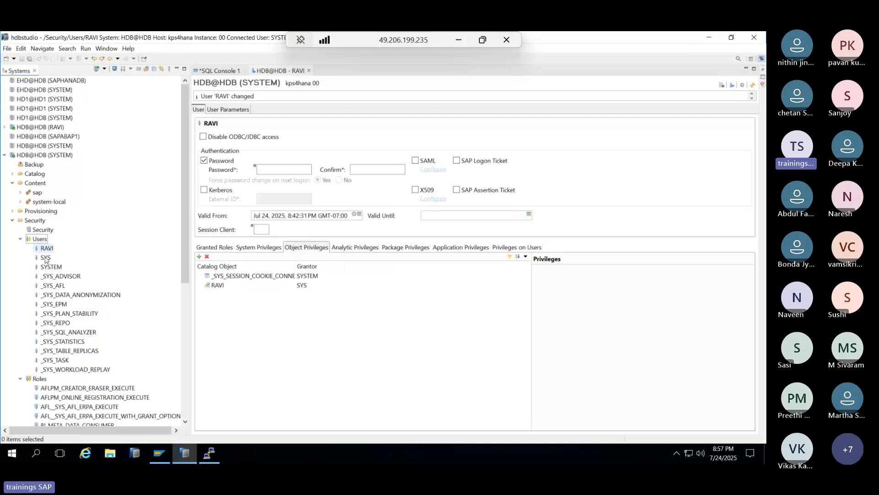
{"action": "scroll", "coordinate": [58, 310], "scroll_direction": "down", "scroll_amount": 3}
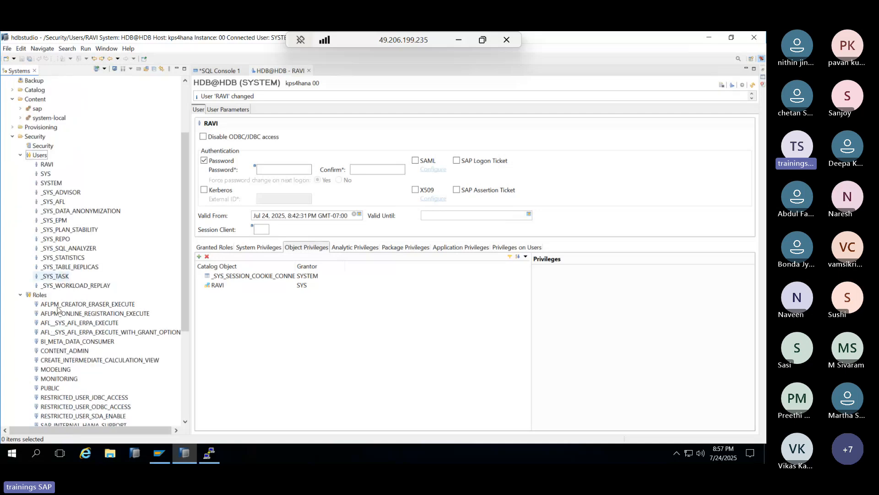
{"action": "scroll", "coordinate": [58, 309], "scroll_direction": "down", "scroll_amount": 2}
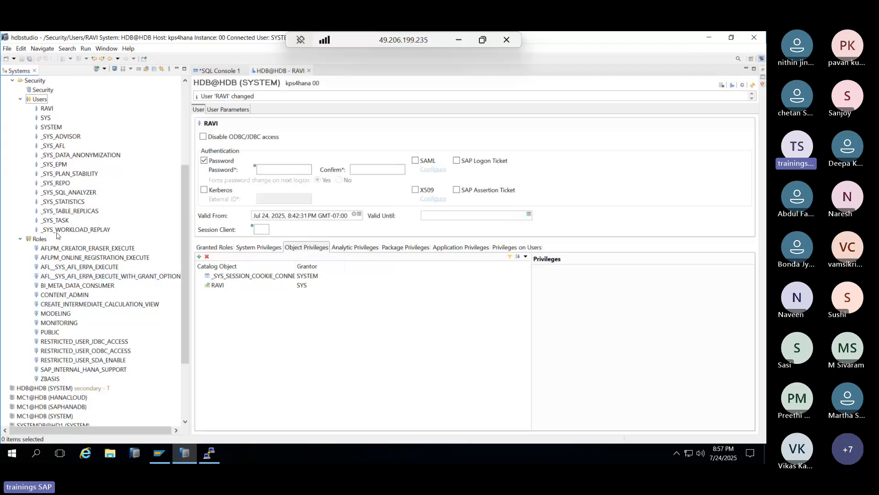
{"action": "left_click", "coordinate": [73, 323]}
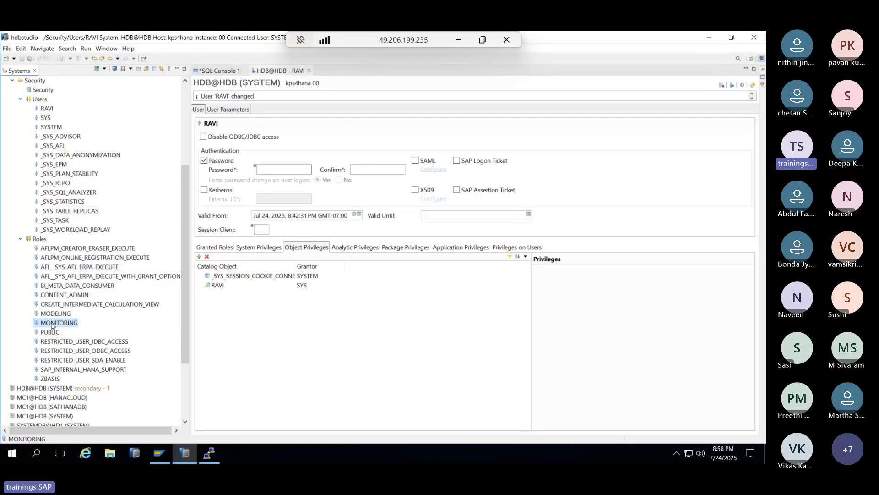
{"action": "right_click", "coordinate": [44, 239]}
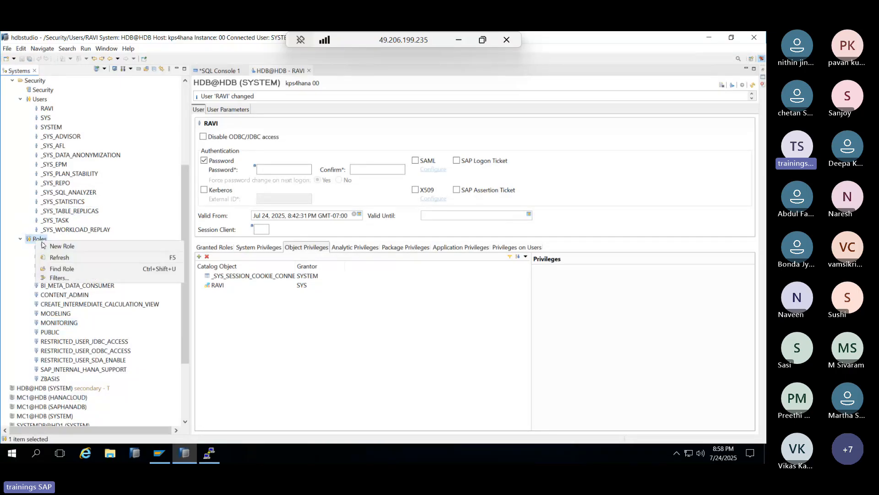
{"action": "left_click", "coordinate": [54, 246]}
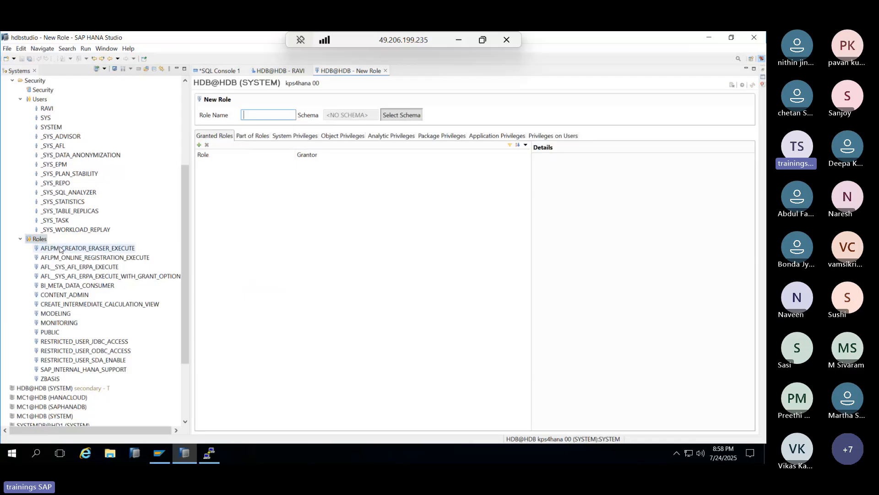
{"action": "left_click", "coordinate": [252, 136]}
{"action": "left_click", "coordinate": [289, 137]}
{"action": "left_click", "coordinate": [342, 136]}
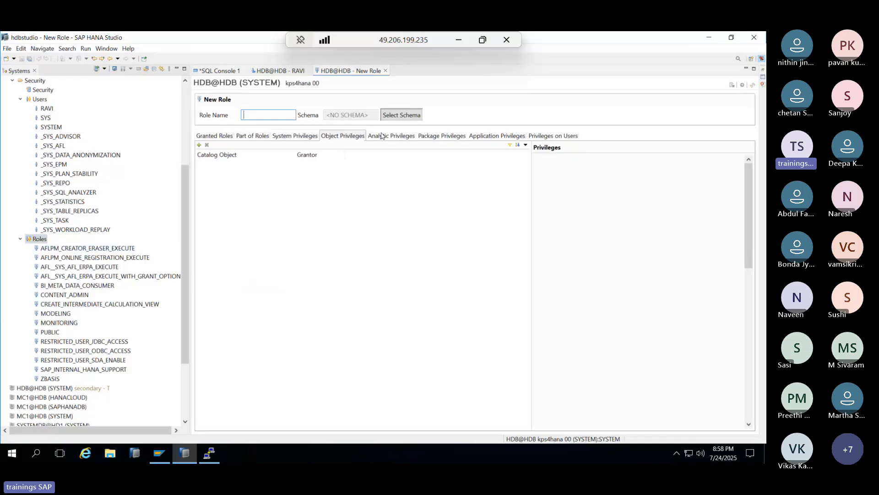
{"action": "left_click", "coordinate": [391, 136]}
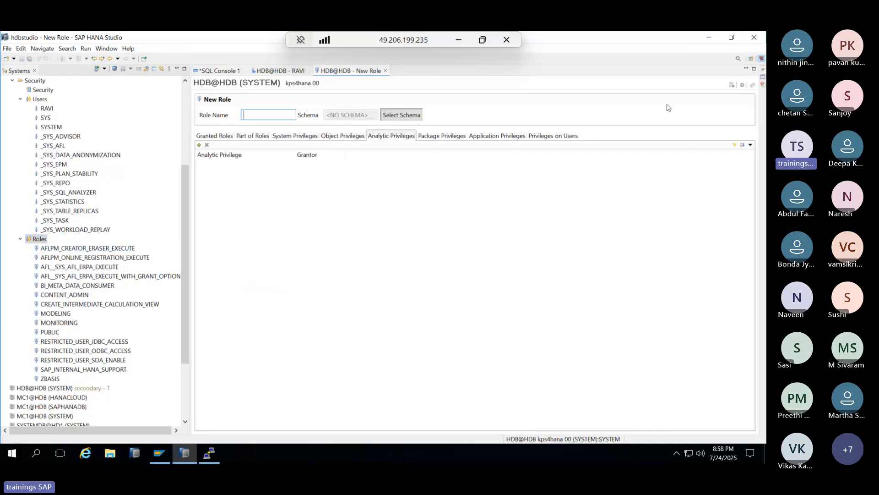
{"action": "left_click", "coordinate": [386, 71]}
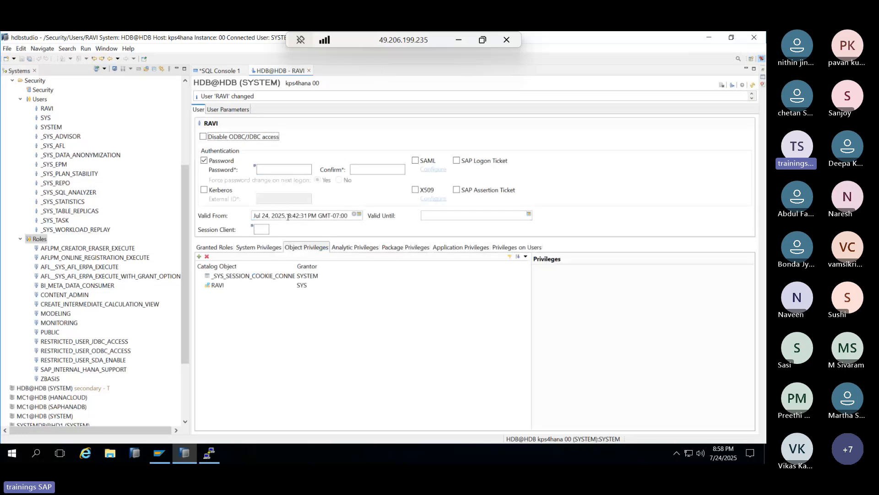
{"action": "scroll", "coordinate": [71, 266], "scroll_direction": "up", "scroll_amount": 5}
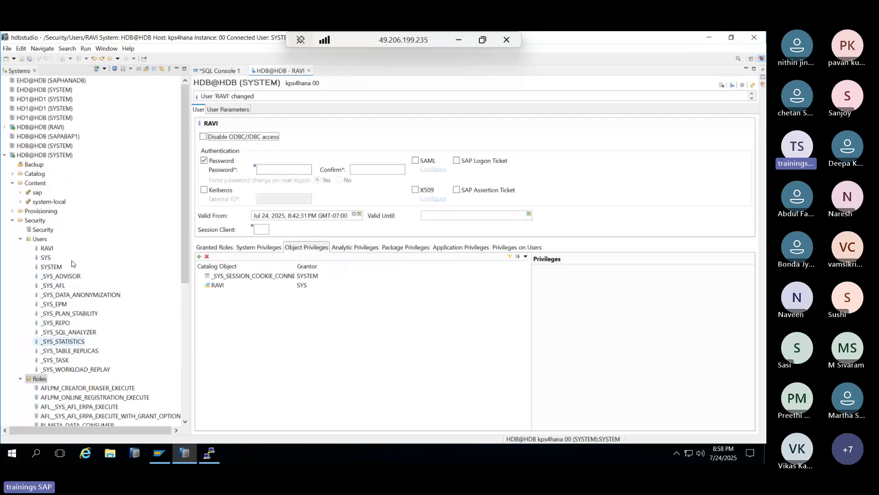
{"action": "left_click", "coordinate": [49, 231]}
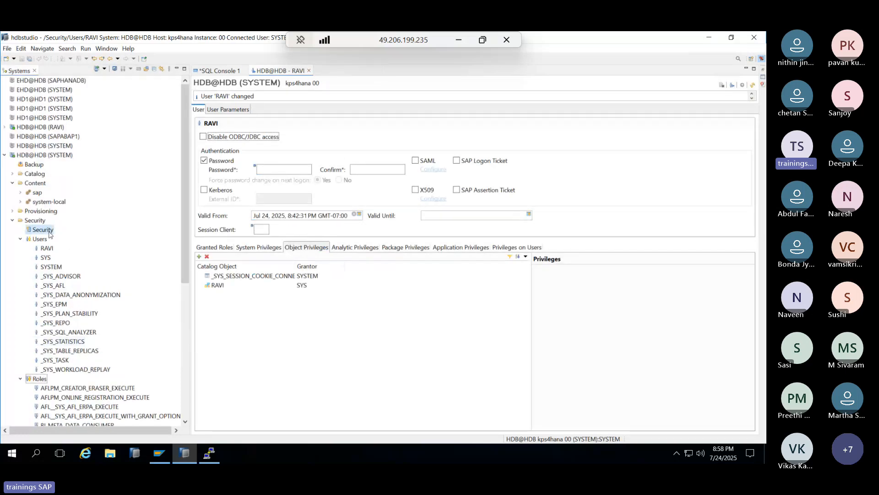
{"action": "double_click", "coordinate": [50, 232]}
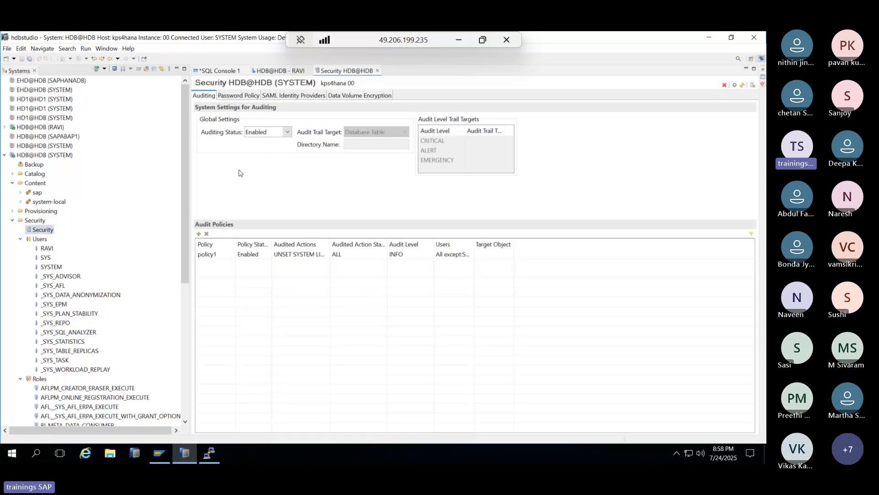
{"action": "left_click", "coordinate": [233, 95]}
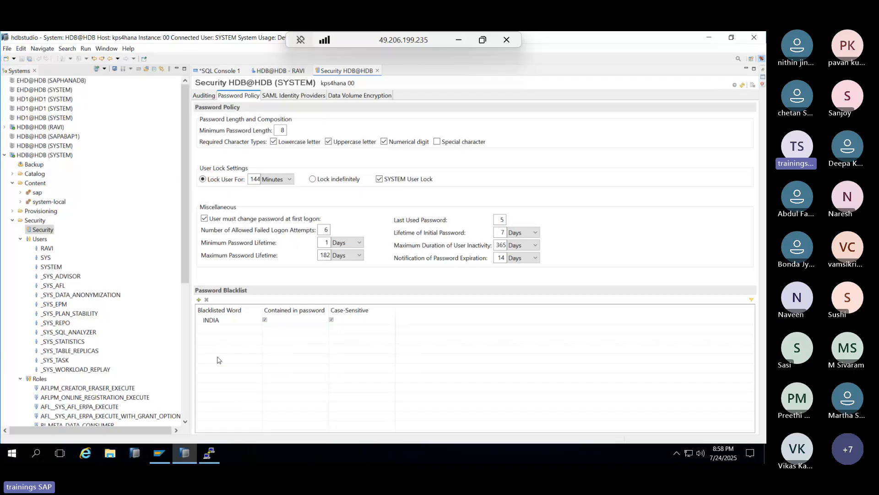
{"action": "left_click", "coordinate": [210, 322]}
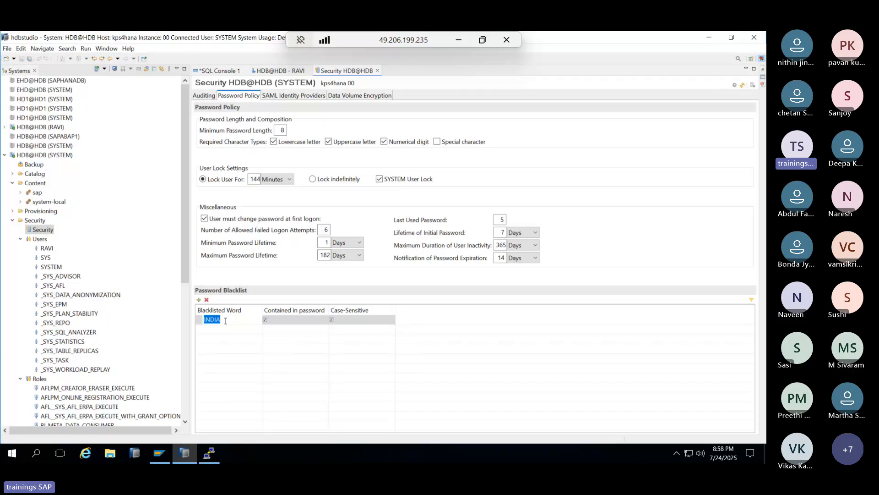
{"action": "left_click", "coordinate": [242, 321]}
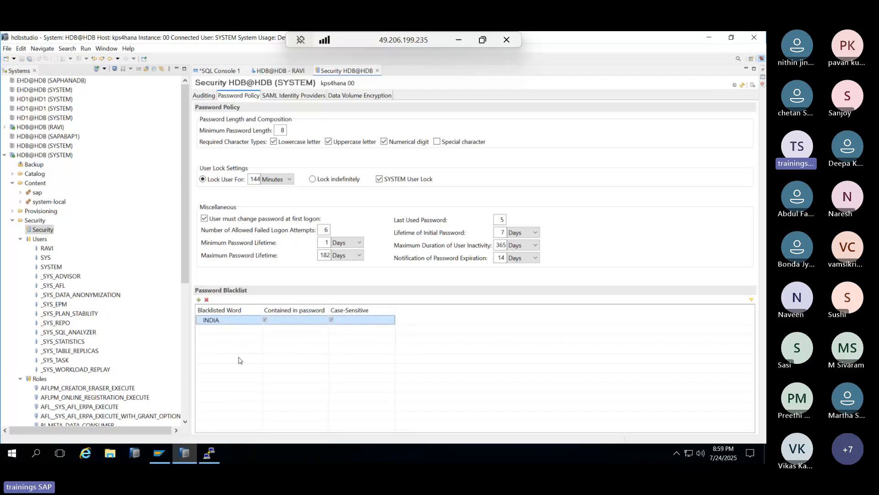
{"action": "left_click", "coordinate": [377, 71]}
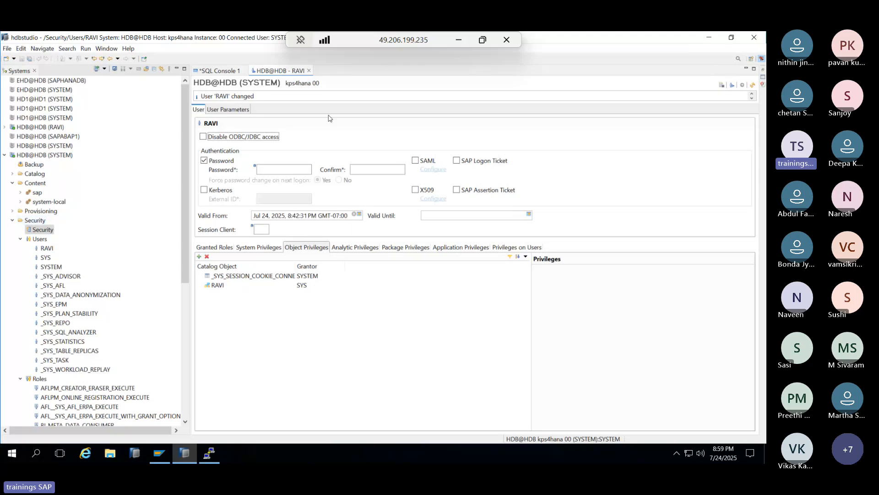
- Collapse the HDB@HDB system tree and open the SAP ONE Support site in Chrome
{"action": "left_click", "coordinate": [13, 221]}
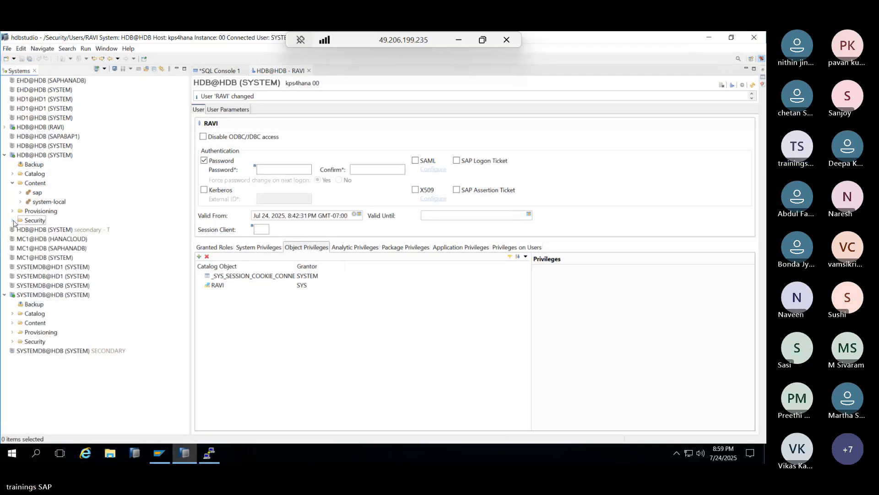
{"action": "left_click", "coordinate": [5, 155]}
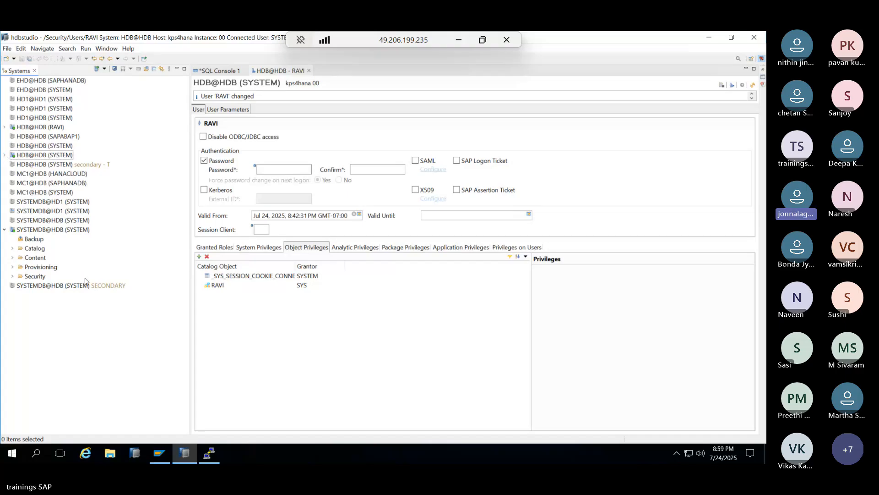
{"action": "left_click", "coordinate": [190, 453]}
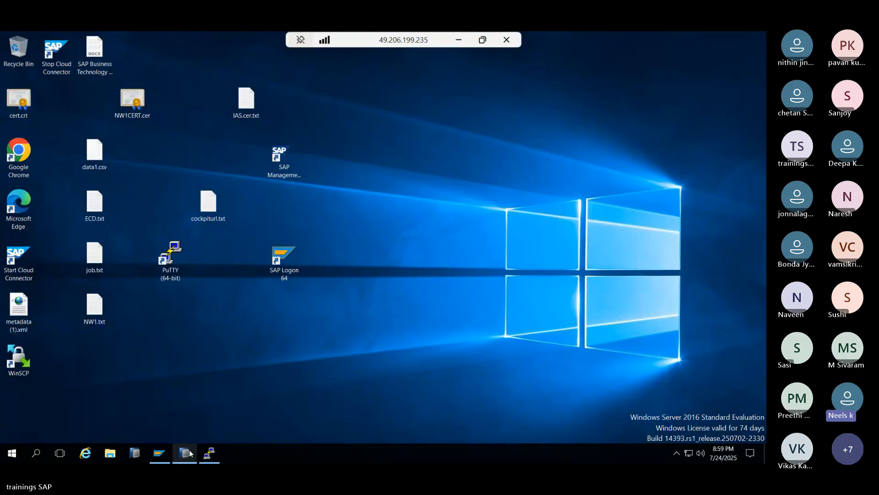
{"action": "double_click", "coordinate": [18, 155]}
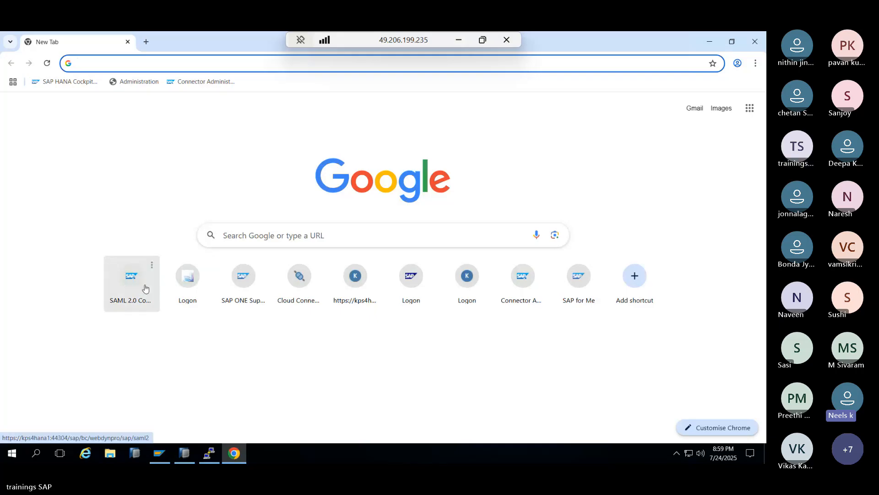
{"action": "left_click", "coordinate": [238, 281]}
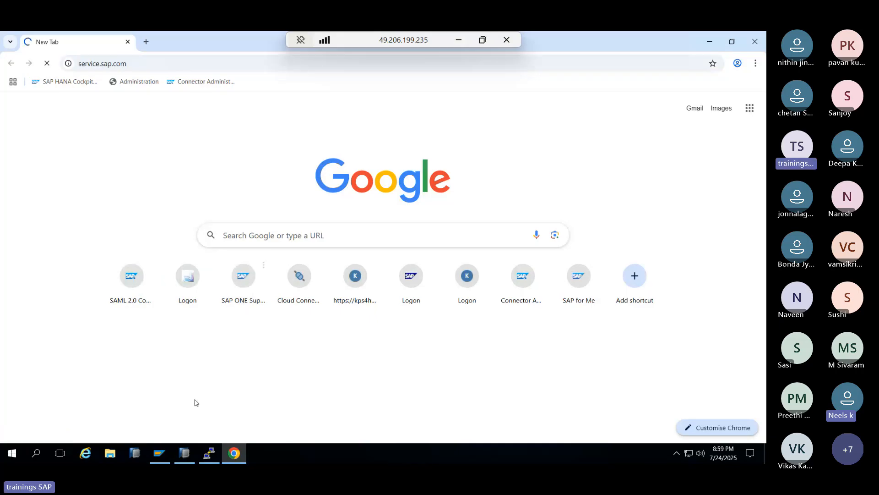
- Minimize Chrome and switch back to the HANA Studio window
{"action": "right_click", "coordinate": [233, 460]}
{"action": "left_click", "coordinate": [233, 461]}
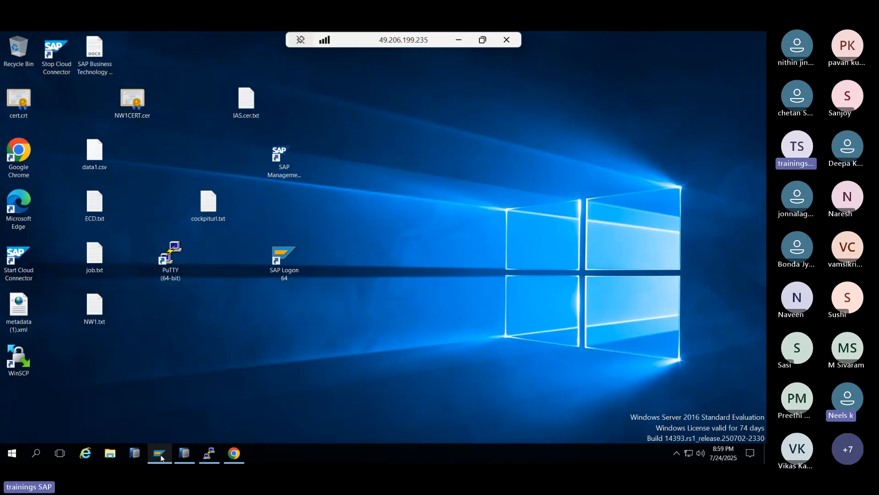
{"action": "left_click", "coordinate": [159, 453]}
{"action": "left_click", "coordinate": [186, 462]}
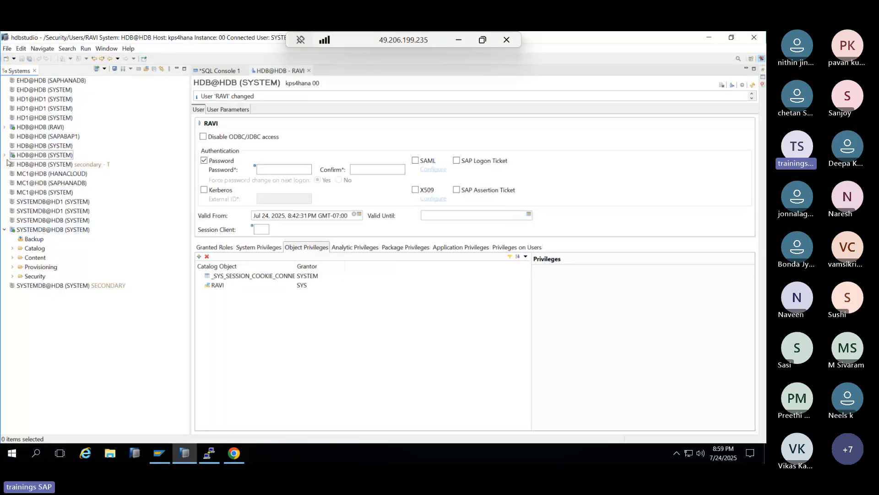
- Expand HDB@HDB Security and start a Copy User of RAVI
{"action": "left_click", "coordinate": [5, 155]}
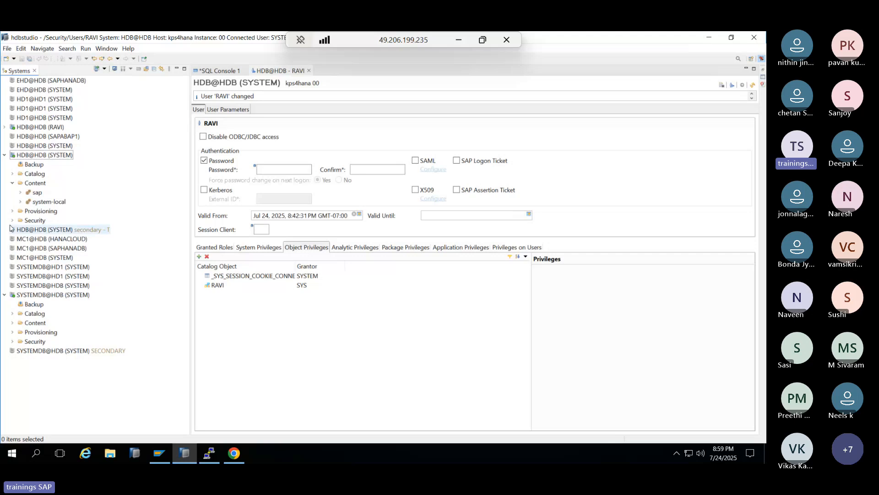
{"action": "left_click", "coordinate": [12, 221]}
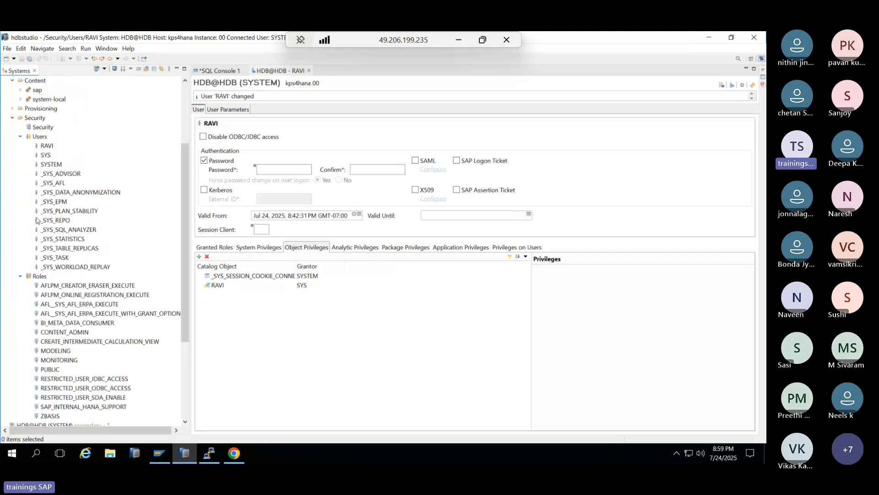
{"action": "left_click", "coordinate": [44, 146]}
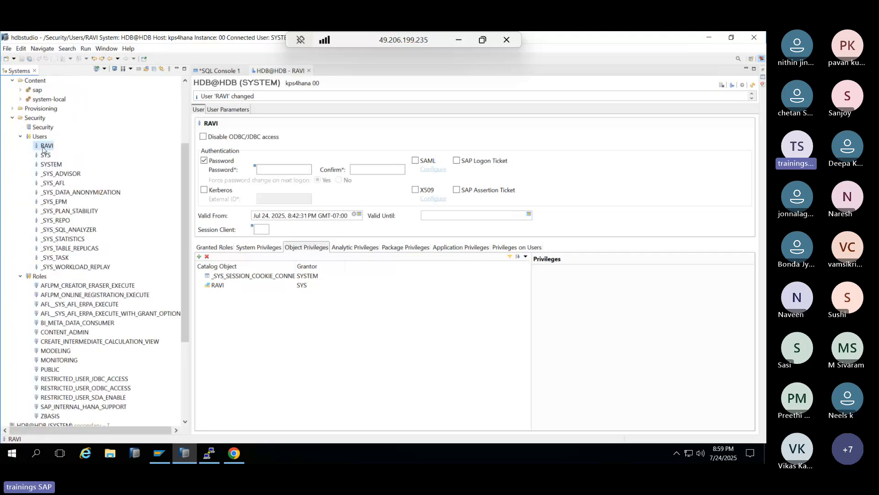
{"action": "right_click", "coordinate": [44, 149]}
{"action": "left_click", "coordinate": [62, 151]}
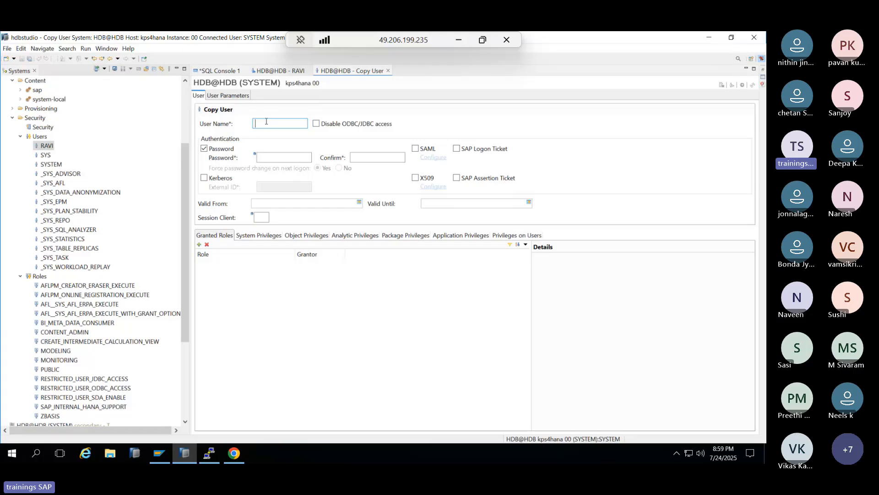
- Name the copy RAVI1, view its system and object privileges, then discard it unsaved
{"action": "type", "text": "RAVI1"}
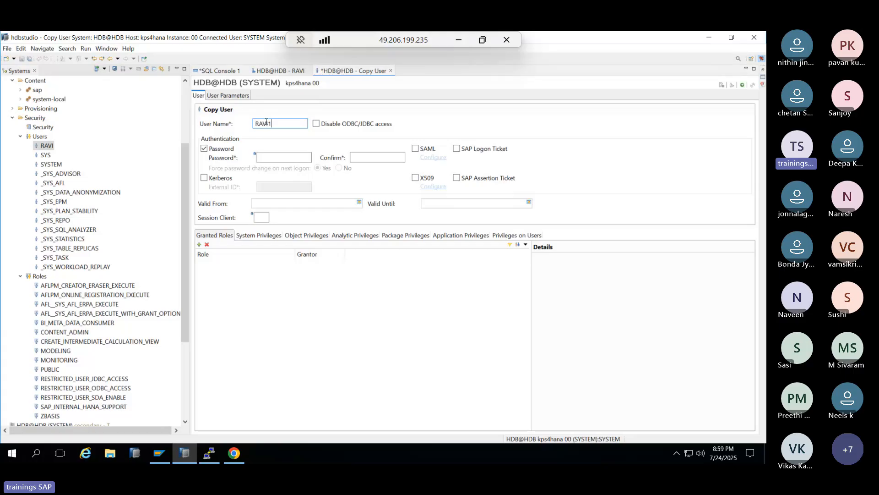
{"action": "left_click", "coordinate": [275, 157]}
{"action": "left_click", "coordinate": [258, 236]}
{"action": "left_click", "coordinate": [293, 236]}
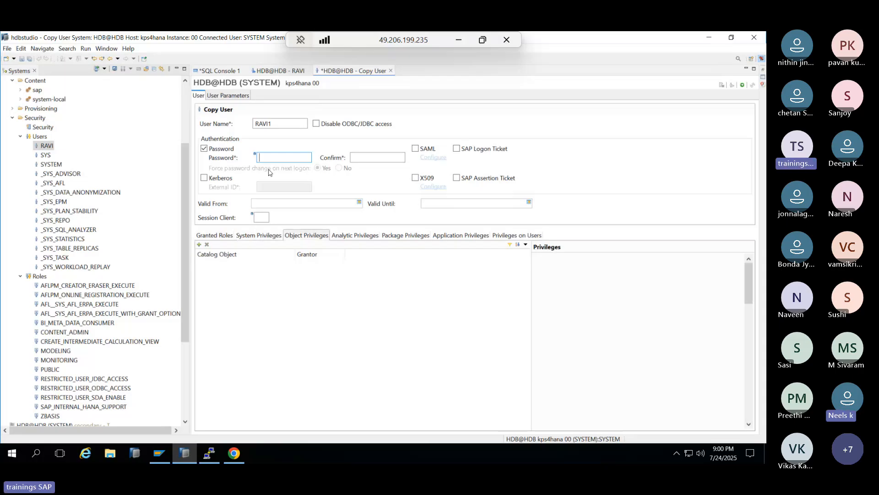
{"action": "left_click", "coordinate": [391, 71]}
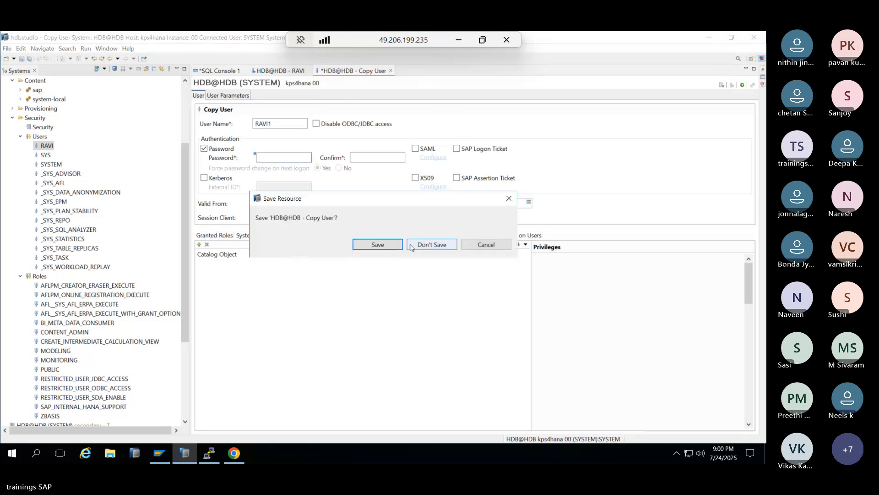
{"action": "left_click", "coordinate": [432, 245]}
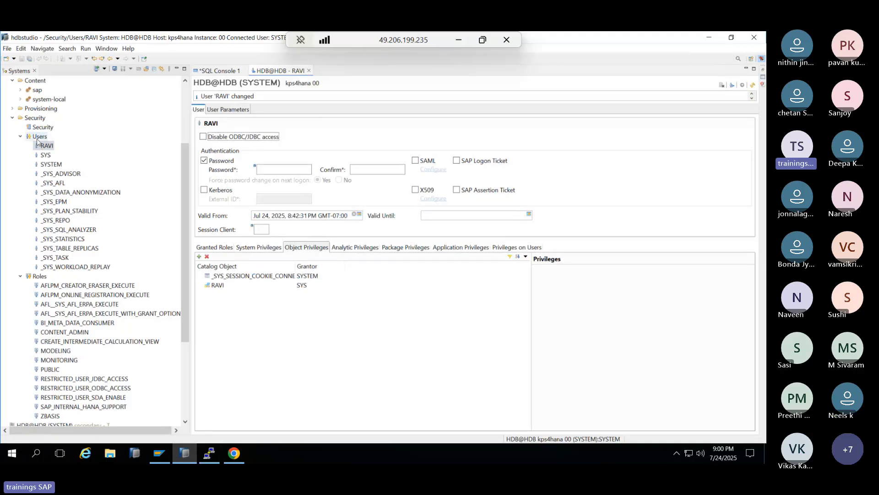
- Start a new user copied from the SYSTEM user
{"action": "right_click", "coordinate": [42, 145]}
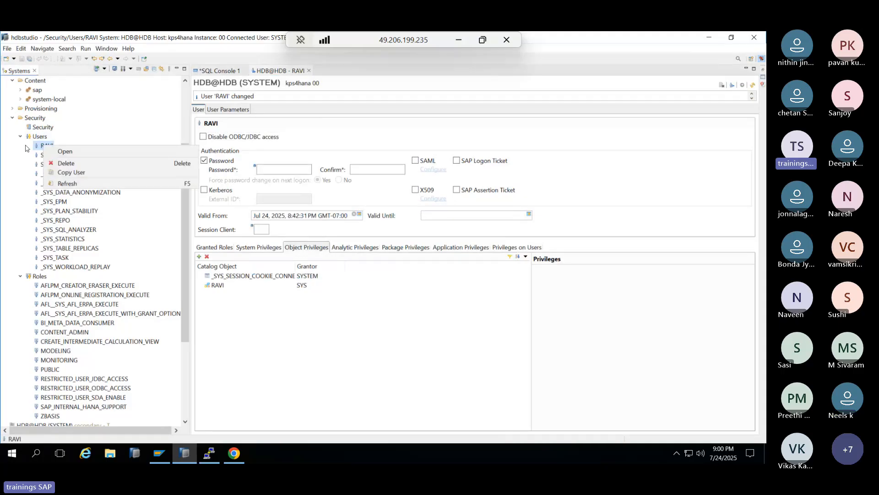
{"action": "left_click", "coordinate": [18, 148]}
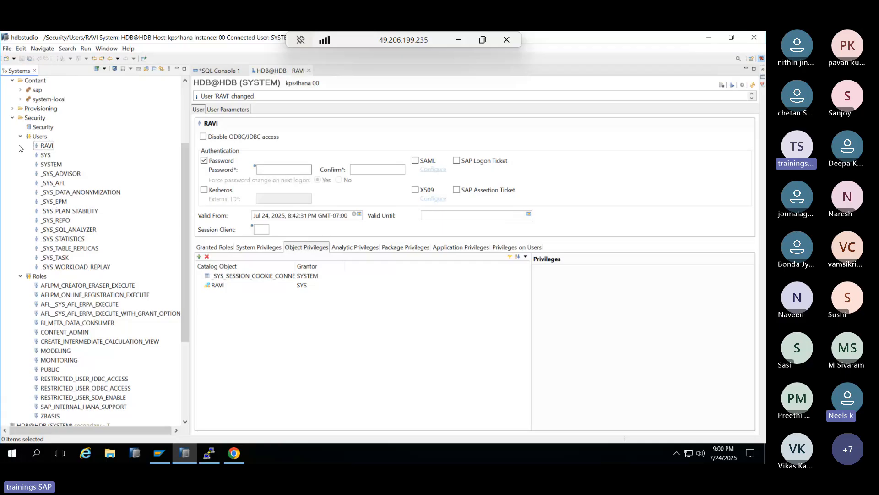
{"action": "left_click", "coordinate": [50, 164]}
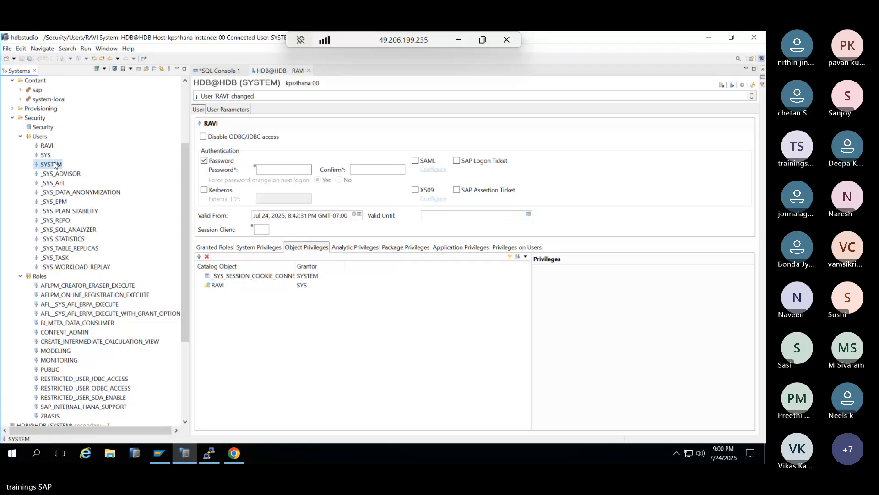
{"action": "right_click", "coordinate": [69, 165]}
{"action": "left_click", "coordinate": [88, 190]}
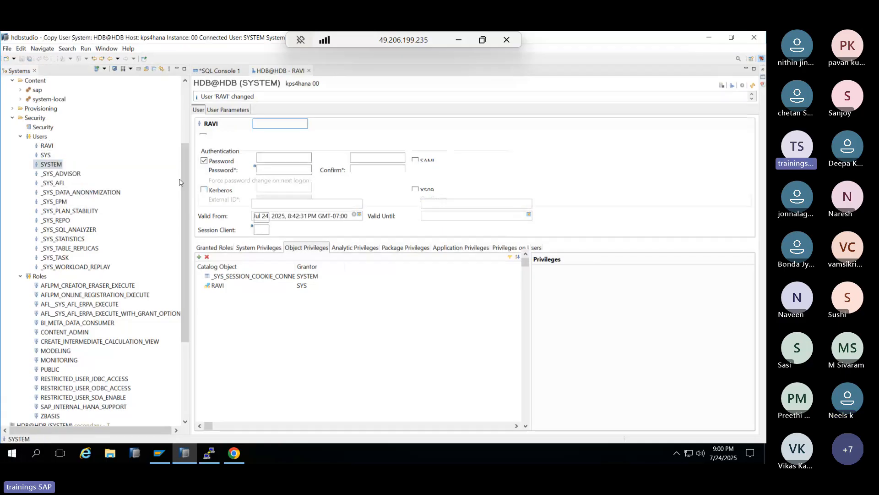
- Name it USER1, set and confirm a password, disable forced password change, and deploy
{"action": "type", "text": "USER1"}
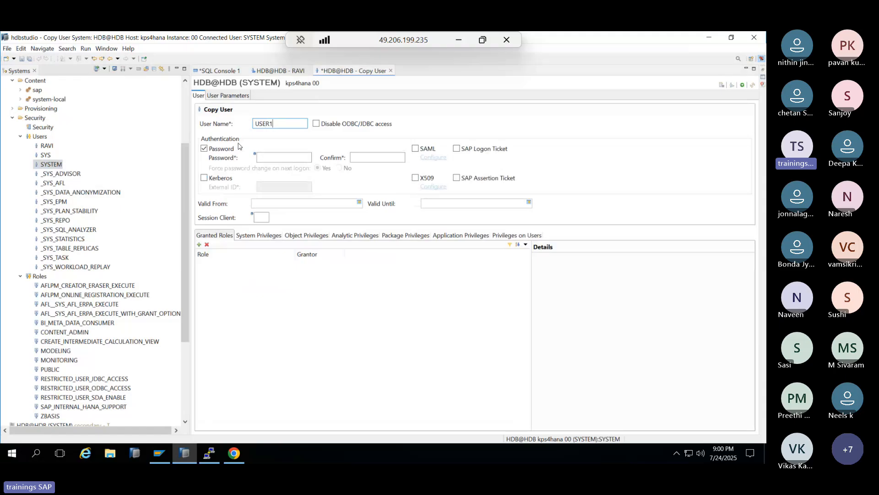
{"action": "left_click", "coordinate": [264, 157]}
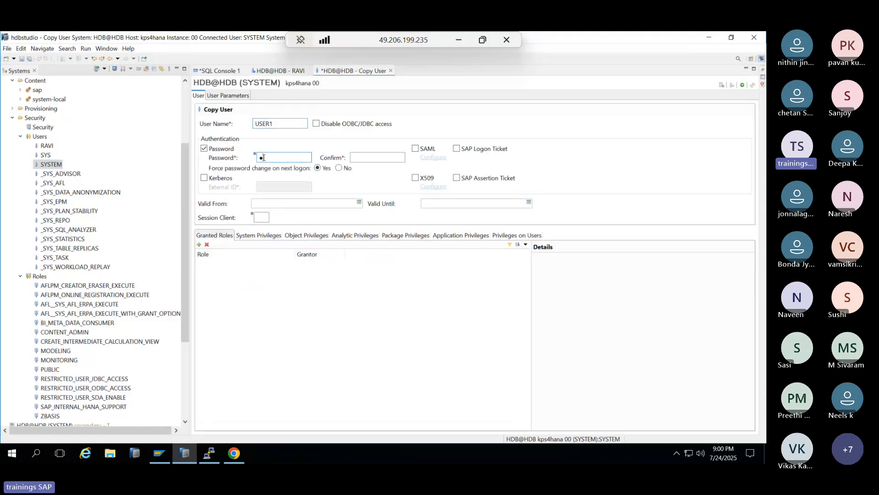
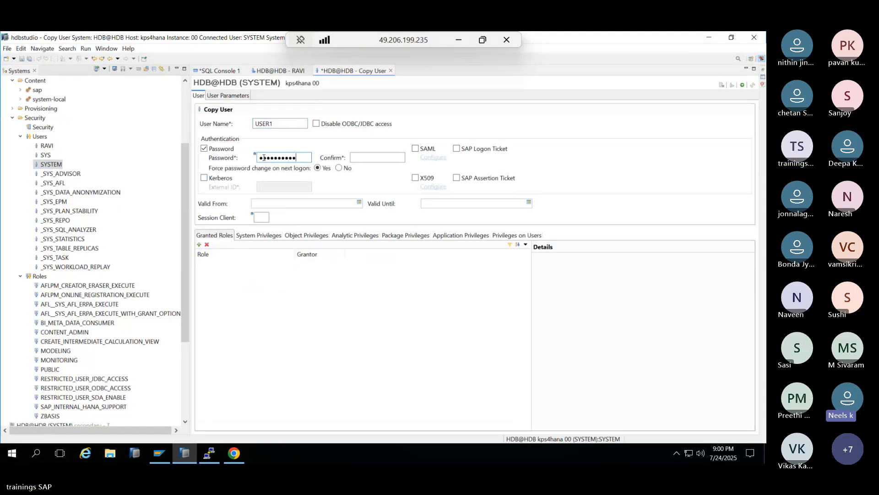
{"action": "key", "text": "Tab"}
{"action": "type", "text": "••••••••••"}
{"action": "left_click", "coordinate": [345, 169]}
{"action": "left_click", "coordinate": [743, 87]}
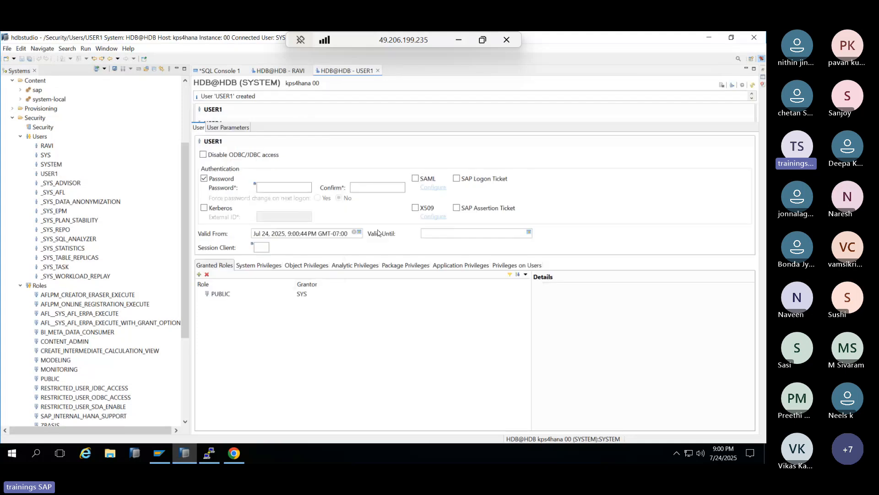
- Check USER1's object privileges, then open SYSTEM's details and inspect its ADAPTER ADMIN system privilege
{"action": "left_click", "coordinate": [306, 266]}
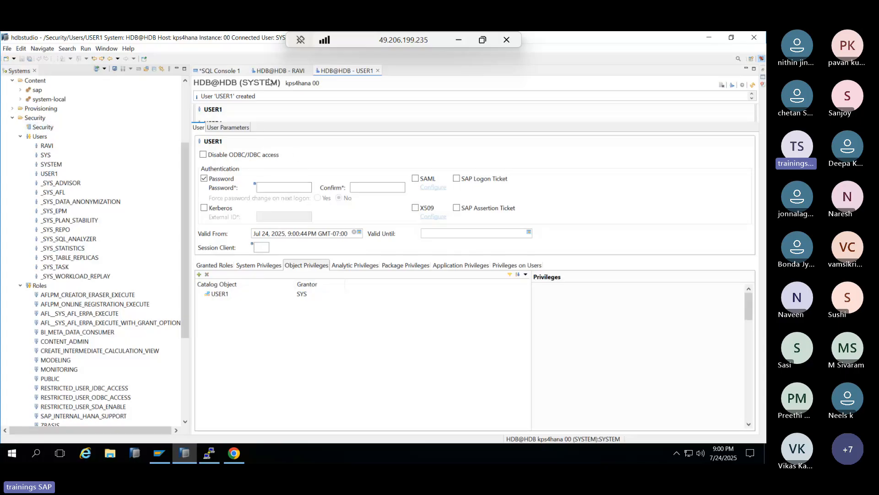
{"action": "left_click", "coordinate": [49, 165]}
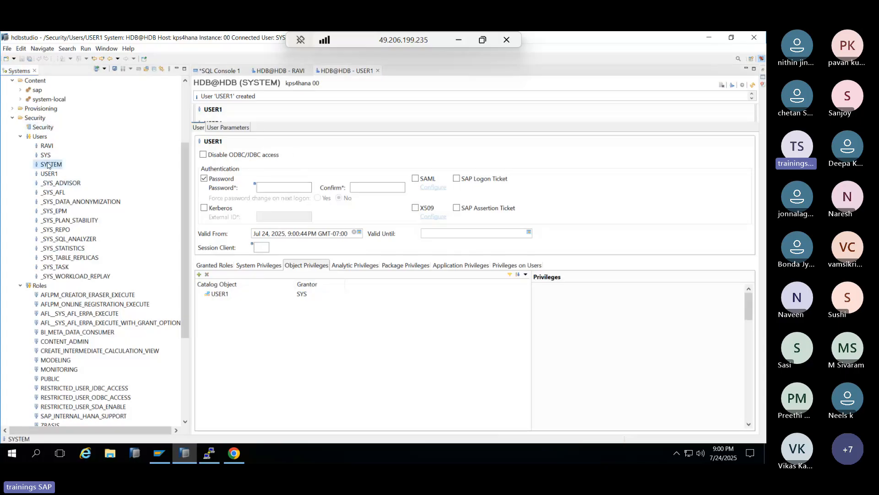
{"action": "double_click", "coordinate": [49, 164]}
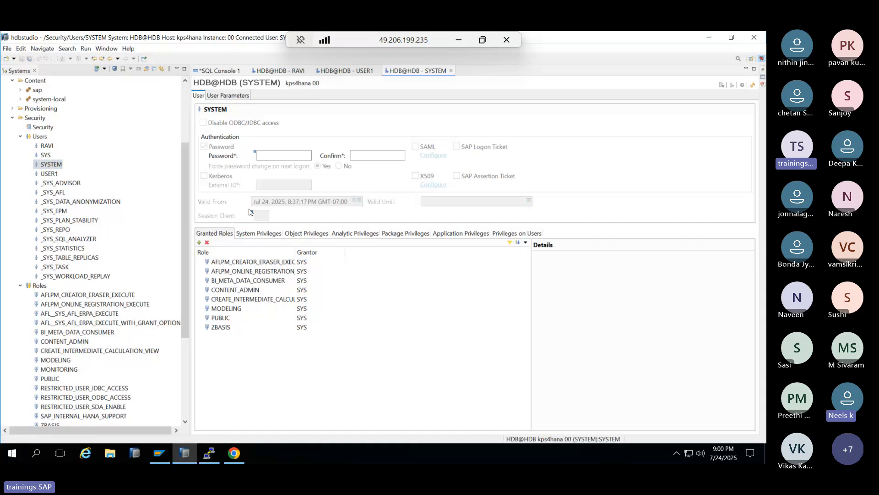
{"action": "left_click", "coordinate": [39, 137]}
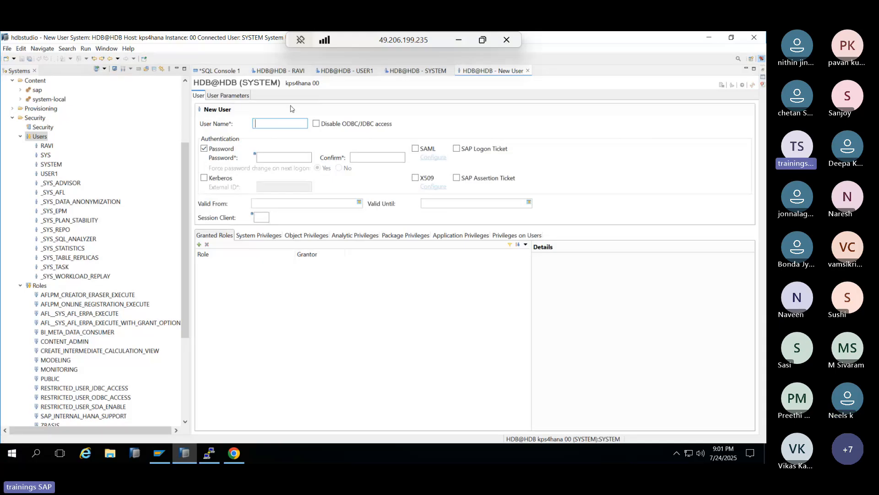
{"action": "left_click", "coordinate": [417, 70]}
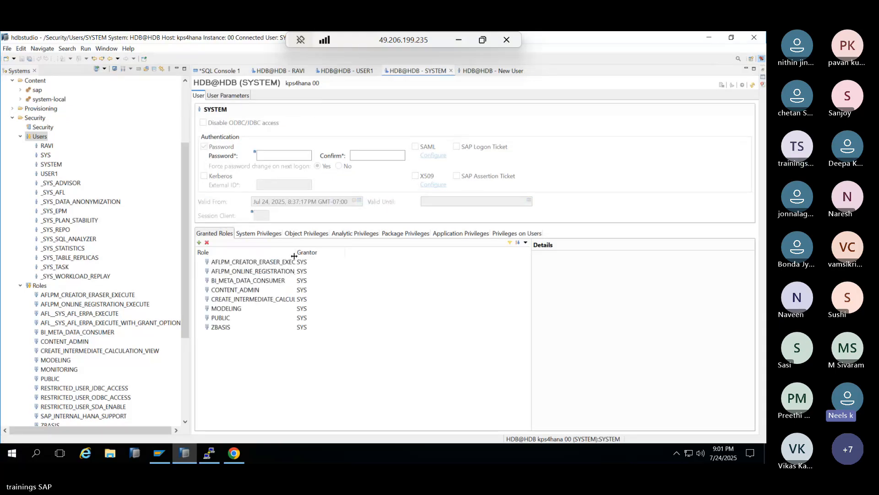
{"action": "left_click", "coordinate": [256, 234]}
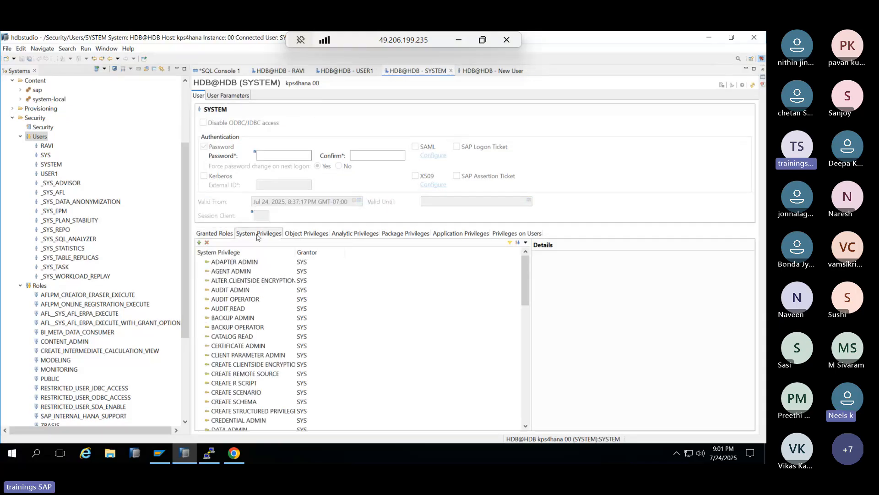
{"action": "left_click", "coordinate": [234, 261]}
- Close the unused New User form and the SYSTEM user's editor
{"action": "left_click", "coordinate": [483, 71]}
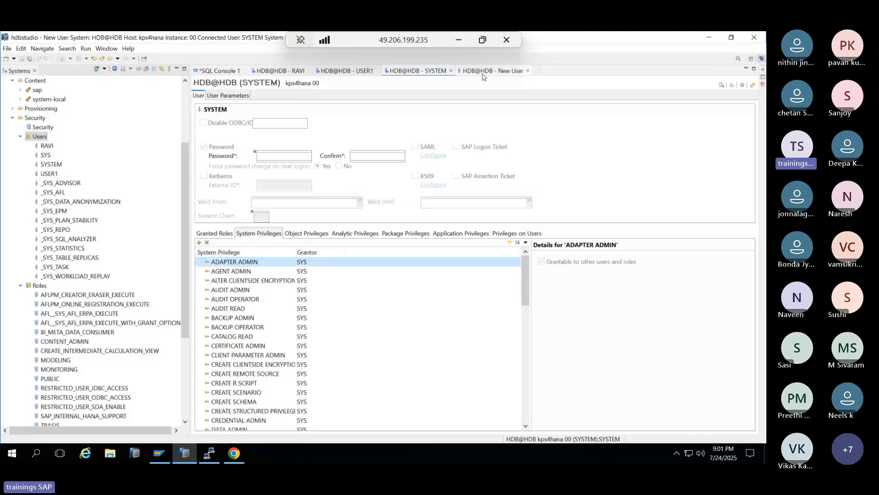
{"action": "left_click", "coordinate": [251, 236]}
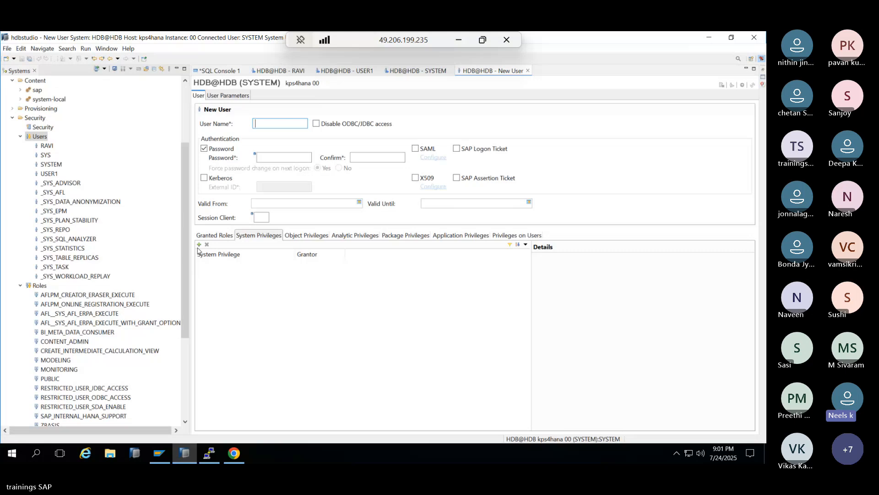
{"action": "left_click", "coordinate": [527, 72]}
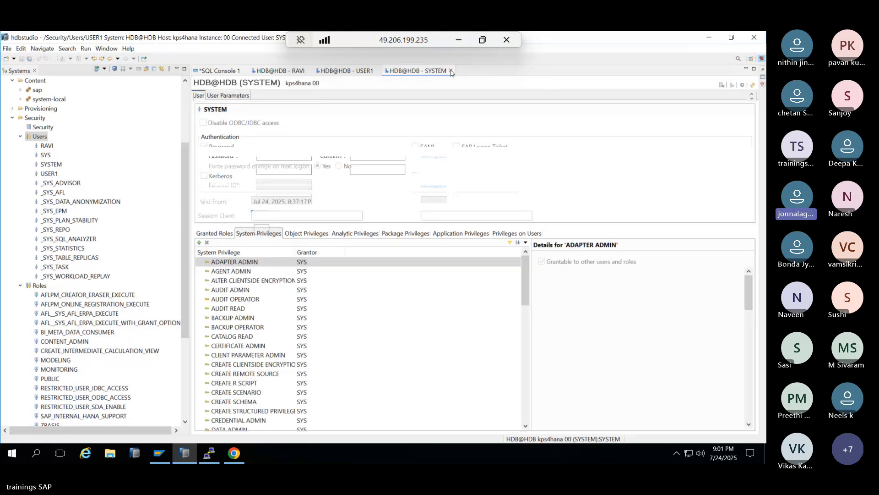
{"action": "left_click", "coordinate": [451, 71]}
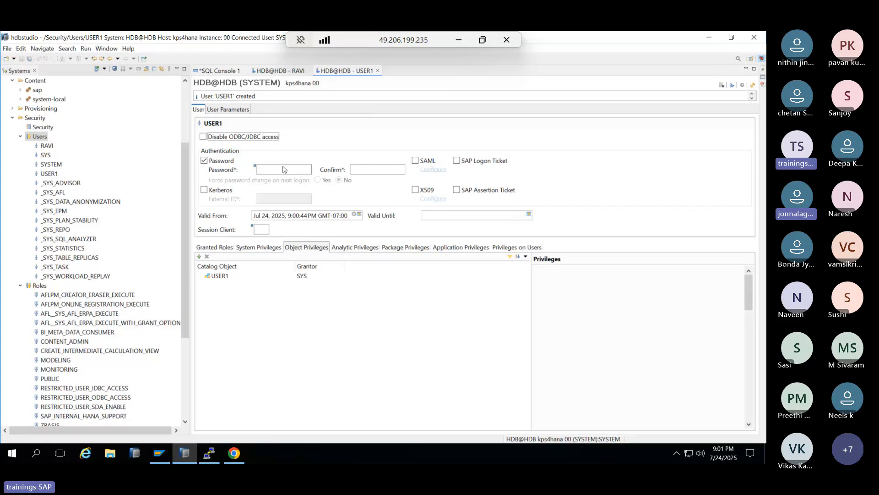
- Collapse HDB@HDB Security and Content, expand SYSTEMDB@HDB Security, then minimize the remote session
{"action": "left_click", "coordinate": [13, 122]}
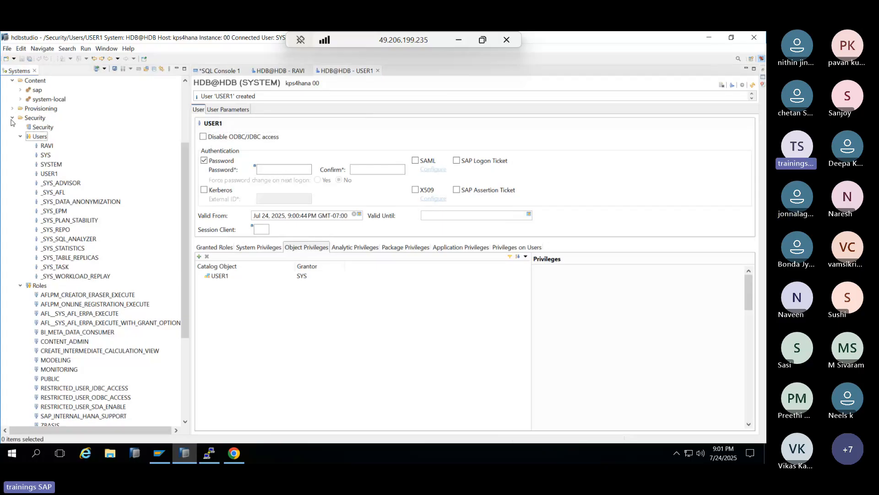
{"action": "left_click", "coordinate": [12, 118]}
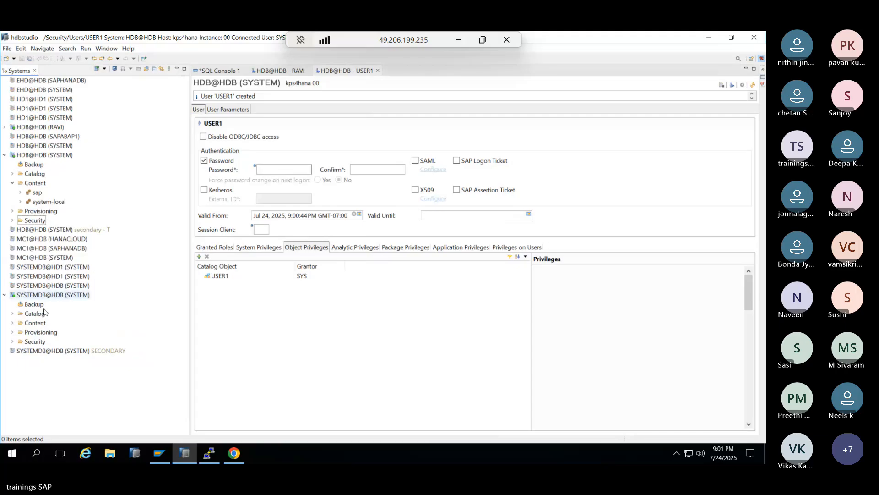
{"action": "left_click", "coordinate": [13, 341]}
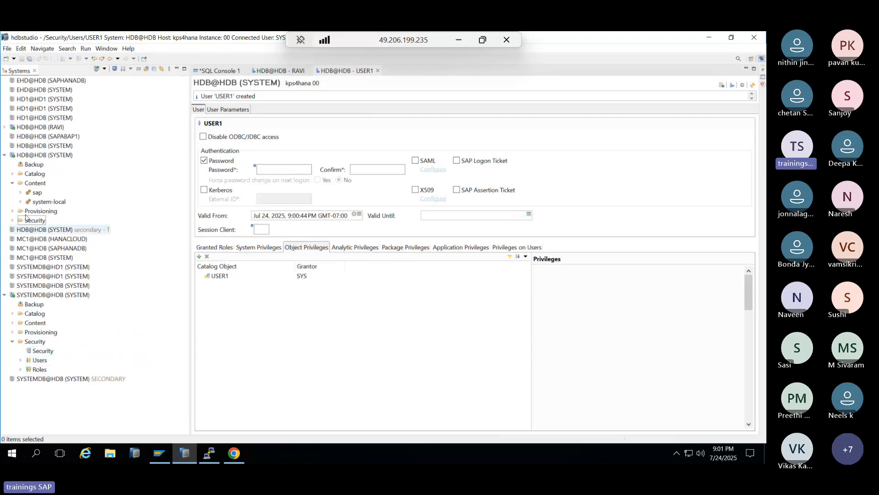
{"action": "left_click", "coordinate": [15, 184]}
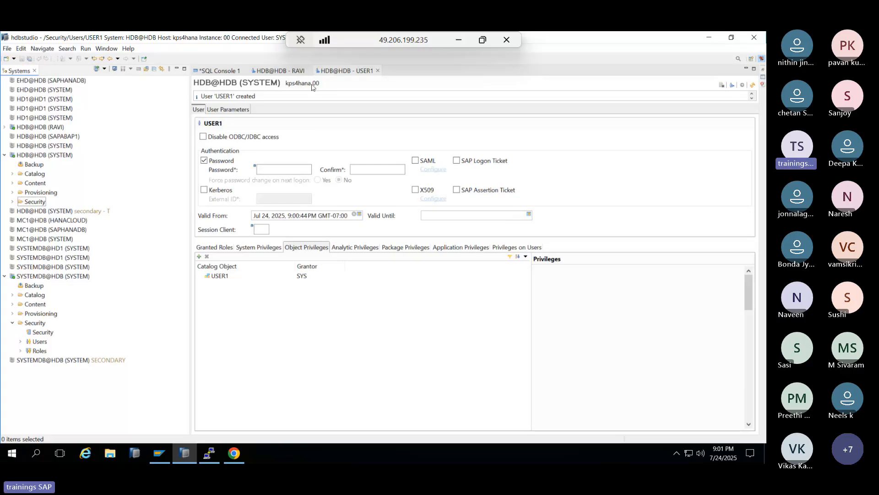
{"action": "left_click", "coordinate": [48, 277]}
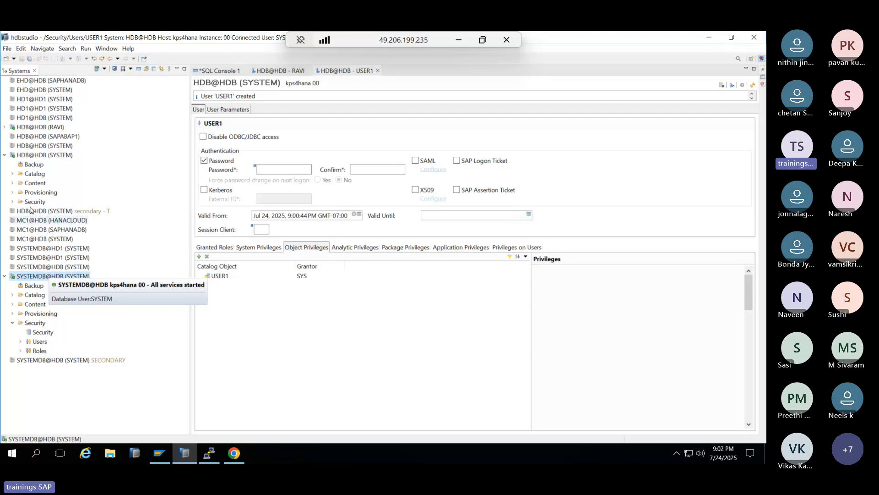
{"action": "left_click", "coordinate": [34, 156]}
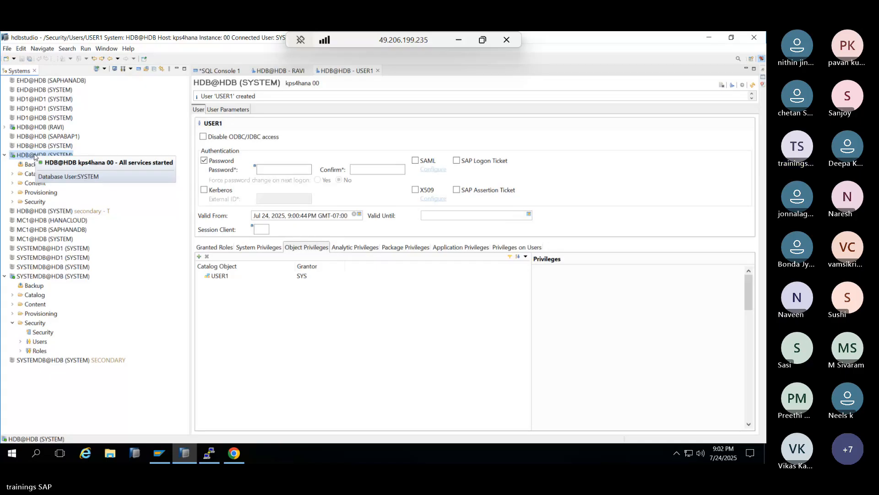
{"action": "left_click", "coordinate": [460, 39]}
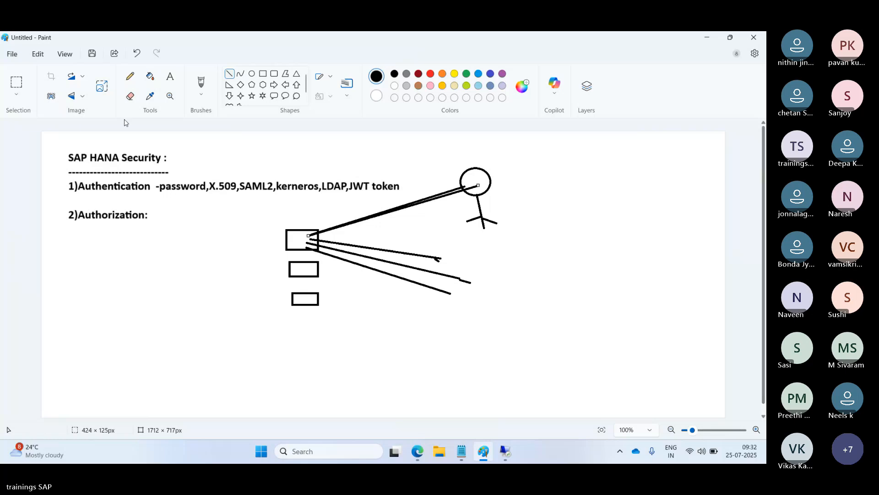
- Start a new Paint canvas without saving the sketch, draw a text box, then return to HANA Studio
{"action": "left_click", "coordinate": [11, 55]}
{"action": "left_click", "coordinate": [29, 71]}
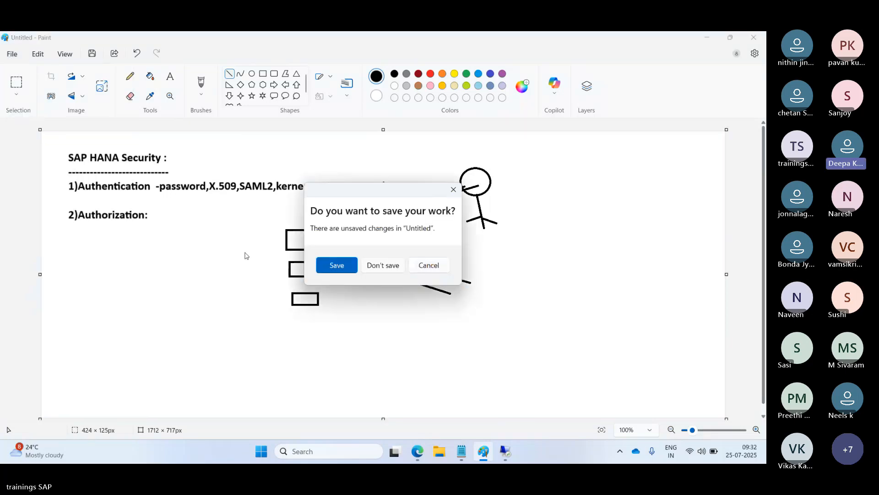
{"action": "left_click", "coordinate": [383, 266]}
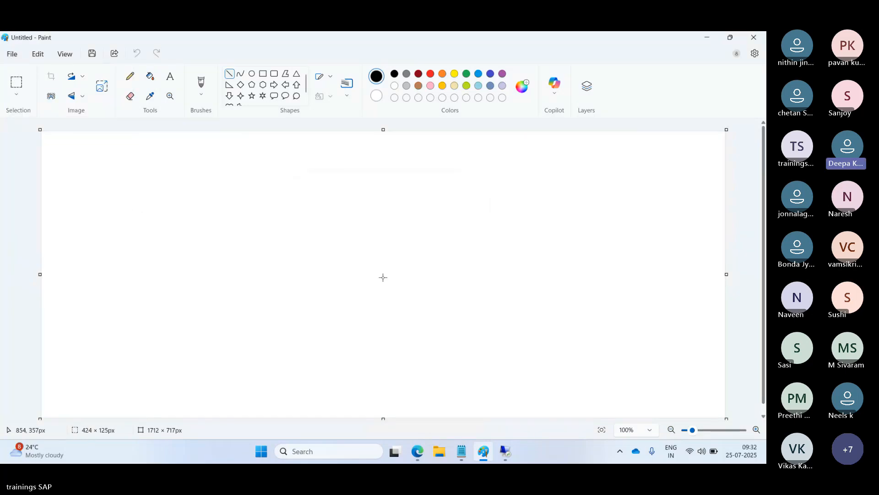
{"action": "left_click", "coordinate": [169, 80]}
{"action": "left_click_drag", "start_coordinate": [57, 137], "coordinate": [714, 413]}
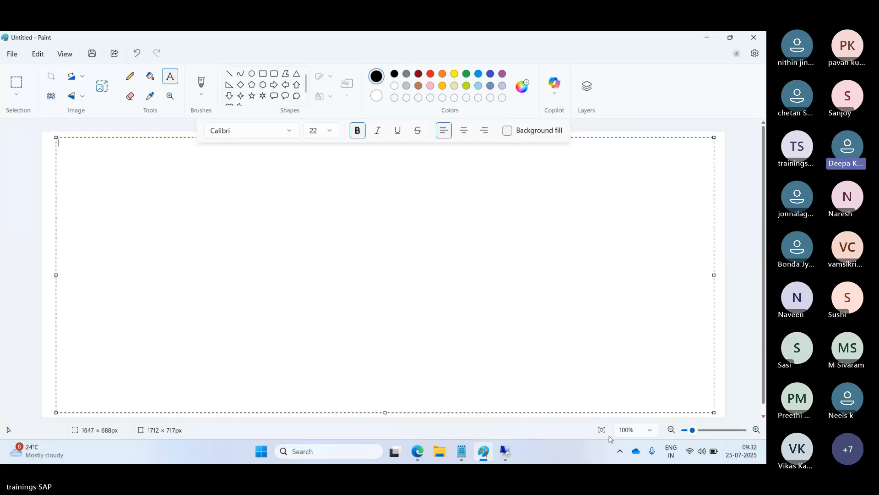
{"action": "left_click", "coordinate": [505, 451]}
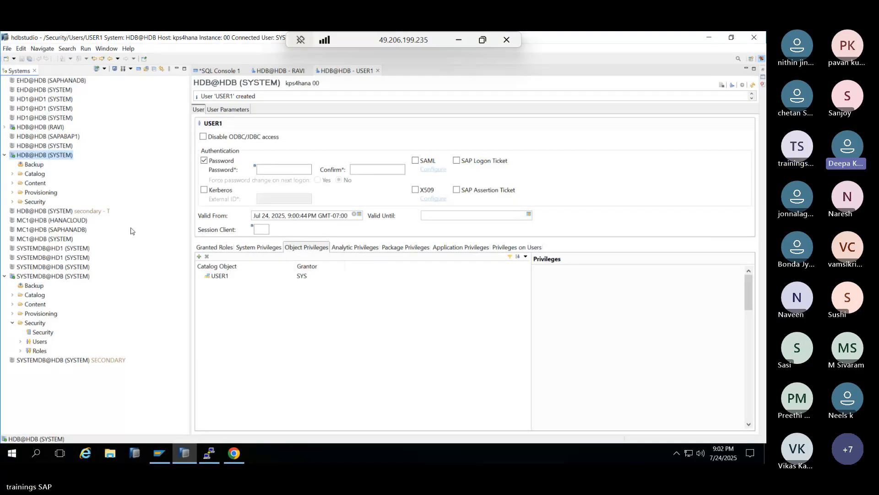
- Browse HDB@HDB Catalog > SYS > Tables and select table P_ROLES_
{"action": "left_click", "coordinate": [12, 202]}
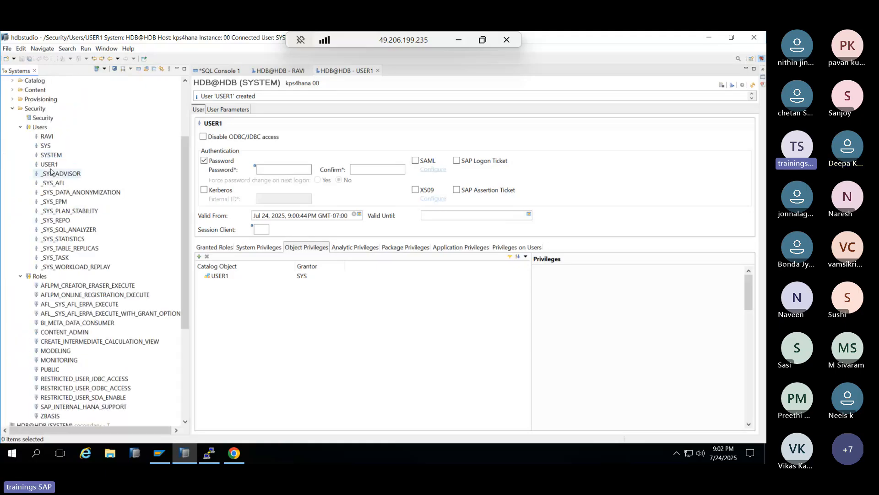
{"action": "left_click", "coordinate": [21, 128]}
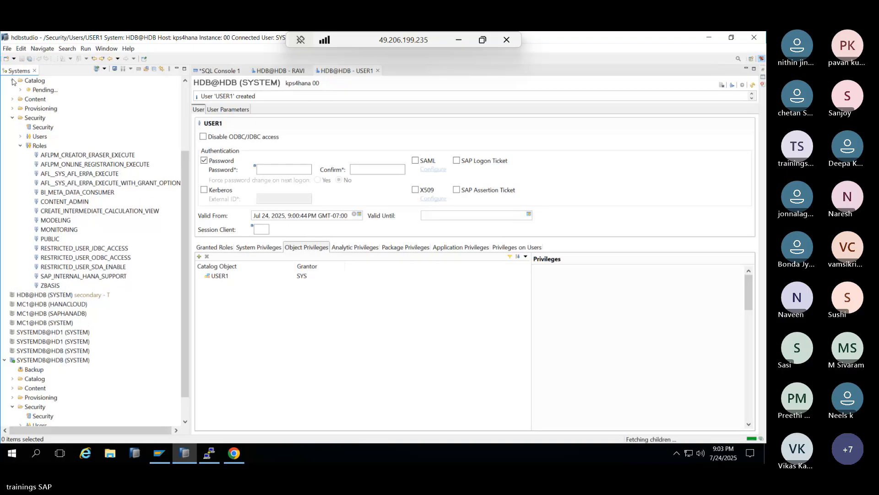
{"action": "left_click", "coordinate": [12, 81]}
{"action": "left_click", "coordinate": [20, 99]}
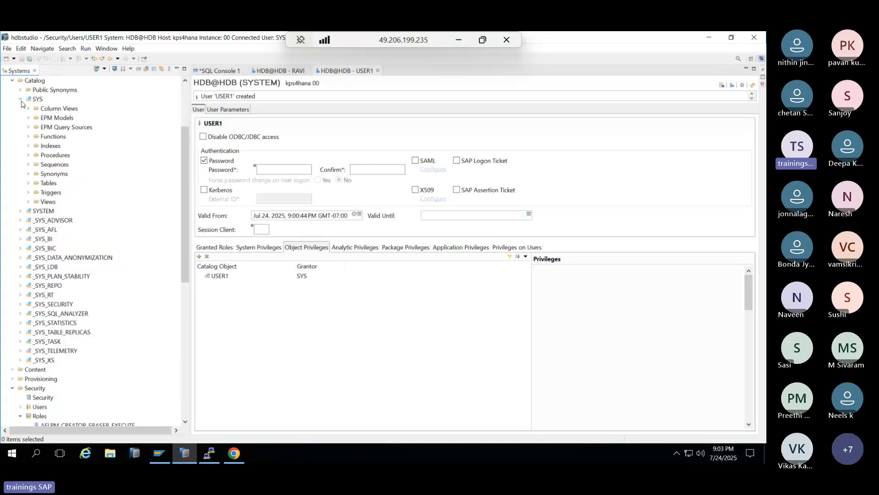
{"action": "left_click", "coordinate": [28, 184]}
{"action": "left_click", "coordinate": [29, 183]}
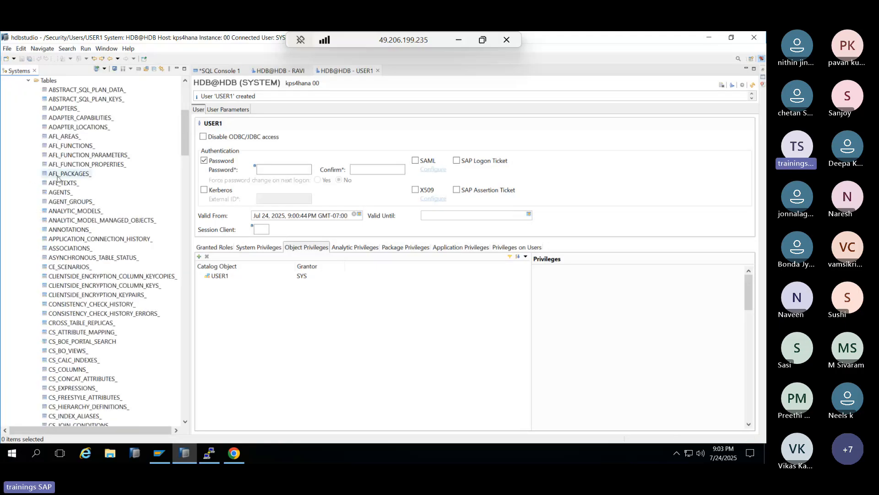
{"action": "scroll", "coordinate": [72, 269], "scroll_direction": "down", "scroll_amount": 20}
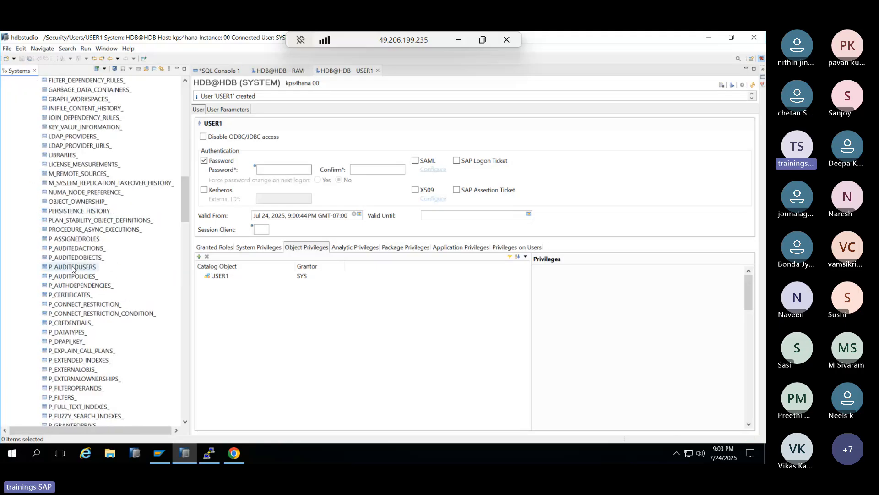
{"action": "scroll", "coordinate": [72, 269], "scroll_direction": "down", "scroll_amount": 15}
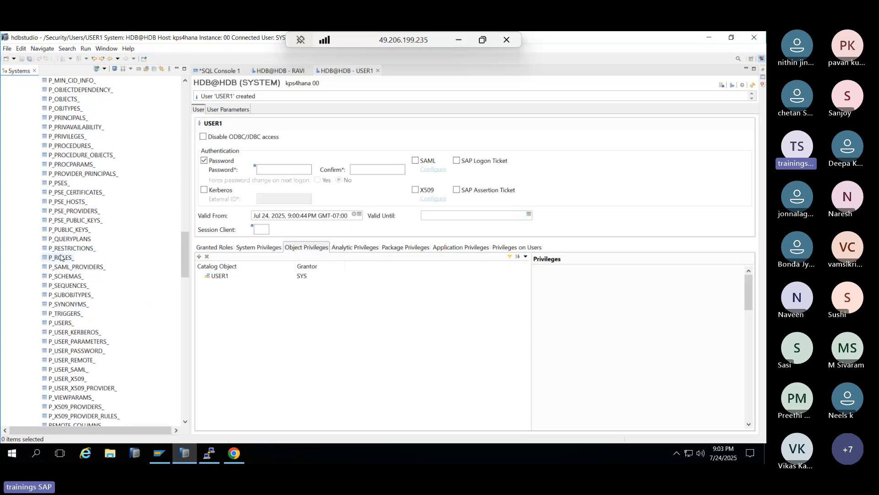
{"action": "left_click", "coordinate": [60, 258]}
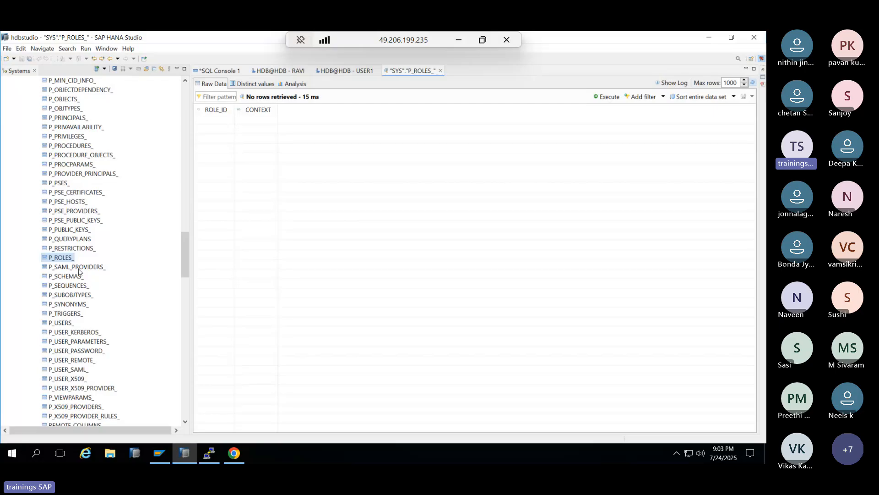
- Scroll the SYS tables to select RS_VIEWS_, then return to SQL Console 1
{"action": "scroll", "coordinate": [82, 284], "scroll_direction": "down", "scroll_amount": 4}
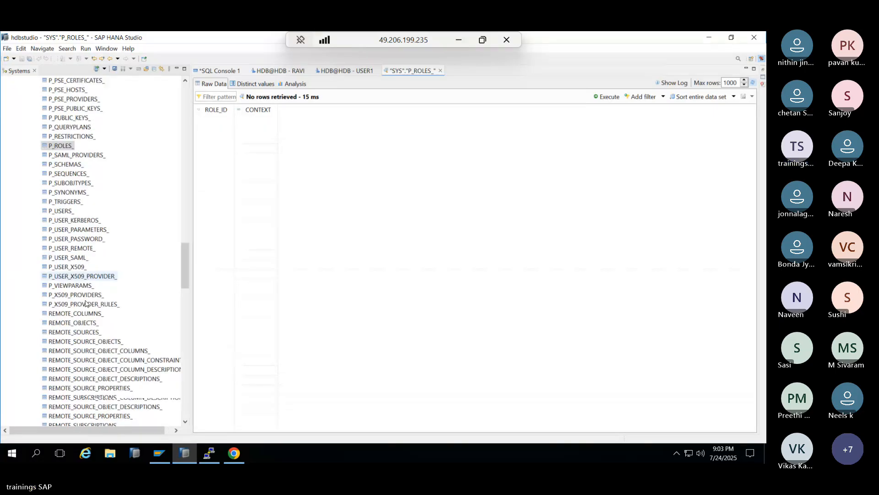
{"action": "scroll", "coordinate": [85, 304], "scroll_direction": "down", "scroll_amount": 7}
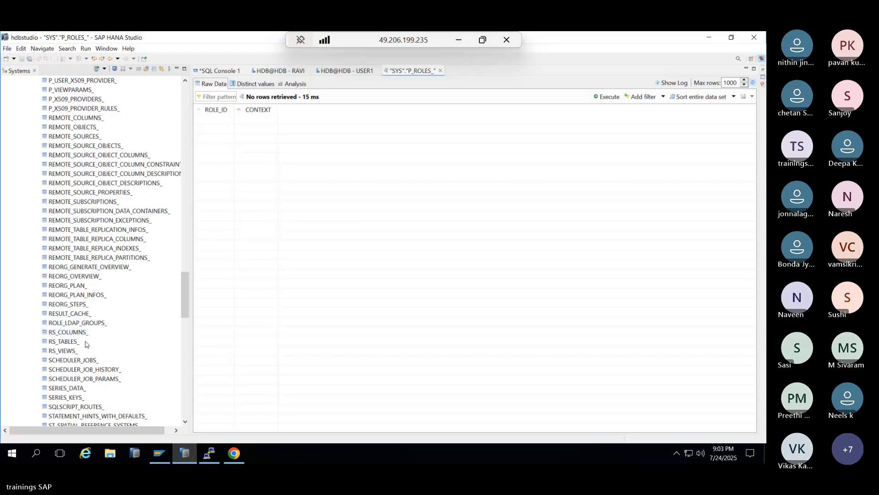
{"action": "scroll", "coordinate": [66, 327], "scroll_direction": "down", "scroll_amount": 1}
{"action": "left_click", "coordinate": [65, 322]}
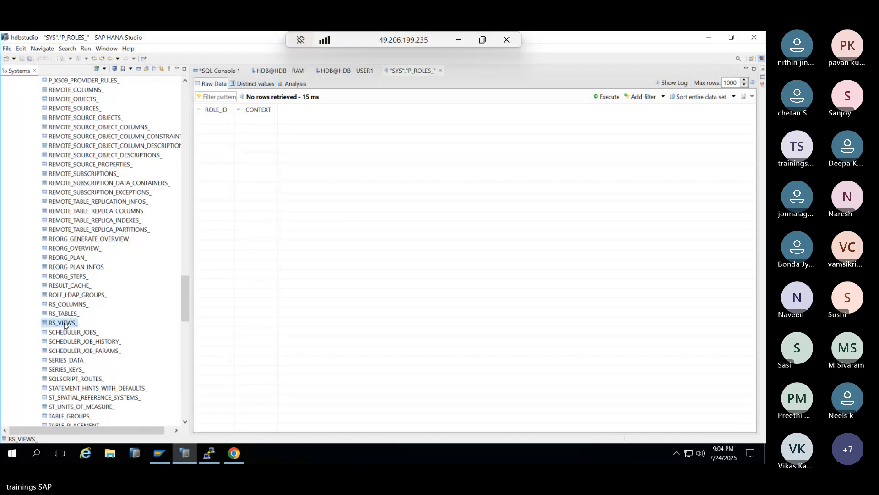
{"action": "scroll", "coordinate": [65, 324], "scroll_direction": "down", "scroll_amount": 3}
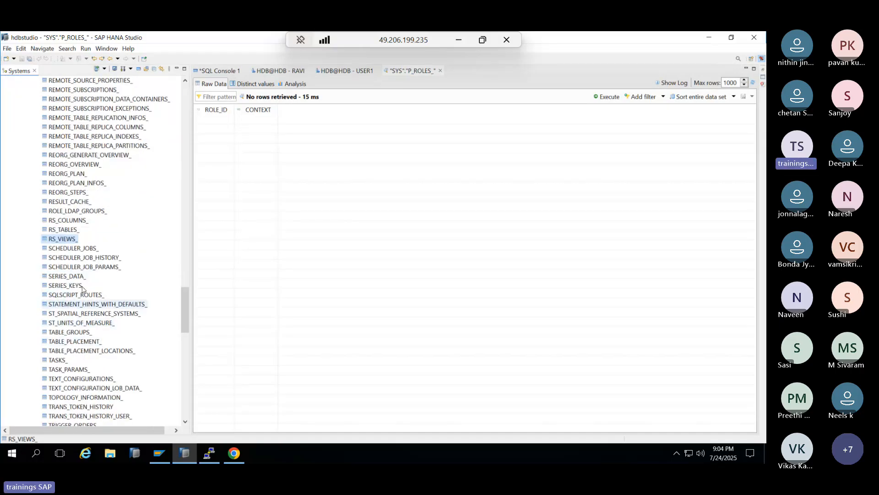
{"action": "left_click", "coordinate": [219, 71]}
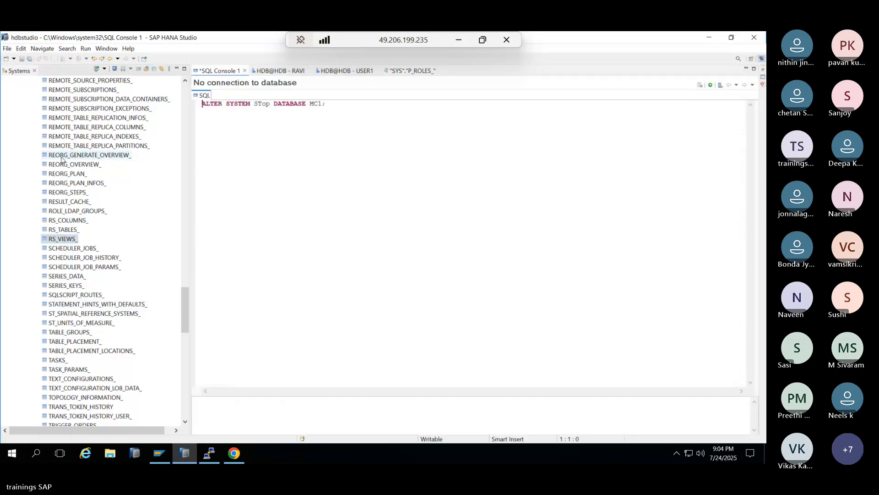
- Open a new SQL console on HDB@HDB (SYSTEM), run select * from SYS.ROLES, then select ROLES for editing
{"action": "scroll", "coordinate": [66, 170], "scroll_direction": "up", "scroll_amount": 20}
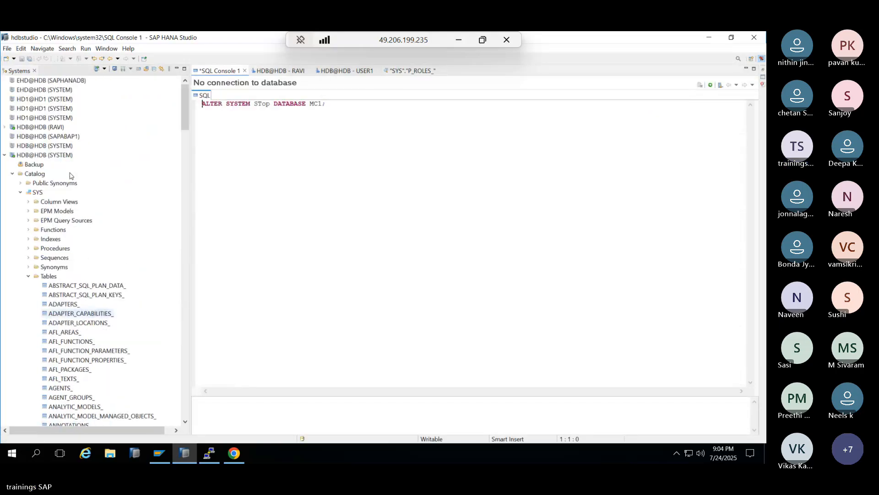
{"action": "right_click", "coordinate": [25, 155]}
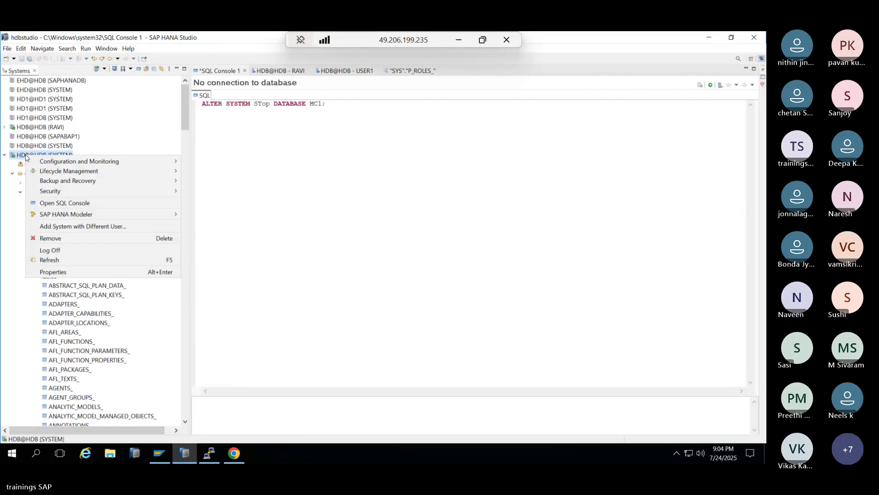
{"action": "left_click", "coordinate": [176, 203]}
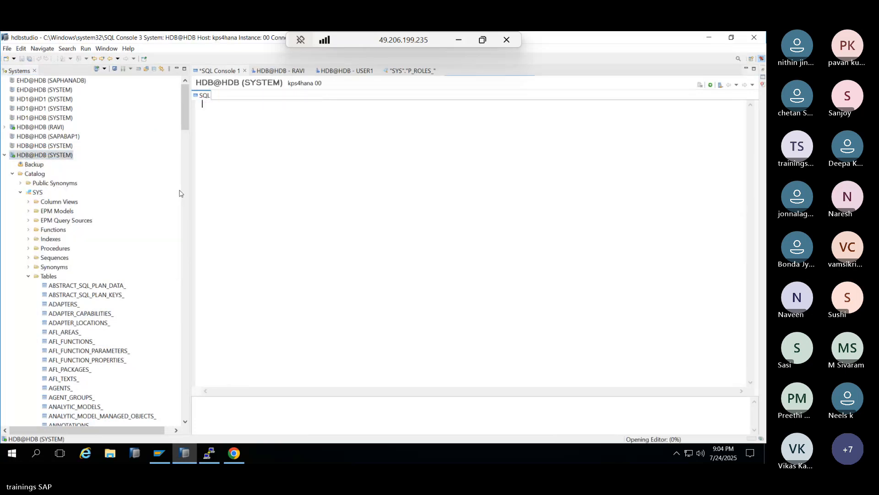
{"action": "type", "text": "select "}
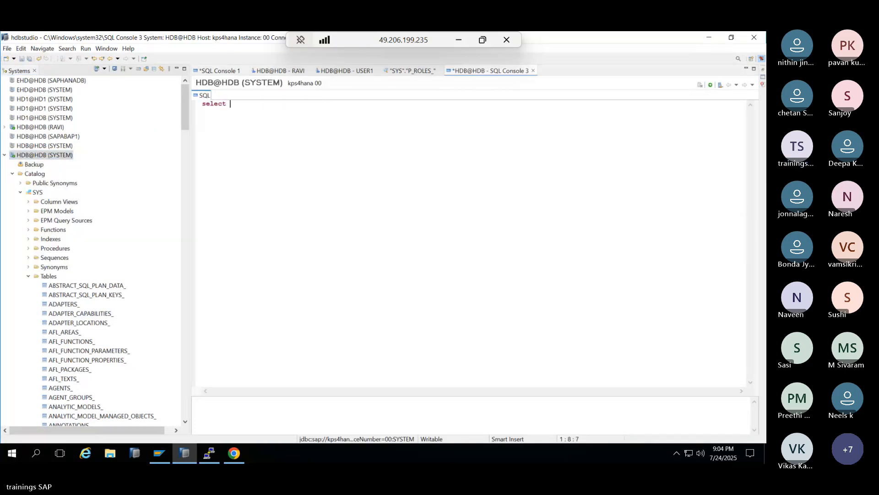
{"action": "type", "text": "* from "}
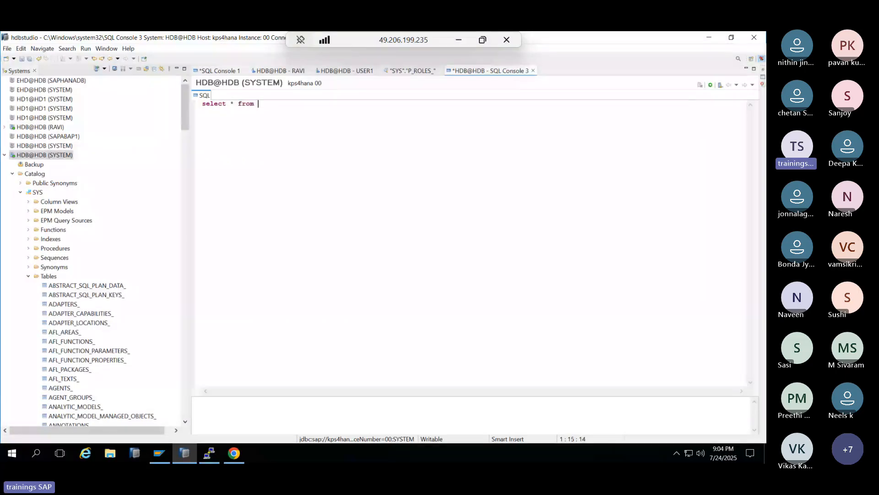
{"action": "type", "text": "SYS.ROLES"}
{"action": "left_click", "coordinate": [710, 85]}
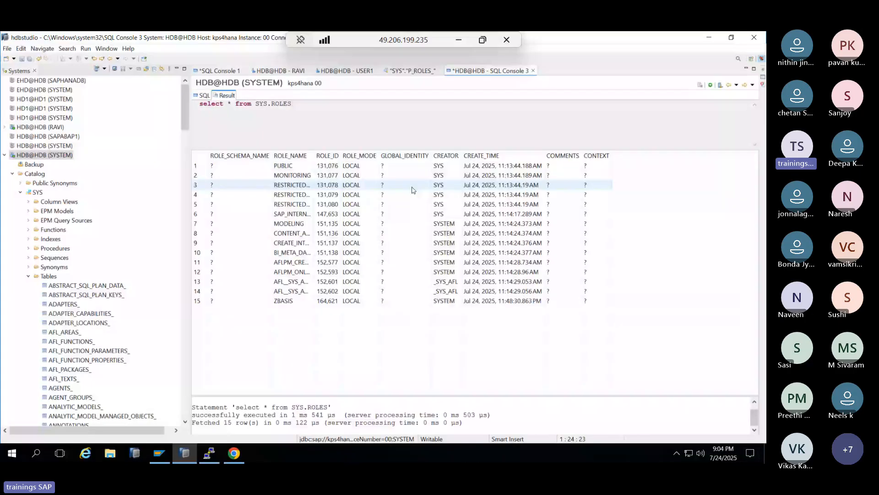
{"action": "double_click", "coordinate": [277, 109]}
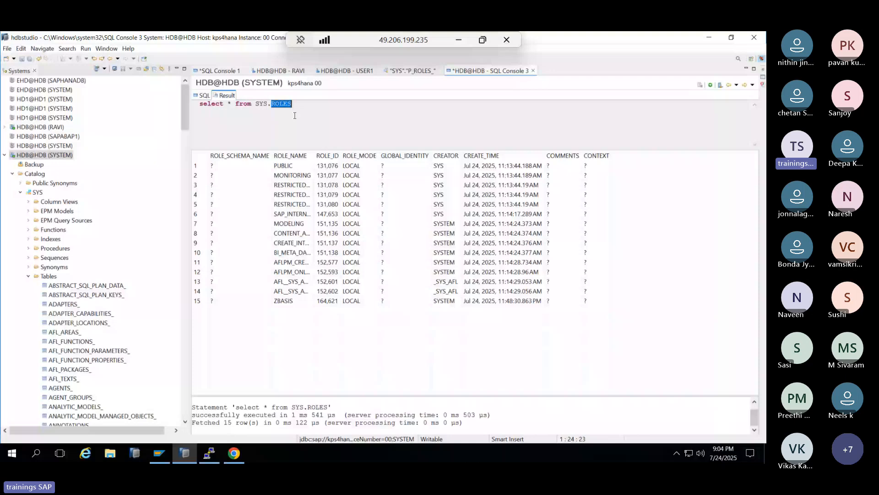
{"action": "left_click", "coordinate": [206, 96]}
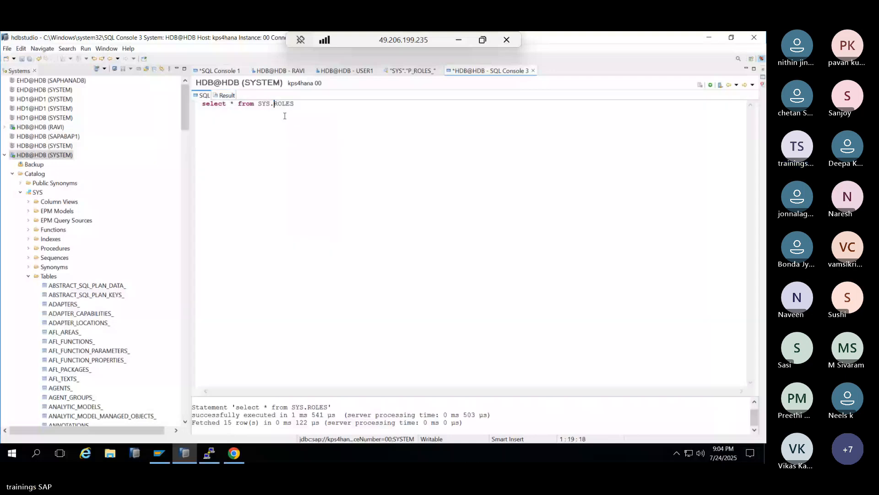
- Query SYS.GRANTED_ROLES and review its grants, marking the RAVI grant of PUBLIC
{"action": "type", "text": "GRANTED"}
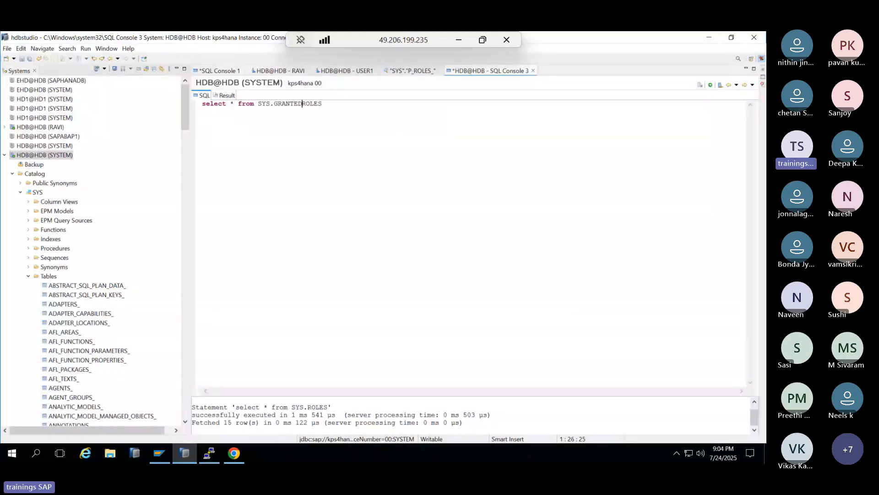
{"action": "type", "text": "_"}
{"action": "left_click", "coordinate": [710, 85]}
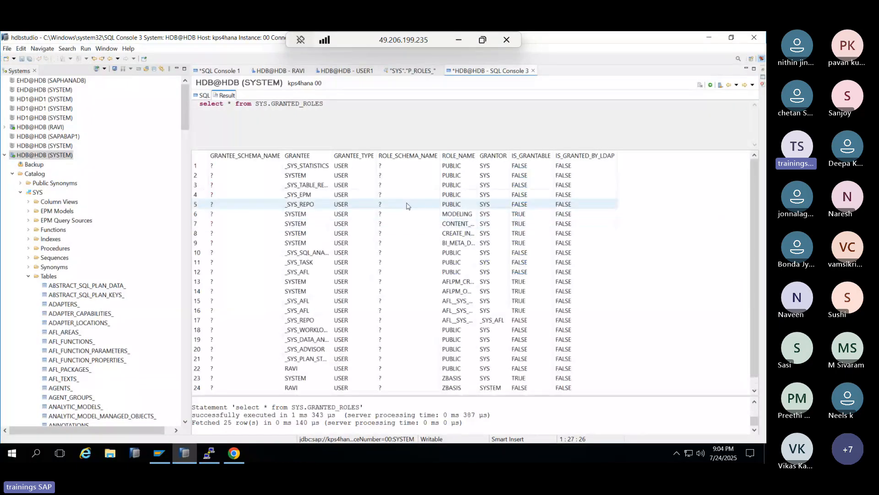
{"action": "scroll", "coordinate": [421, 222], "scroll_direction": "down", "scroll_amount": 1}
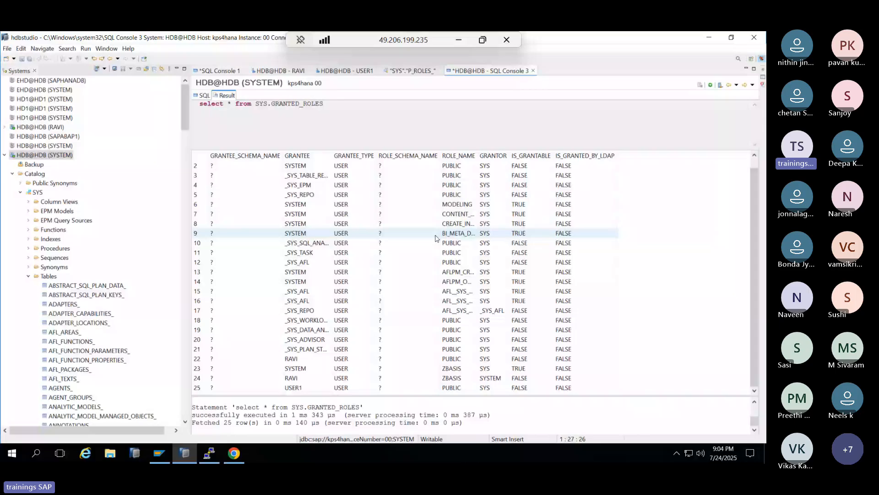
{"action": "left_click", "coordinate": [293, 359]}
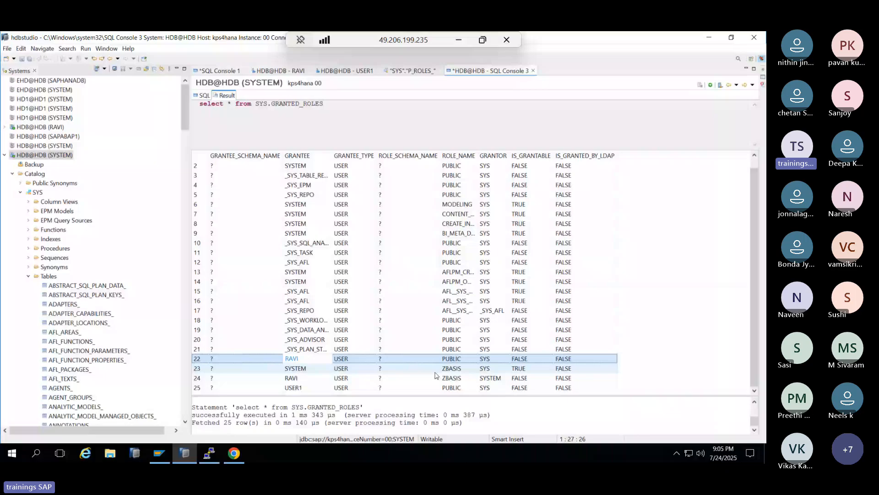
{"action": "left_click", "coordinate": [204, 96]}
- Try SYS.ROLES_PRIVILEGES and SYS.ROLE_PRIVILEGES, both rejected as invalid tables, then erase the view name
{"action": "left_click_drag", "start_coordinate": [274, 104], "coordinate": [330, 106]}
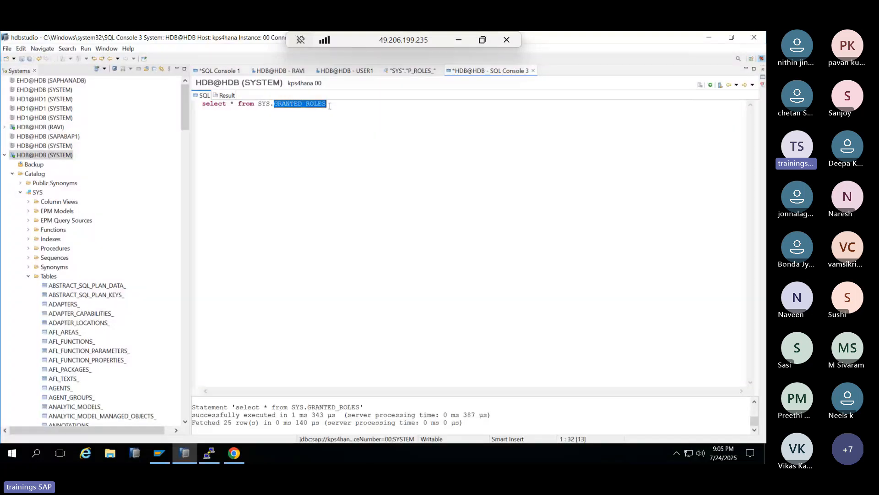
{"action": "type", "text": "ROLES"}
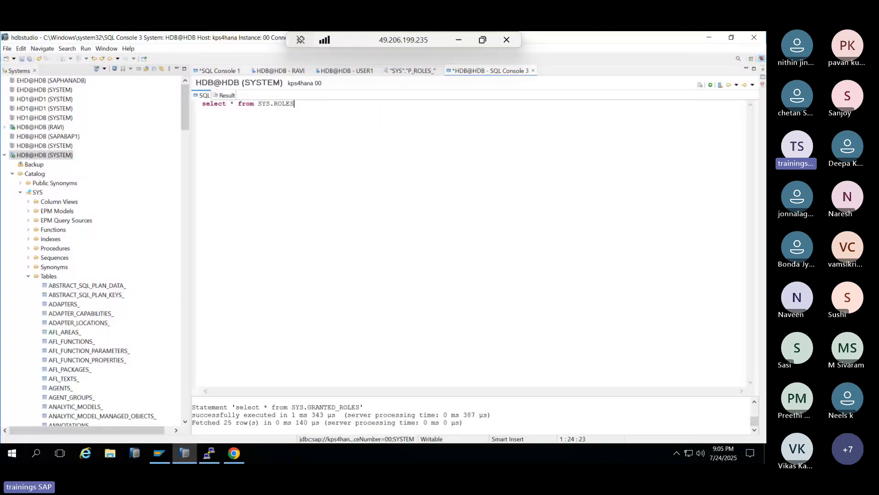
{"action": "type", "text": "_PRIVILEGES;"}
{"action": "key", "text": "F8"}
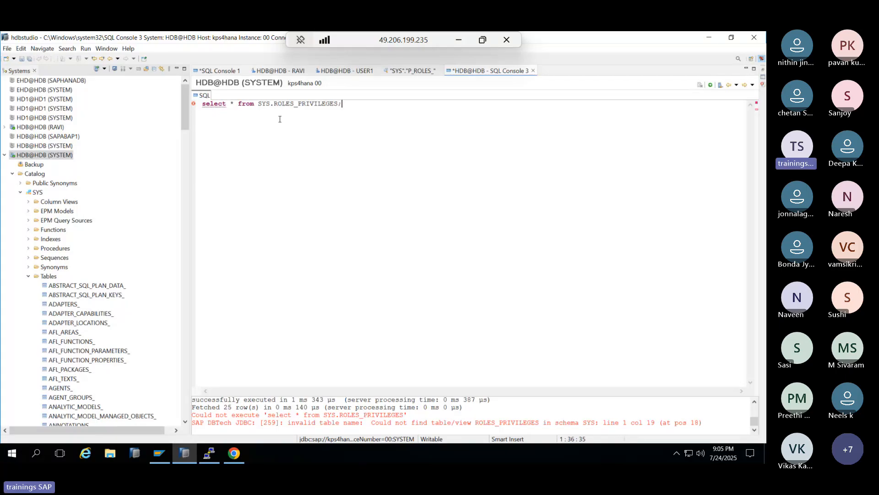
{"action": "left_click", "coordinate": [296, 111]}
{"action": "key", "text": "BackSpace"}
{"action": "left_click", "coordinate": [721, 86]}
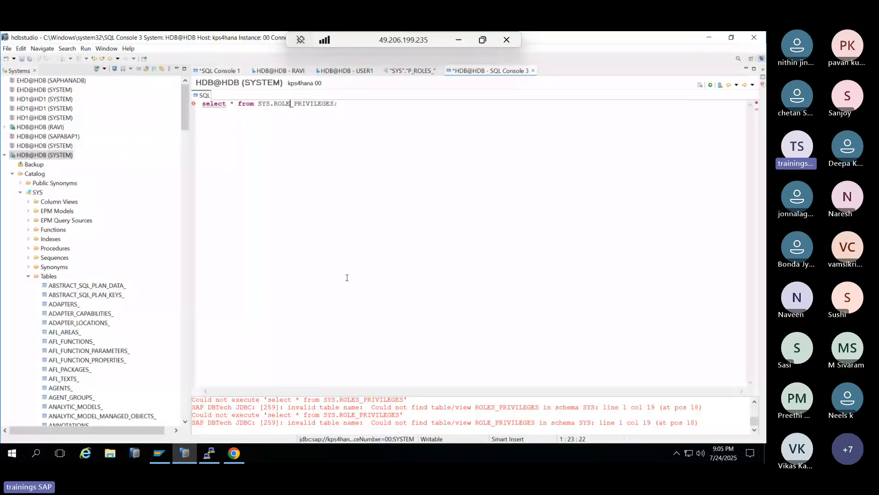
{"action": "left_click", "coordinate": [352, 109]}
{"action": "key", "text": "BackSpace"}
{"action": "key", "text": "BackSpace"}
{"action": "key", "text": "BackSpace"}
{"action": "key", "text": "BackSpace"}
{"action": "key", "text": "BackSpace"}
{"action": "key", "text": "BackSpace"}
{"action": "key", "text": "BackSpace"}
{"action": "key", "text": "BackSpace"}
{"action": "key", "text": "BackSpace"}
{"action": "key", "text": "BackSpace"}
{"action": "key", "text": "BackSpace"}
{"action": "key", "text": "BackSpace"}
{"action": "key", "text": "BackSpace"}
{"action": "key", "text": "BackSpace"}
{"action": "key", "text": "BackSpace"}
{"action": "key", "text": "BackSpace"}
- Run select * from SYS.USERS, mark the RAVI and USER1 rows, and collapse the SYS schema
{"action": "type", "text": "USER"}
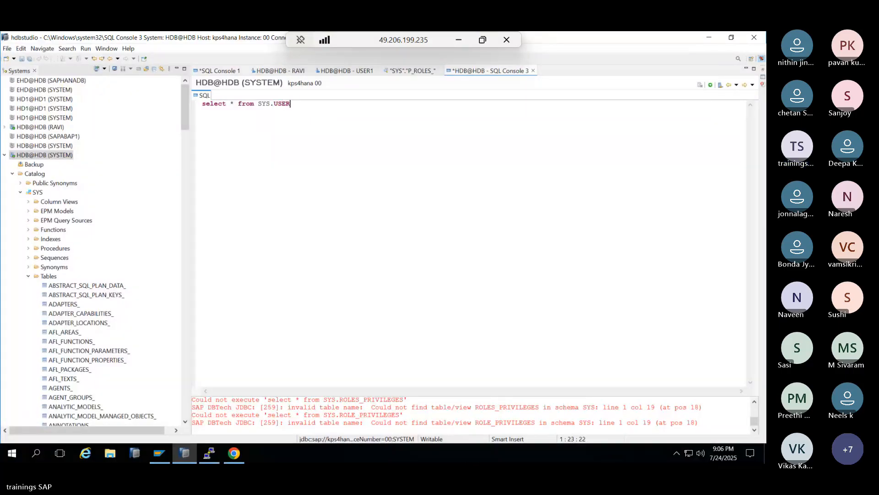
{"action": "type", "text": "S"}
{"action": "key", "text": "F8"}
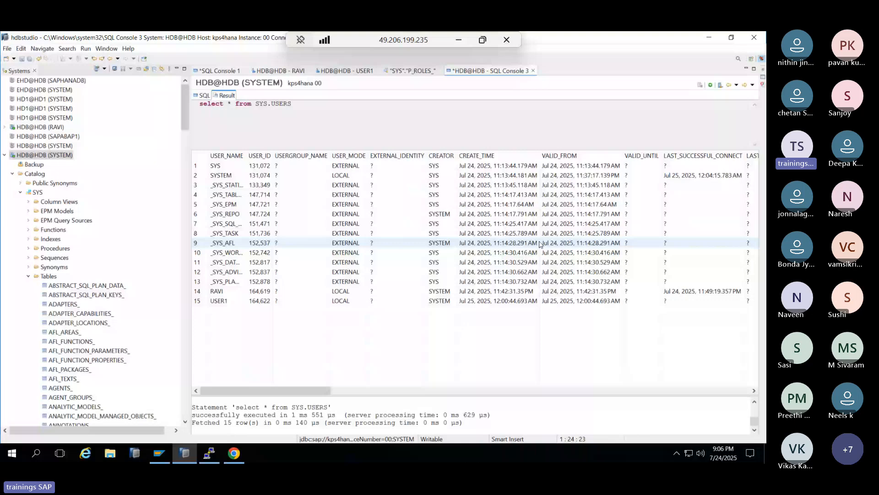
{"action": "left_click", "coordinate": [350, 293]}
{"action": "left_click", "coordinate": [230, 302]}
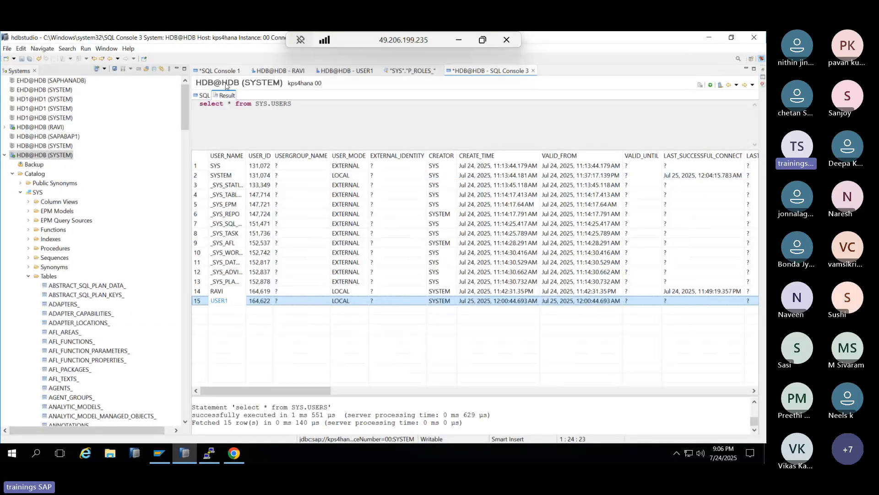
{"action": "left_click", "coordinate": [201, 96]}
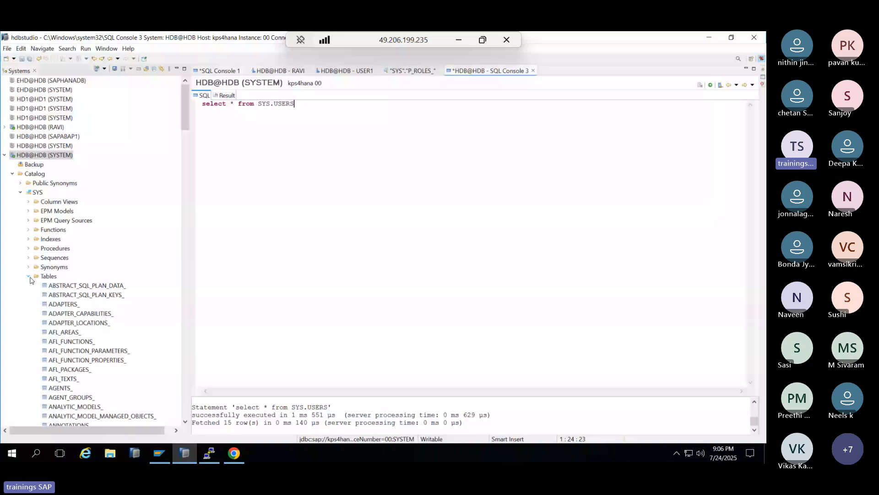
{"action": "left_click", "coordinate": [20, 192]}
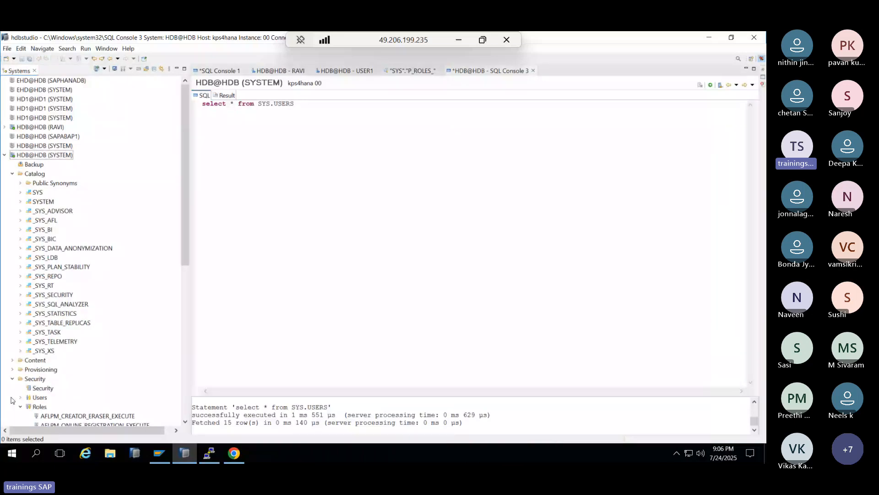
- Expand Security > Users in the catalog tree and check its available actions
{"action": "left_click", "coordinate": [20, 398]}
{"action": "scroll", "coordinate": [42, 225], "scroll_direction": "down", "scroll_amount": 2}
{"action": "right_click", "coordinate": [40, 221]}
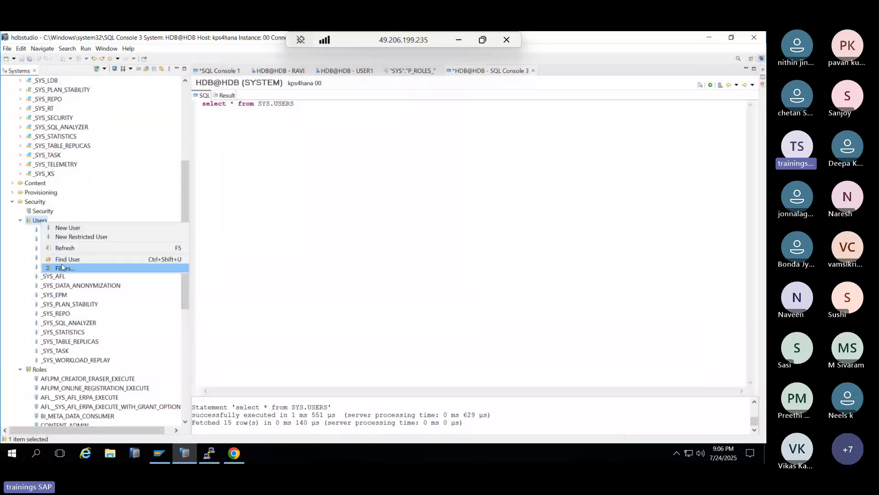
{"action": "left_click", "coordinate": [66, 296]}
{"action": "scroll", "coordinate": [64, 295], "scroll_direction": "down", "scroll_amount": 6}
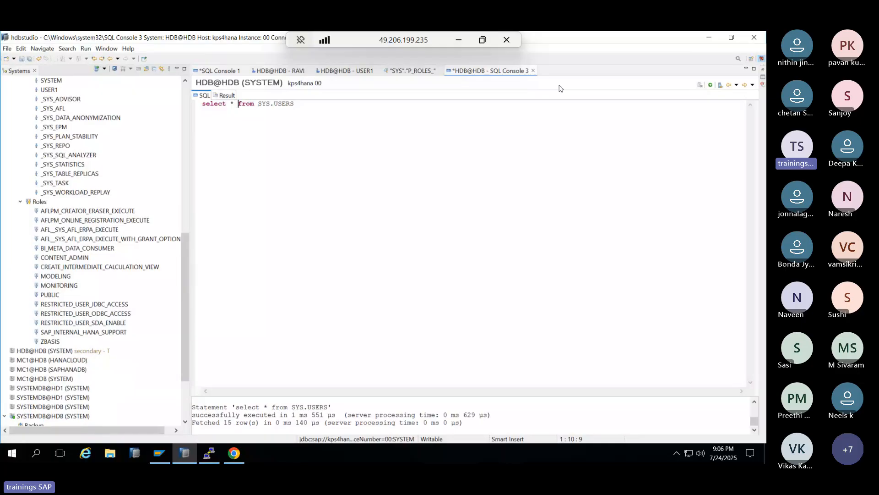
- Rerun the SYS.USERS query, cancel Export Result, scroll across all columns, and close SQL Console 3
{"action": "left_click", "coordinate": [711, 86]}
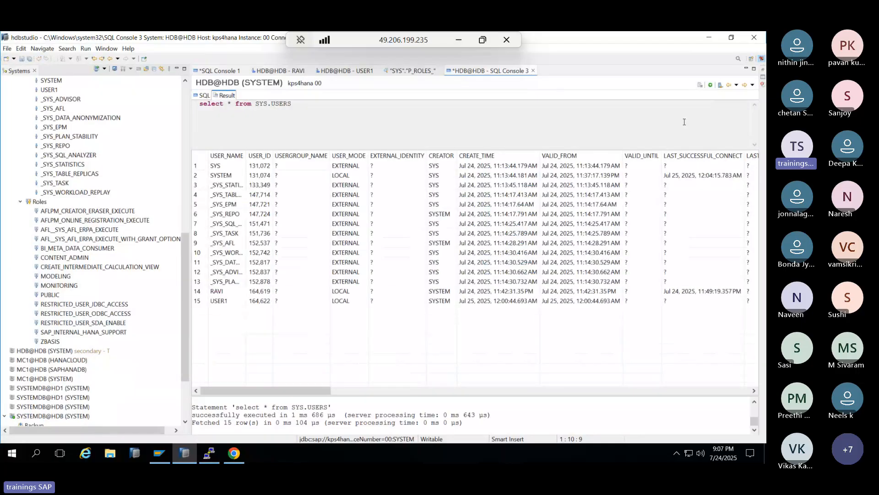
{"action": "right_click", "coordinate": [636, 138]}
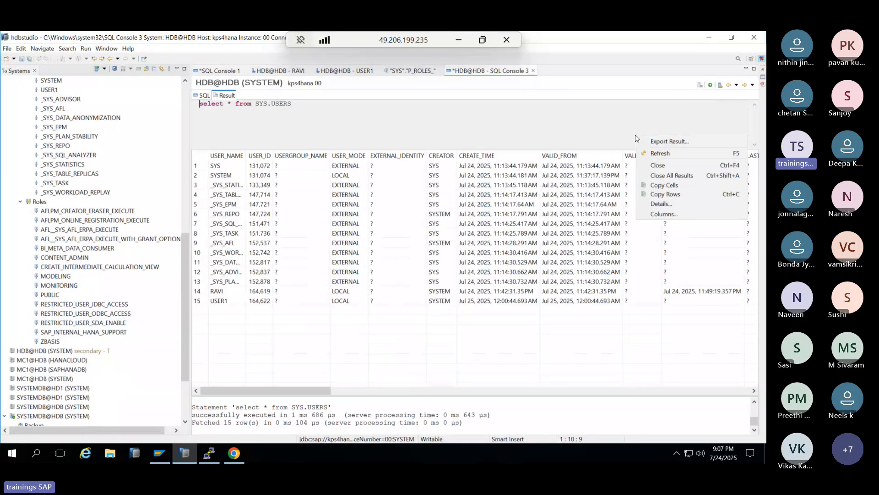
{"action": "left_click", "coordinate": [667, 143]}
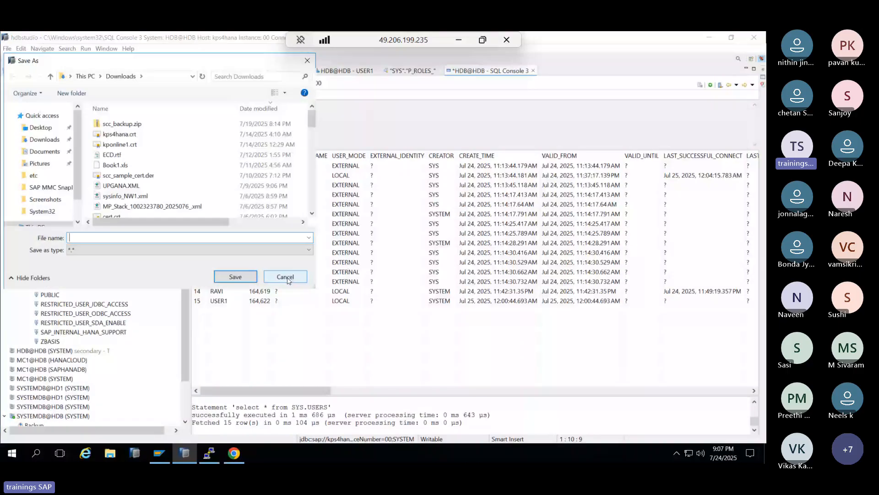
{"action": "left_click", "coordinate": [285, 277]}
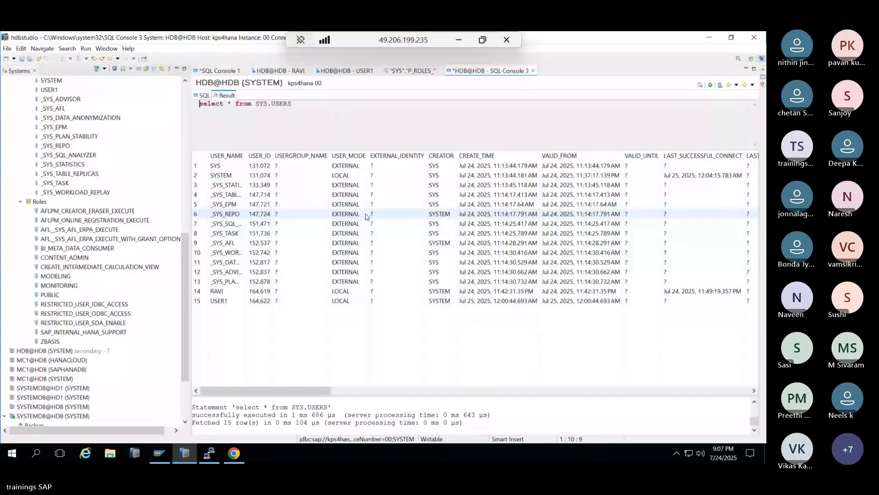
{"action": "scroll", "coordinate": [720, 366], "scroll_direction": "right", "scroll_amount": 10}
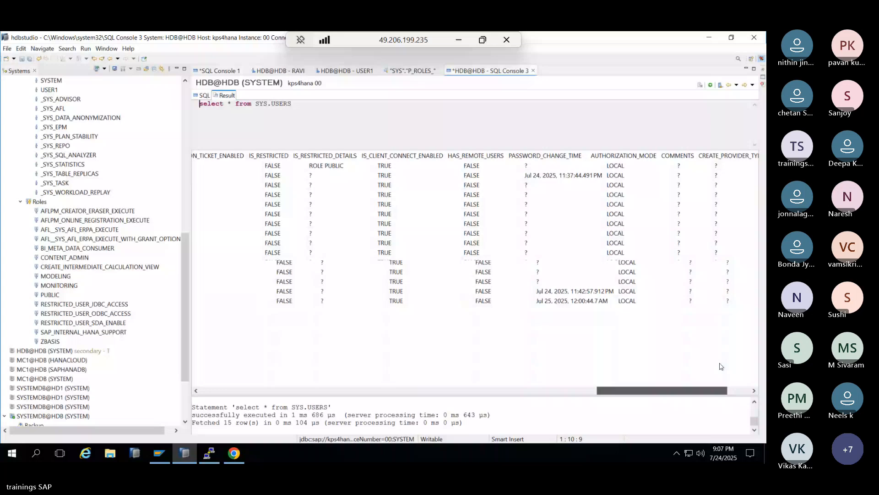
{"action": "left_click_drag", "start_coordinate": [720, 363], "coordinate": [228, 382]}
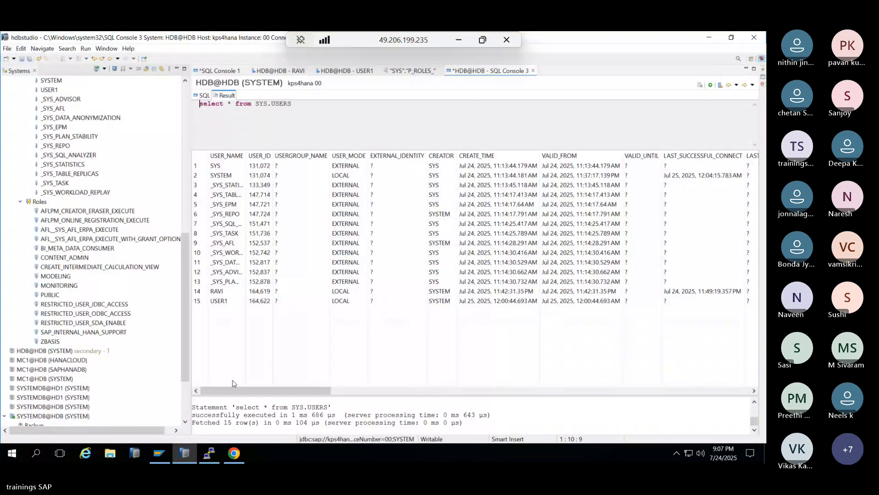
{"action": "left_click", "coordinate": [533, 71]}
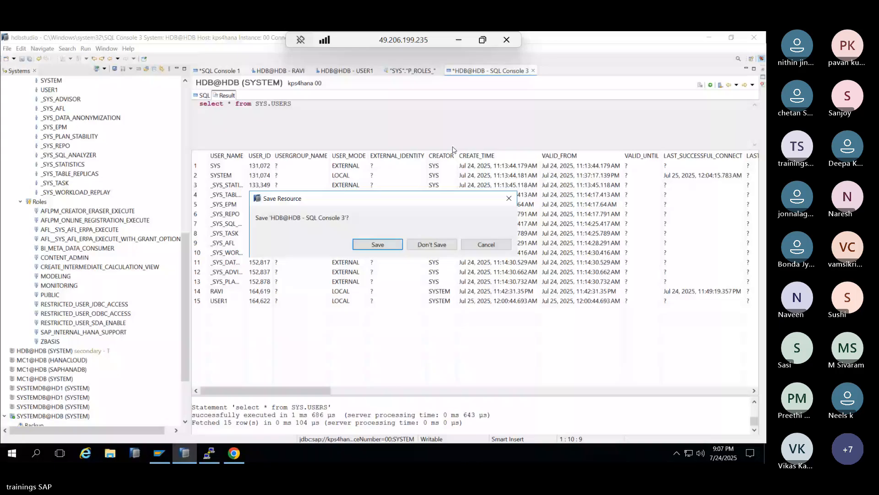
- Discard SQL Console 3 without saving, then close the SYS role, USER1 and RAVI user editors
{"action": "left_click", "coordinate": [432, 244]}
{"action": "left_click", "coordinate": [428, 70]}
{"action": "left_click", "coordinate": [440, 70]}
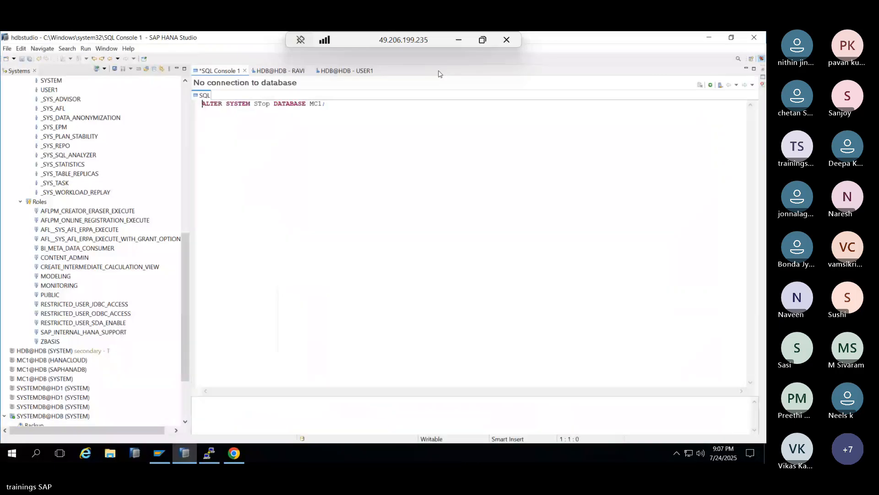
{"action": "left_click", "coordinate": [378, 71]}
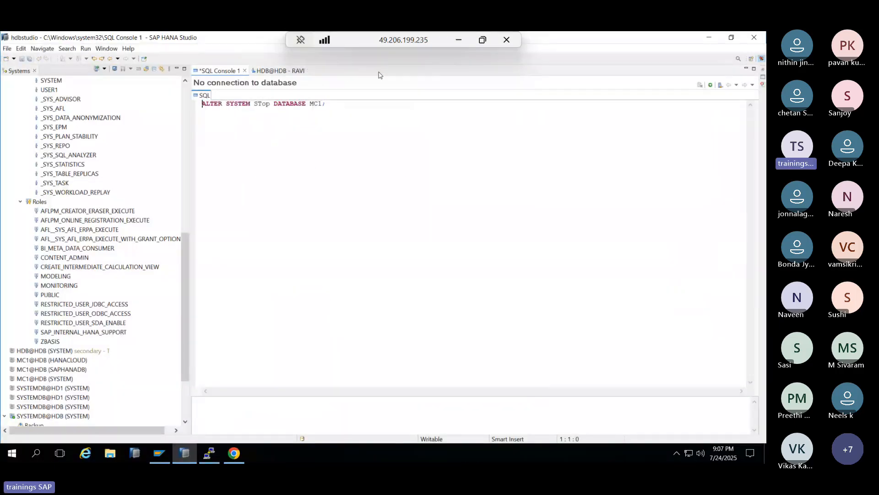
{"action": "left_click", "coordinate": [274, 72]}
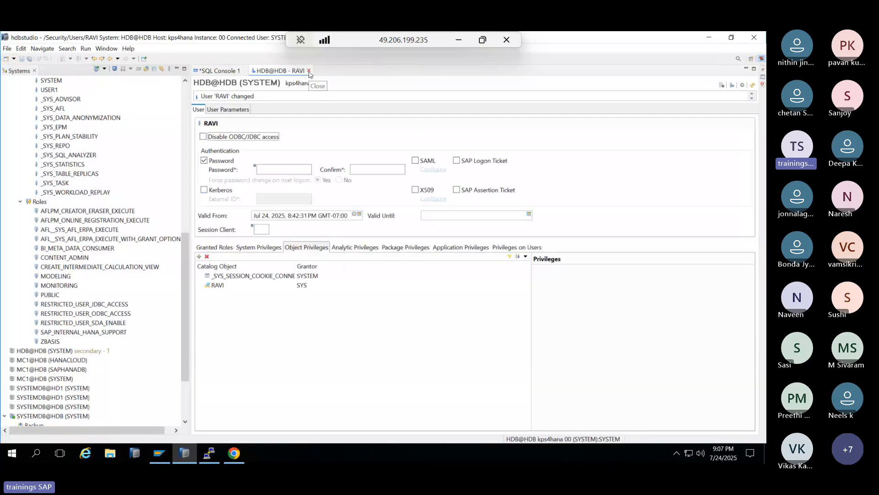
{"action": "left_click", "coordinate": [309, 71]}
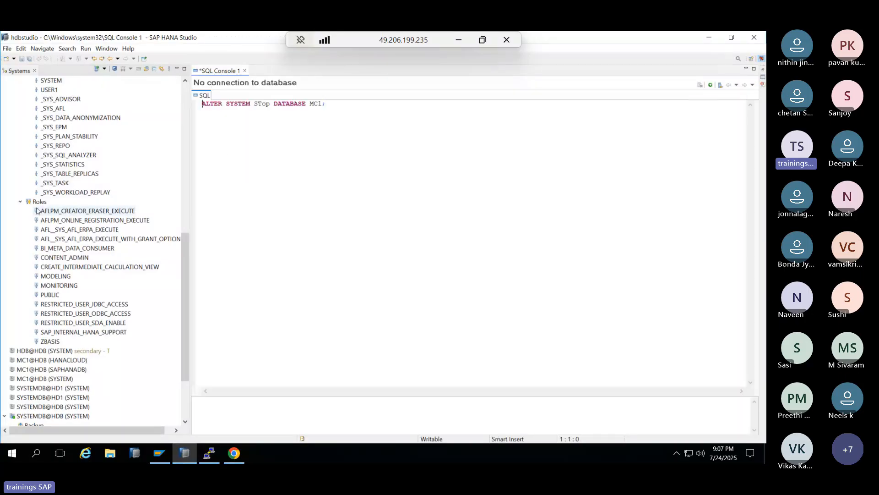
- Close SQL Console 1 with its stop-database statement, choosing Don't Save
{"action": "scroll", "coordinate": [42, 206], "scroll_direction": "up", "scroll_amount": 5}
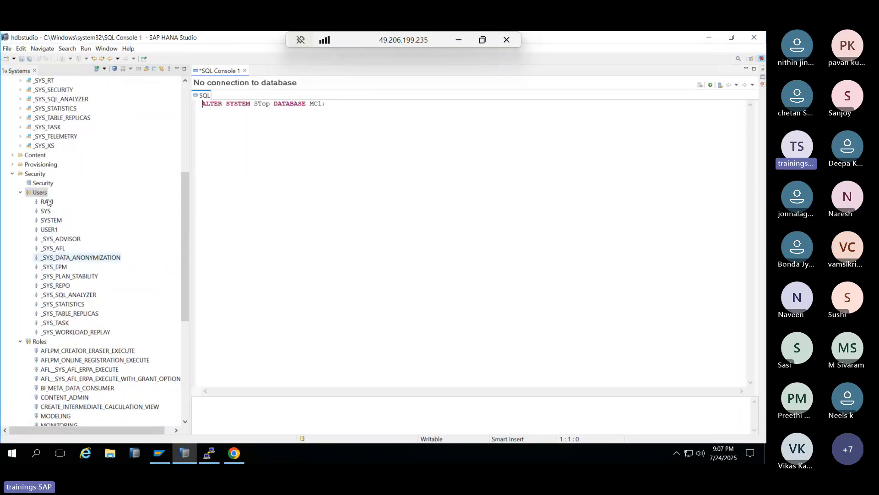
{"action": "scroll", "coordinate": [48, 193], "scroll_direction": "up", "scroll_amount": 6}
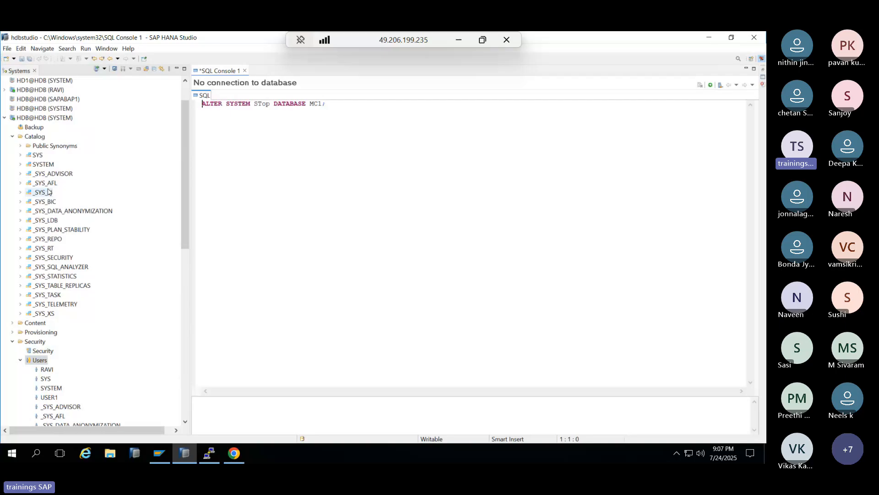
{"action": "scroll", "coordinate": [48, 183], "scroll_direction": "up", "scroll_amount": 1}
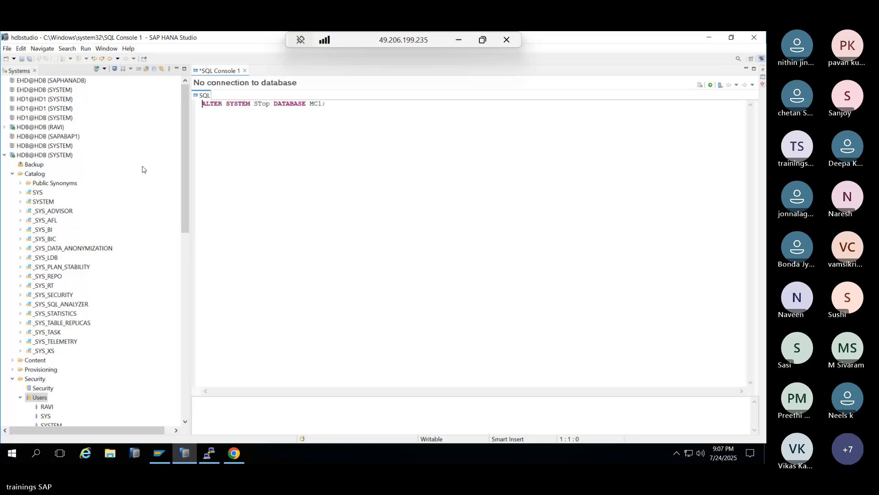
{"action": "left_click", "coordinate": [245, 71]}
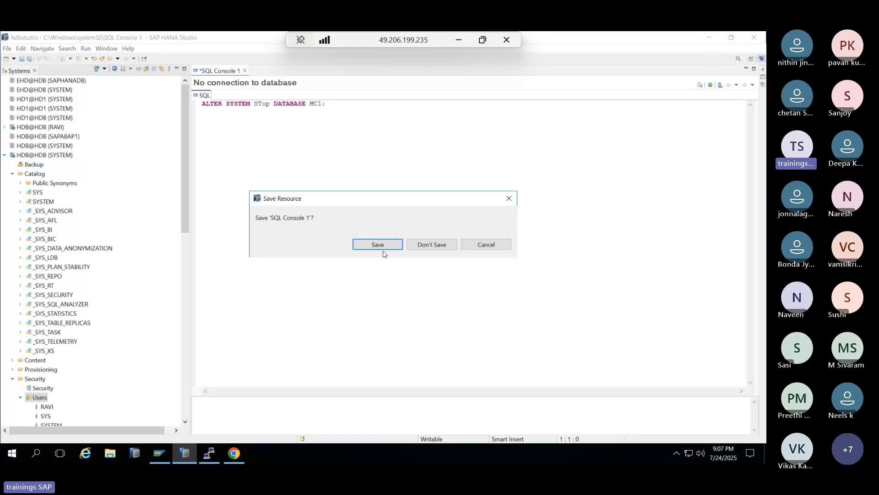
{"action": "left_click", "coordinate": [415, 248]}
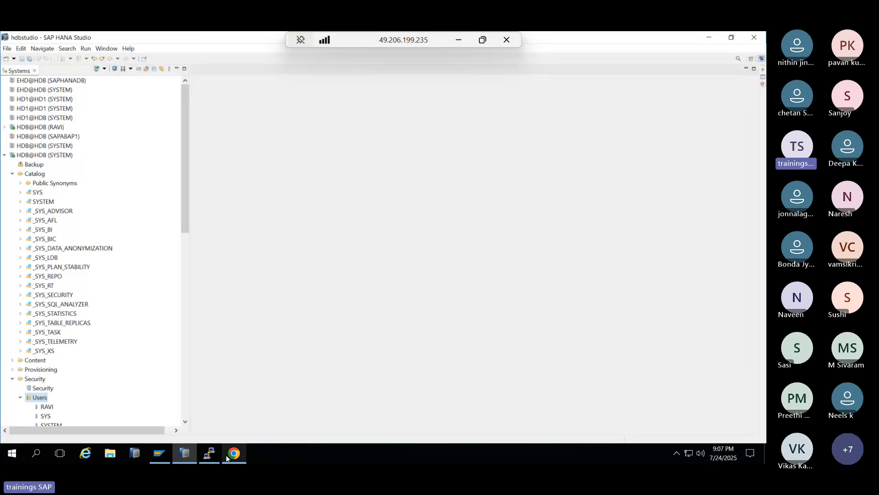
- Sign in to SAP for Me with the prefilled Universal ID and account password, then minimize Chrome
{"action": "mouse_move", "coordinate": [226, 458]}
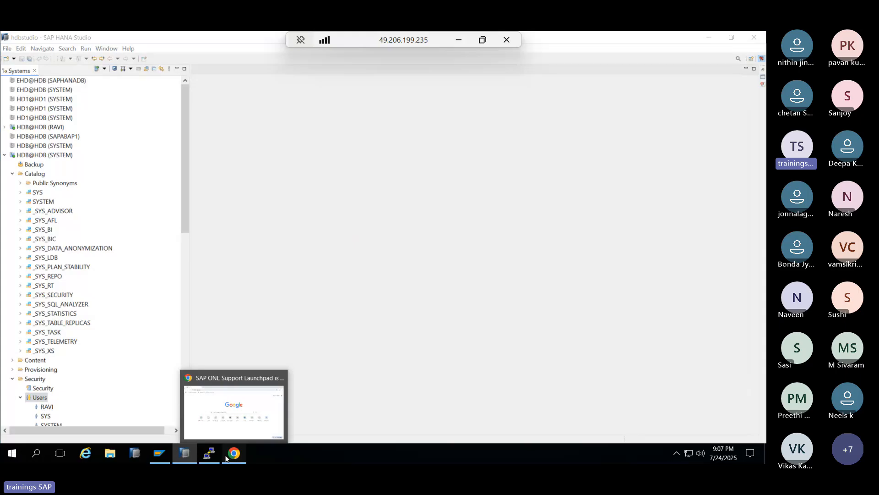
{"action": "left_click", "coordinate": [238, 419]}
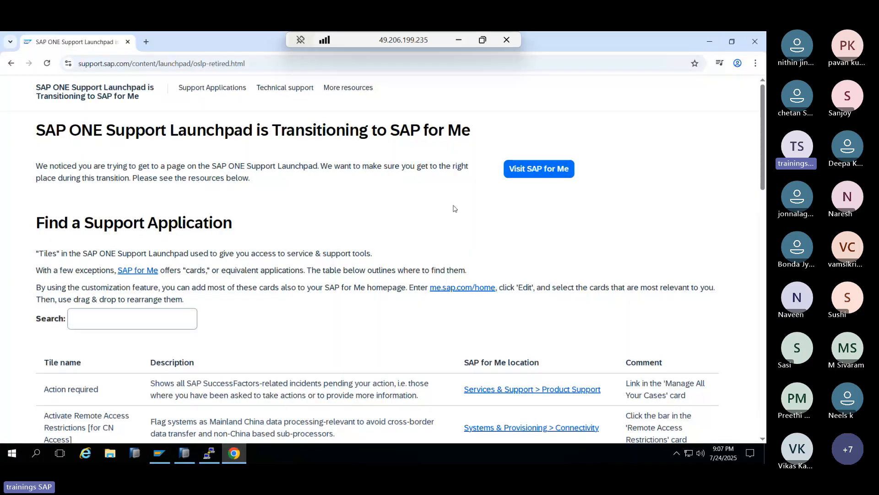
{"action": "left_click", "coordinate": [539, 169]}
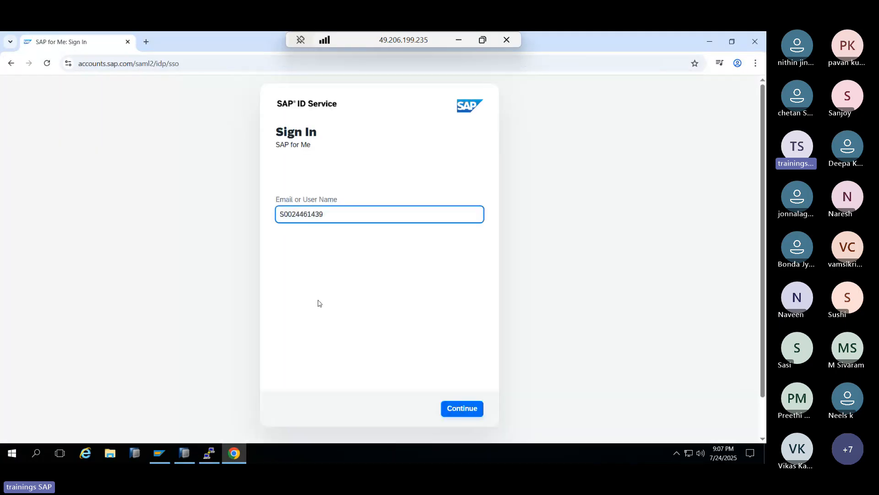
{"action": "left_click", "coordinate": [450, 411]}
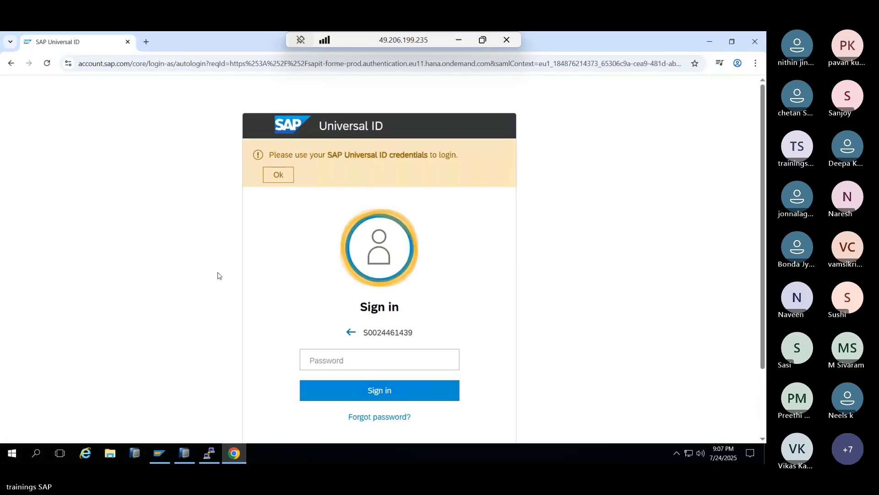
{"action": "left_click", "coordinate": [331, 365]}
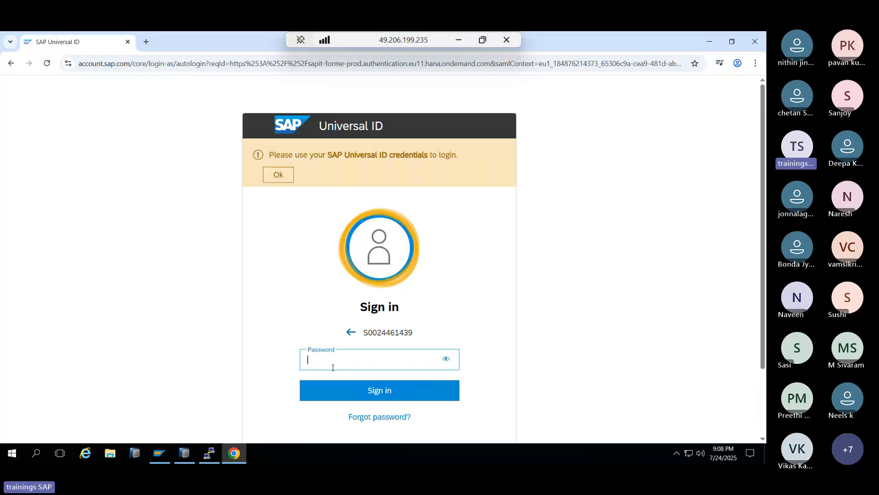
{"action": "type", "text": "•"}
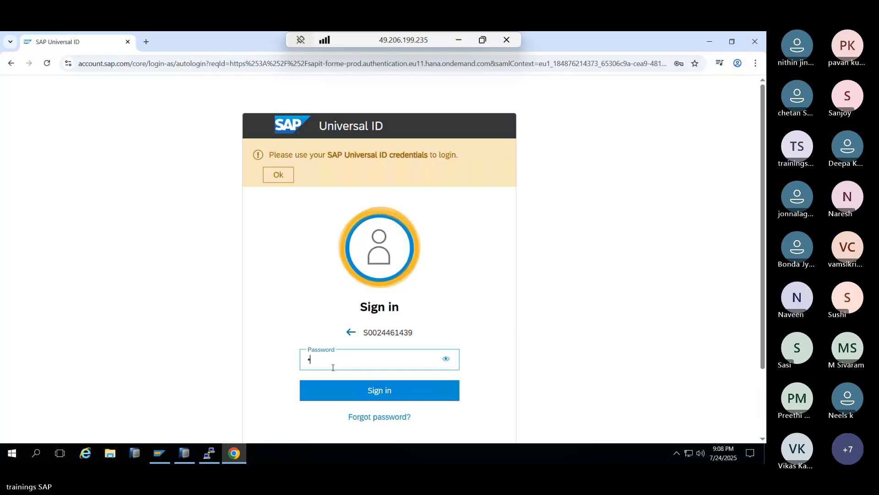
{"action": "type", "text": "••••••"}
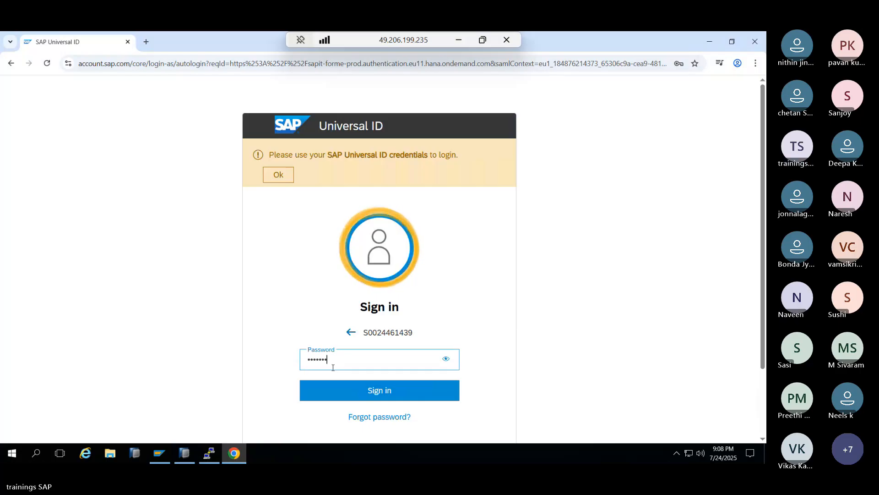
{"action": "type", "text": "••••••"}
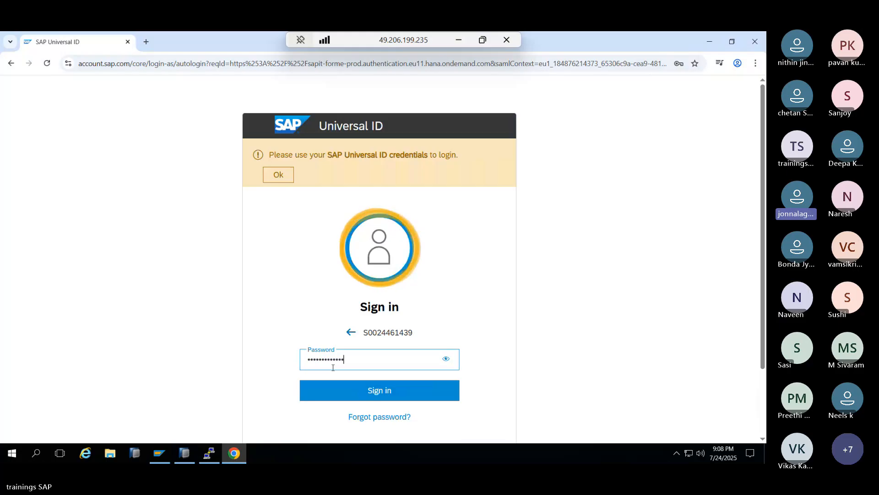
{"action": "key", "text": "Return"}
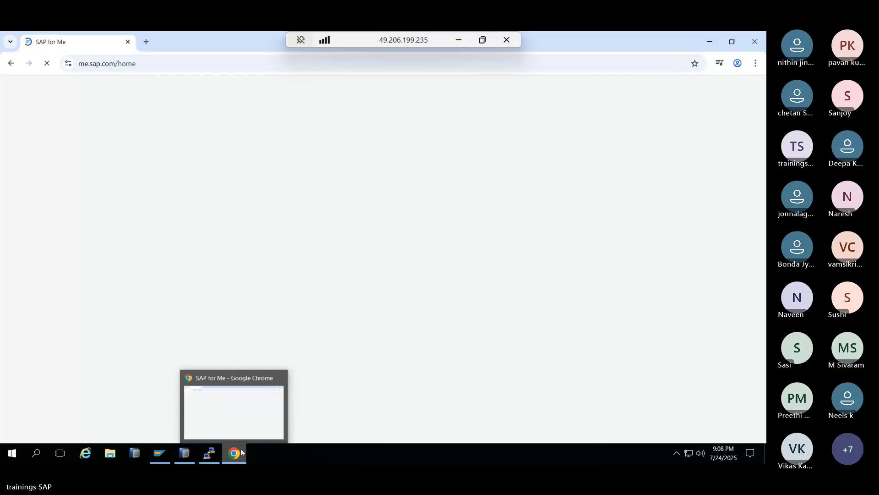
{"action": "left_click", "coordinate": [243, 452]}
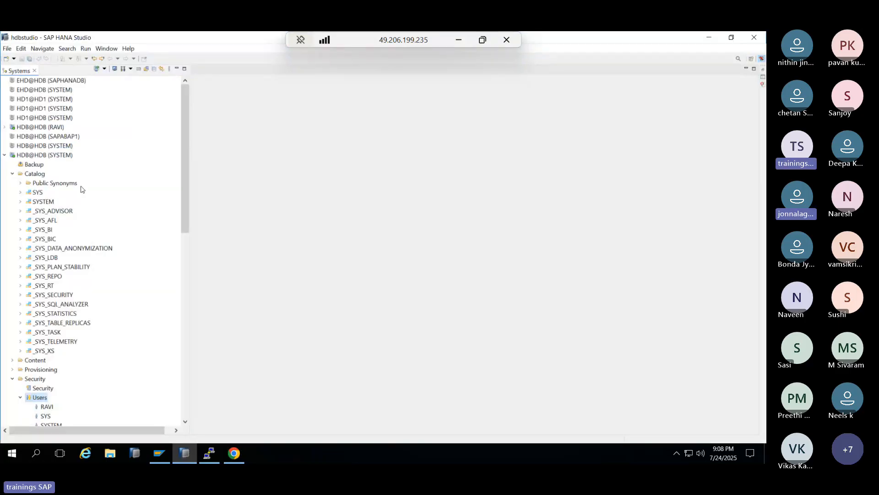
- Open the HDB@HDB (SYSTEM) overview and highlight version 080 and the hana2 sp08 build name
{"action": "left_click", "coordinate": [44, 154]}
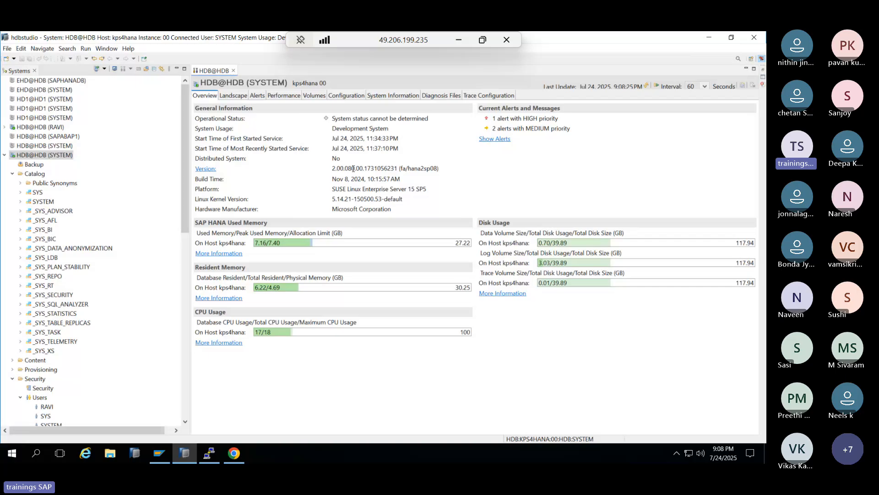
{"action": "left_click_drag", "start_coordinate": [348, 168], "coordinate": [356, 168]}
{"action": "left_click", "coordinate": [346, 167]}
{"action": "left_click_drag", "start_coordinate": [427, 169], "coordinate": [433, 168]}
{"action": "left_click_drag", "start_coordinate": [348, 168], "coordinate": [360, 168]}
{"action": "left_click", "coordinate": [349, 168]}
{"action": "left_click_drag", "start_coordinate": [414, 169], "coordinate": [425, 169]}
{"action": "left_click", "coordinate": [347, 168]}
{"action": "left_click_drag", "start_coordinate": [348, 168], "coordinate": [356, 168]}
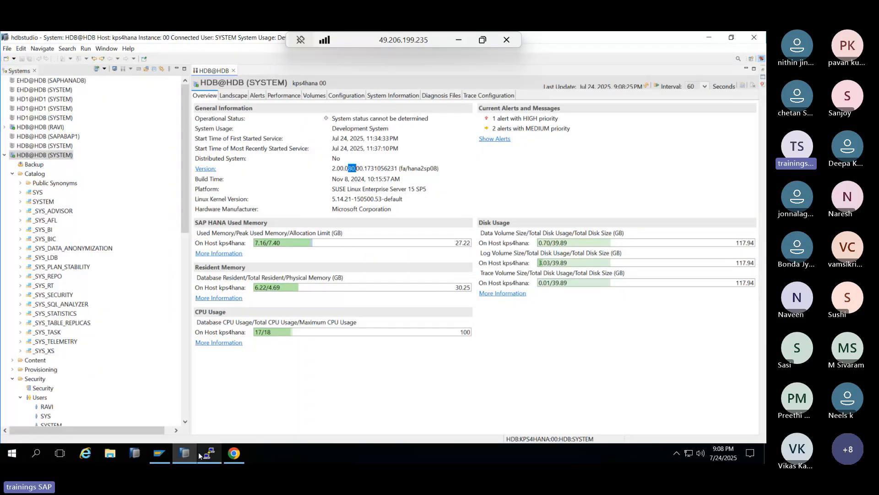
{"action": "left_click", "coordinate": [193, 454]}
- Glance at the /hana/data terminal listing, then open Systems & Provisioning in SAP for Me
{"action": "left_click", "coordinate": [218, 455]}
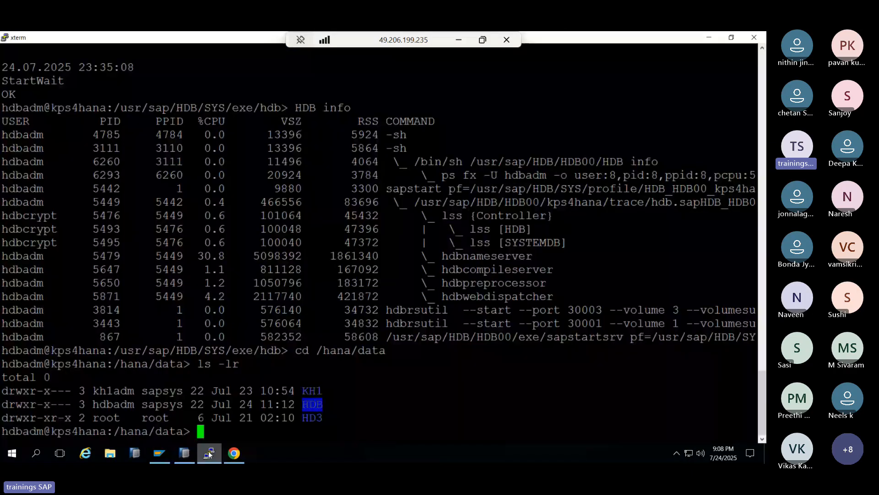
{"action": "left_click", "coordinate": [219, 454]}
{"action": "left_click", "coordinate": [234, 453]}
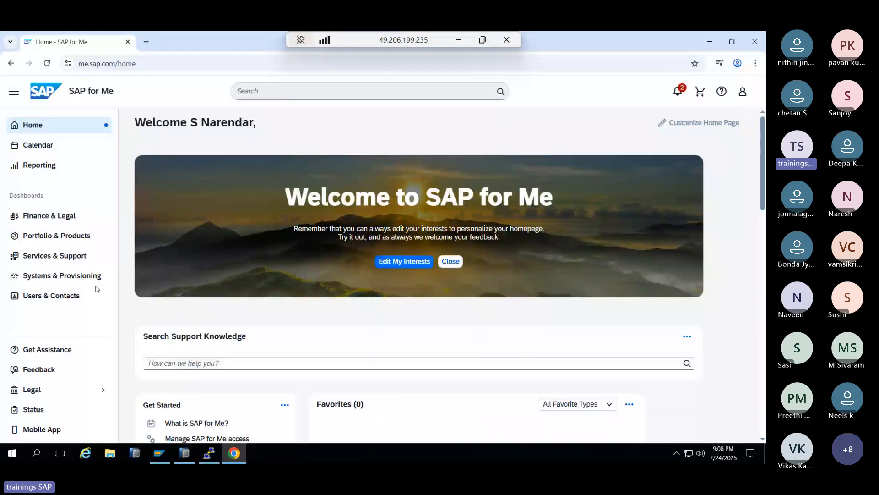
{"action": "left_click", "coordinate": [91, 276]}
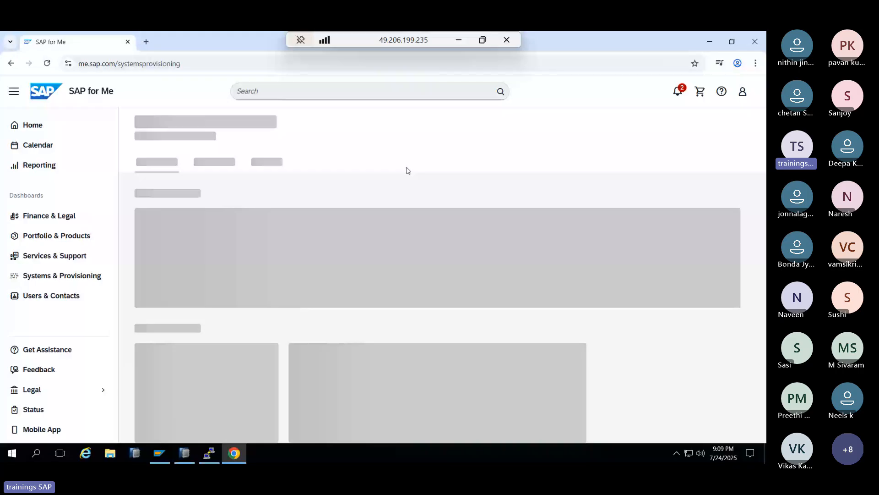
{"action": "left_click", "coordinate": [458, 40]}
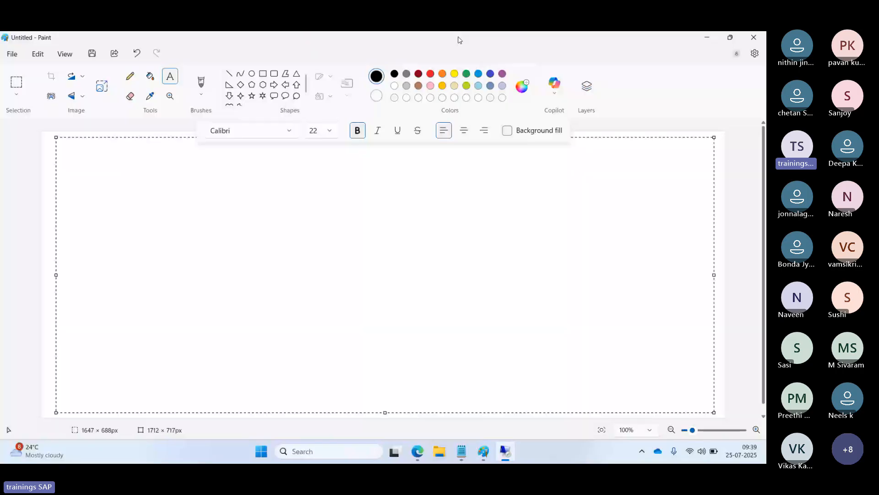
- Write 'HANA UPGRADE:' with a line of dashes beneath it at the top of the Paint canvas
{"action": "left_click", "coordinate": [149, 186]}
{"action": "type", "text": "H"}
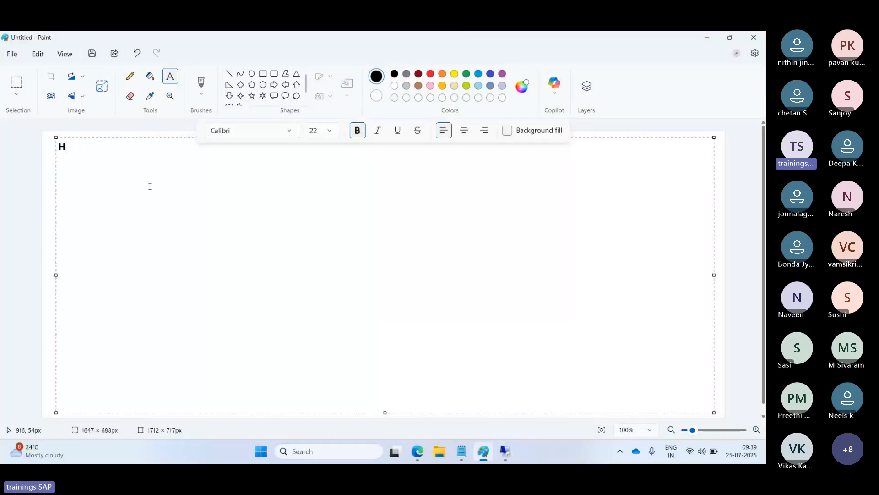
{"action": "type", "text": "ANA UPGRADE:"}
{"action": "key", "text": "Return"}
{"action": "type", "text": "----------------------"}
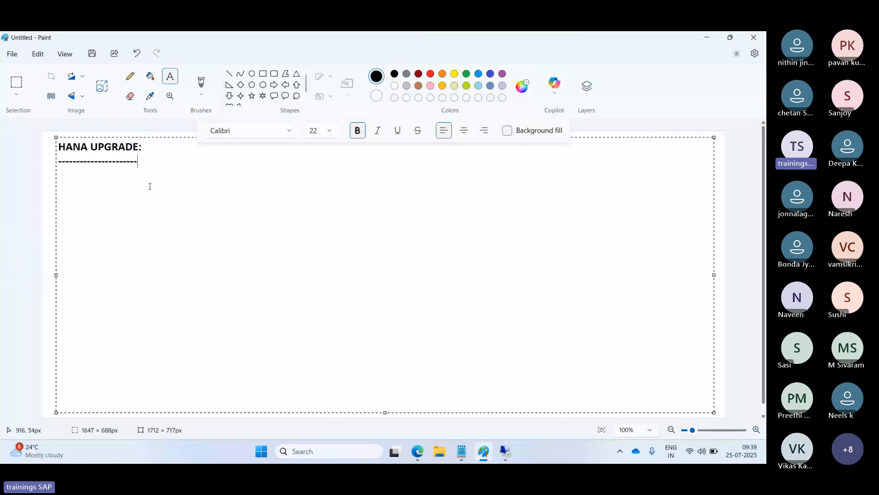
- Return to the remote session and open the Software Center download page
{"action": "mouse_move", "coordinate": [505, 457]}
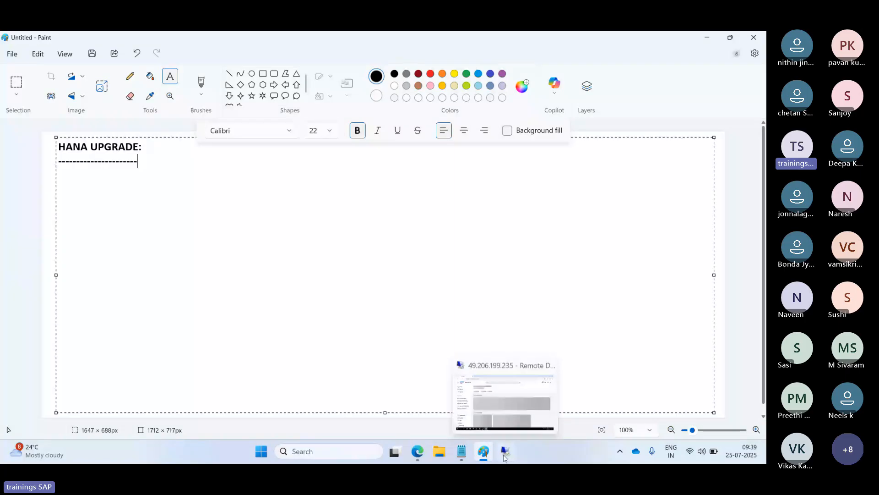
{"action": "left_click", "coordinate": [504, 455]}
{"action": "left_click", "coordinate": [504, 161]}
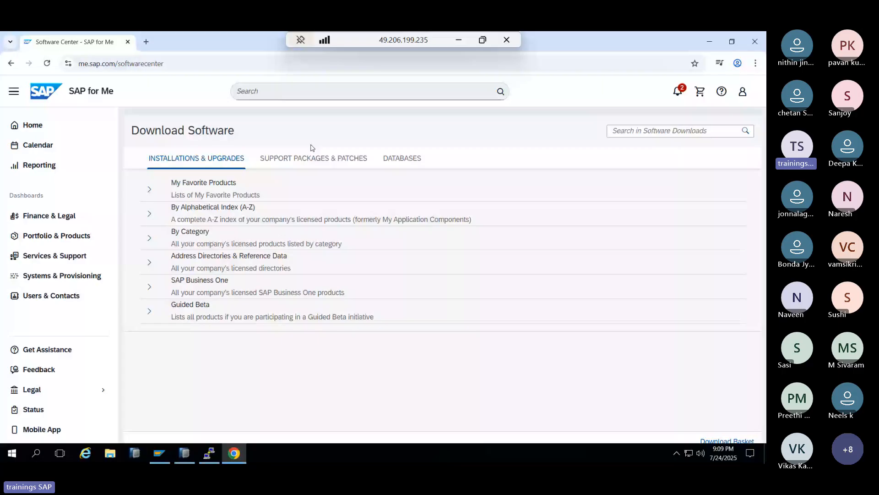
- Show the SUPPORT PACKAGES & PATCHES listing in Software Center, then go back to Paint
{"action": "left_click", "coordinate": [309, 158]}
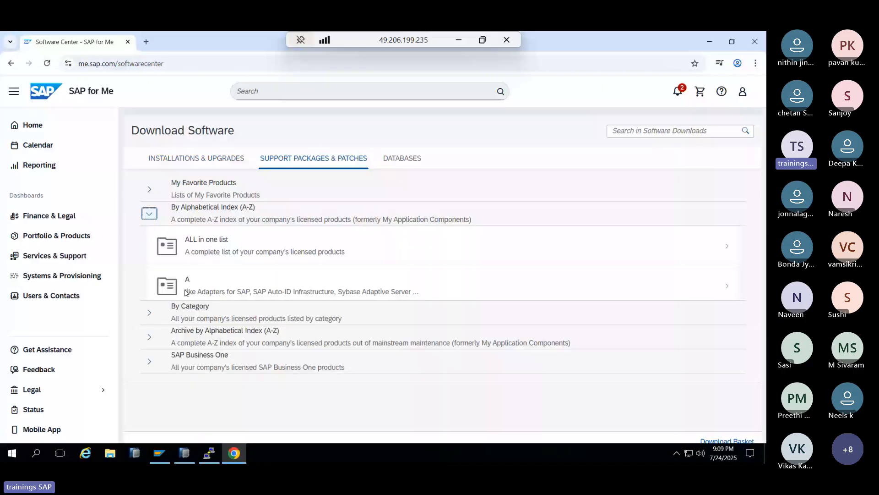
{"action": "left_click", "coordinate": [457, 42]}
- Type 'OS - dependency' in the Paint notes, with a dashed 'SLES 15 SP06' line below it
{"action": "type", "text": "O"}
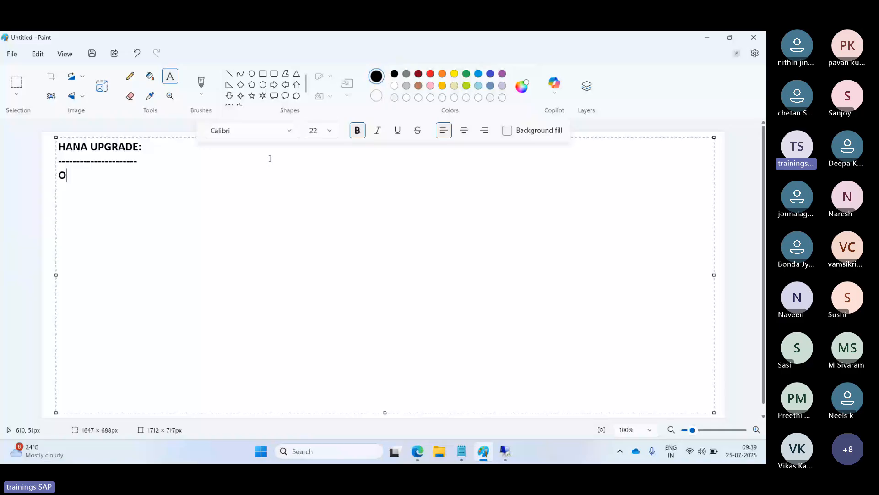
{"action": "type", "text": "S - dependency"}
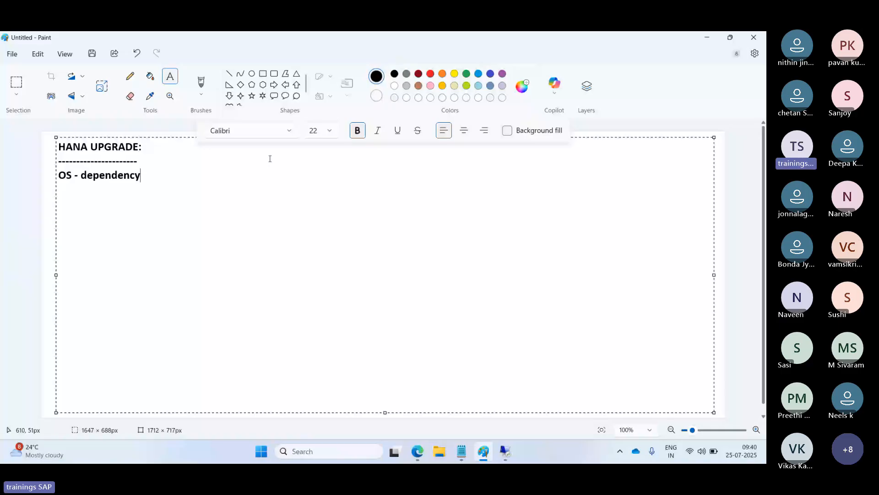
{"action": "key", "text": "Return"}
{"action": "type", "text": "-------------SLES 15"}
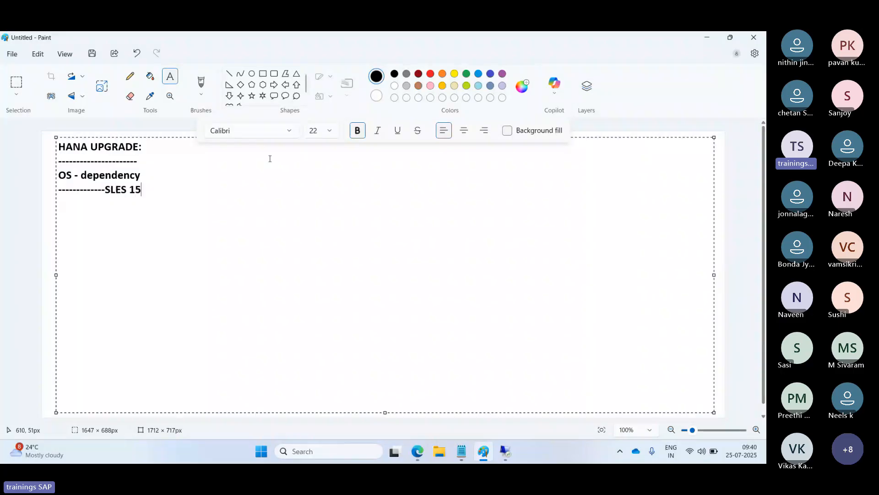
{"action": "type", "text": " SP06 -"}
- In the remote session's Software Center, browse to the SAP HANA PLATFORM EDITION 2.0 downloads
{"action": "left_click", "coordinate": [505, 451]}
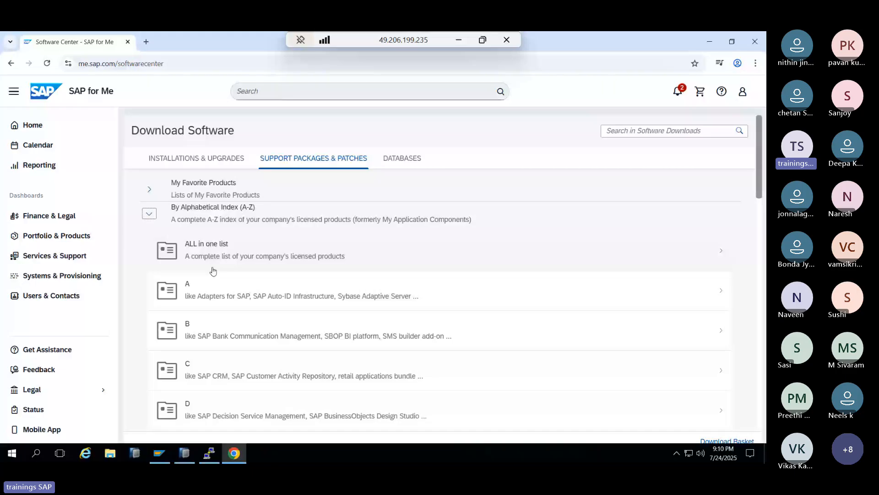
{"action": "scroll", "coordinate": [213, 271], "scroll_direction": "down", "scroll_amount": 5}
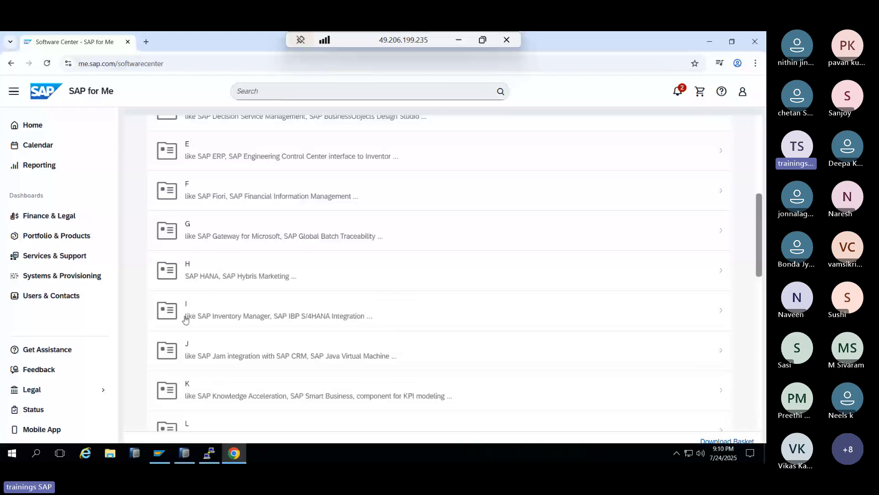
{"action": "left_click", "coordinate": [205, 276]}
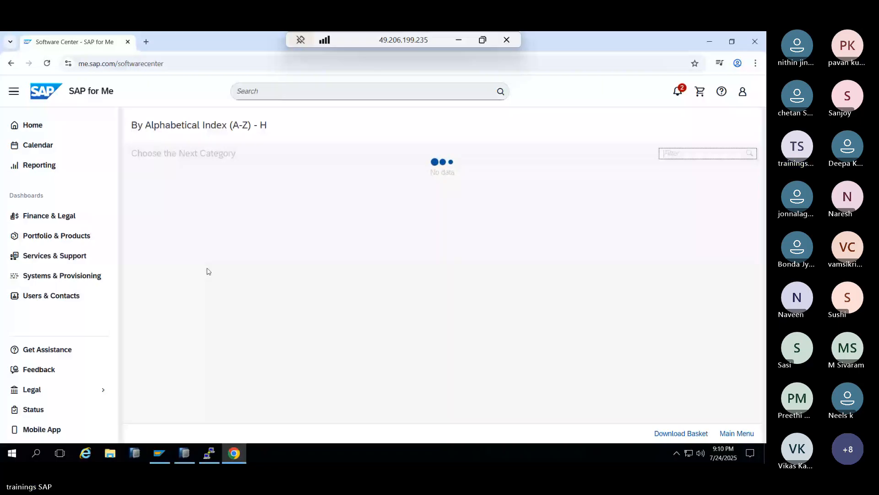
{"action": "scroll", "coordinate": [208, 321], "scroll_direction": "down", "scroll_amount": 5}
{"action": "scroll", "coordinate": [208, 342], "scroll_direction": "down", "scroll_amount": 10}
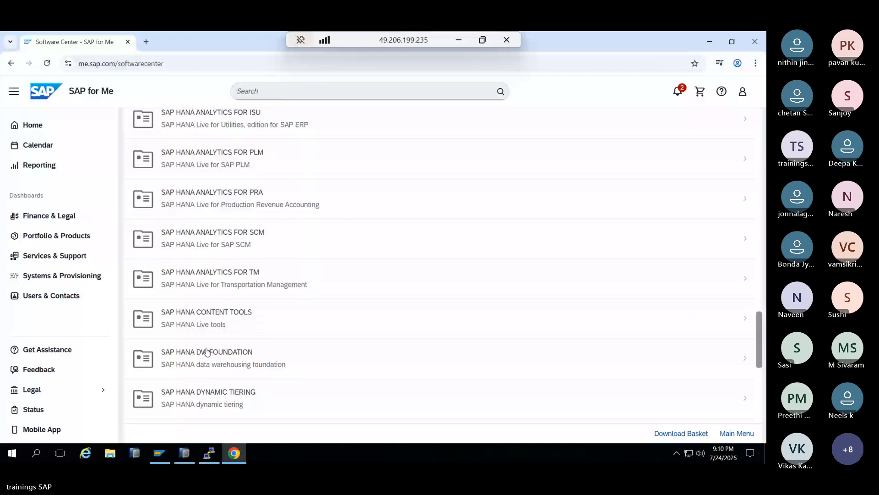
{"action": "scroll", "coordinate": [207, 352], "scroll_direction": "down", "scroll_amount": 5}
{"action": "left_click", "coordinate": [214, 239]}
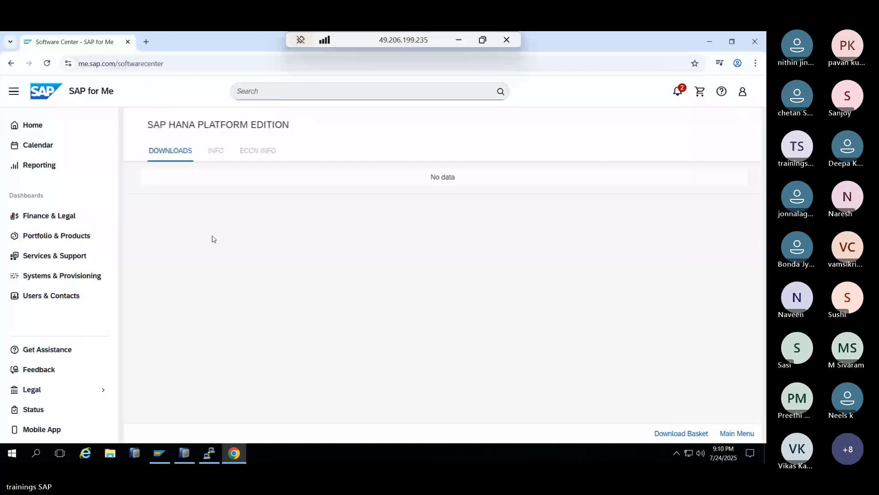
{"action": "left_click", "coordinate": [212, 195]}
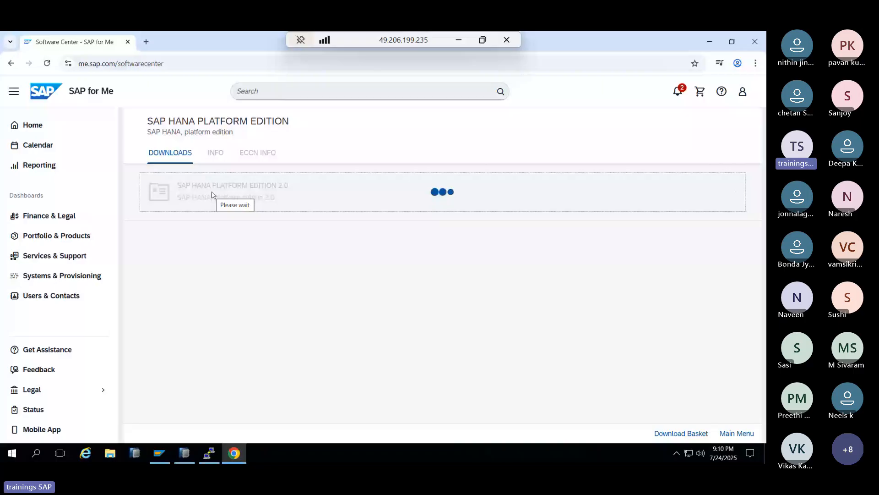
- Open SAP HANA DATABASE 2.0 and show the IMDB_SERVER20_086_0-80002031.SAR details in a new tab
{"action": "scroll", "coordinate": [232, 335], "scroll_direction": "down", "scroll_amount": 7}
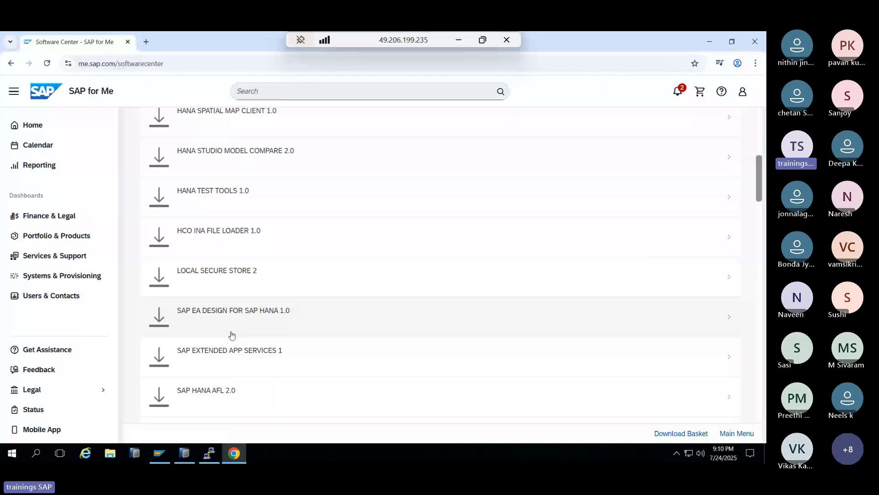
{"action": "scroll", "coordinate": [232, 336], "scroll_direction": "down", "scroll_amount": 2}
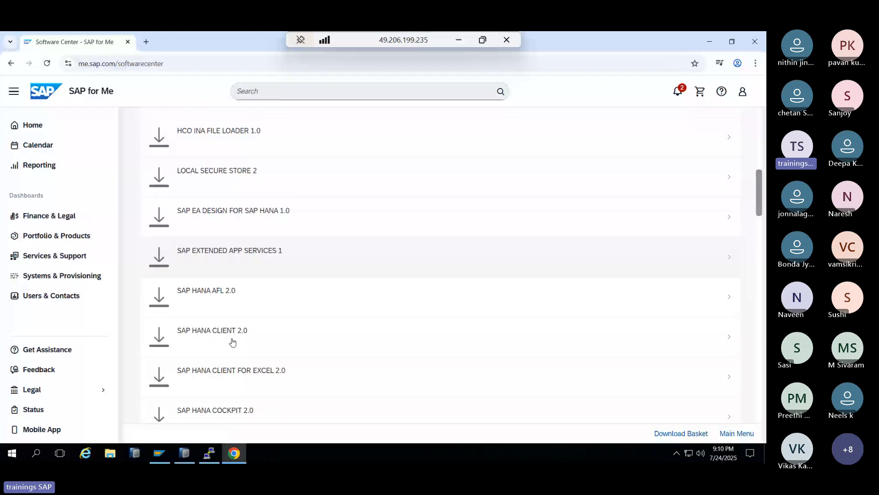
{"action": "scroll", "coordinate": [232, 341], "scroll_direction": "down", "scroll_amount": 3}
{"action": "left_click", "coordinate": [232, 304]}
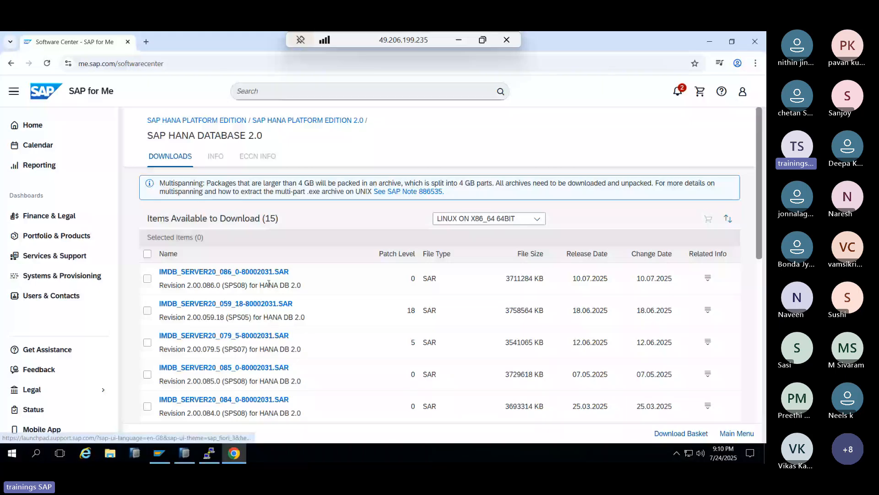
{"action": "left_click", "coordinate": [708, 278]}
{"action": "left_click", "coordinate": [685, 298]}
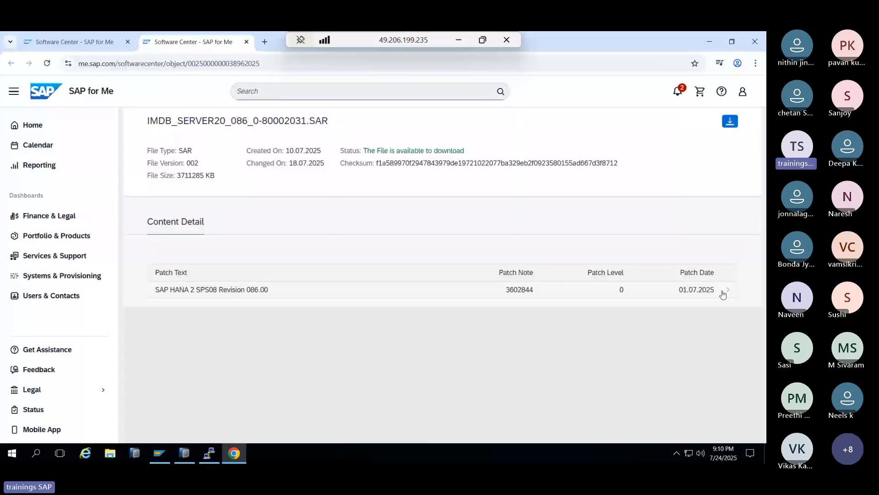
- Open release note 3602844 for Revision 086.00 and follow its link to SAP Note 3216146
{"action": "left_click", "coordinate": [723, 294]}
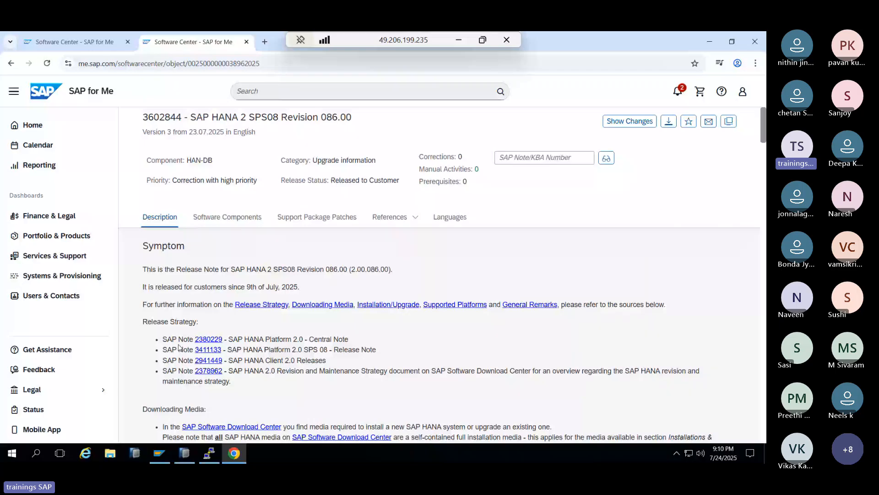
{"action": "scroll", "coordinate": [178, 346], "scroll_direction": "down", "scroll_amount": 1}
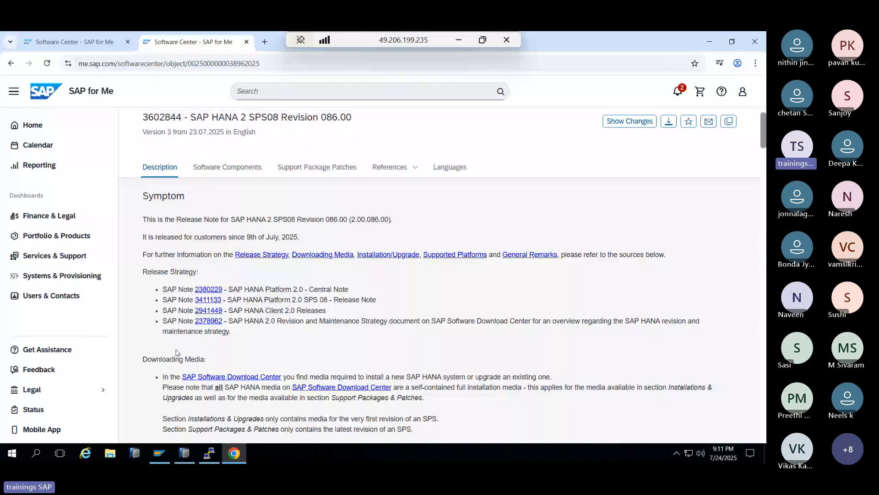
{"action": "left_click_drag", "start_coordinate": [165, 116], "coordinate": [273, 134]}
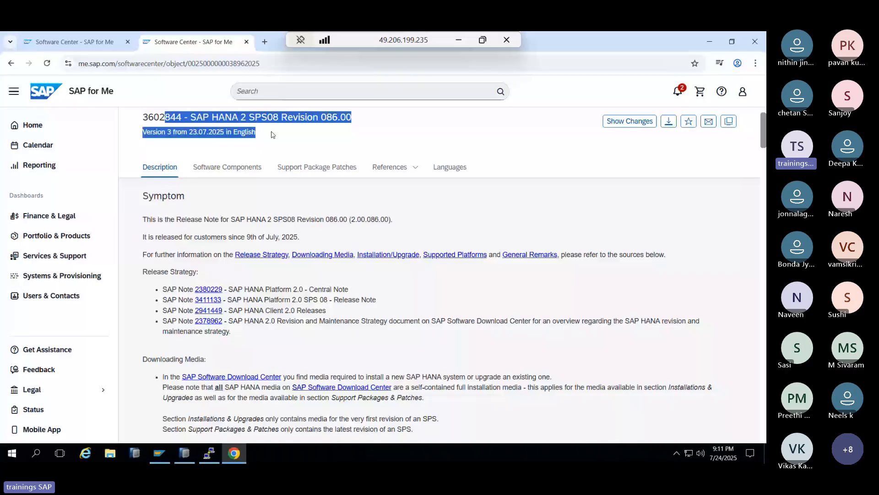
{"action": "scroll", "coordinate": [271, 355], "scroll_direction": "down", "scroll_amount": 2}
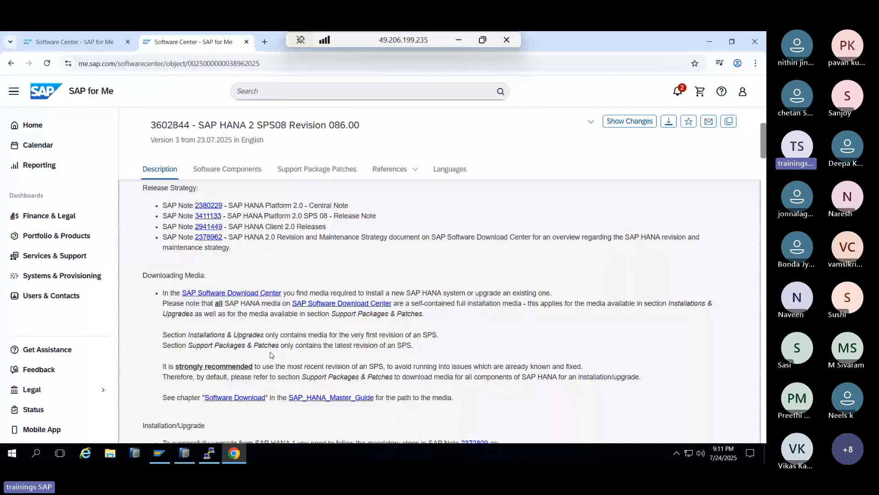
{"action": "scroll", "coordinate": [271, 355], "scroll_direction": "down", "scroll_amount": 2}
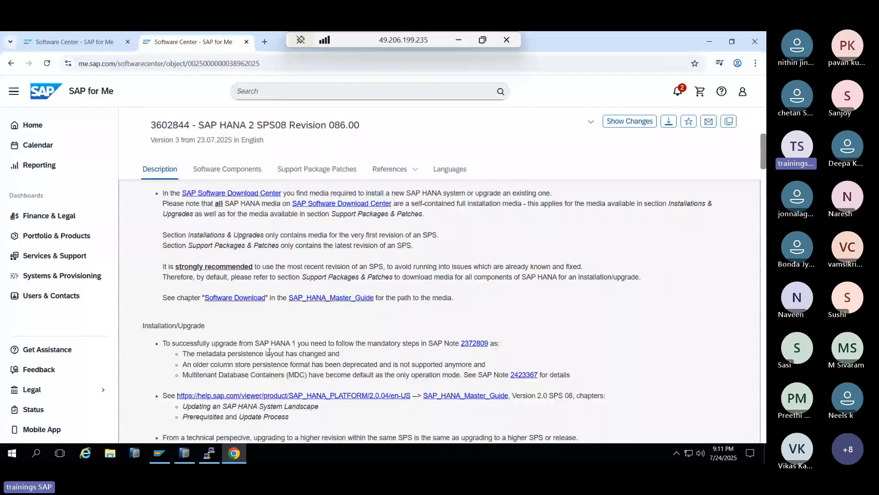
{"action": "scroll", "coordinate": [270, 353], "scroll_direction": "down", "scroll_amount": 4}
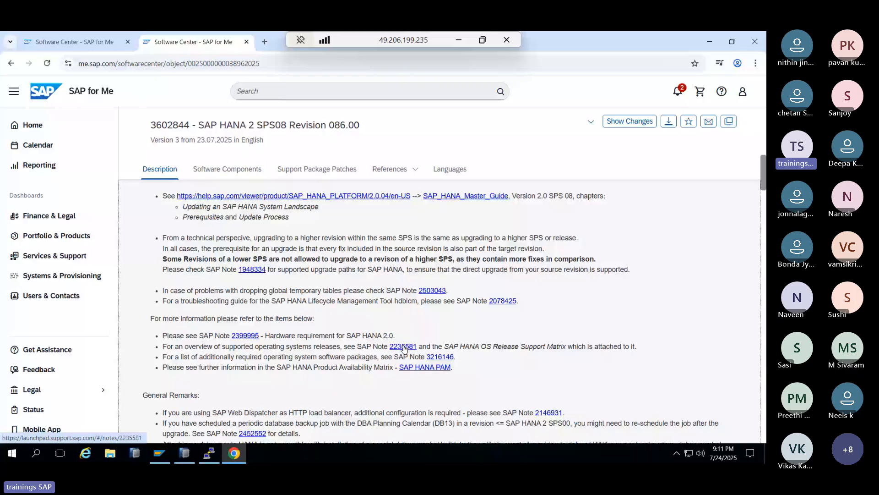
{"action": "left_click", "coordinate": [439, 357]}
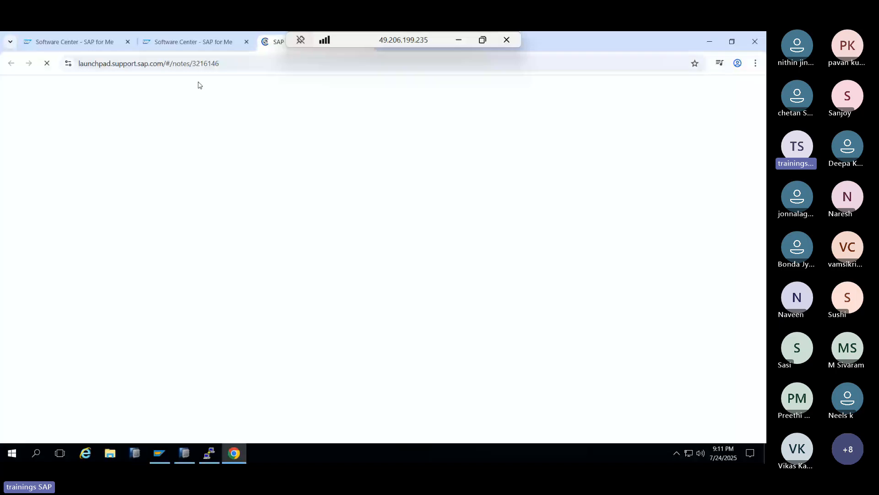
- Read the rest of release note 3602844, then switch to the SAP Note 3216146 tab
{"action": "left_click", "coordinate": [197, 42]}
{"action": "scroll", "coordinate": [274, 378], "scroll_direction": "down", "scroll_amount": 2}
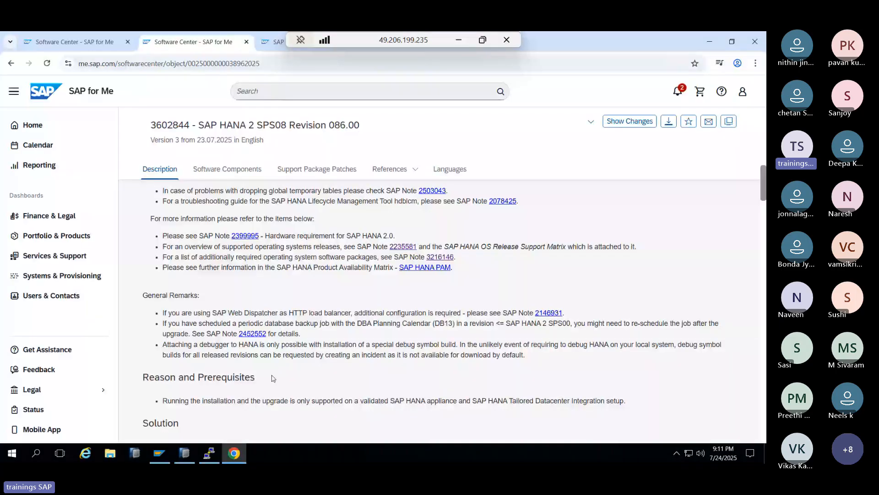
{"action": "scroll", "coordinate": [273, 379], "scroll_direction": "down", "scroll_amount": 5}
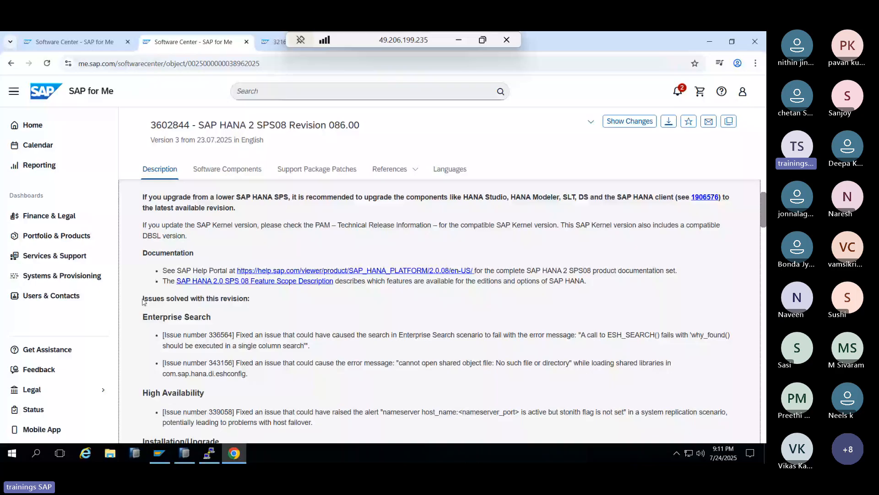
{"action": "scroll", "coordinate": [169, 352], "scroll_direction": "down", "scroll_amount": 1}
{"action": "left_click_drag", "start_coordinate": [148, 317], "coordinate": [210, 342]}
{"action": "scroll", "coordinate": [185, 351], "scroll_direction": "down", "scroll_amount": 1}
{"action": "scroll", "coordinate": [205, 342], "scroll_direction": "down", "scroll_amount": 2}
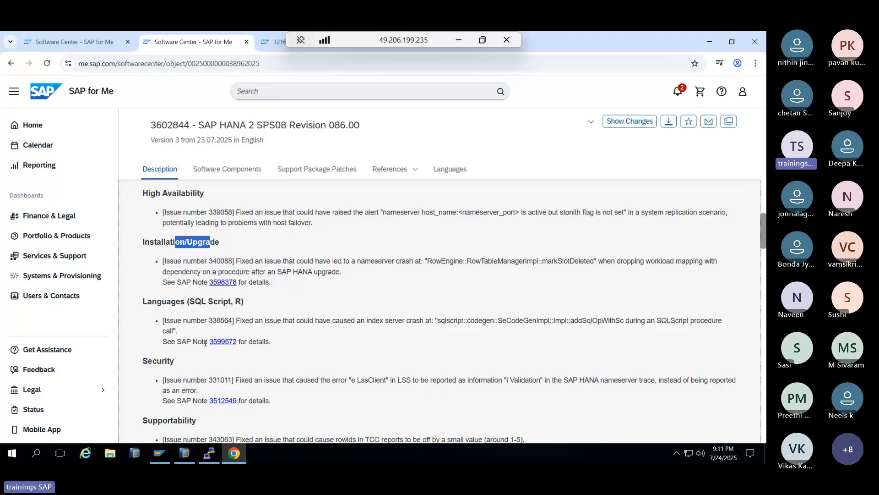
{"action": "scroll", "coordinate": [204, 339], "scroll_direction": "down", "scroll_amount": 6}
{"action": "scroll", "coordinate": [200, 316], "scroll_direction": "up", "scroll_amount": 4}
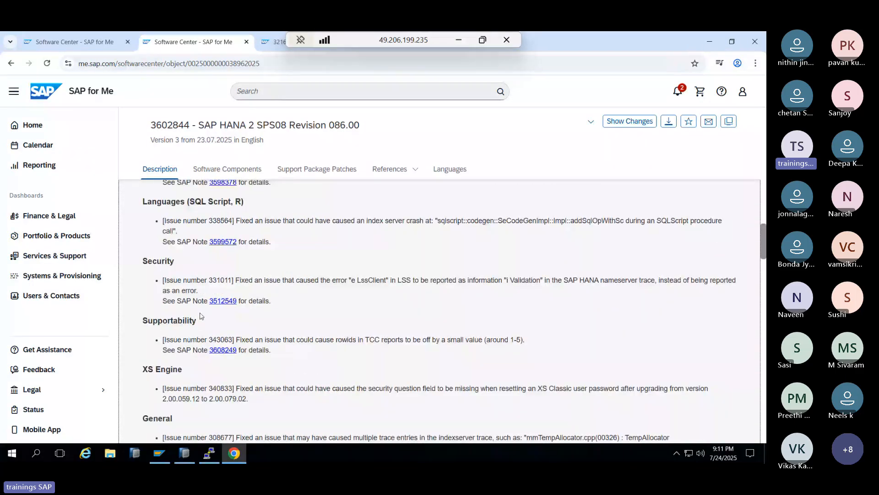
{"action": "left_click", "coordinate": [276, 42]}
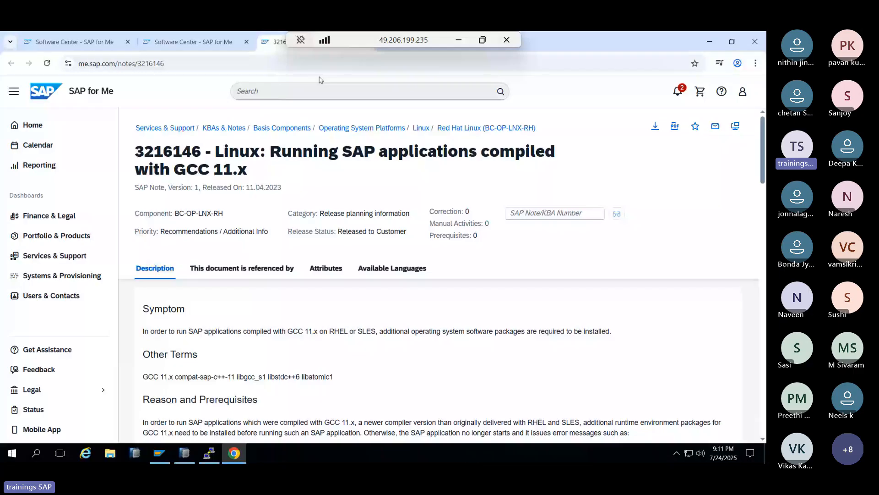
- Copy 'rpm -q libgcc_s1 libstdc++6 libatomic1' from the note's SLES section and run it in xterm
{"action": "scroll", "coordinate": [258, 354], "scroll_direction": "down", "scroll_amount": 5}
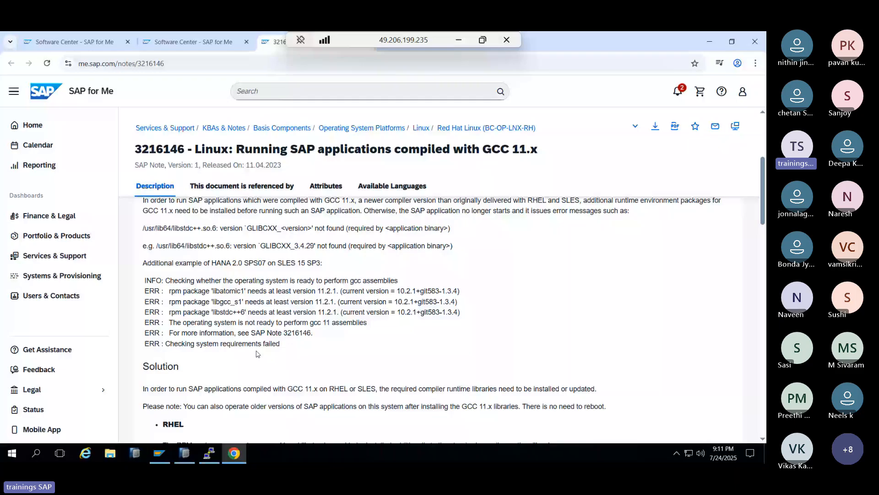
{"action": "scroll", "coordinate": [257, 354], "scroll_direction": "down", "scroll_amount": 6}
{"action": "left_click_drag", "start_coordinate": [169, 366], "coordinate": [307, 366]}
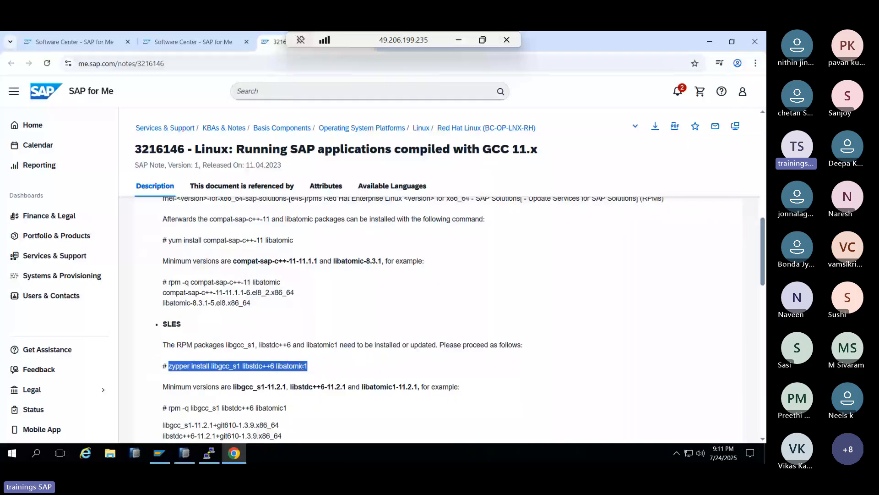
{"action": "scroll", "coordinate": [302, 366], "scroll_direction": "down", "scroll_amount": 1}
{"action": "left_click_drag", "start_coordinate": [169, 358], "coordinate": [288, 358]}
{"action": "key", "text": "super+c"}
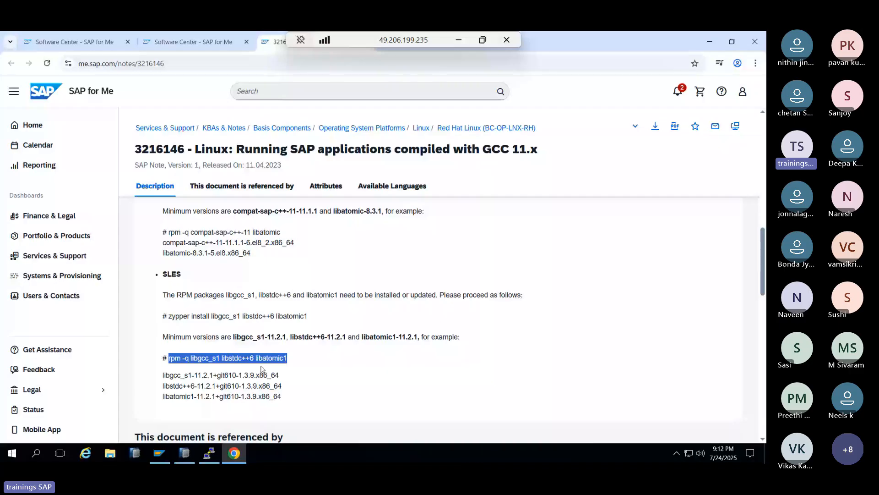
{"action": "key", "text": "alt+Tab"}
{"action": "right_click", "coordinate": [240, 353]}
{"action": "key", "text": "Return"}
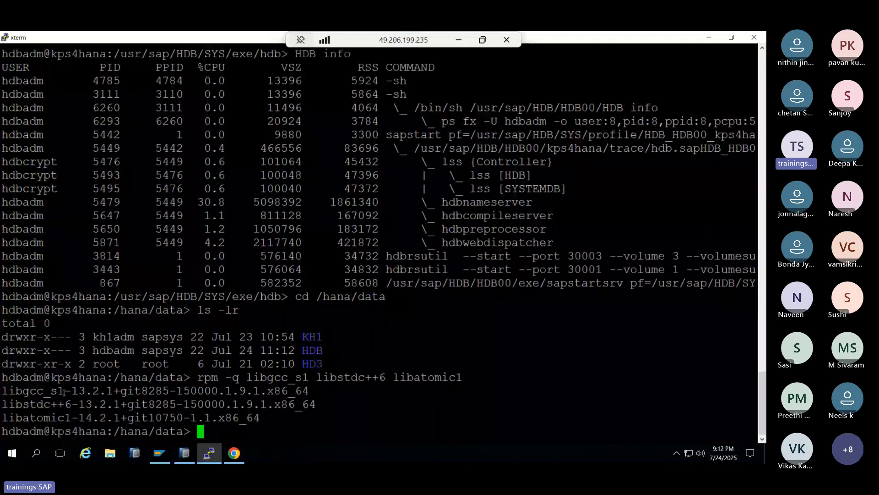
- Highlight the installed libgcc_s1 and libstdc++6 versions, then go back to note 3216146 in Chrome
{"action": "left_click_drag", "start_coordinate": [59, 391], "coordinate": [106, 404]}
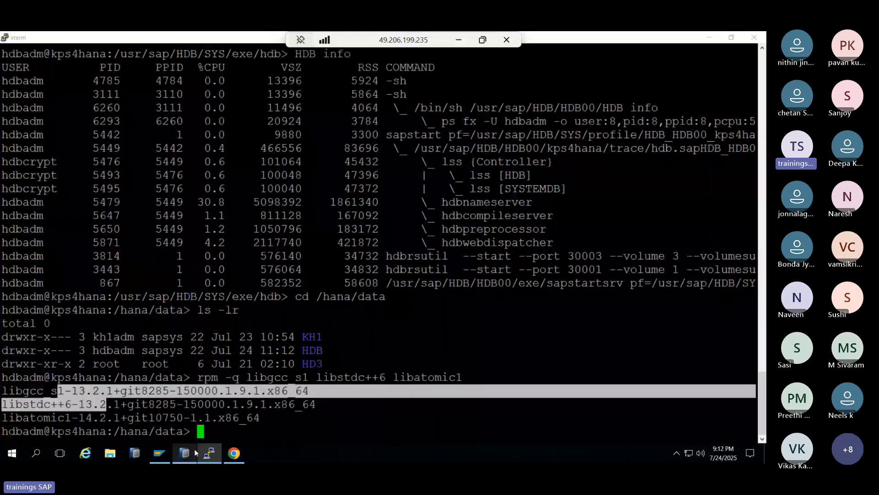
{"action": "left_click", "coordinate": [194, 453]}
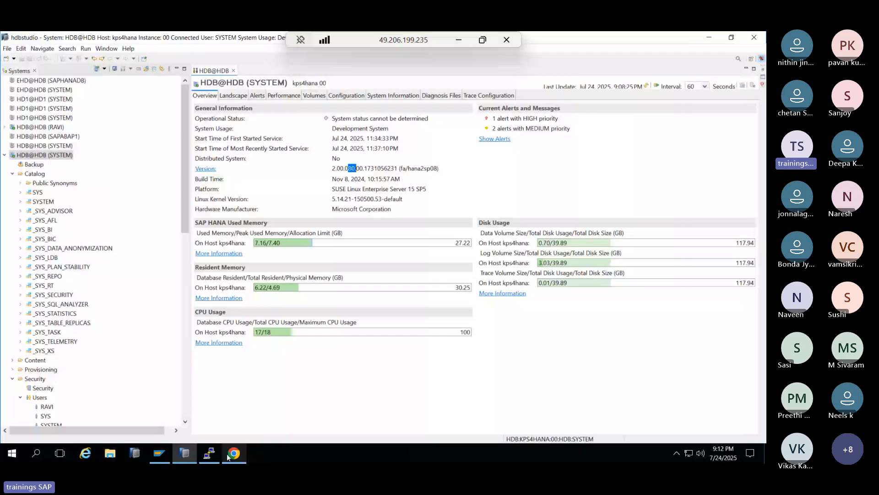
{"action": "left_click", "coordinate": [233, 453]}
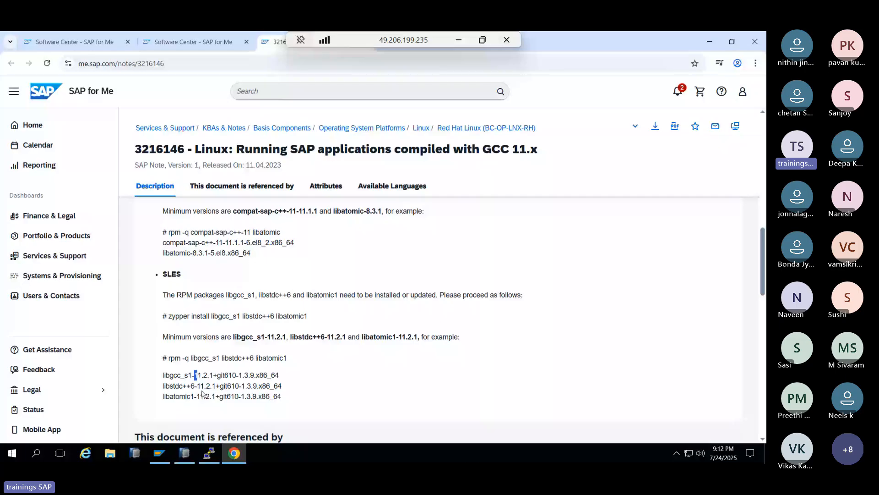
- Switch to SAP Note 2235581 and scroll past the Red Hat lists to the SUSE section
{"action": "scroll", "coordinate": [247, 386], "scroll_direction": "down", "scroll_amount": 1}
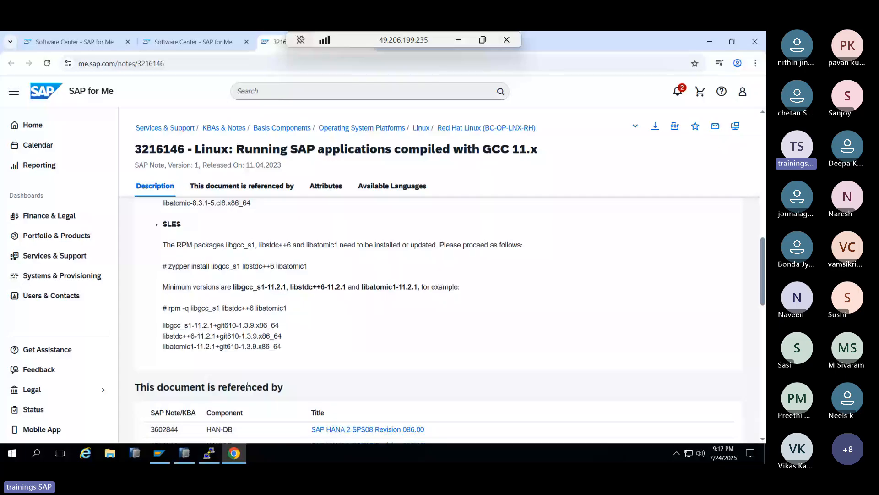
{"action": "left_click", "coordinate": [389, 49]}
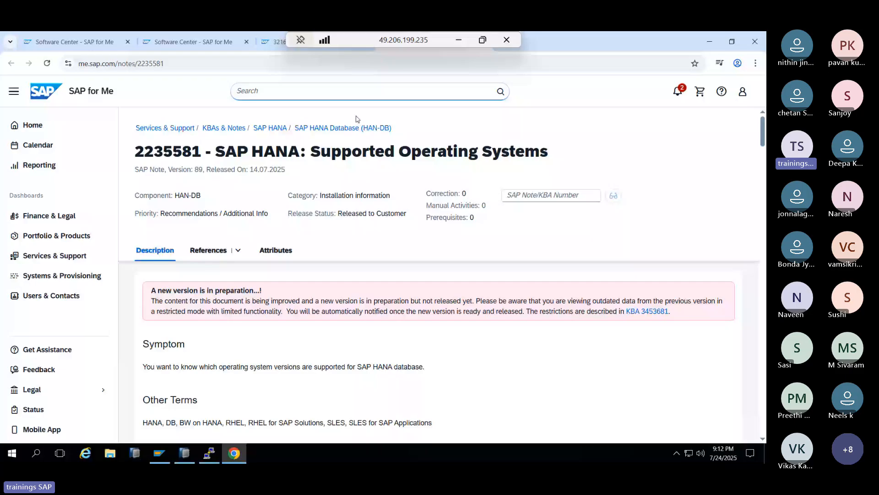
{"action": "left_click_drag", "start_coordinate": [306, 152], "coordinate": [431, 153]}
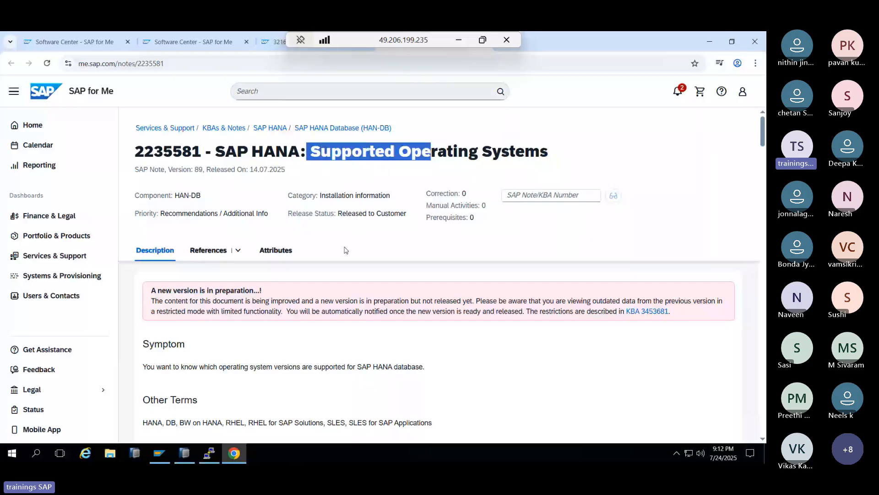
{"action": "scroll", "coordinate": [296, 389], "scroll_direction": "down", "scroll_amount": 3}
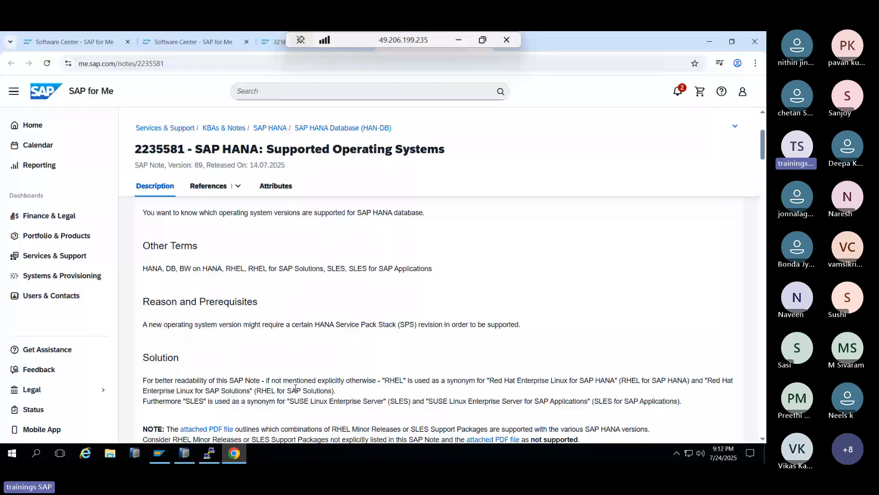
{"action": "scroll", "coordinate": [296, 389], "scroll_direction": "down", "scroll_amount": 4}
{"action": "scroll", "coordinate": [293, 386], "scroll_direction": "down", "scroll_amount": 3}
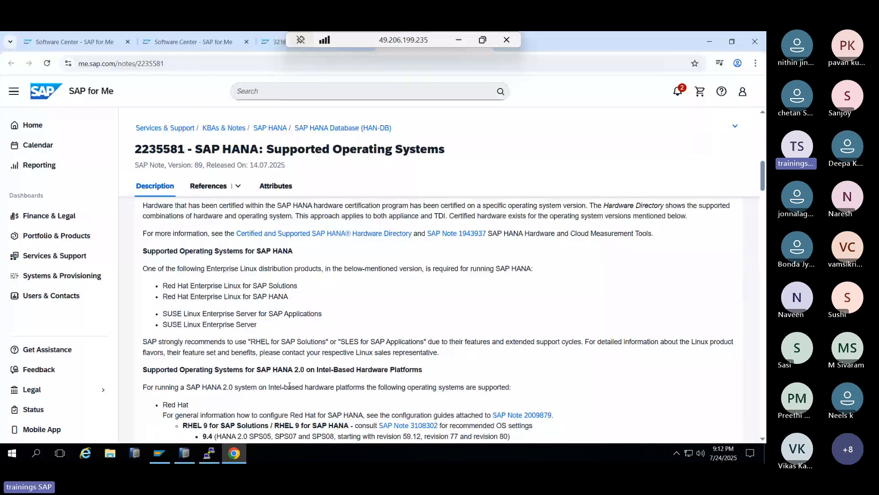
{"action": "scroll", "coordinate": [289, 386], "scroll_direction": "down", "scroll_amount": 7}
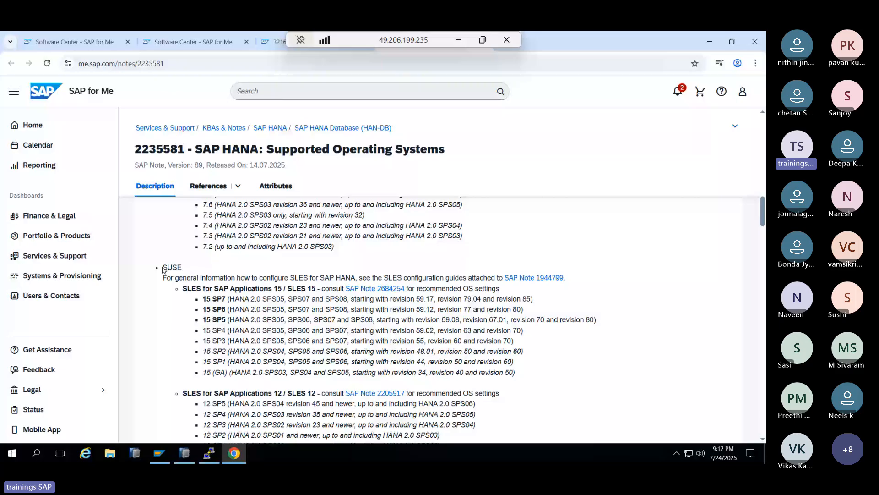
{"action": "left_click_drag", "start_coordinate": [163, 268], "coordinate": [173, 268]}
- Exit the hdbadm shell, run cat /etc/os-release and mark VERSION_ID 15.5
{"action": "key", "text": "alt+Tab"}
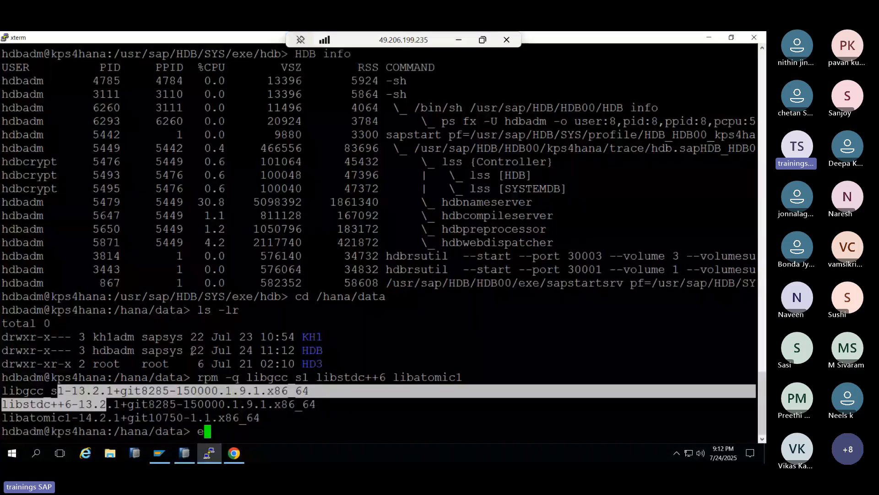
{"action": "type", "text": "exit"}
{"action": "key", "text": "Return"}
{"action": "type", "text": "cat /et"}
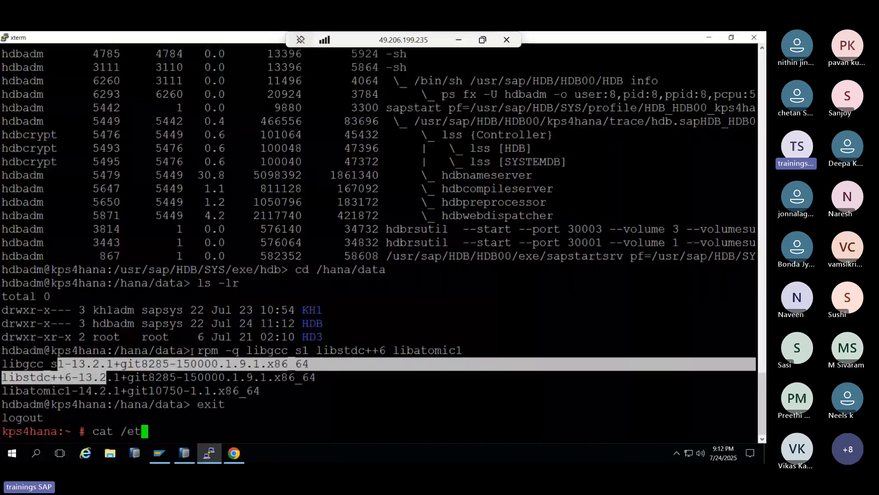
{"action": "type", "text": "c/o"}
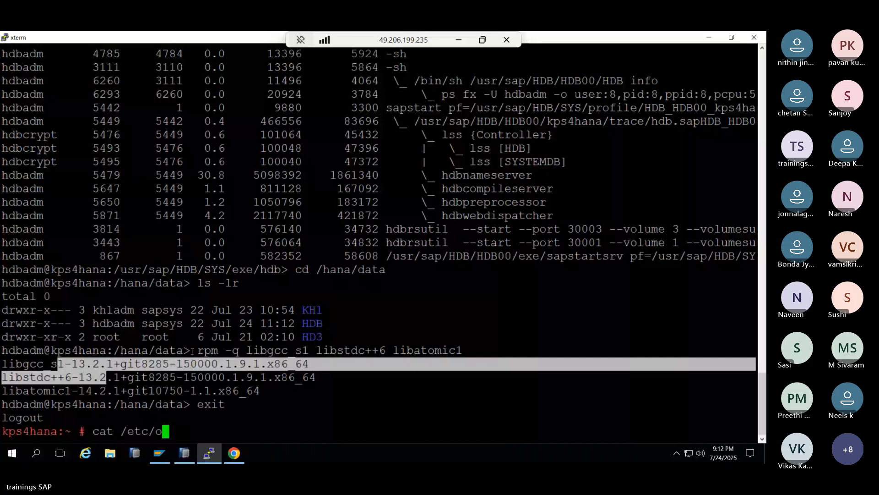
{"action": "type", "text": "s-releas"}
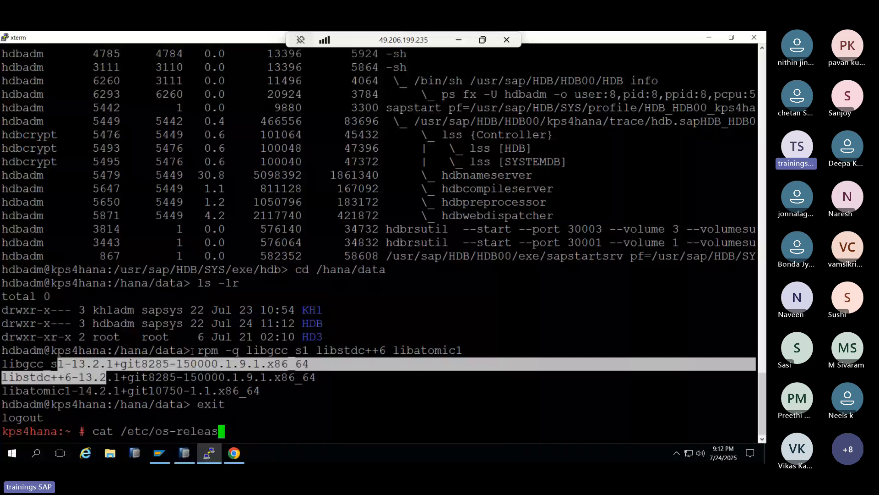
{"action": "type", "text": "e"}
{"action": "key", "text": "Return"}
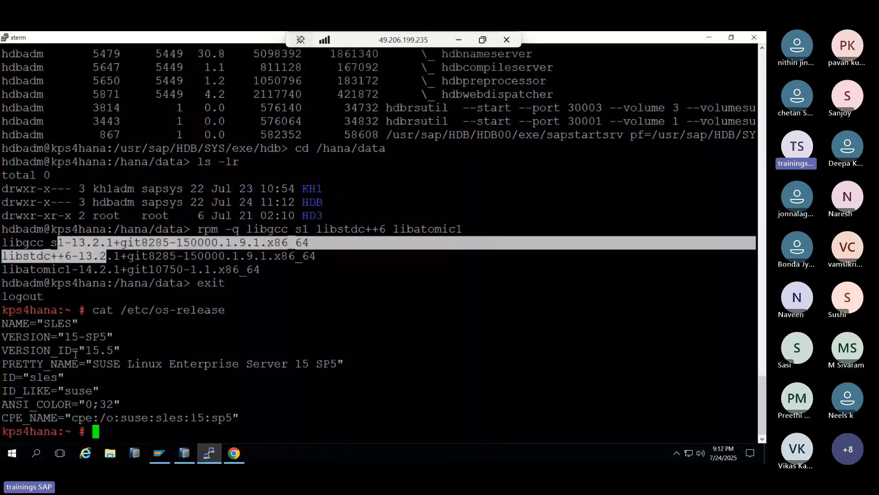
{"action": "left_click_drag", "start_coordinate": [78, 350], "coordinate": [115, 351]}
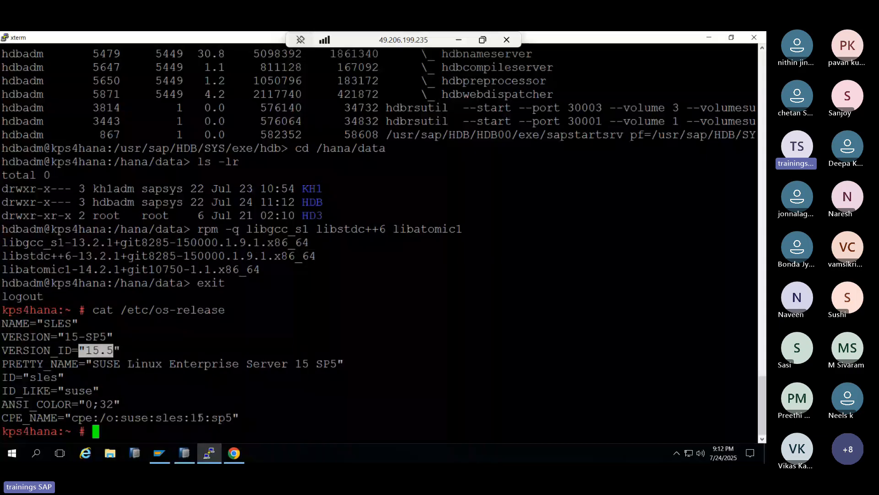
- In the SLES 15 list of note 2235581, mark the 15 SP5 entry with SPS08 and the 15 SP7 line
{"action": "left_click", "coordinate": [234, 453]}
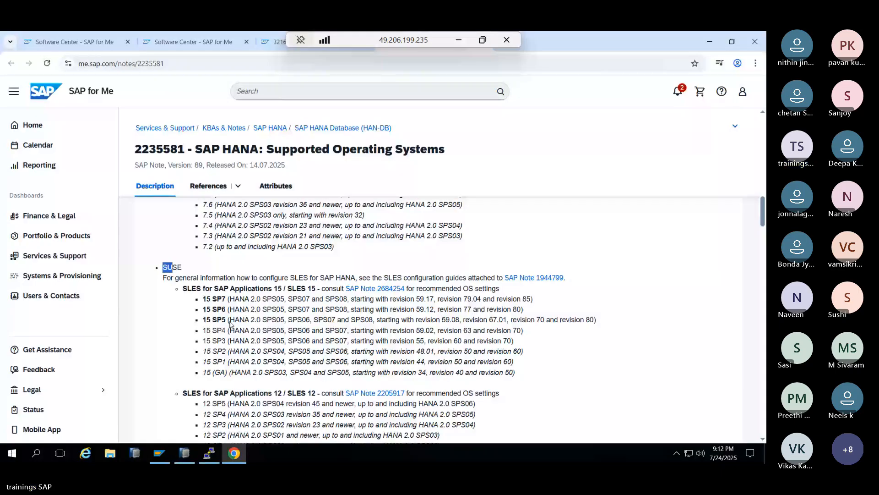
{"action": "left_click_drag", "start_coordinate": [203, 320], "coordinate": [217, 321]}
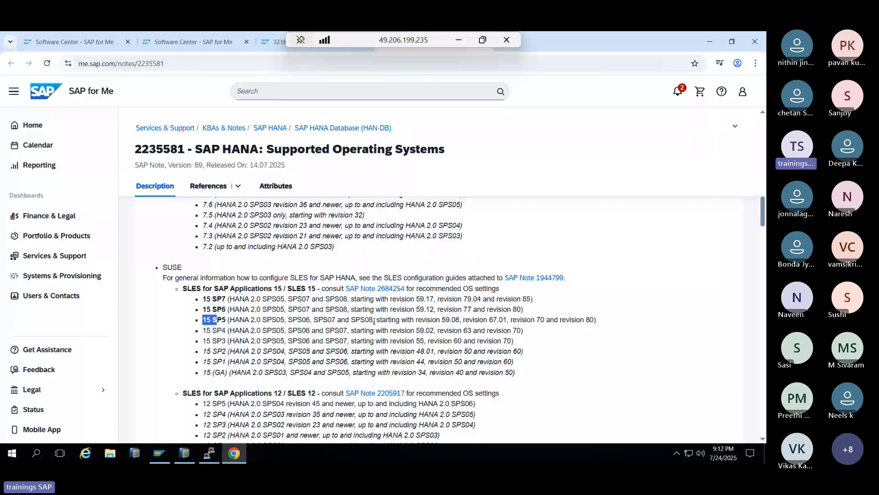
{"action": "left_click", "coordinate": [241, 318]}
{"action": "double_click", "coordinate": [358, 319]}
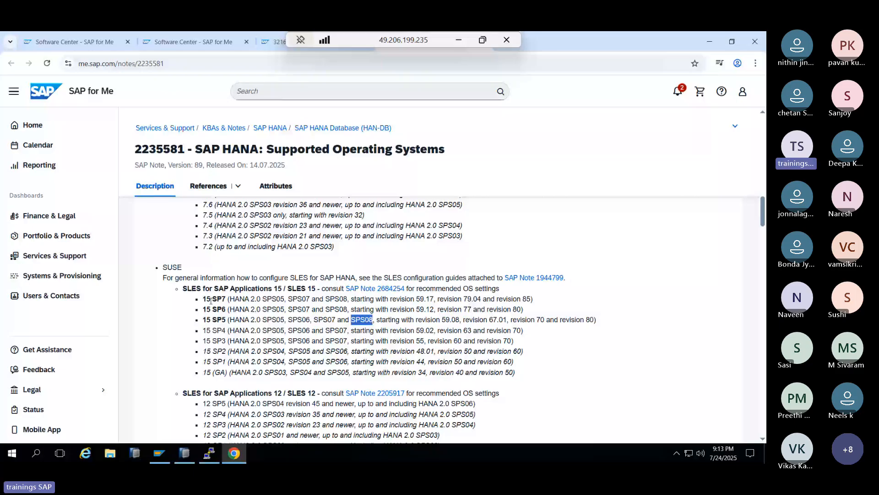
{"action": "left_click_drag", "start_coordinate": [203, 299], "coordinate": [255, 302]}
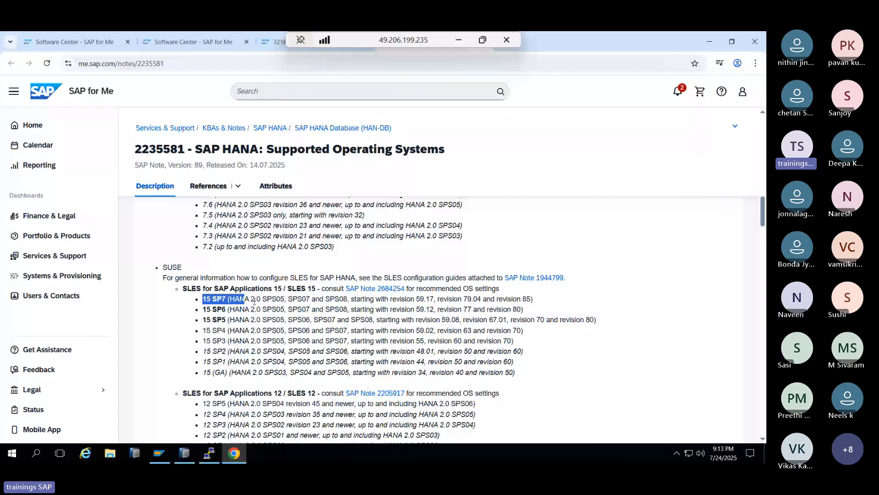
{"action": "left_click_drag", "start_coordinate": [255, 301], "coordinate": [534, 300]}
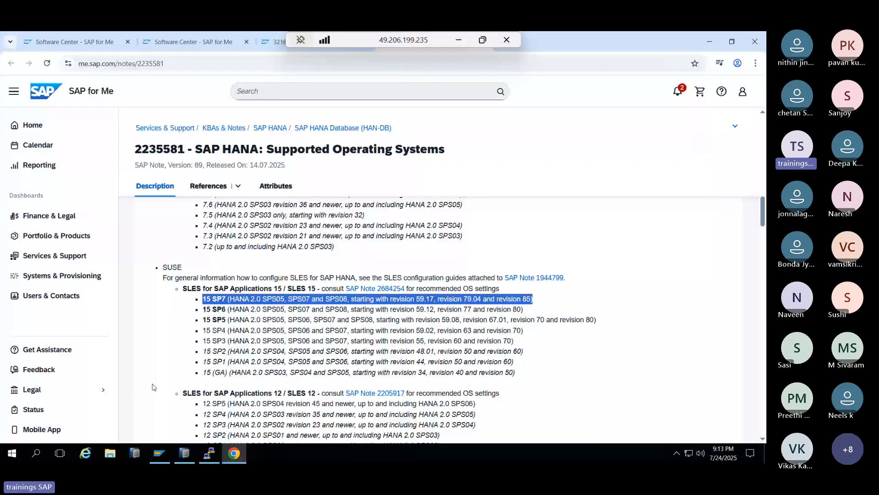
{"action": "left_click", "coordinate": [208, 298]}
- Mark 15 SP6's SPS levels and 15 SP5's SPS range and revisions 59.08 and 67.01, then return to Paint
{"action": "left_click_drag", "start_coordinate": [216, 310], "coordinate": [532, 311]}
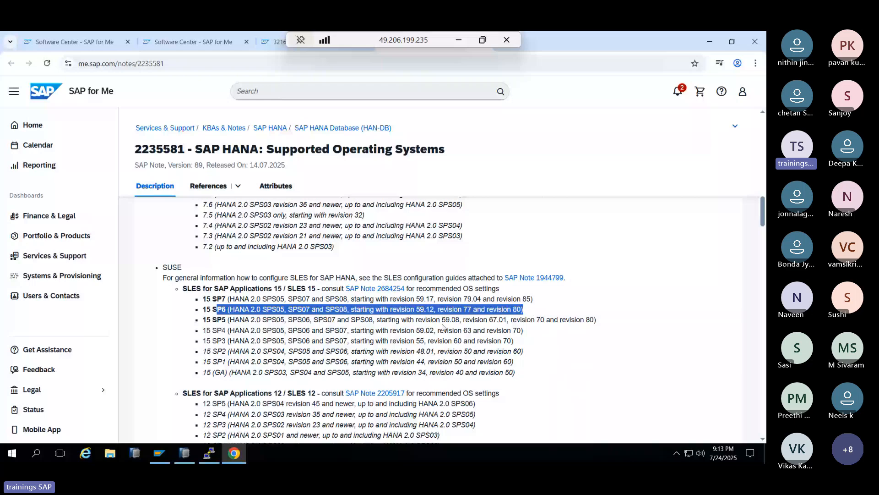
{"action": "left_click_drag", "start_coordinate": [456, 320], "coordinate": [600, 320]}
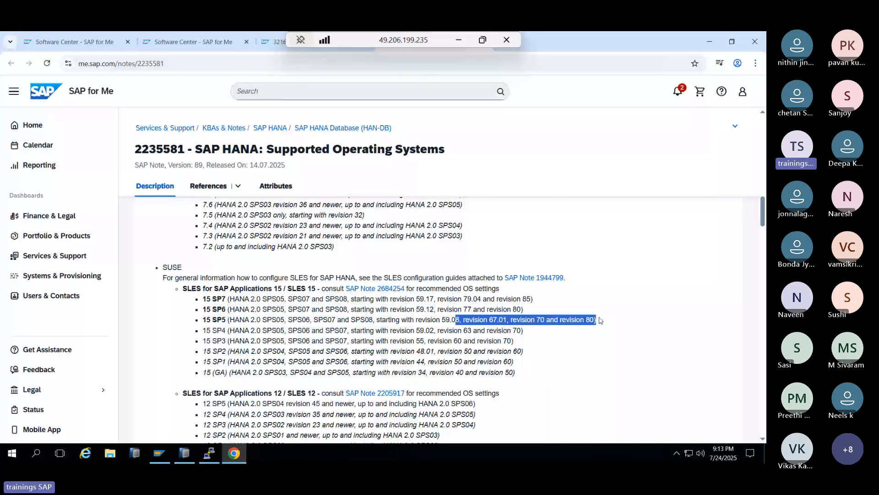
{"action": "left_click", "coordinate": [517, 319]}
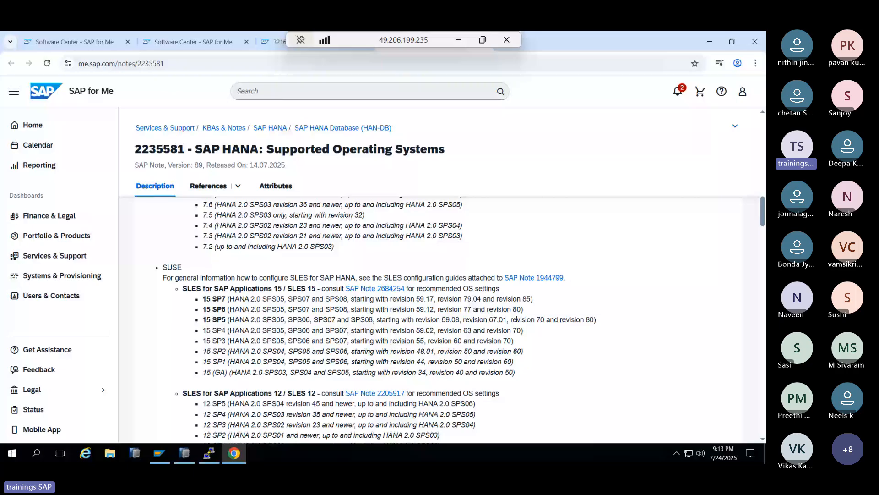
{"action": "left_click_drag", "start_coordinate": [415, 319], "coordinate": [203, 319]}
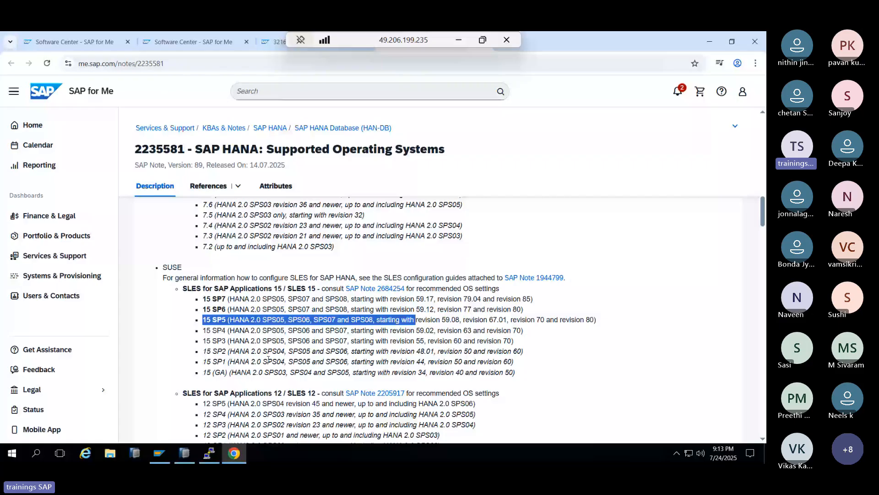
{"action": "double_click", "coordinate": [219, 319]}
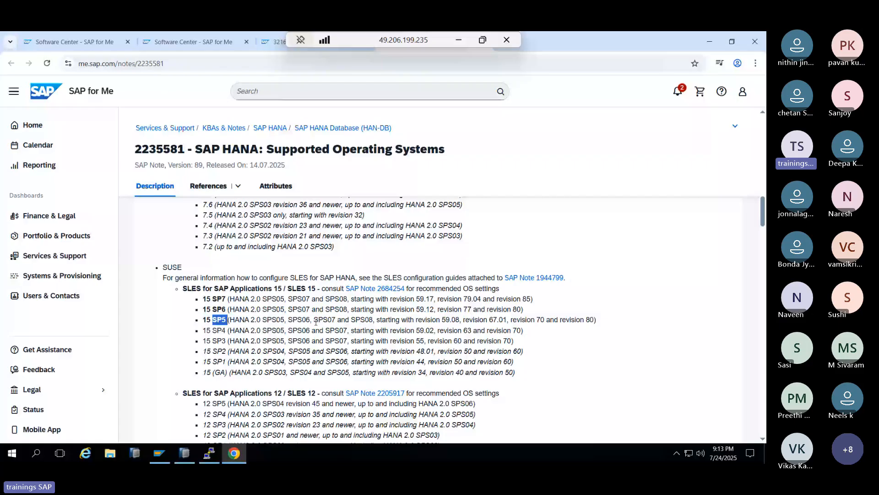
{"action": "left_click_drag", "start_coordinate": [427, 319], "coordinate": [511, 320]}
{"action": "left_click", "coordinate": [258, 320]}
{"action": "left_click_drag", "start_coordinate": [255, 320], "coordinate": [272, 320]}
{"action": "scroll", "coordinate": [263, 328], "scroll_direction": "up", "scroll_amount": 10}
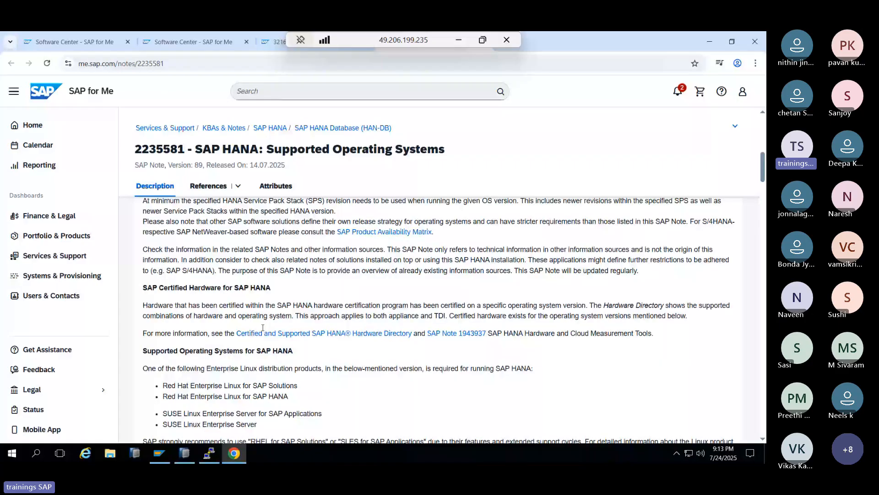
{"action": "left_click", "coordinate": [459, 40]}
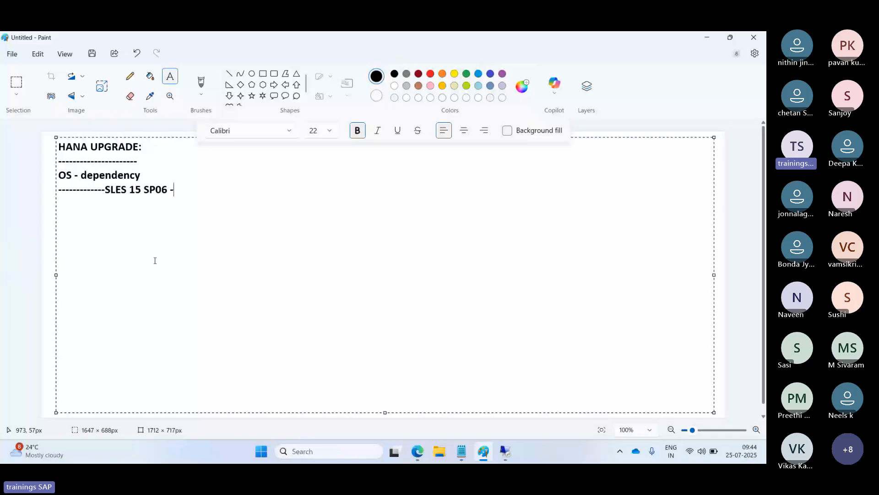
- Go from the Paint notes back to the remote server's xterm terminal
{"action": "left_click", "coordinate": [506, 453]}
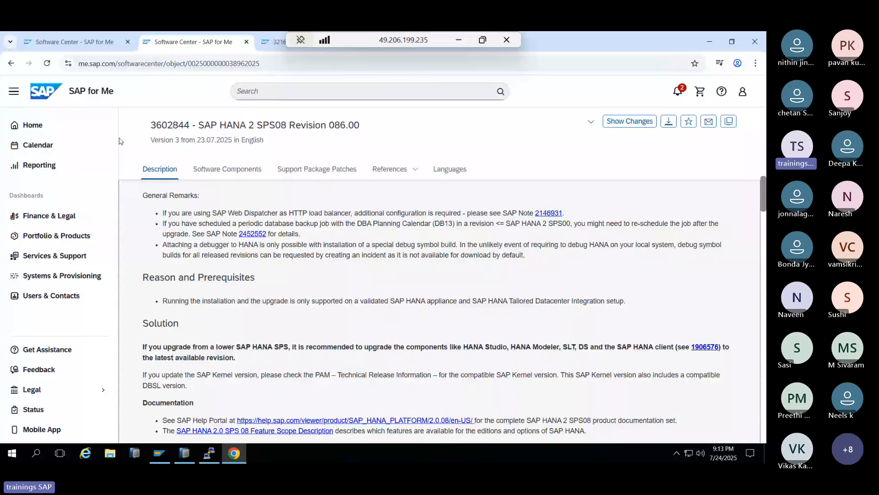
{"action": "key", "text": "ctrl+shift+Tab"}
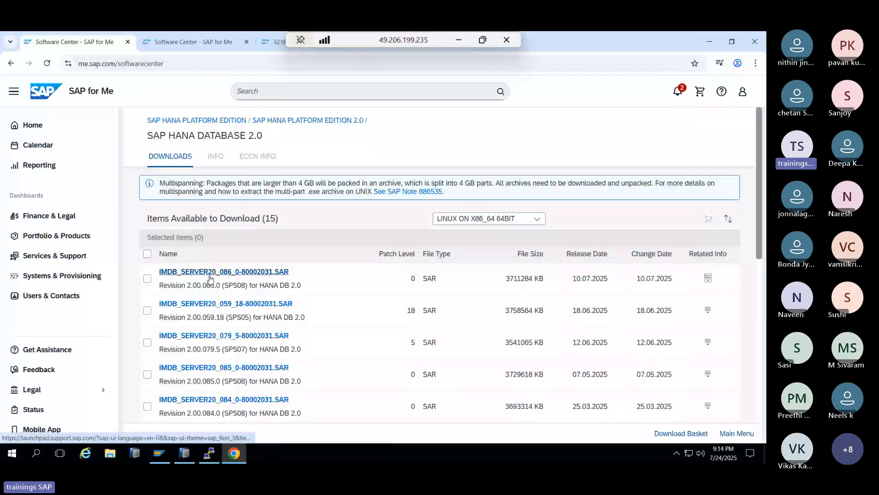
{"action": "left_click", "coordinate": [233, 458]}
- Change to /media, then into the SAP_HANA_DATABASE_SPS08_84 folder, listing contents with ls -ltr
{"action": "type", "text": "c"}
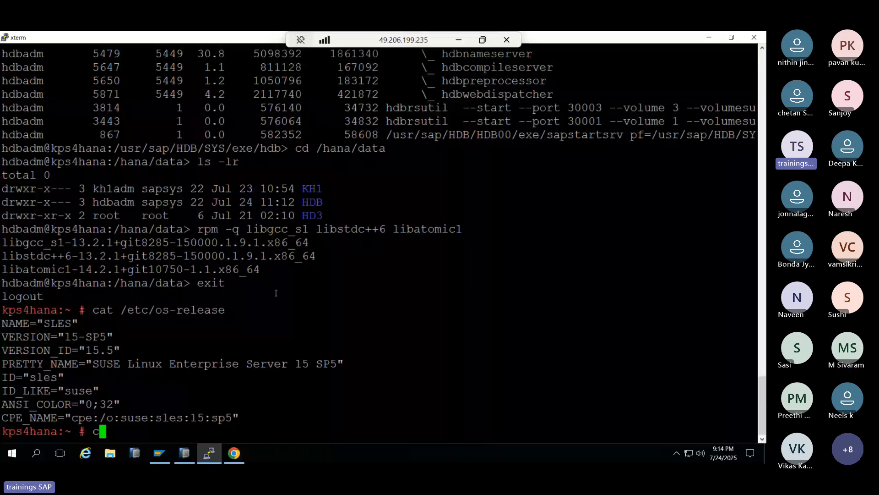
{"action": "type", "text": "d /media"}
{"action": "key", "text": "Return"}
{"action": "type", "text": "ls -l"}
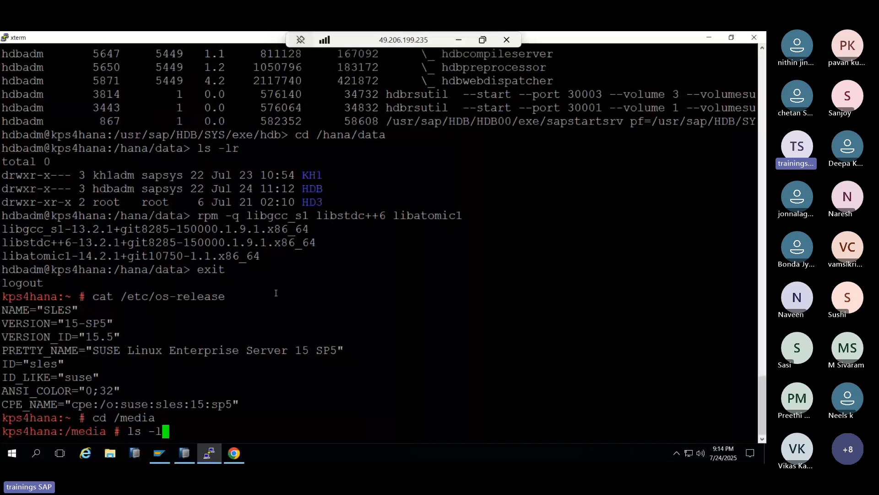
{"action": "type", "text": "tr"}
{"action": "key", "text": "Return"}
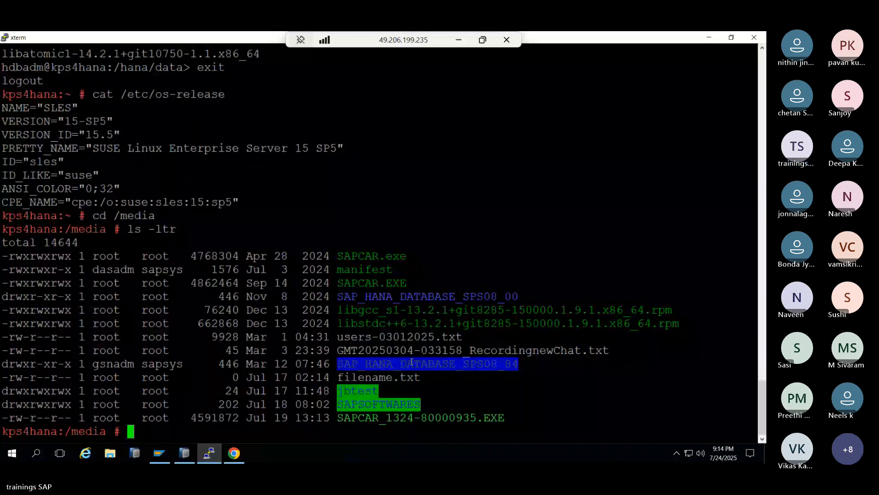
{"action": "type", "text": "cd"}
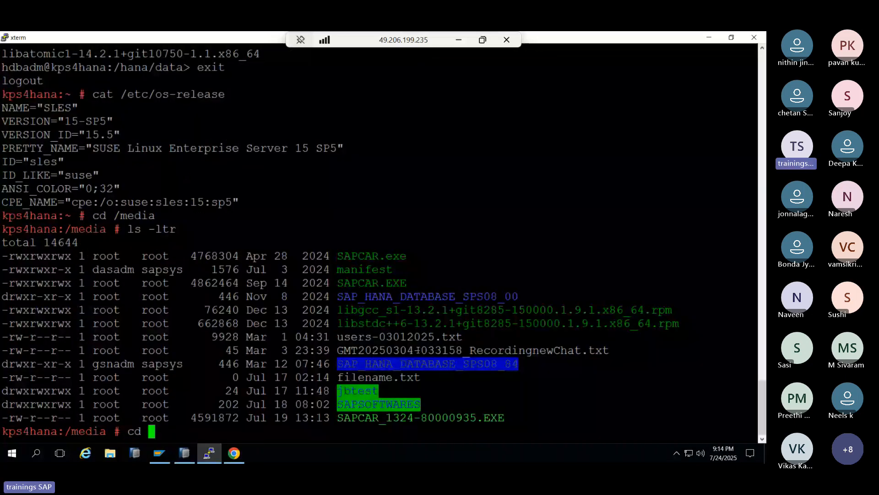
{"action": "middle_click", "coordinate": [417, 349]}
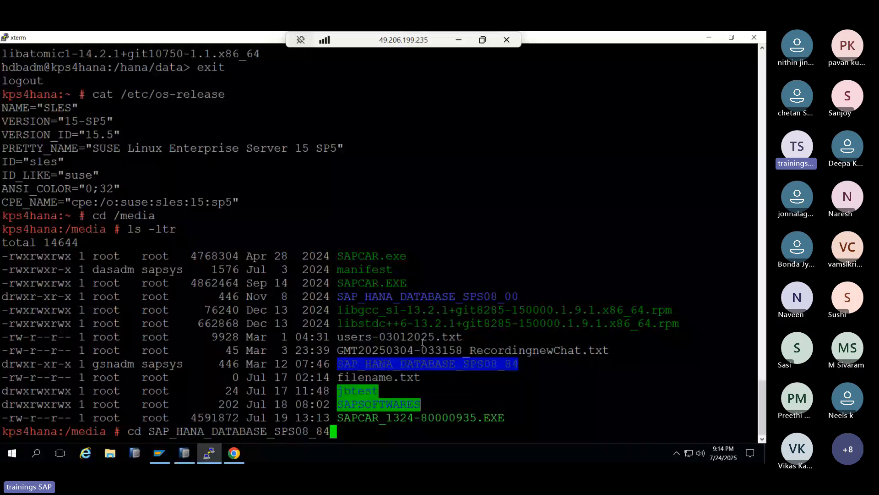
{"action": "key", "text": "Return"}
{"action": "type", "text": "ls -ltr"}
{"action": "key", "text": "Return"}
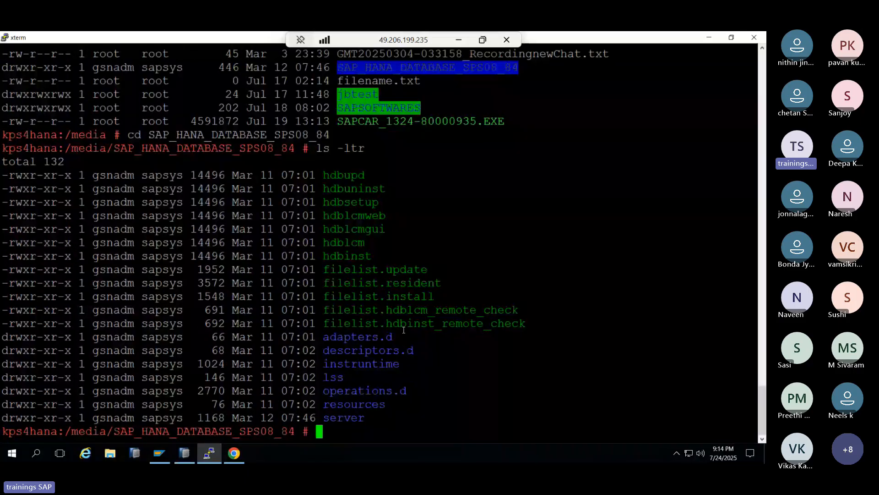
- Run ./hdbupd --ignore check_signature_file from the SAP_HANA_DATABASE_SPS08_84 folder
{"action": "scroll", "coordinate": [319, 234], "scroll_direction": "up", "scroll_amount": 5}
{"action": "scroll", "coordinate": [319, 234], "scroll_direction": "up", "scroll_amount": 3}
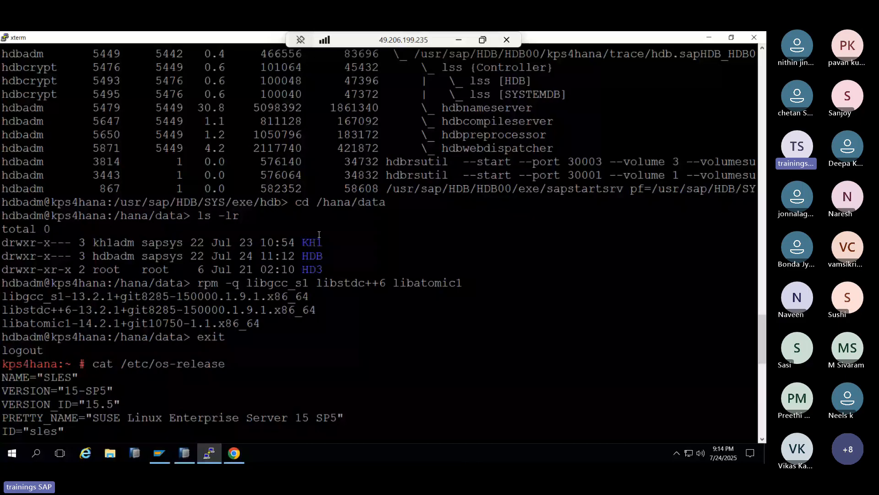
{"action": "scroll", "coordinate": [319, 235], "scroll_direction": "down", "scroll_amount": 8}
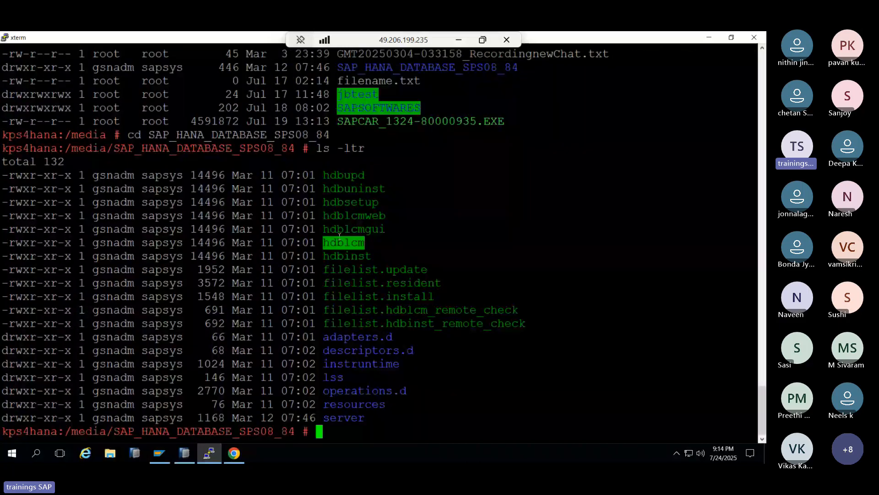
{"action": "left_click", "coordinate": [351, 243]}
{"action": "double_click", "coordinate": [344, 176]}
{"action": "key", "text": "super+c"}
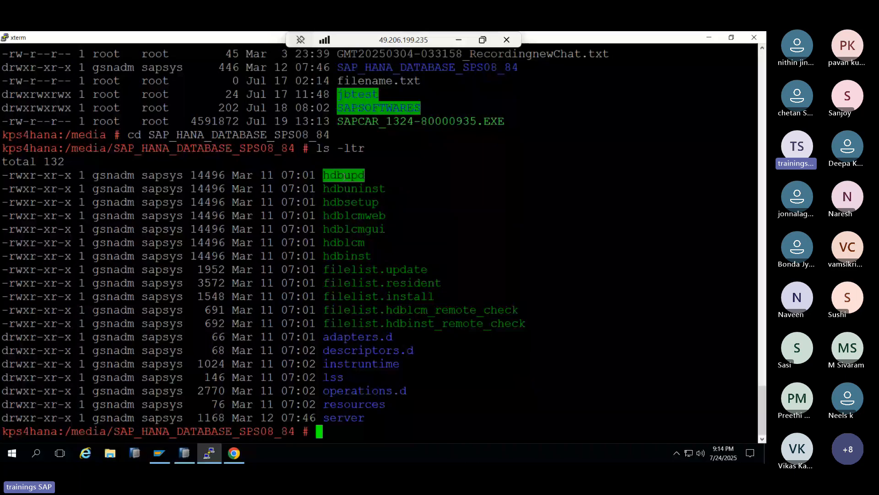
{"action": "type", "text": "./"}
{"action": "middle_click", "coordinate": [344, 176]}
{"action": "type", "text": "--ig"}
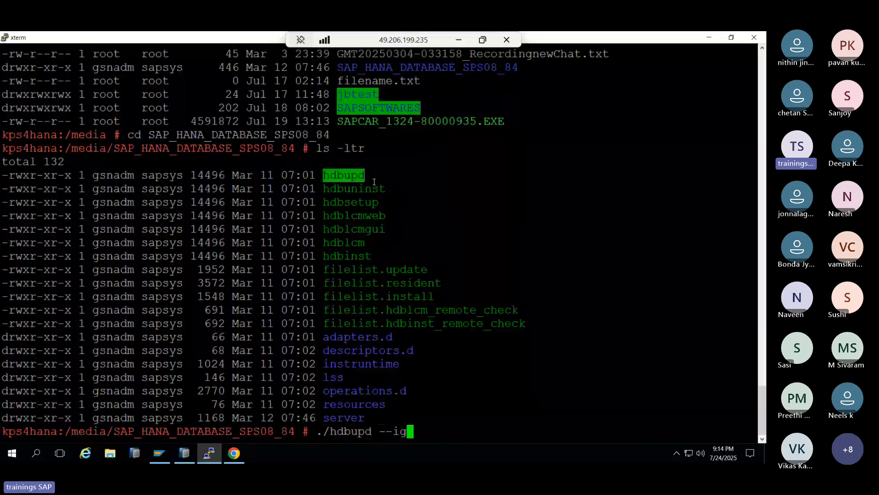
{"action": "type", "text": "nore check_signatu"}
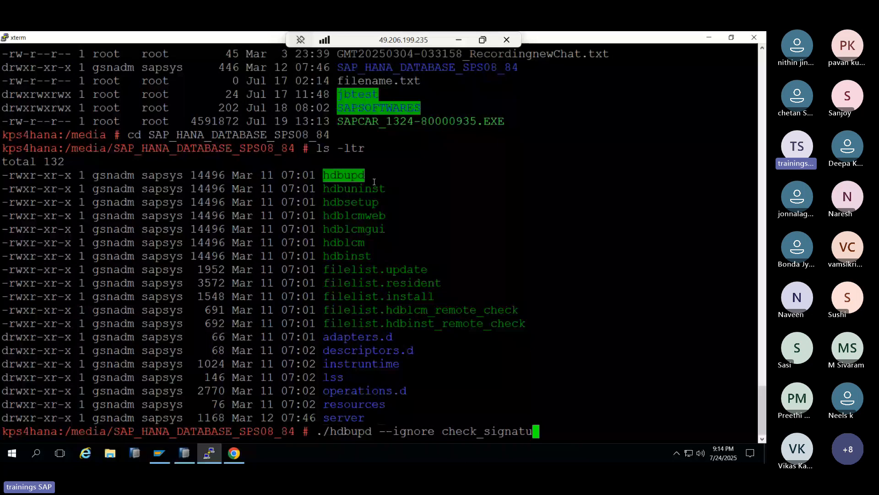
{"action": "key", "text": "Return"}
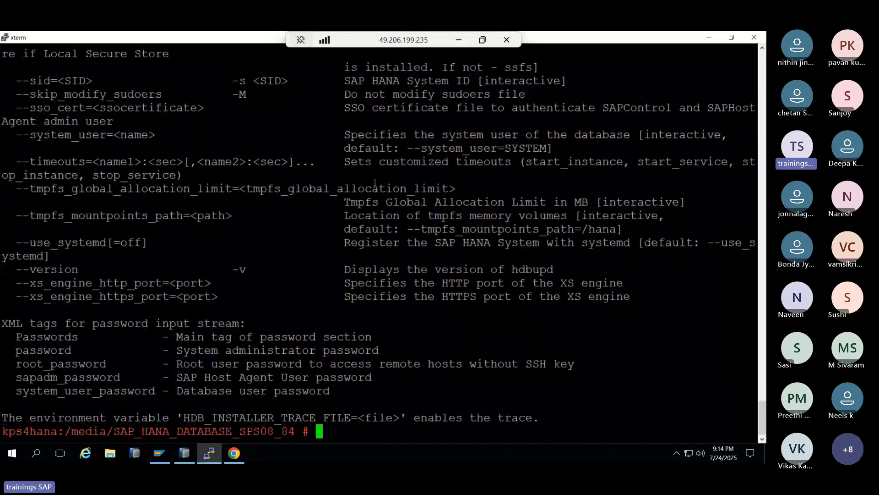
- Correct and rerun the hdbupd --ignore command, then begin editing it toward hdblcm
{"action": "key", "text": "Up"}
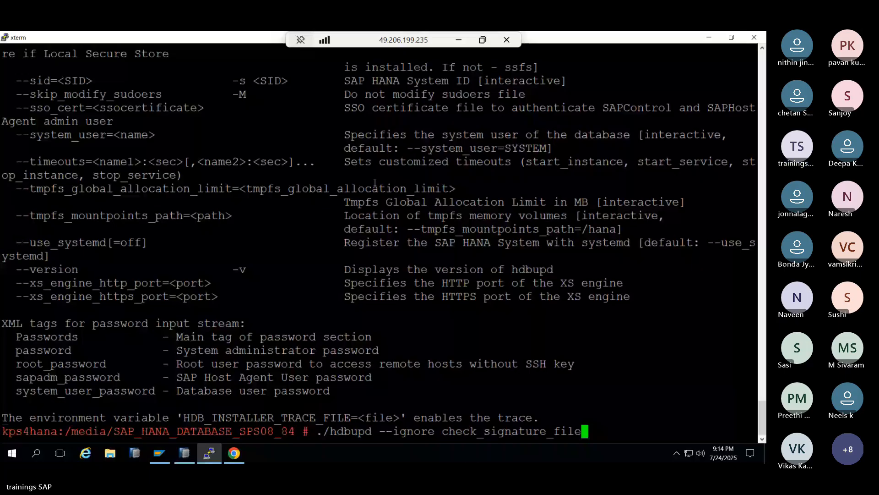
{"action": "key", "text": "Left"}
{"action": "key", "text": "Left"}
{"action": "key", "text": "Left"}
{"action": "key", "text": "Left"}
{"action": "key", "text": "Left"}
{"action": "key", "text": "Left"}
{"action": "key", "text": "Left"}
{"action": "key", "text": "Left"}
{"action": "key", "text": "Left"}
{"action": "key", "text": "Left"}
{"action": "key", "text": "BackSpace"}
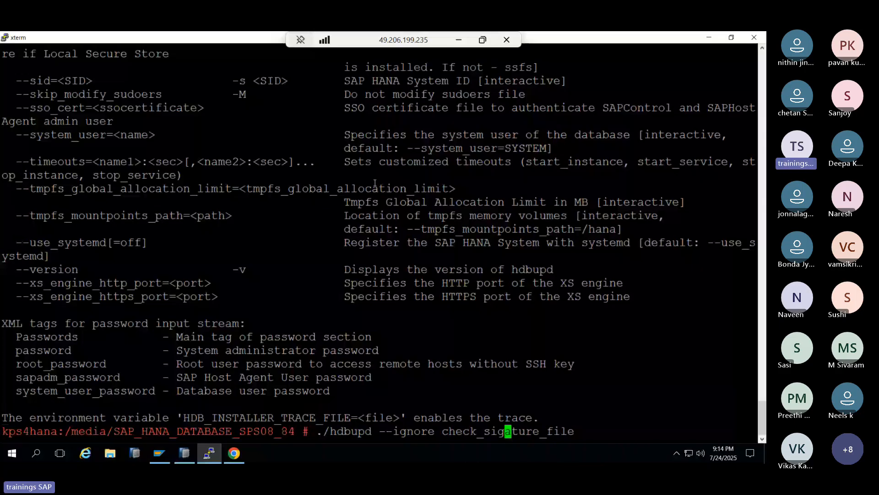
{"action": "type", "text": "n"}
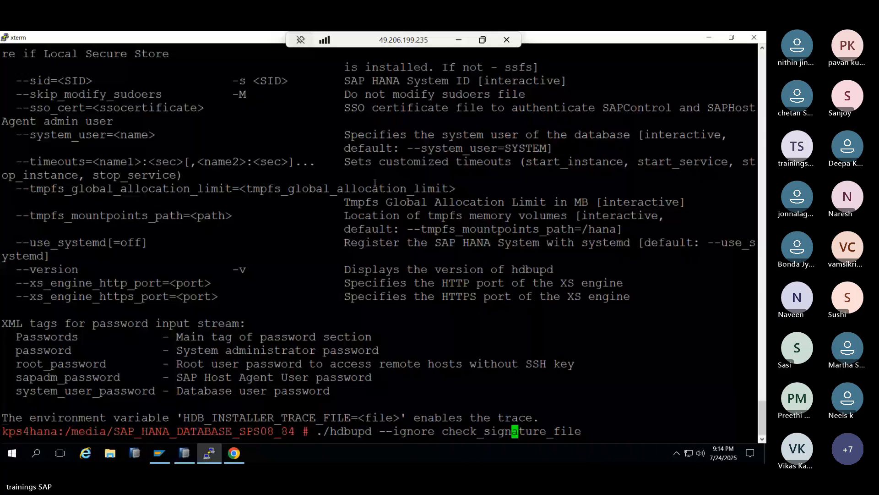
{"action": "key", "text": "Return"}
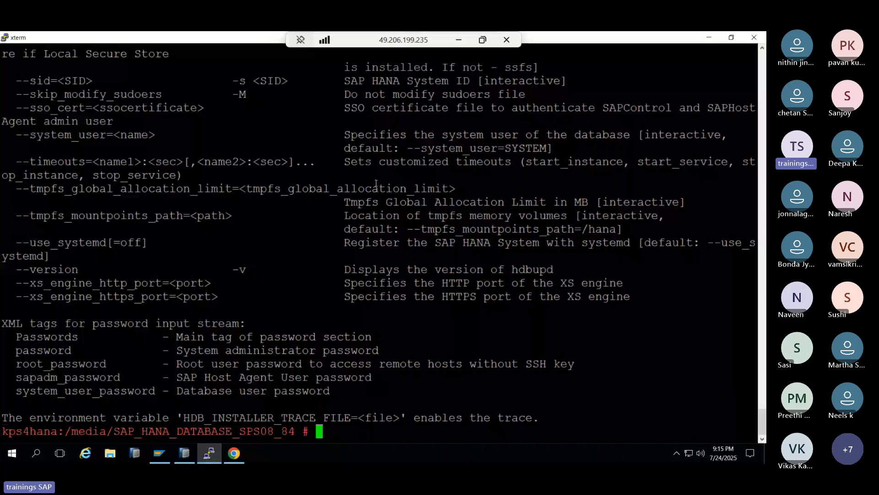
{"action": "key", "text": "Up"}
{"action": "key", "text": "Left"}
{"action": "key", "text": "Left"}
{"action": "key", "text": "Left"}
{"action": "key", "text": "Left"}
{"action": "key", "text": "Left"}
{"action": "key", "text": "Left"}
{"action": "key", "text": "Left"}
{"action": "key", "text": "Left"}
{"action": "key", "text": "Left"}
{"action": "key", "text": "Left"}
{"action": "key", "text": "Left"}
{"action": "key", "text": "Left"}
{"action": "key", "text": "Left"}
{"action": "key", "text": "Left"}
{"action": "key", "text": "Left"}
{"action": "key", "text": "Left"}
{"action": "key", "text": "Left"}
{"action": "key", "text": "Left"}
{"action": "key", "text": "Left"}
{"action": "key", "text": "Left"}
{"action": "key", "text": "BackSpace"}
{"action": "key", "text": "BackSpace"}
{"action": "key", "text": "BackSpace"}
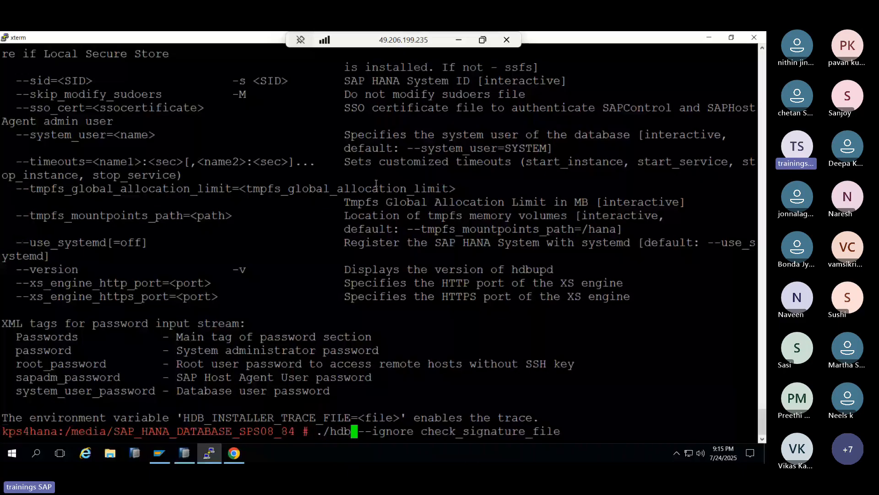
- Launch ./hdblcm with check_signature_file ignored and add no extra component locations
{"action": "type", "text": "lcm"}
{"action": "key", "text": "Return"}
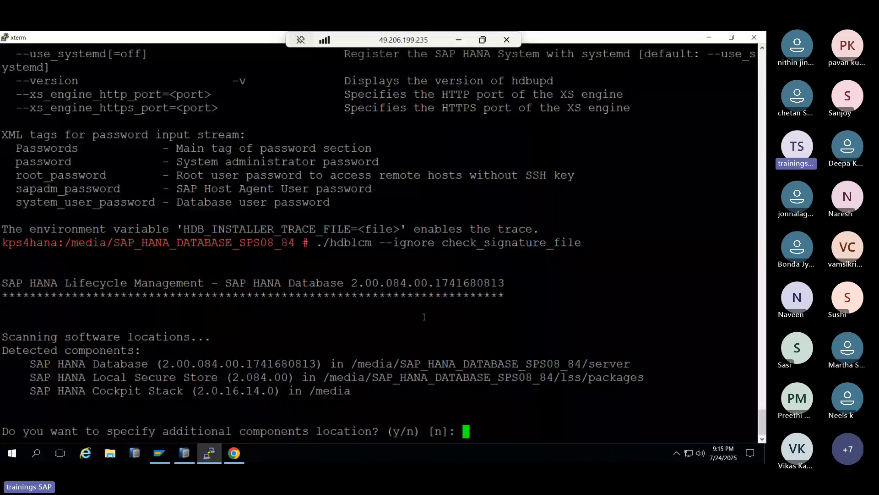
{"action": "double_click", "coordinate": [396, 282]}
{"action": "key", "text": "Return"}
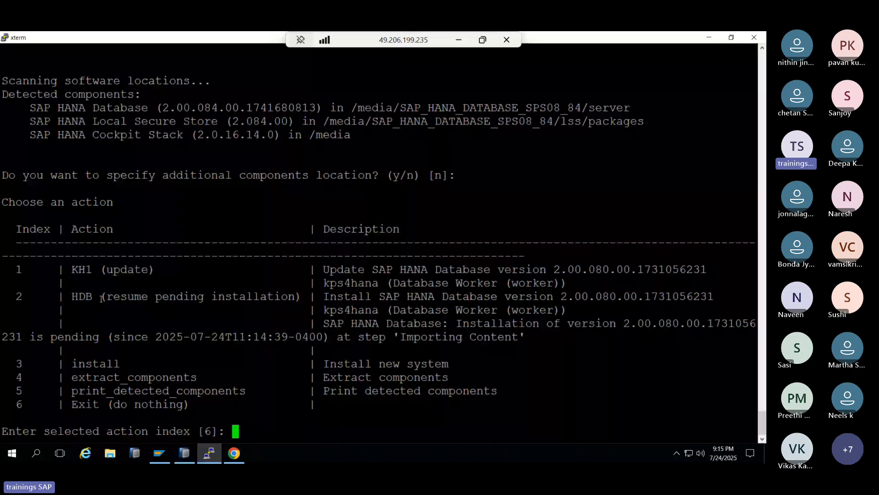
- Choose action 2 to resume the pending HDB installation, which fails requiring kit 2.8.50.0
{"action": "left_click_drag", "start_coordinate": [597, 296], "coordinate": [614, 298]}
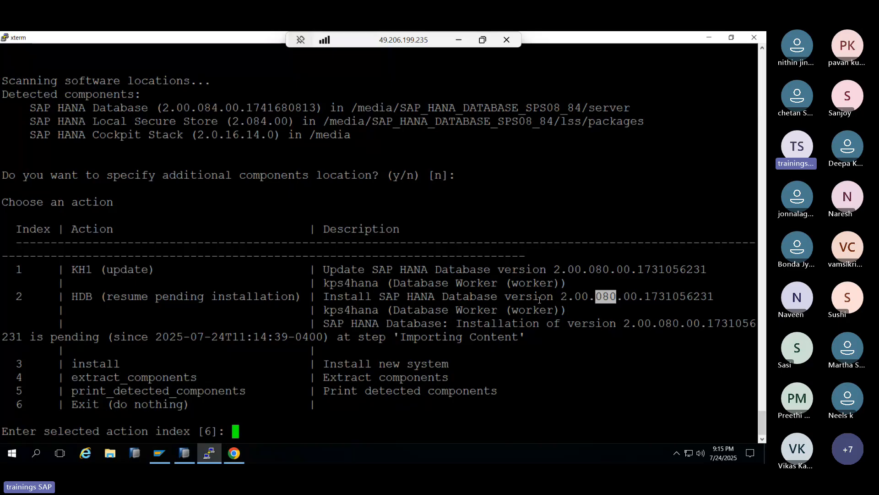
{"action": "left_click", "coordinate": [513, 298]}
{"action": "left_click_drag", "start_coordinate": [16, 297], "coordinate": [549, 339]}
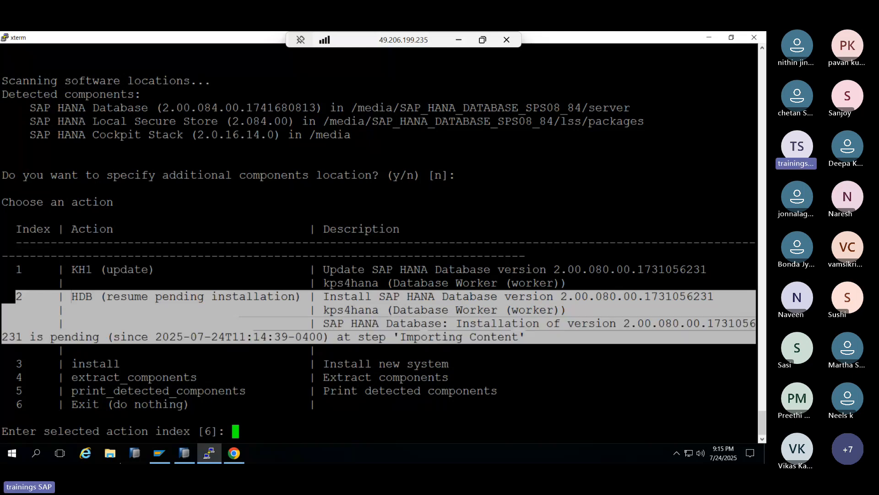
{"action": "left_click", "coordinate": [98, 302]}
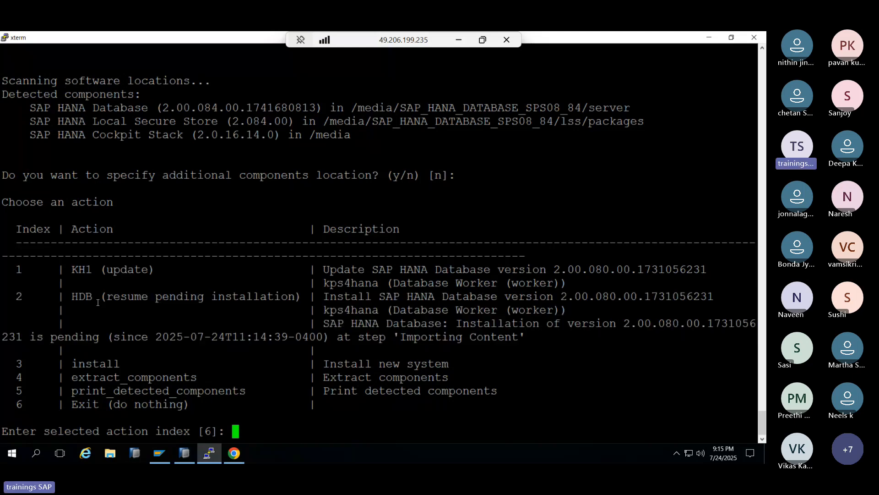
{"action": "double_click", "coordinate": [87, 270]}
{"action": "left_click_drag", "start_coordinate": [95, 271], "coordinate": [155, 271]}
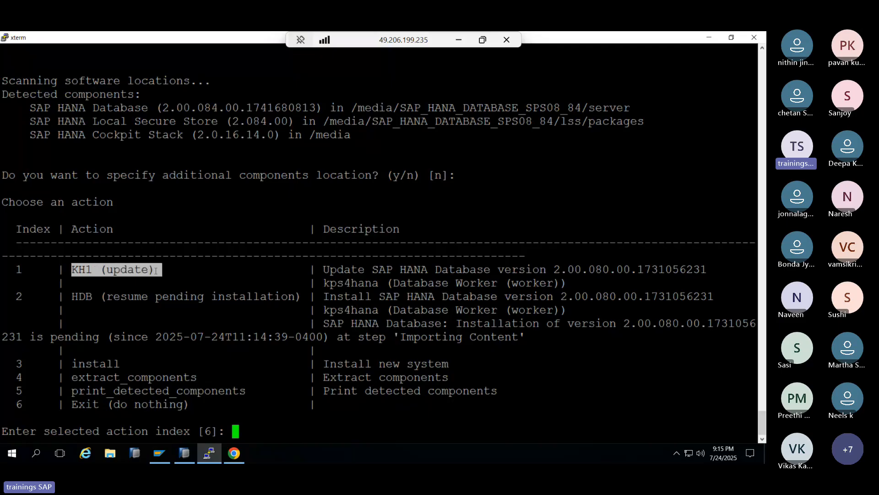
{"action": "double_click", "coordinate": [77, 297]}
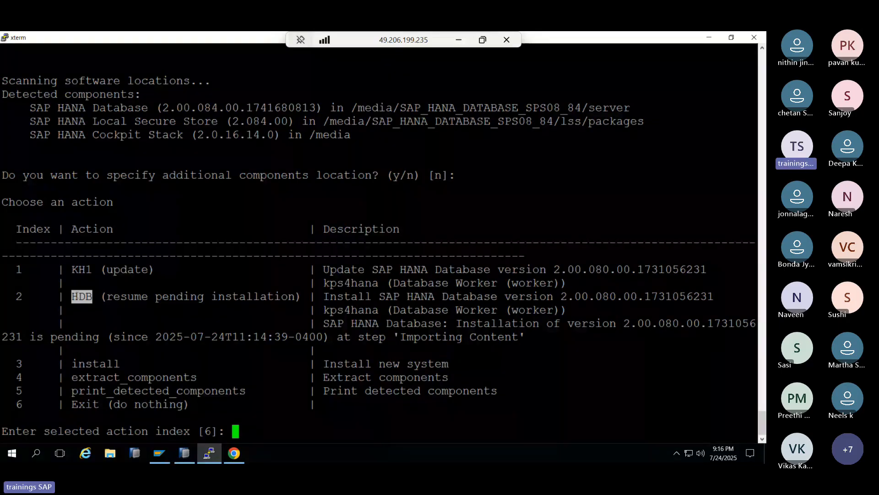
{"action": "type", "text": "2"}
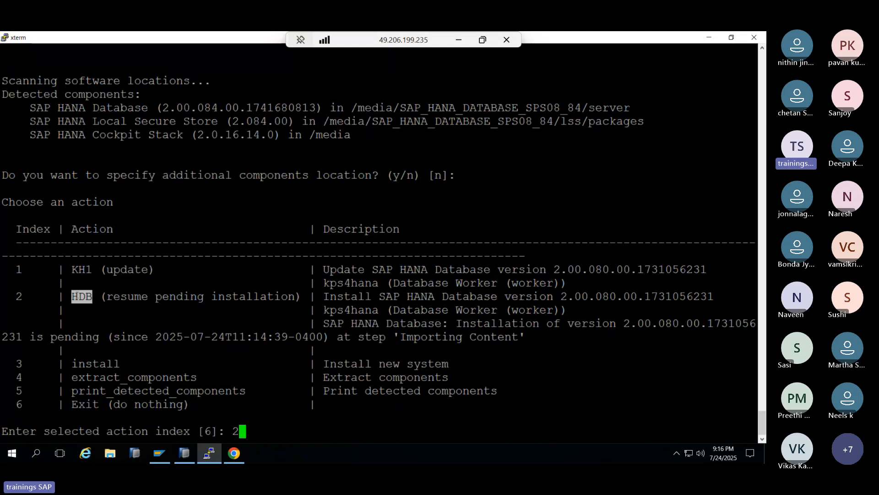
{"action": "key", "text": "Return"}
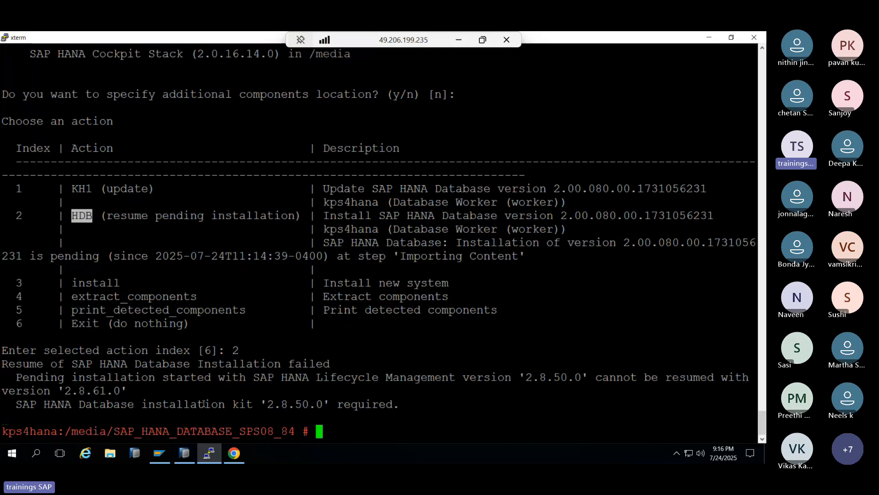
- Recall and rerun ./hdblcm --ignore check_signature_file after reviewing the 2.8.50.0 kit failure
{"action": "left_click_drag", "start_coordinate": [203, 404], "coordinate": [314, 404]}
{"action": "left_click_drag", "start_coordinate": [72, 363], "coordinate": [176, 365]}
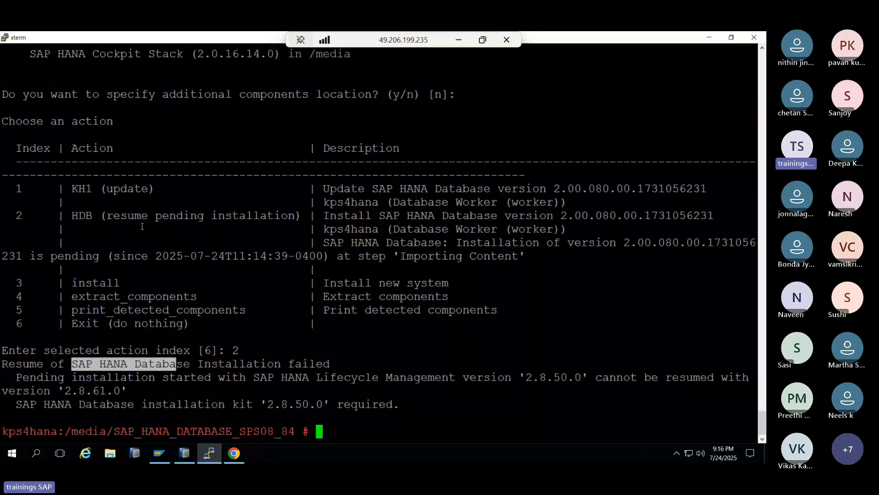
{"action": "left_click_drag", "start_coordinate": [72, 189], "coordinate": [97, 193]}
{"action": "key", "text": "Up"}
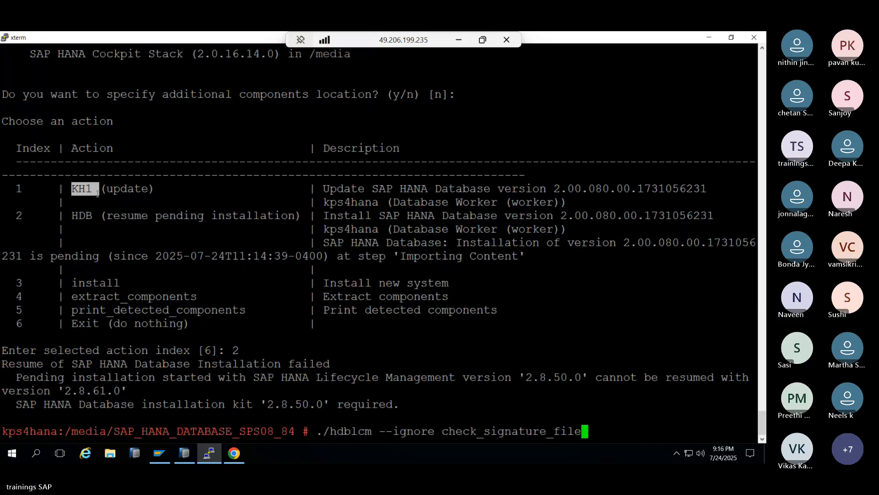
{"action": "key", "text": "Return"}
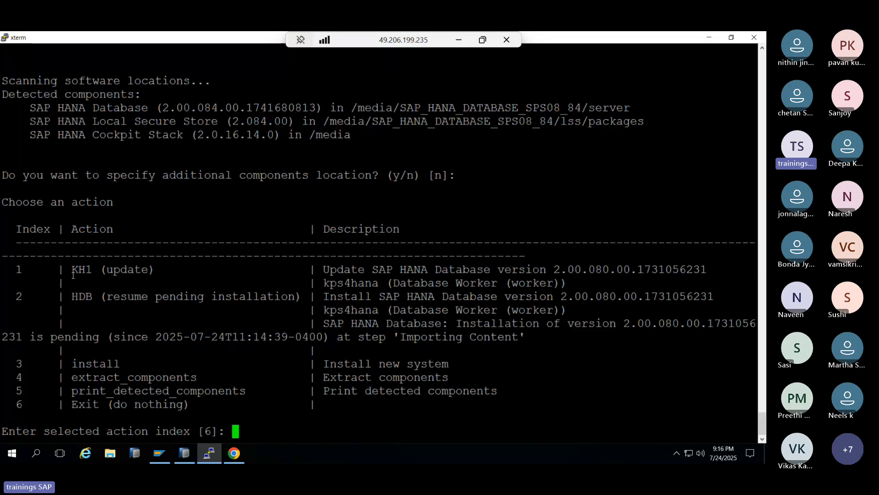
- Choose action 1 to update system KH1 from its current version 2.00.080
{"action": "left_click_drag", "start_coordinate": [73, 274], "coordinate": [90, 271]}
{"action": "left_click", "coordinate": [86, 274]}
{"action": "type", "text": "1"}
{"action": "left_click_drag", "start_coordinate": [72, 271], "coordinate": [107, 271]}
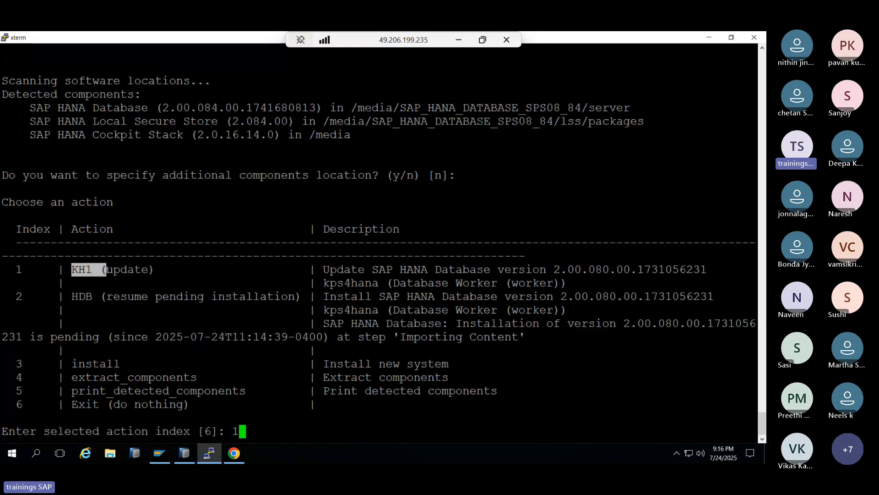
{"action": "left_click", "coordinate": [558, 266]}
{"action": "left_click_drag", "start_coordinate": [558, 266], "coordinate": [609, 269]}
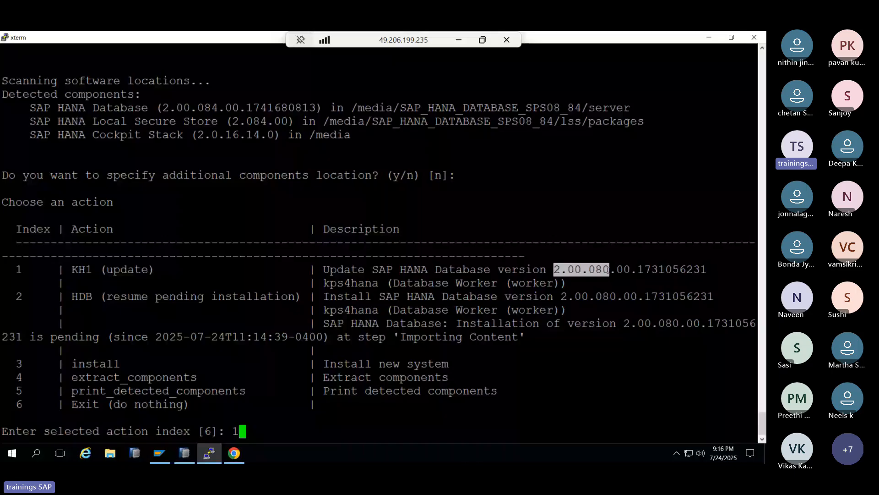
{"action": "key", "text": "Return"}
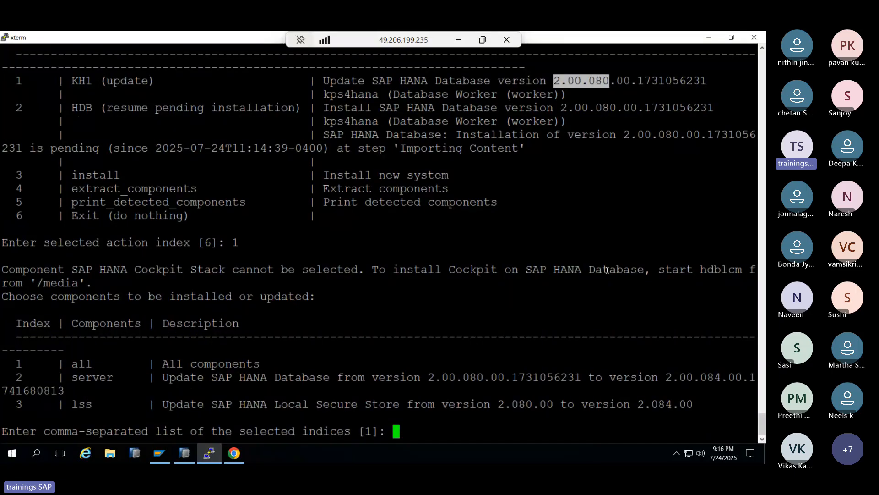
- Select all components, keep SYSTEM as database user, enter its password, accept defaults, confirm with y
{"action": "type", "text": "1"}
{"action": "key", "text": "Return"}
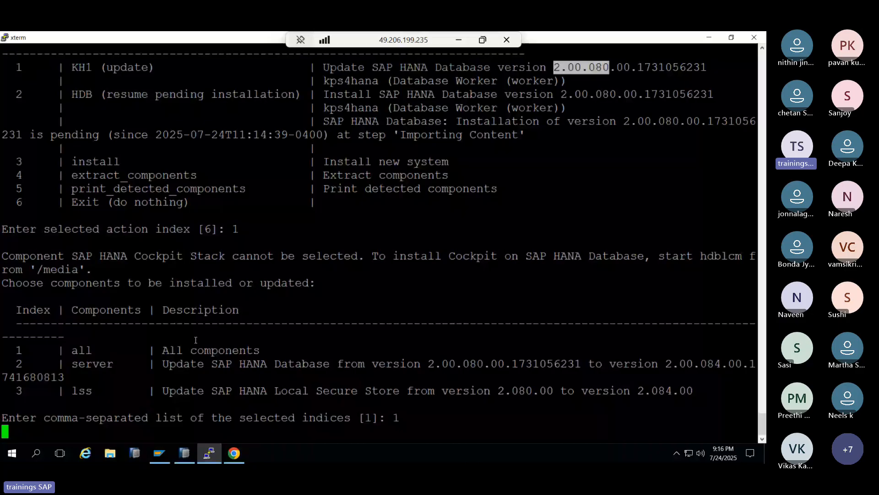
{"action": "key", "text": "Return"}
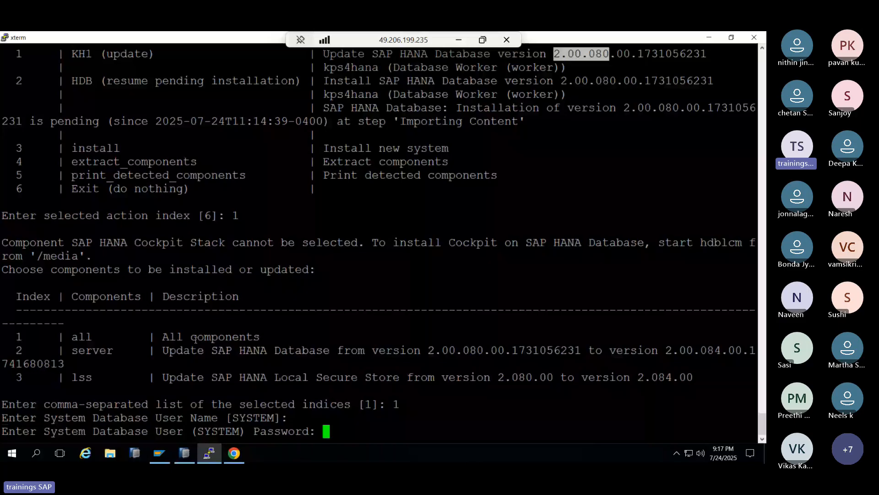
{"action": "key", "text": "Return"}
{"action": "key", "text": "Return"}
{"action": "key", "text": "Return"}
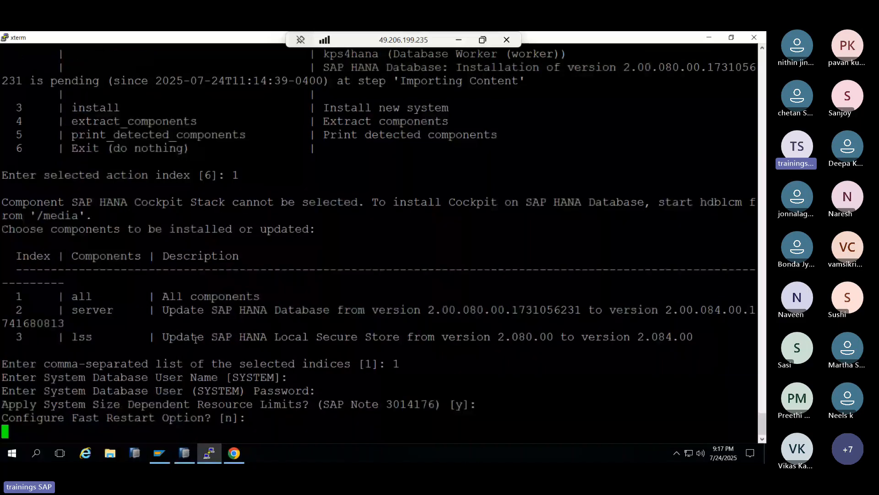
{"action": "type", "text": "y"}
{"action": "key", "text": "Return"}
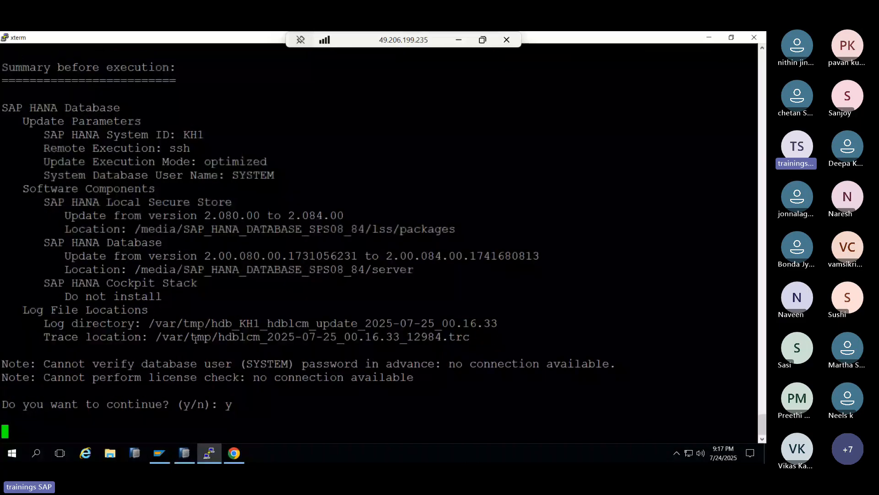
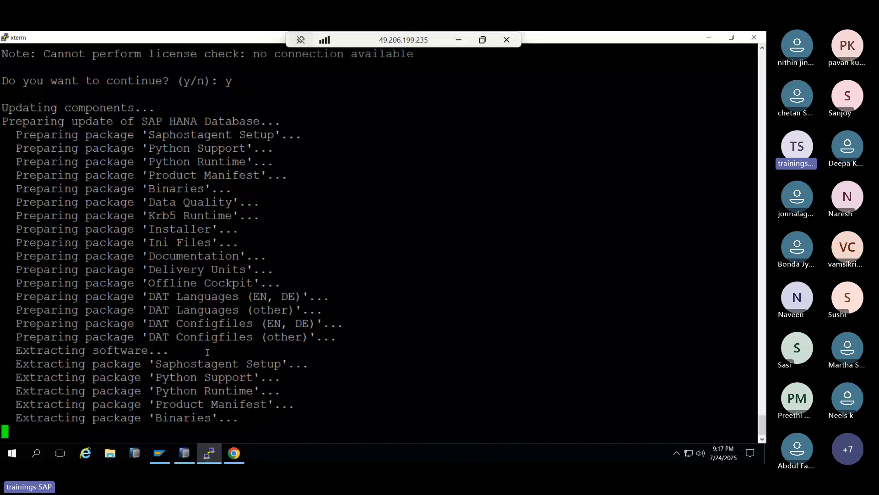
- Scroll back through the hdblcm output and highlight the package extraction lines, including Saphostagent Setup
{"action": "scroll", "coordinate": [275, 297], "scroll_direction": "up", "scroll_amount": 3}
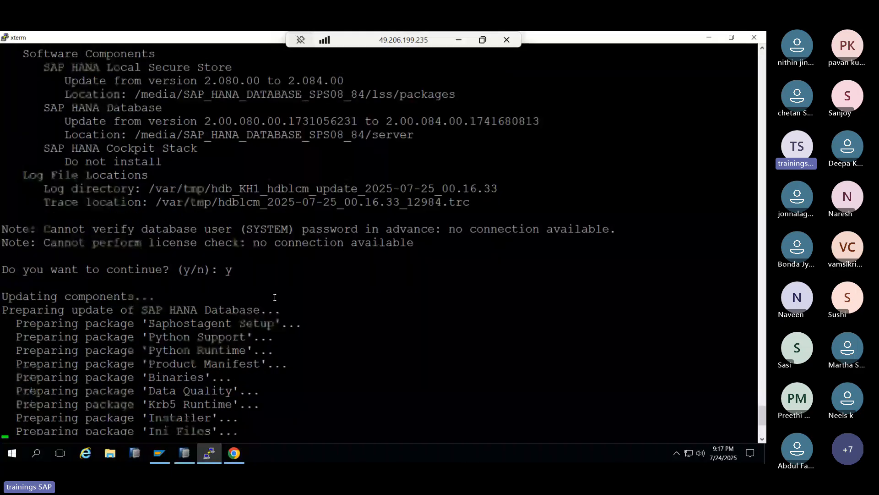
{"action": "scroll", "coordinate": [185, 263], "scroll_direction": "up", "scroll_amount": 5}
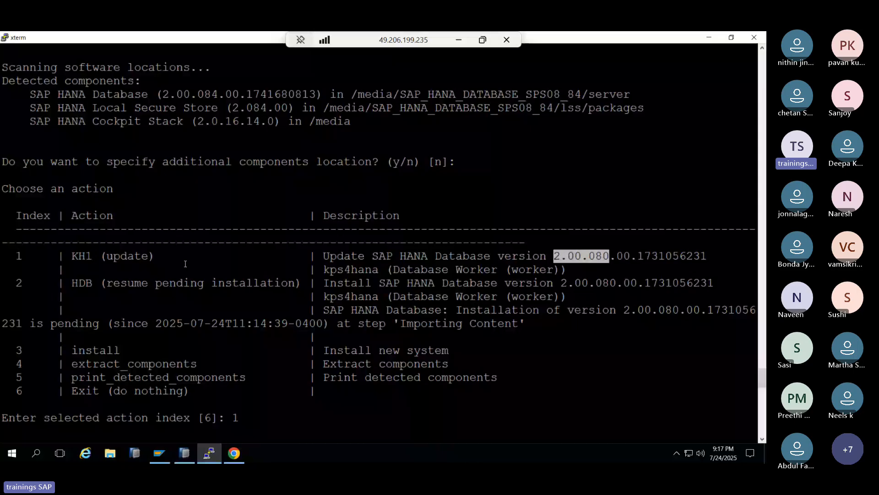
{"action": "left_click_drag", "start_coordinate": [10, 255], "coordinate": [66, 253]}
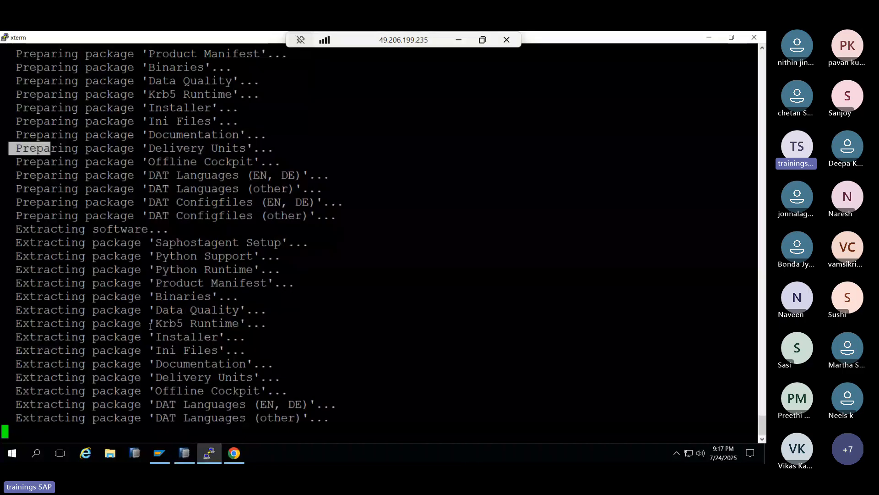
{"action": "left_click_drag", "start_coordinate": [163, 243], "coordinate": [233, 250]}
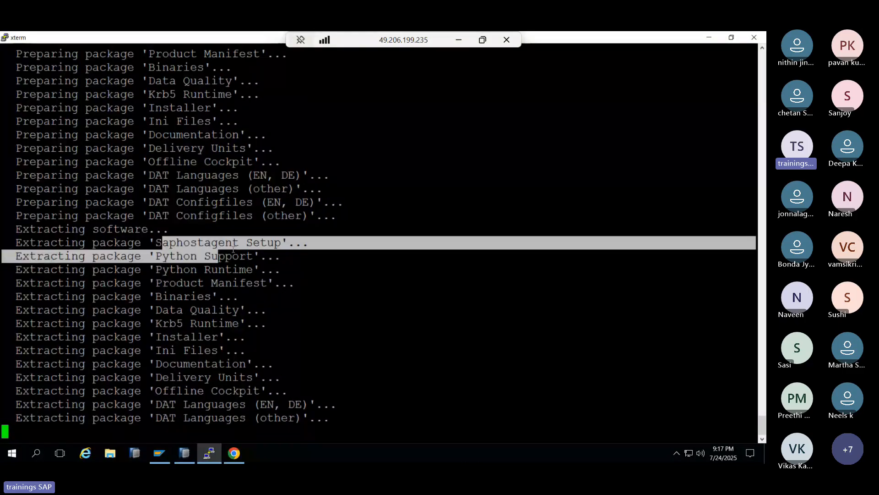
{"action": "left_click_drag", "start_coordinate": [233, 249], "coordinate": [267, 244]}
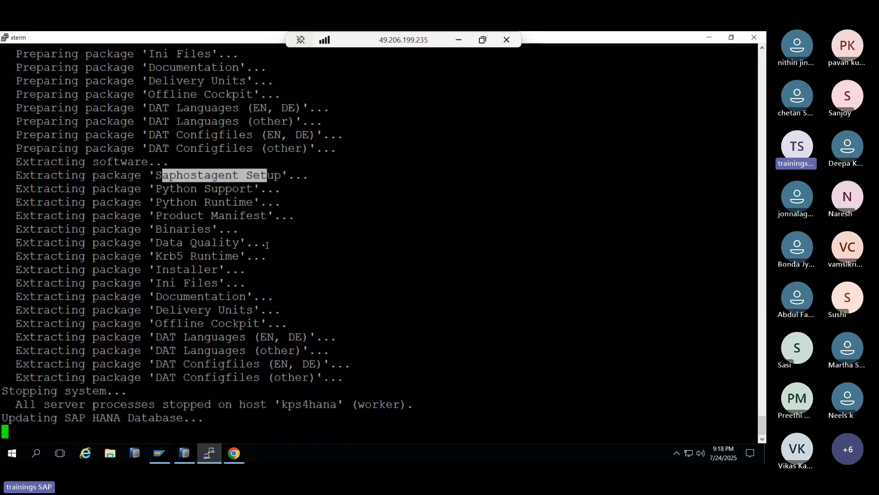
- Start the revision 2.00.086 server package download, then select SAP_HANA_DATABASE_SPS08_84 in the update output
{"action": "key", "text": "alt+Tab"}
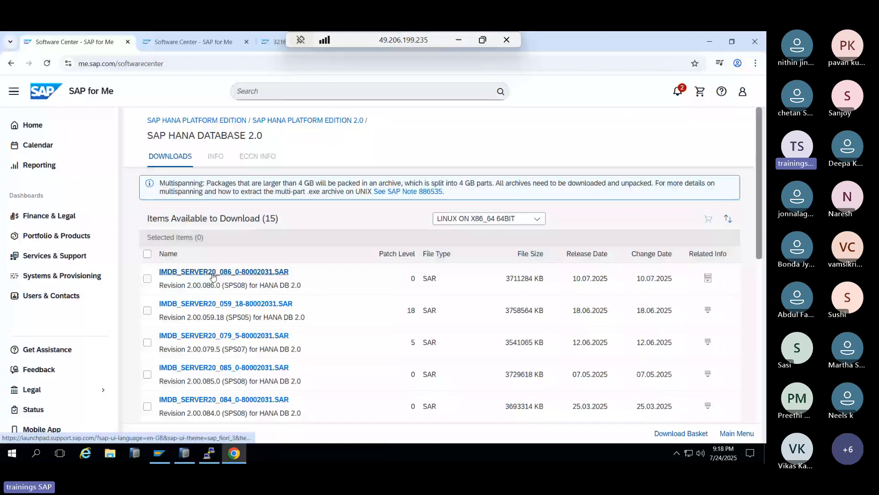
{"action": "left_click", "coordinate": [213, 273]}
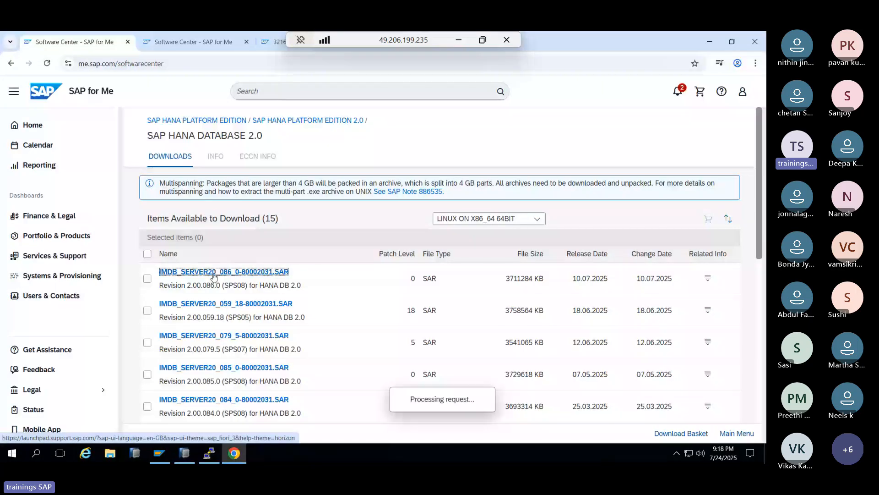
{"action": "key", "text": "alt+Tab"}
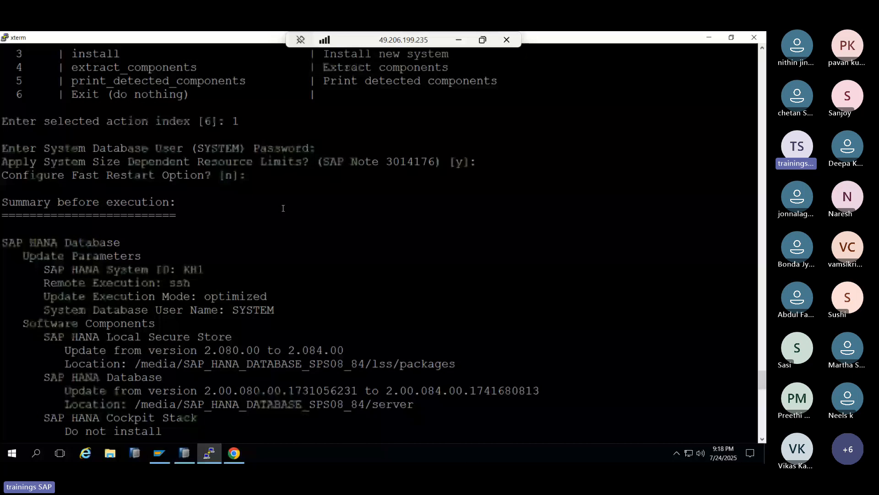
{"action": "scroll", "coordinate": [283, 208], "scroll_direction": "up", "scroll_amount": 8}
{"action": "scroll", "coordinate": [283, 208], "scroll_direction": "up", "scroll_amount": 10}
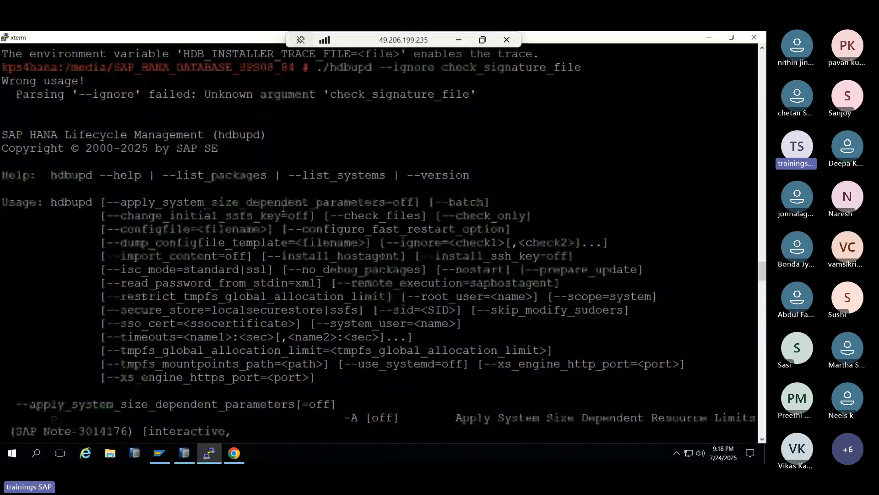
{"action": "scroll", "coordinate": [283, 208], "scroll_direction": "down", "scroll_amount": 5}
{"action": "scroll", "coordinate": [283, 208], "scroll_direction": "up", "scroll_amount": 10}
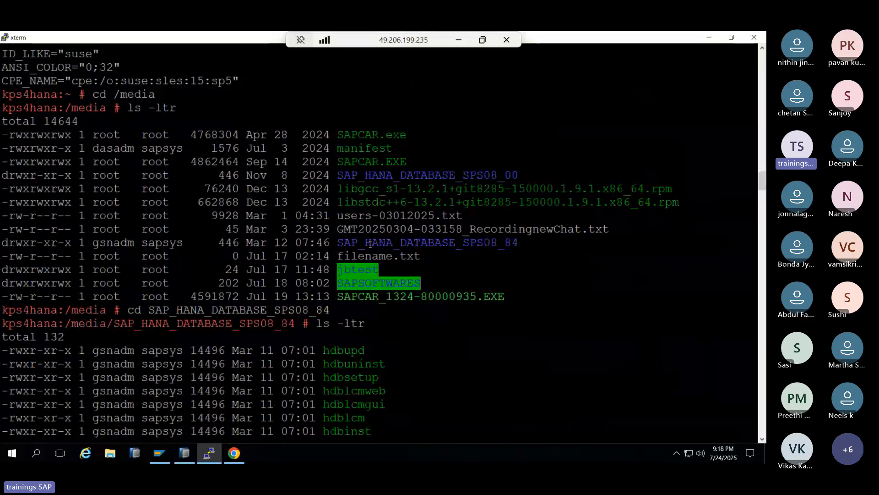
{"action": "double_click", "coordinate": [370, 244]}
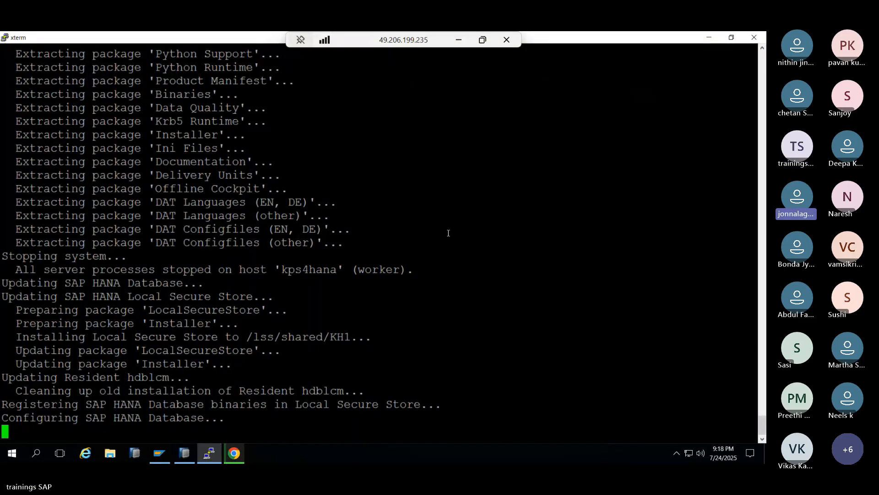
- Cancel the IMDB_SERVER20_086 download, close the SAML sign-in tab, and minimize the remote session
{"action": "left_click", "coordinate": [231, 454]}
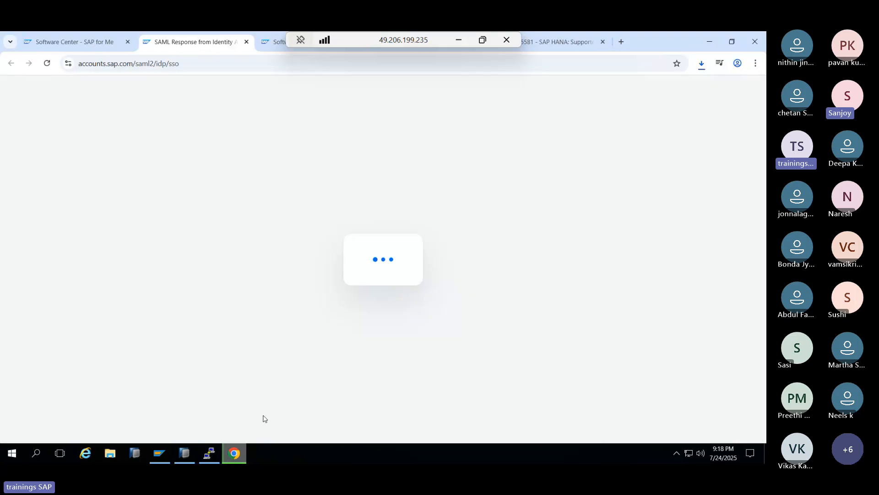
{"action": "left_click", "coordinate": [701, 64]}
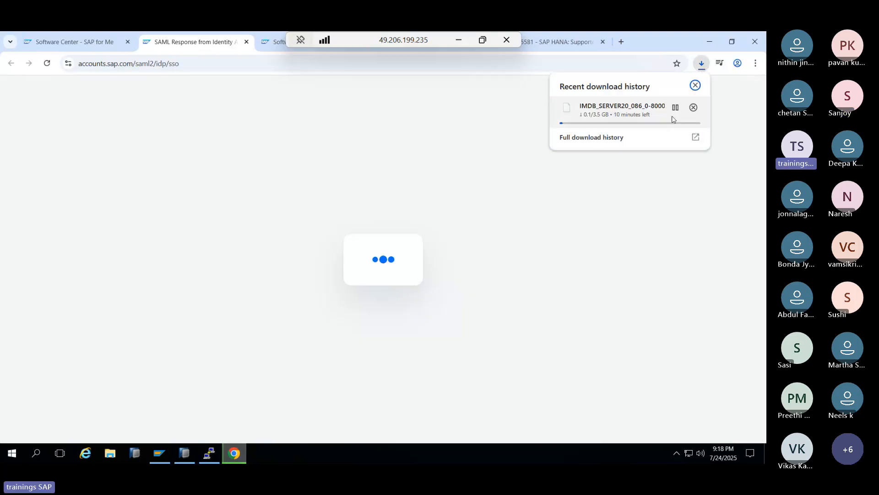
{"action": "left_click", "coordinate": [693, 107]}
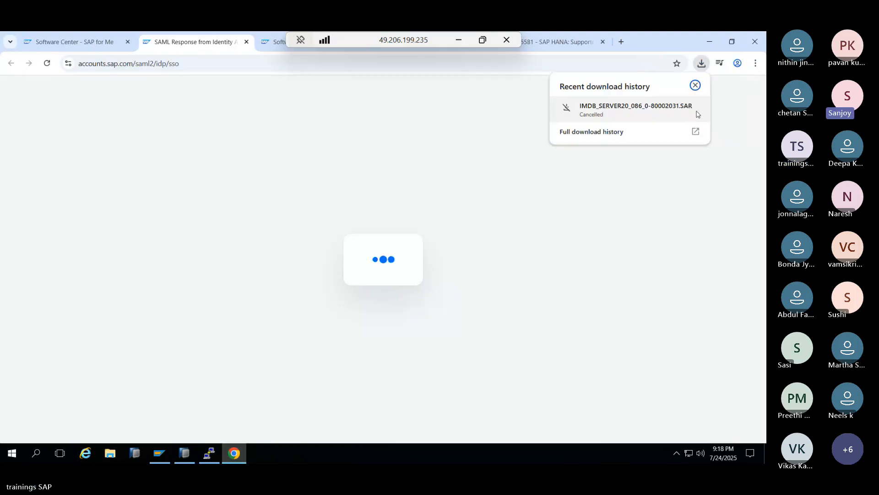
{"action": "left_click", "coordinate": [640, 188]}
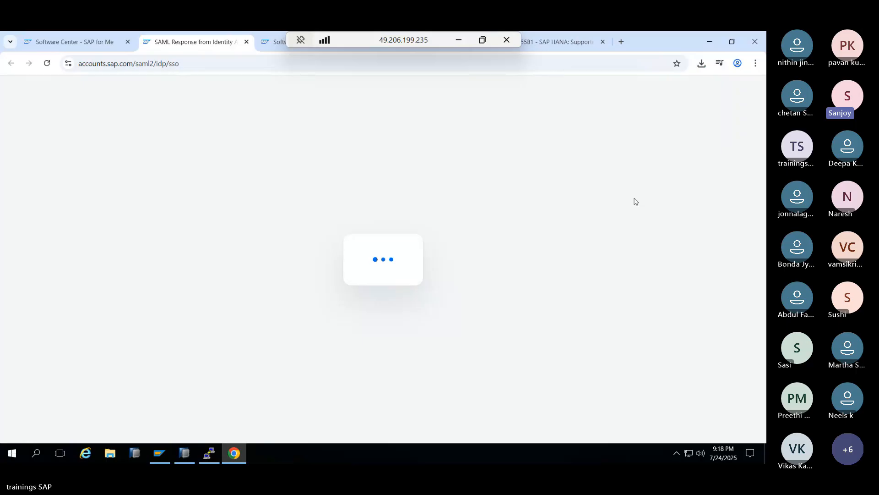
{"action": "left_click", "coordinate": [246, 43]}
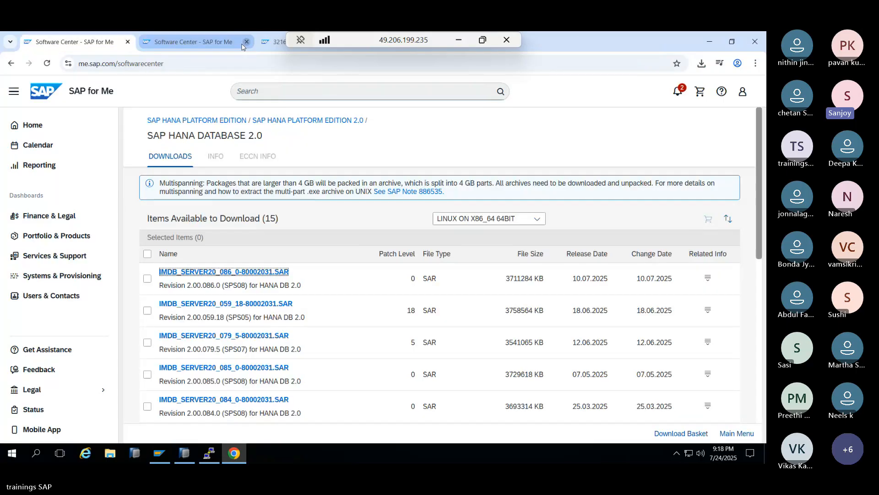
{"action": "left_click", "coordinate": [236, 454]}
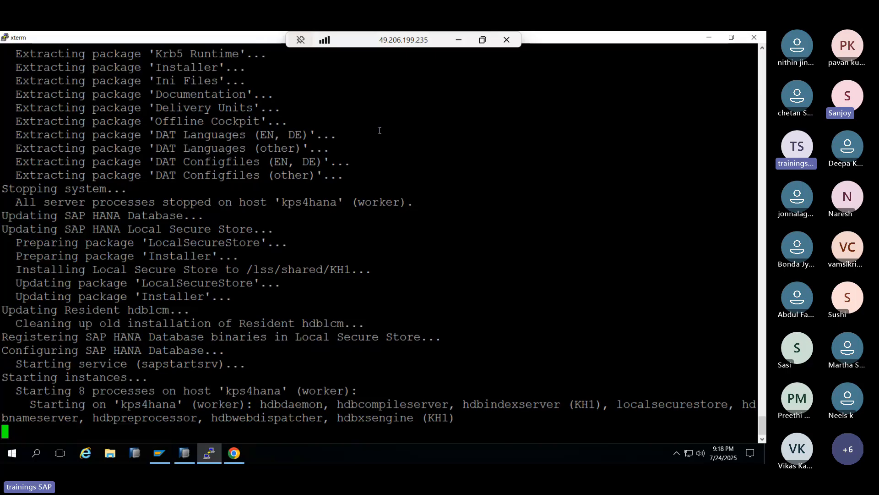
{"action": "left_click", "coordinate": [456, 42]}
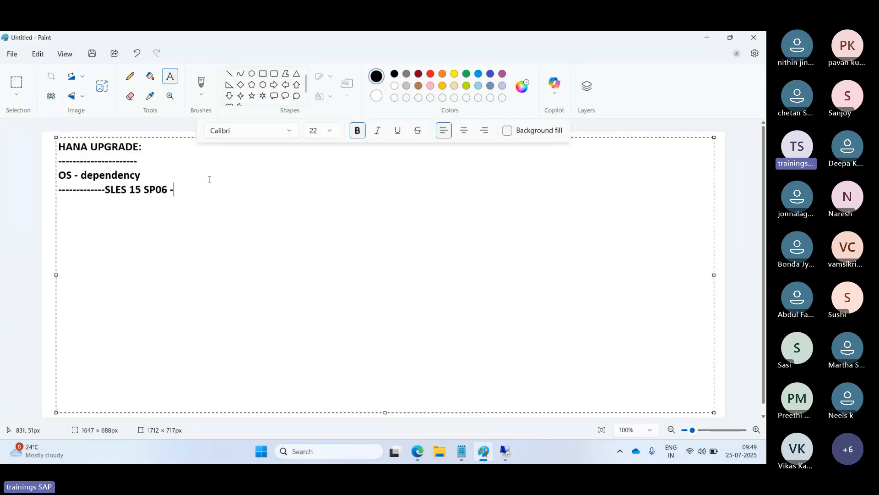
- Replace the OS dependency lines with a 'Pre' heading and item '1)VM snap shot'
{"action": "left_click", "coordinate": [174, 191]}
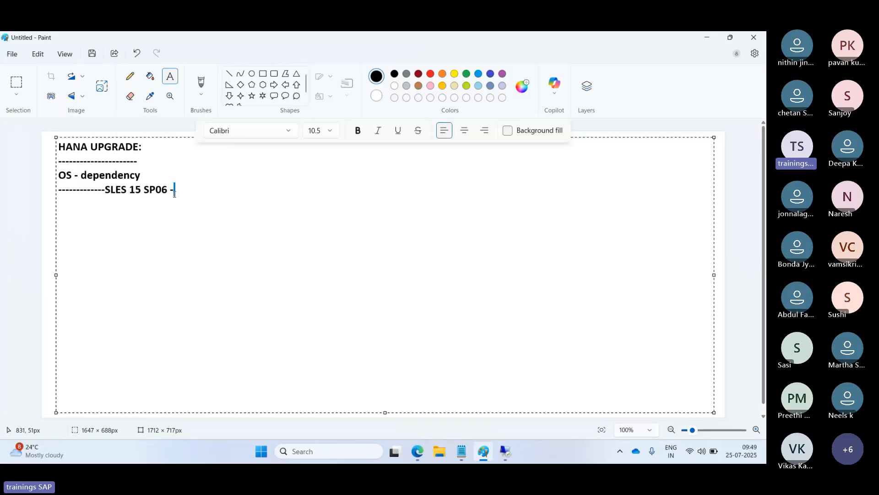
{"action": "left_click_drag", "start_coordinate": [174, 190], "coordinate": [55, 175]}
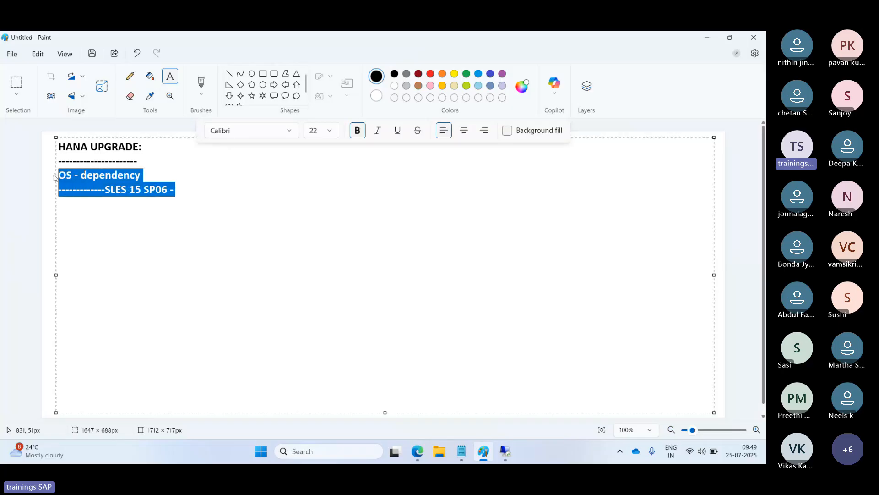
{"action": "key", "text": "BackSpace"}
{"action": "type", "text": "Pr"}
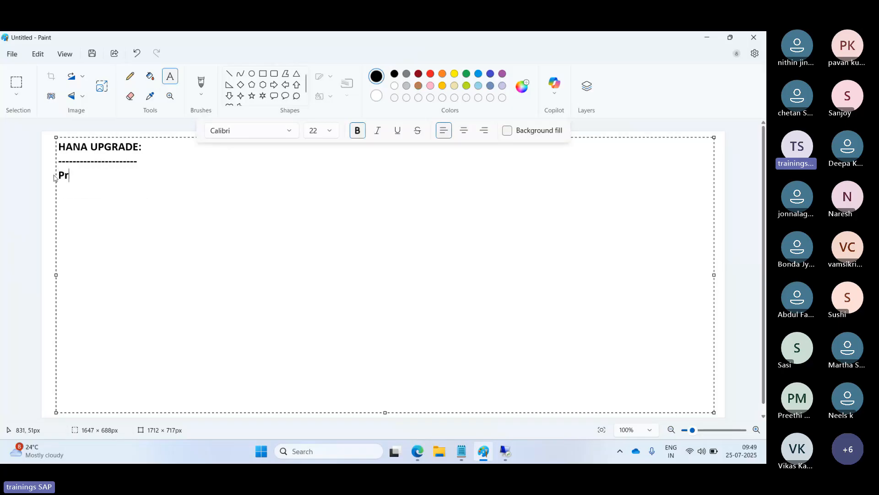
{"action": "type", "text": "e"}
{"action": "key", "text": "Return"}
{"action": "type", "text": "1)VM snap shot"}
- Add items 2)check free, 3)check OS depen, 4)if required update OS, 5)download and extract the patches, 6)STOP SAP
{"action": "key", "text": "Return"}
{"action": "type", "text": "2"}
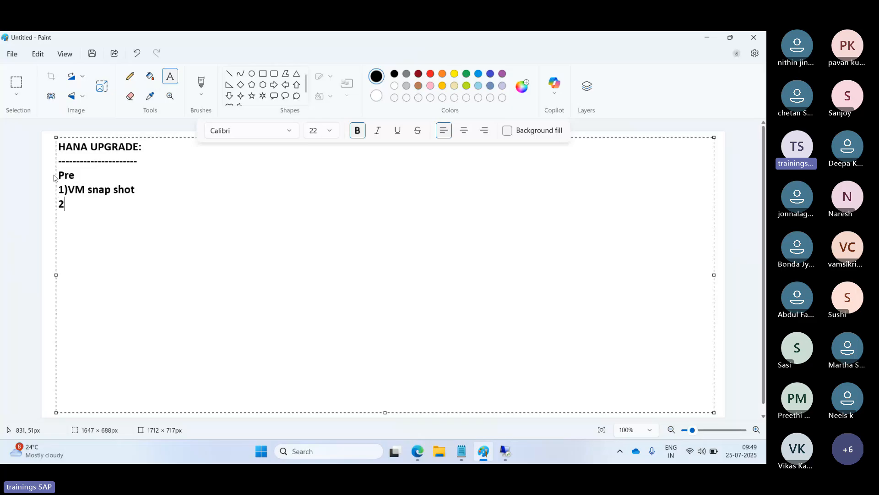
{"action": "type", "text": ")check free"}
{"action": "key", "text": "Return"}
{"action": "type", "text": "3)c"}
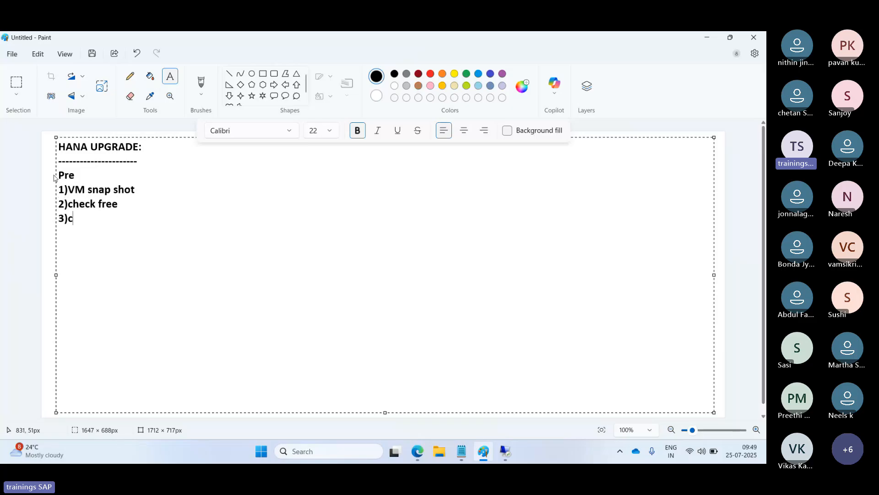
{"action": "type", "text": "heck OS depen"}
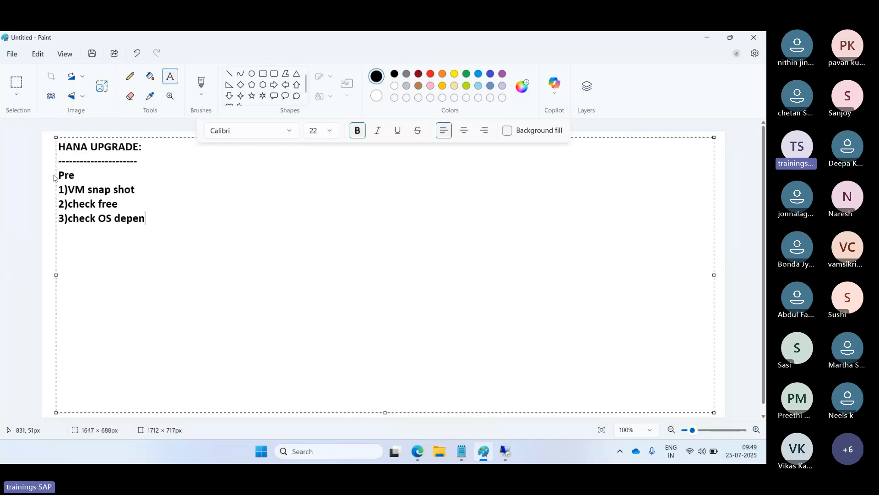
{"action": "key", "text": "Return"}
{"action": "type", "text": "4)if require"}
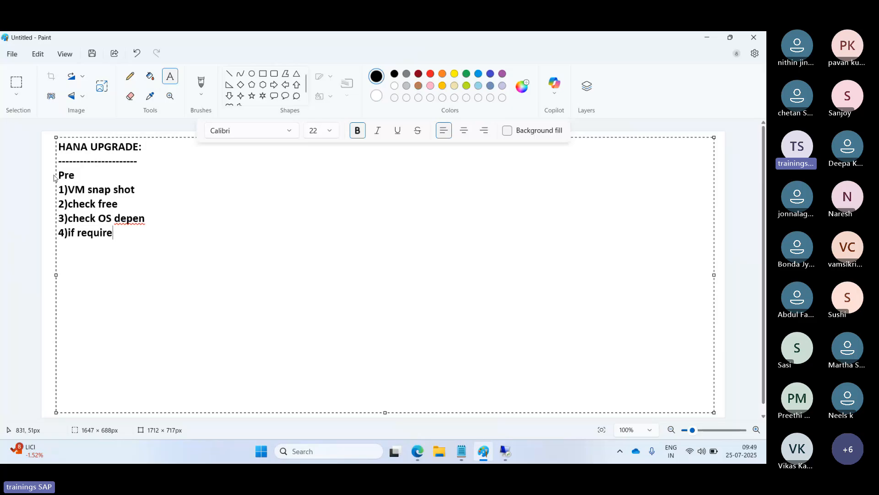
{"action": "type", "text": "d update OS -"}
{"action": "key", "text": "Return"}
{"action": "type", "text": "5"}
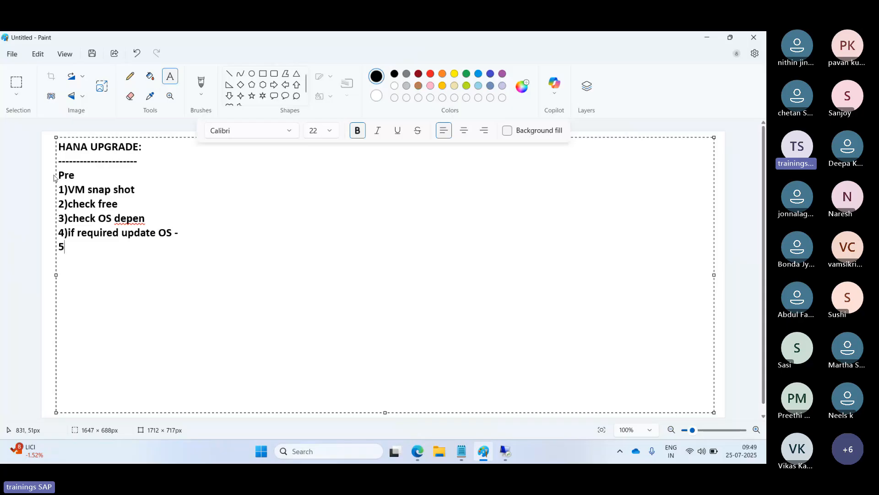
{"action": "type", "text": ")download a"}
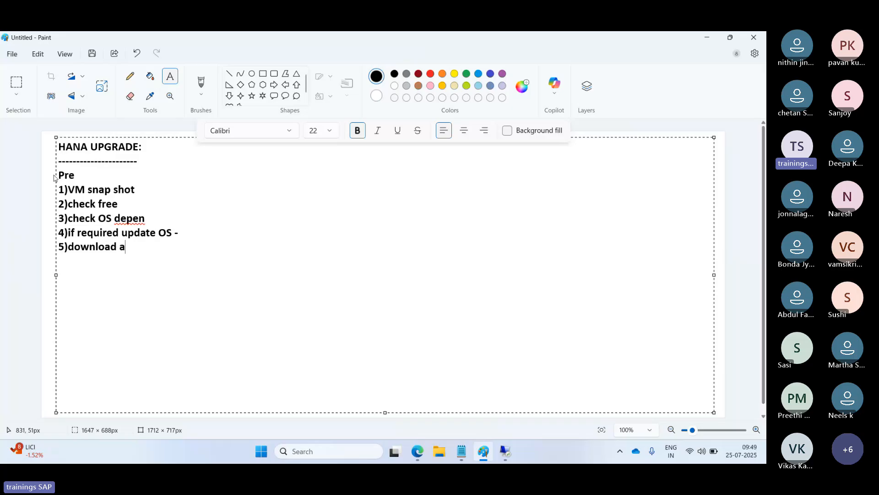
{"action": "type", "text": "nd extract the patche"}
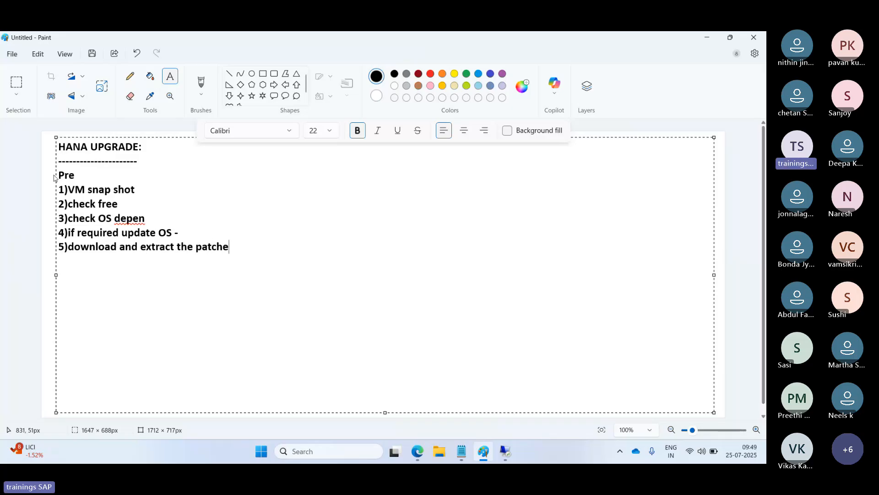
{"action": "type", "text": "s"}
{"action": "key", "text": "Return"}
{"action": "type", "text": "6)STOP SAP"}
- Add step '7)go to new patch folder , then execute HDBLCM command'
{"action": "key", "text": "Return"}
{"action": "type", "text": "7)"}
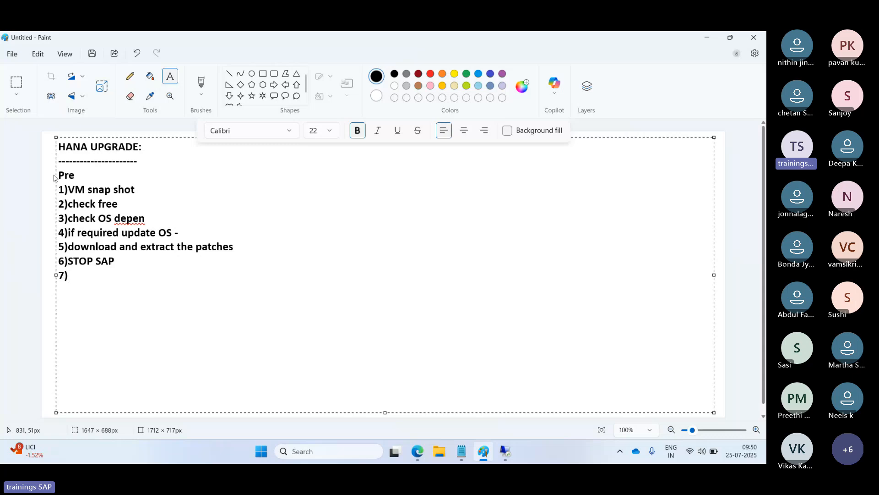
{"action": "type", "text": "go to new batc"}
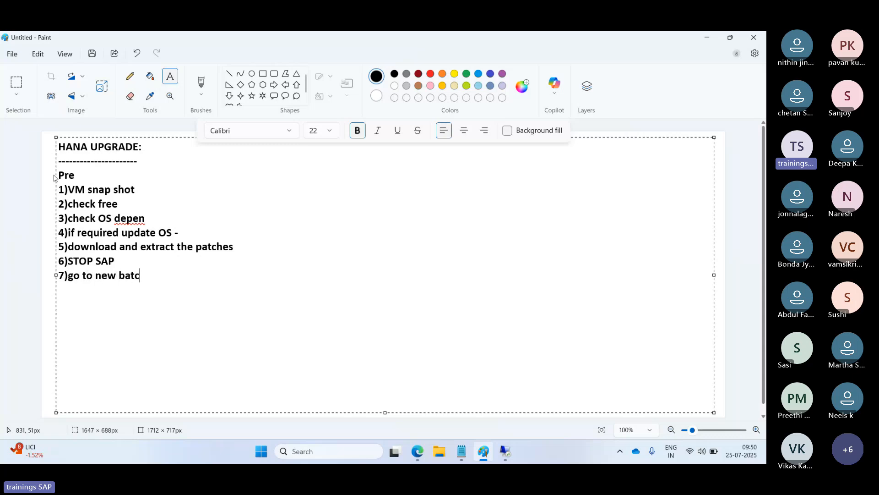
{"action": "key", "text": "BackSpace"}
{"action": "key", "text": "BackSpace"}
{"action": "key", "text": "BackSpace"}
{"action": "key", "text": "BackSpace"}
{"action": "type", "text": "p"}
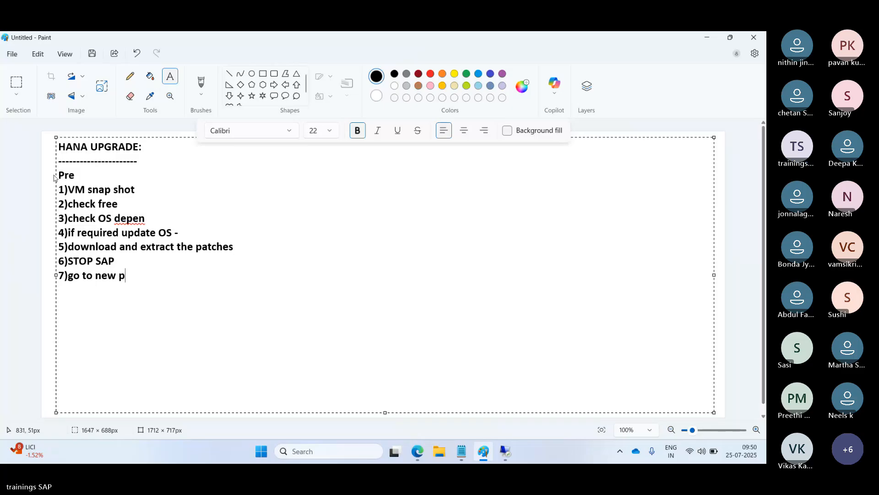
{"action": "type", "text": "atch folder , then exec"}
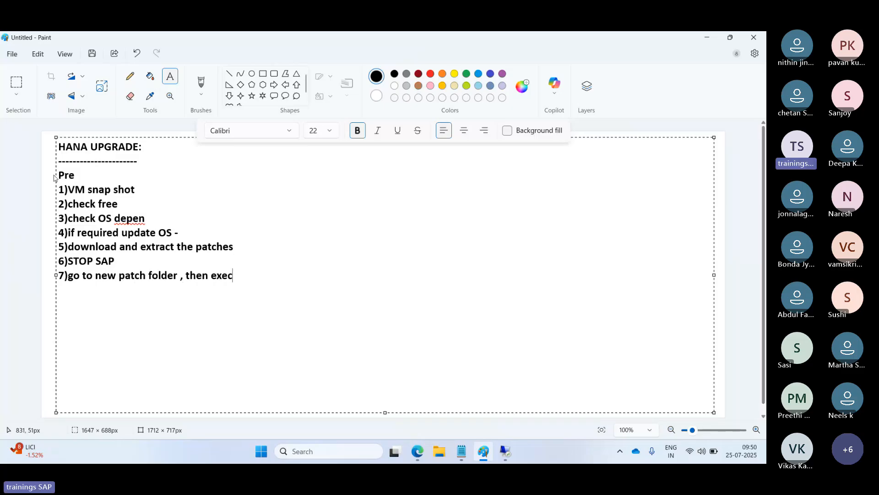
{"action": "type", "text": "ute HDB"}
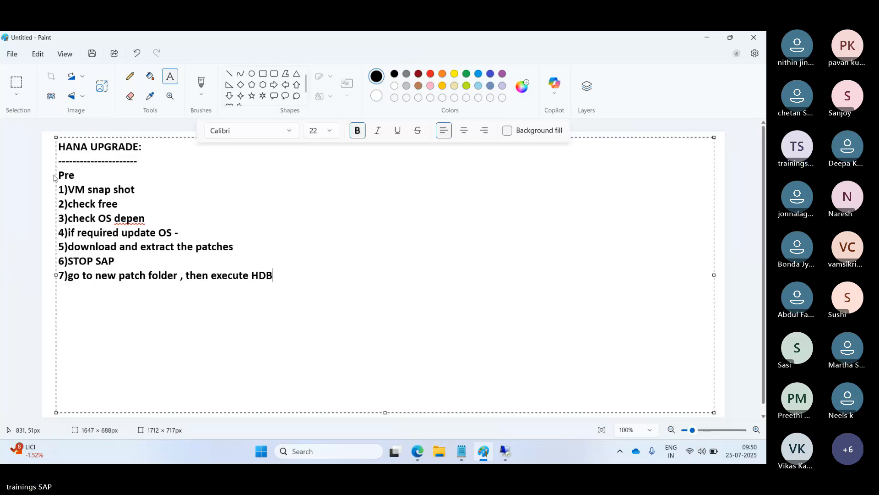
{"action": "type", "text": "LCM command"}
- Add '8)continue the upgrade' and an empty '9)', then return to the remote session
{"action": "key", "text": "Return"}
{"action": "type", "text": "8)"}
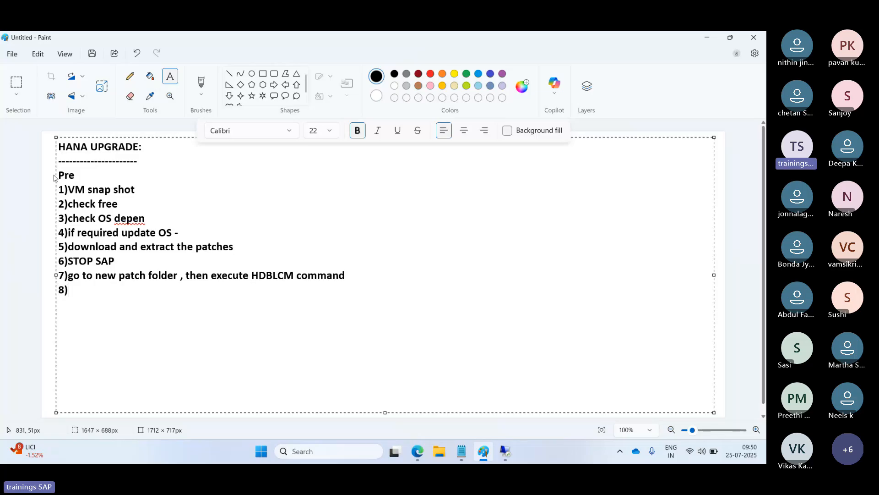
{"action": "type", "text": "continue te"}
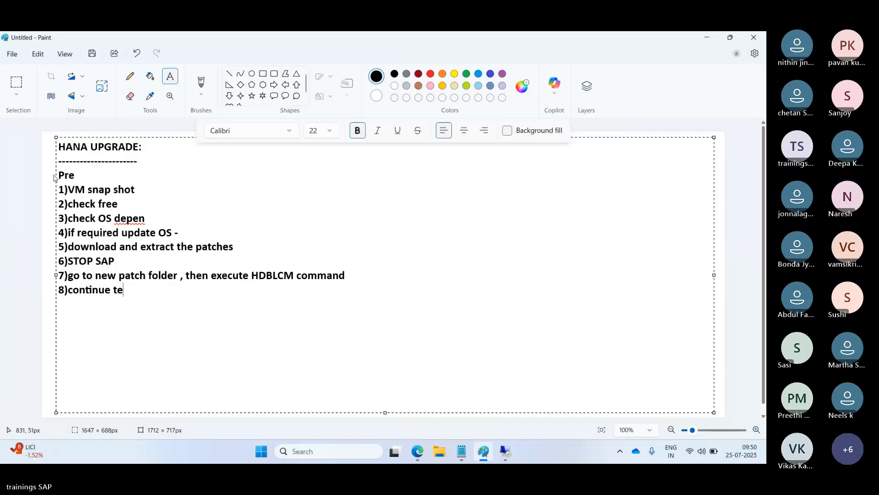
{"action": "key", "text": "BackSpace"}
{"action": "type", "text": "he upgrad"}
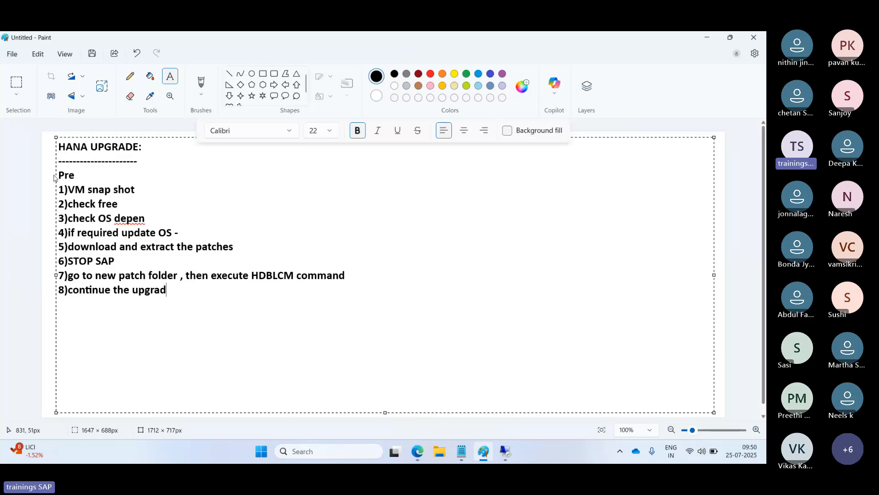
{"action": "type", "text": "e"}
{"action": "key", "text": "Return"}
{"action": "type", "text": "9)"}
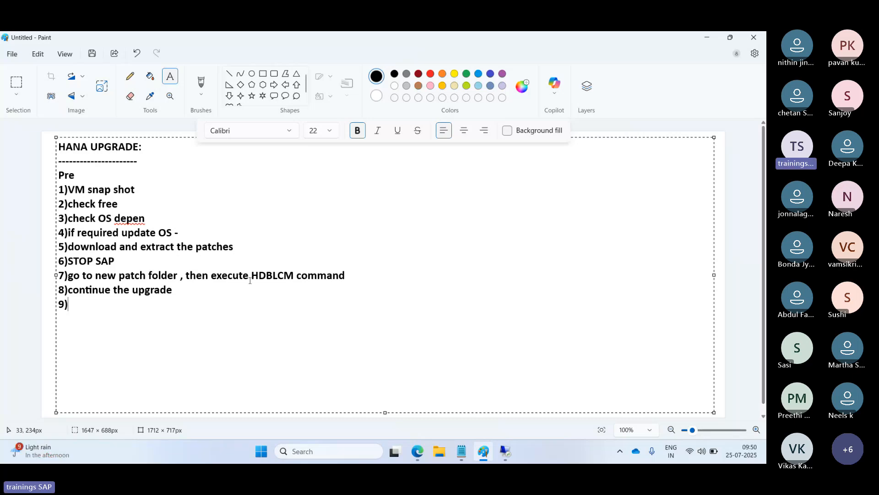
{"action": "left_click", "coordinate": [509, 452]}
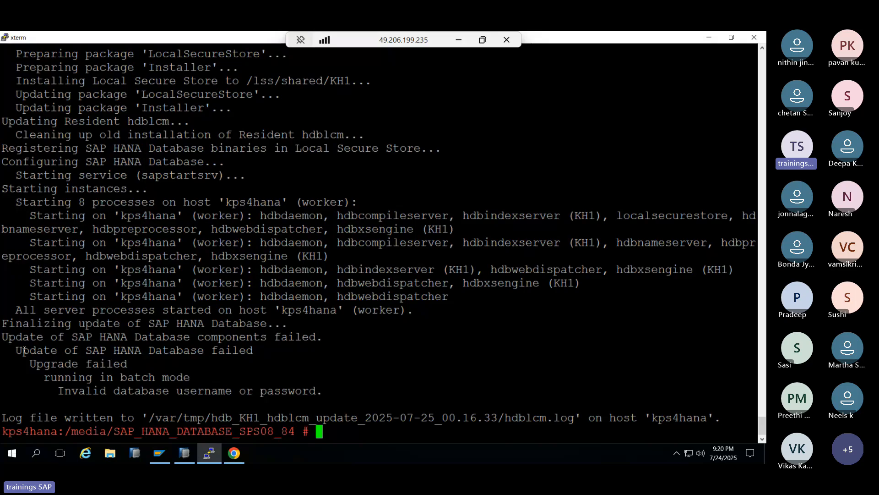
- Review the update failure message, then move up to /media and list it with ls -ltr
{"action": "left_click_drag", "start_coordinate": [24, 350], "coordinate": [320, 386]}
{"action": "left_click", "coordinate": [307, 385]}
{"action": "scroll", "coordinate": [292, 240], "scroll_direction": "up", "scroll_amount": 15}
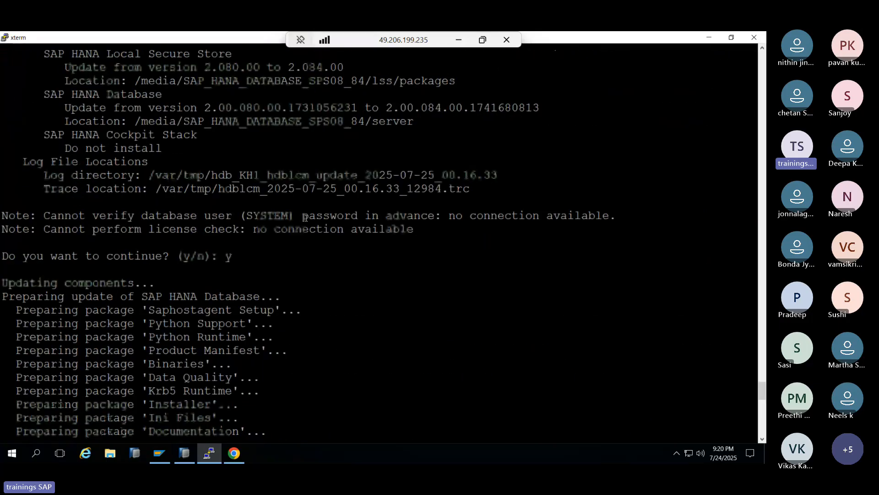
{"action": "type", "text": "ex"}
{"action": "key", "text": "BackSpace"}
{"action": "key", "text": "BackSpace"}
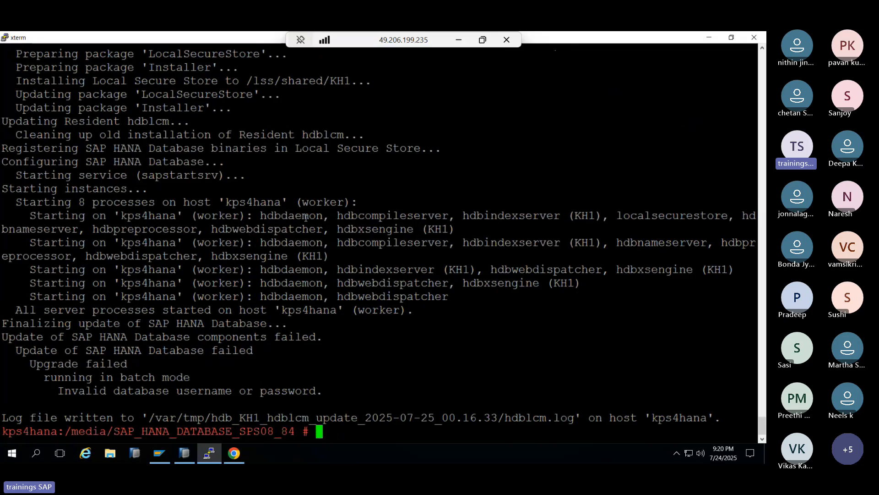
{"action": "type", "text": "cd ../"}
{"action": "key", "text": "Return"}
{"action": "type", "text": "ls -ltr"}
{"action": "key", "text": "Return"}
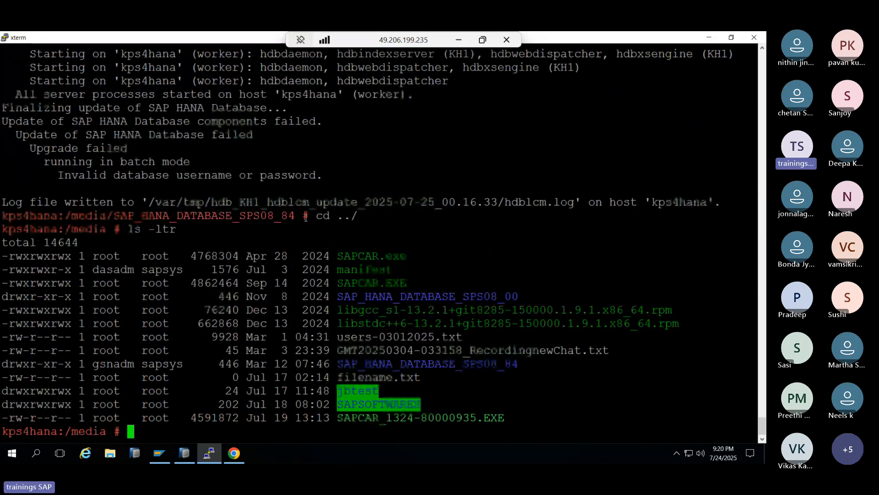
- Enter the SAP_HANA_DATABASE_SPS08_00 folder and run ./hdbuninst
{"action": "double_click", "coordinate": [419, 296]}
{"action": "key", "text": "super+c"}
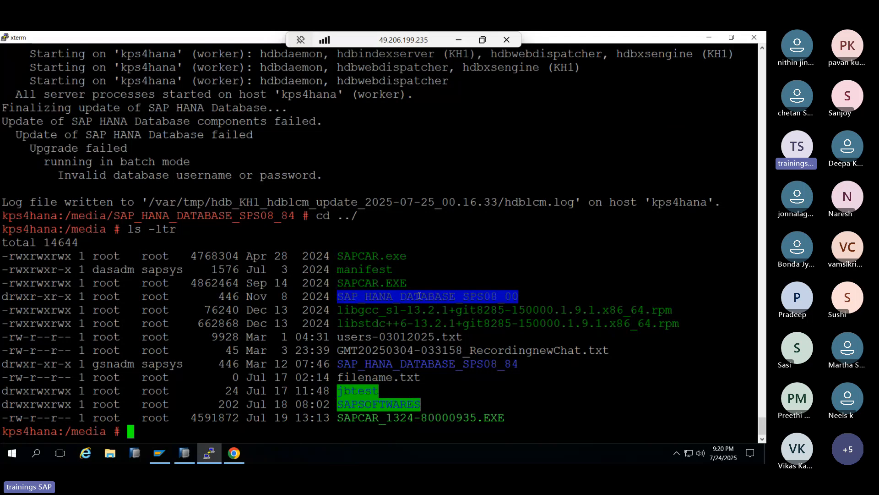
{"action": "type", "text": "cd"}
{"action": "middle_click", "coordinate": [420, 285]}
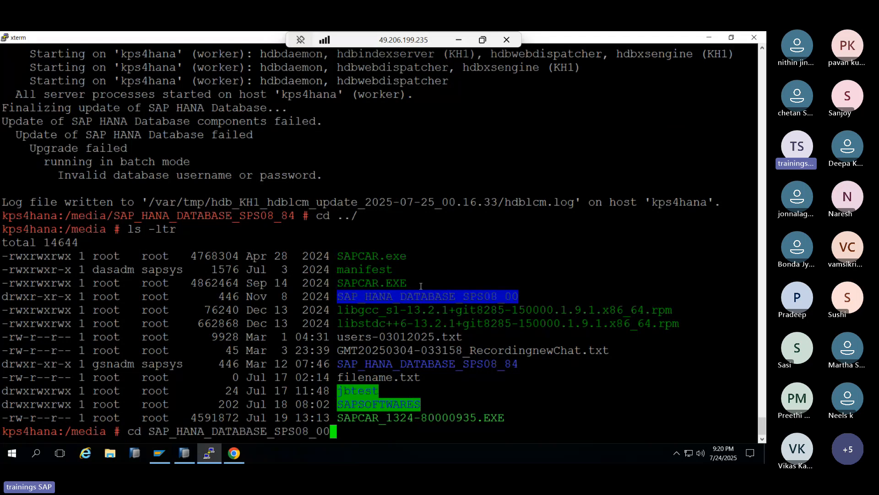
{"action": "key", "text": "Return"}
{"action": "type", "text": "ls -"}
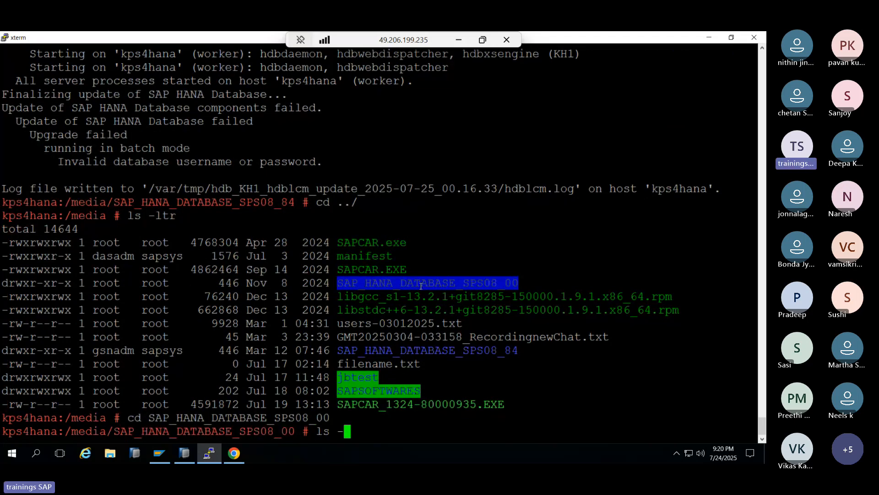
{"action": "type", "text": "ltr"}
{"action": "key", "text": "Return"}
{"action": "type", "text": "./"}
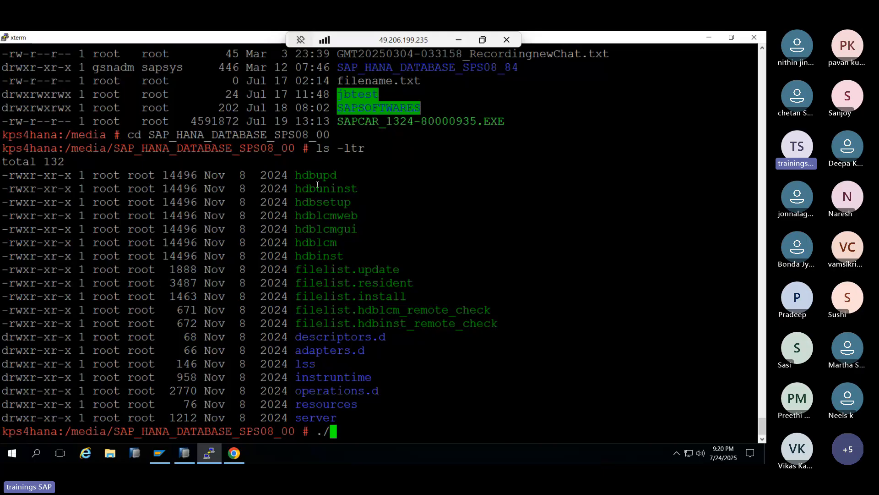
{"action": "double_click", "coordinate": [315, 188]}
{"action": "middle_click", "coordinate": [314, 188]}
{"action": "key", "text": "Return"}
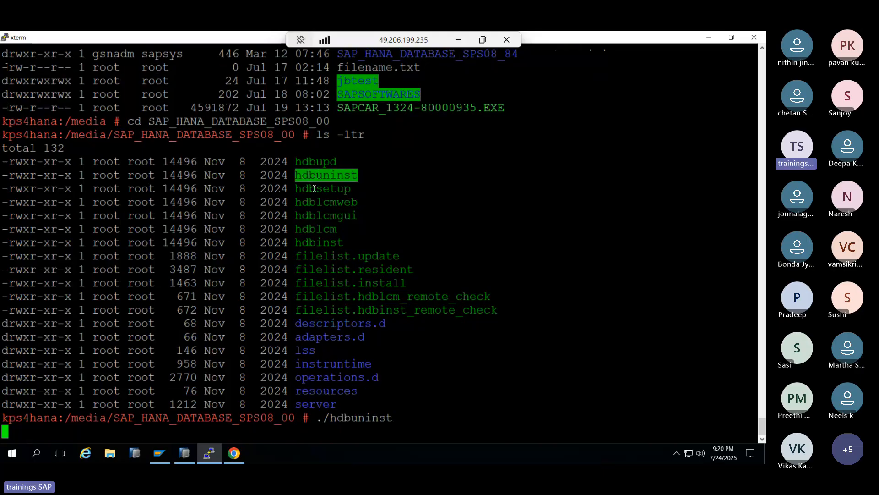
- Choose installation 1 (KH1), confirm the uninstall with y, and minimize the remote session
{"action": "type", "text": "1"}
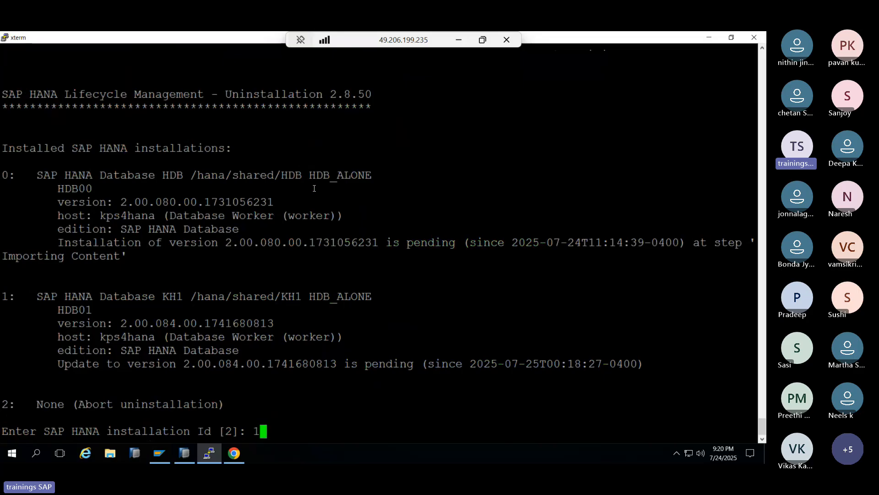
{"action": "key", "text": "Return"}
{"action": "type", "text": "y"}
{"action": "key", "text": "Return"}
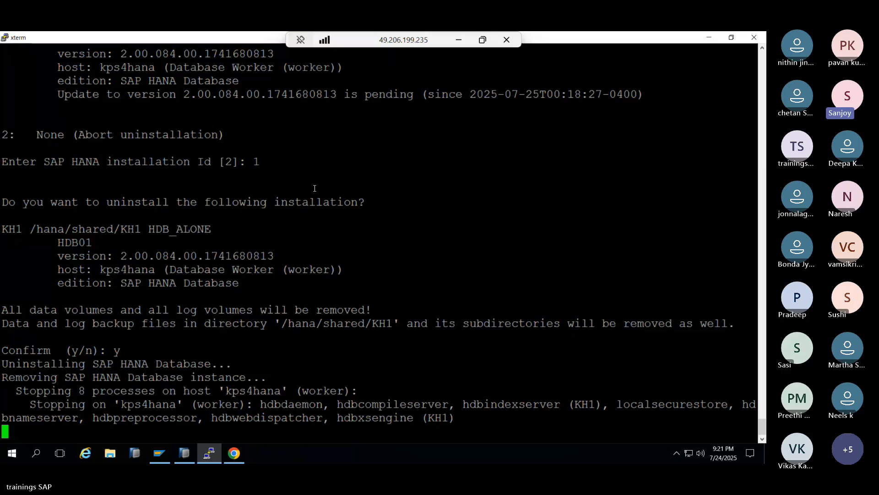
{"action": "left_click", "coordinate": [459, 40]}
- Check the Teams meeting's participants list, then return to the remote desktop session
{"action": "mouse_move", "coordinate": [416, 451]}
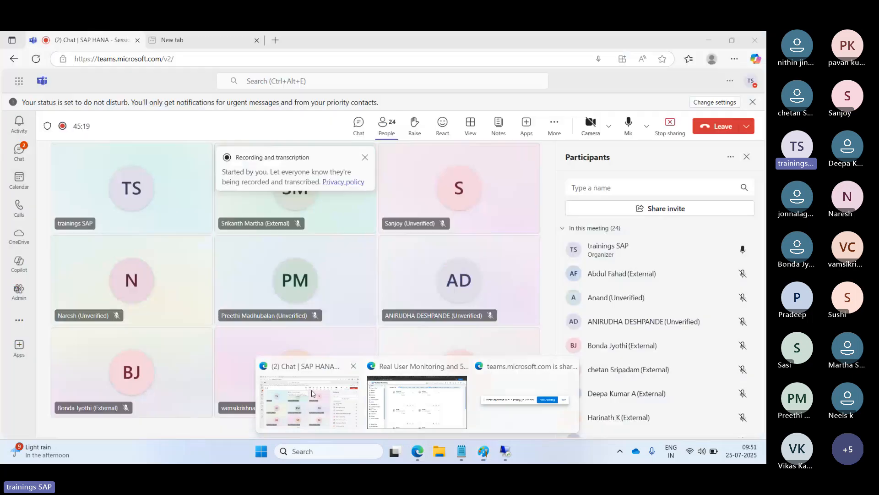
{"action": "left_click", "coordinate": [310, 400]}
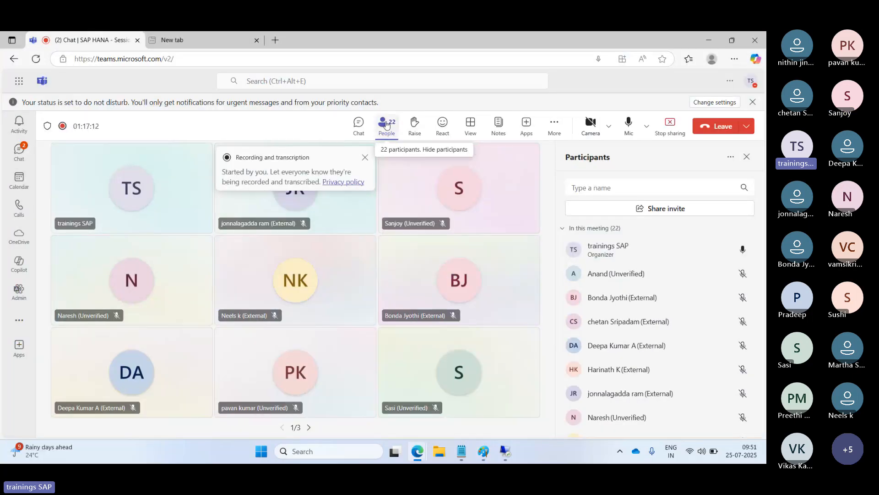
{"action": "left_click", "coordinate": [386, 124]}
{"action": "left_click", "coordinate": [386, 125]}
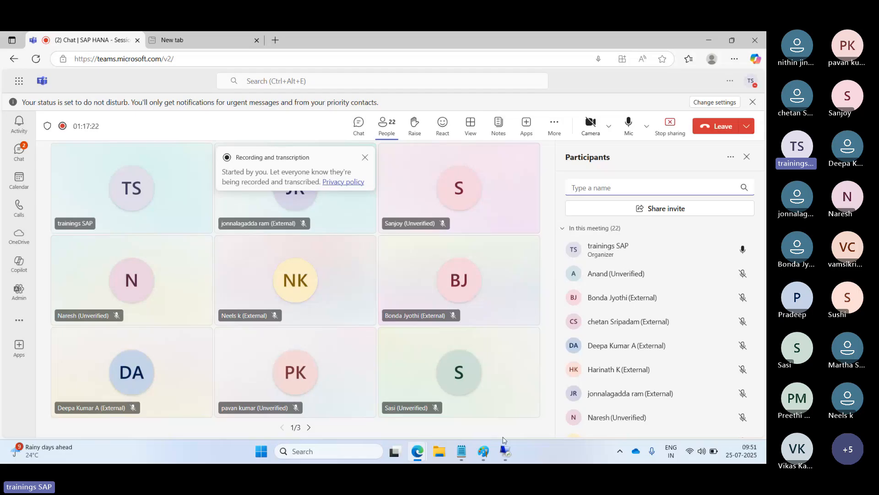
{"action": "left_click", "coordinate": [505, 451]}
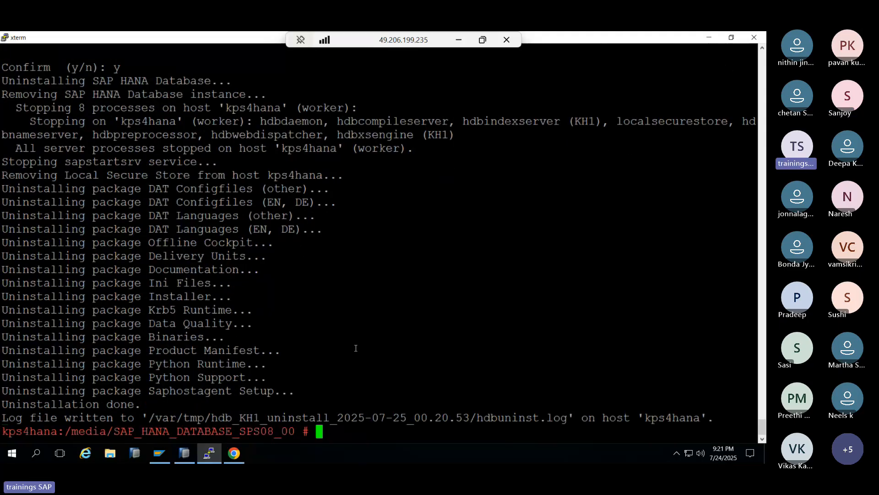
- List the installer folder and run ./hdblcm --ignore check_signature_file
{"action": "type", "text": "ls -ltr"}
{"action": "key", "text": "Return"}
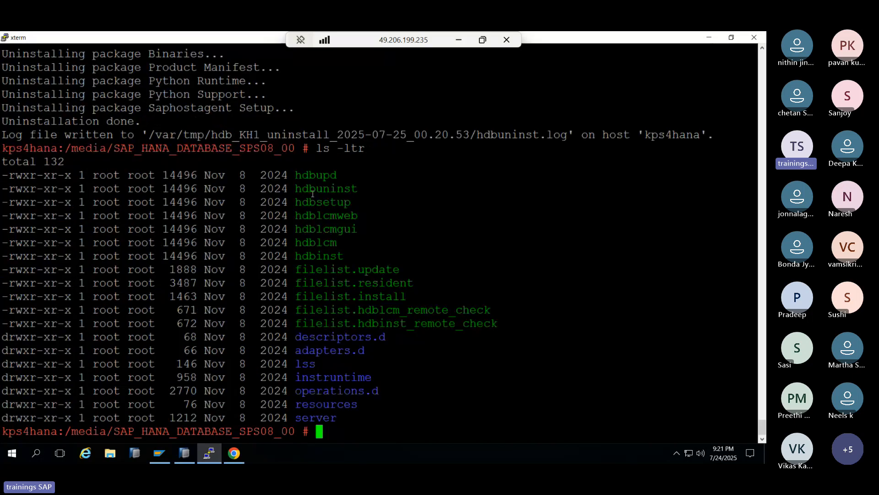
{"action": "double_click", "coordinate": [316, 242]}
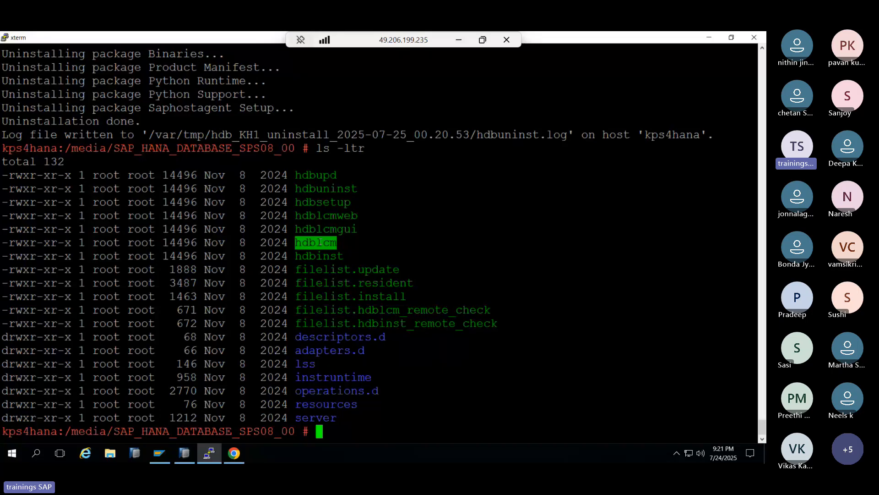
{"action": "type", "text": "./hdblcm "}
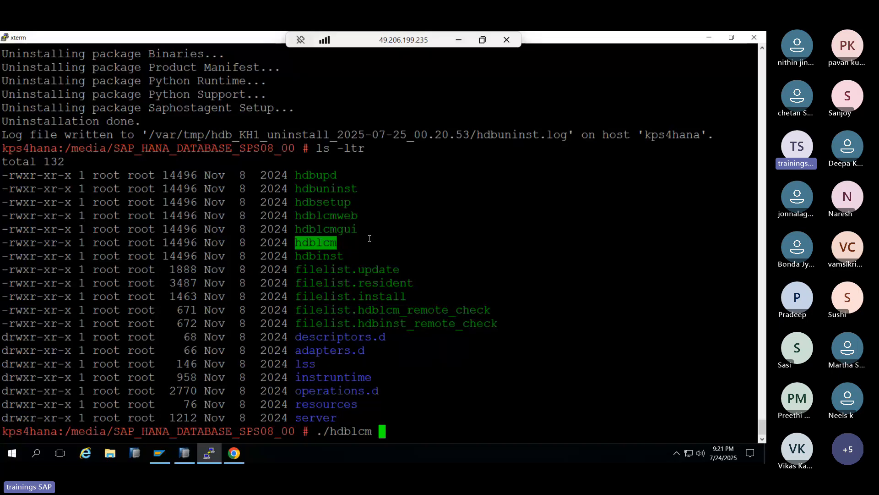
{"action": "type", "text": "--ig"}
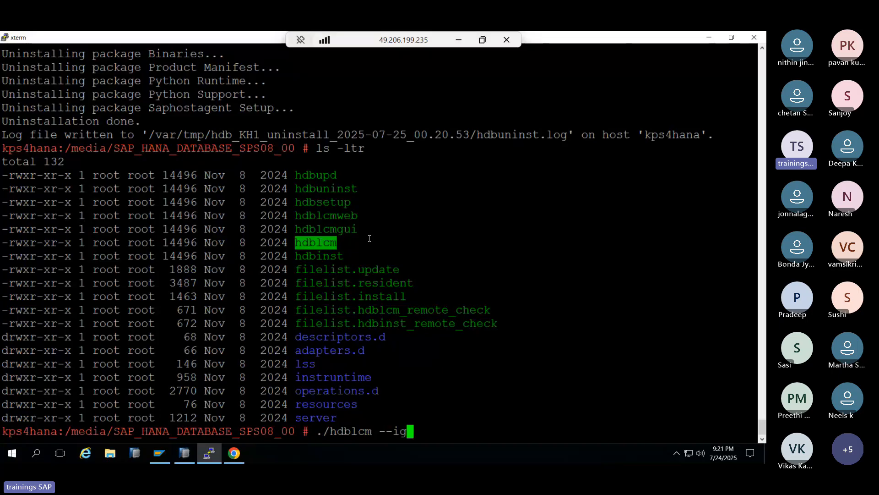
{"action": "type", "text": "nore check_"}
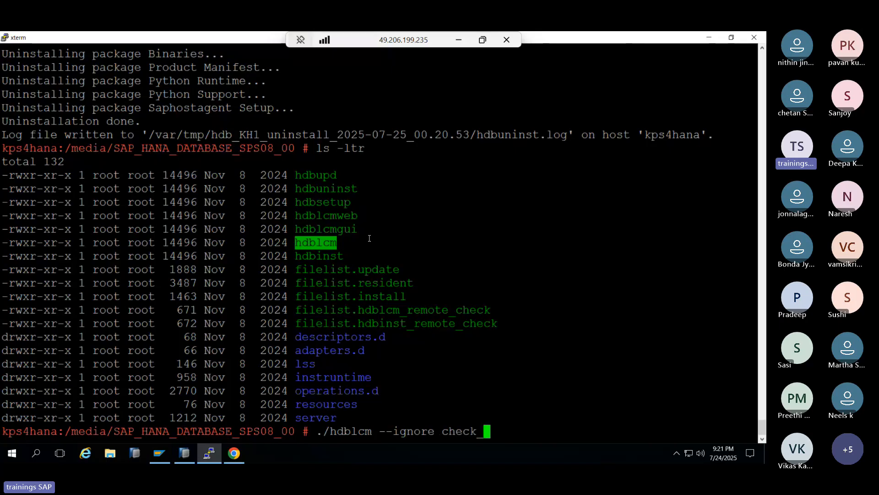
{"action": "type", "text": "signature"}
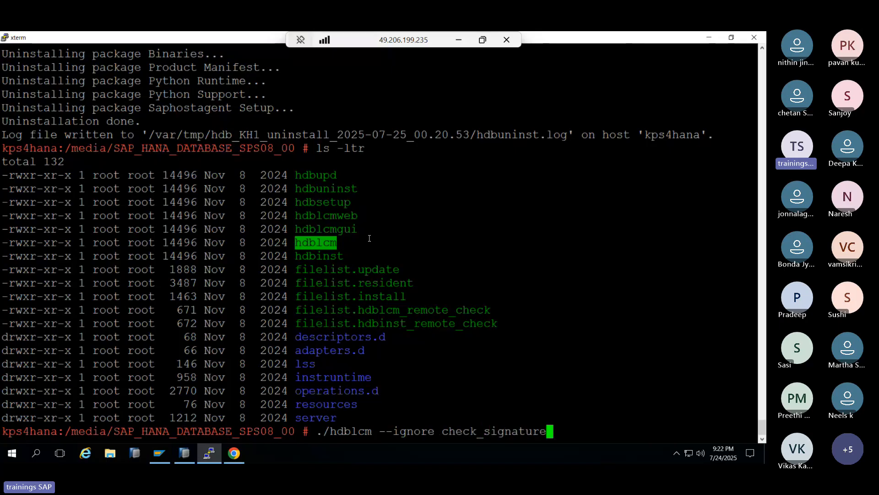
{"action": "type", "text": "_fil"}
{"action": "type", "text": "e"}
{"action": "key", "text": "Return"}
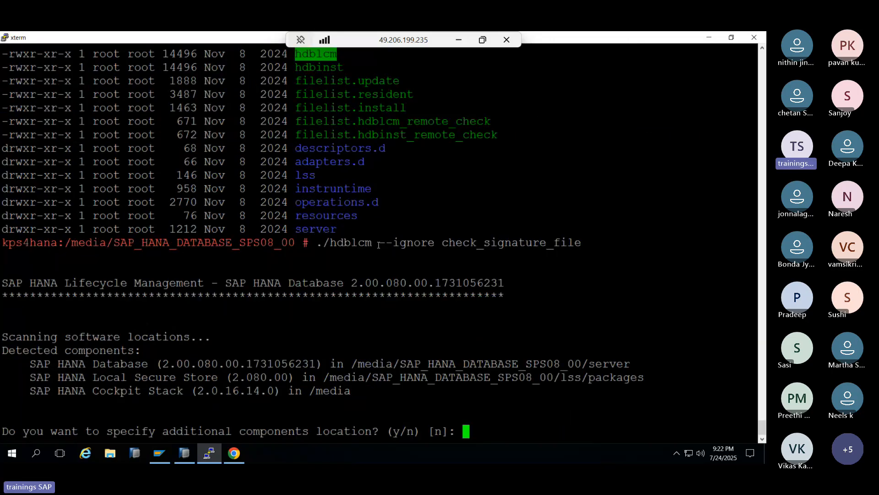
- Decline extra component locations, choose action 1 to resume HDB, and enter the system administrator password twice
{"action": "key", "text": "Return"}
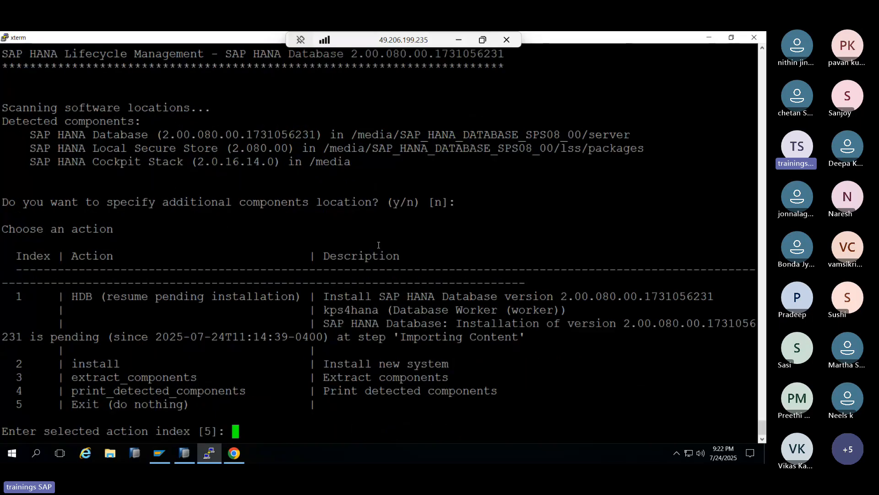
{"action": "type", "text": "1"}
{"action": "key", "text": "Return"}
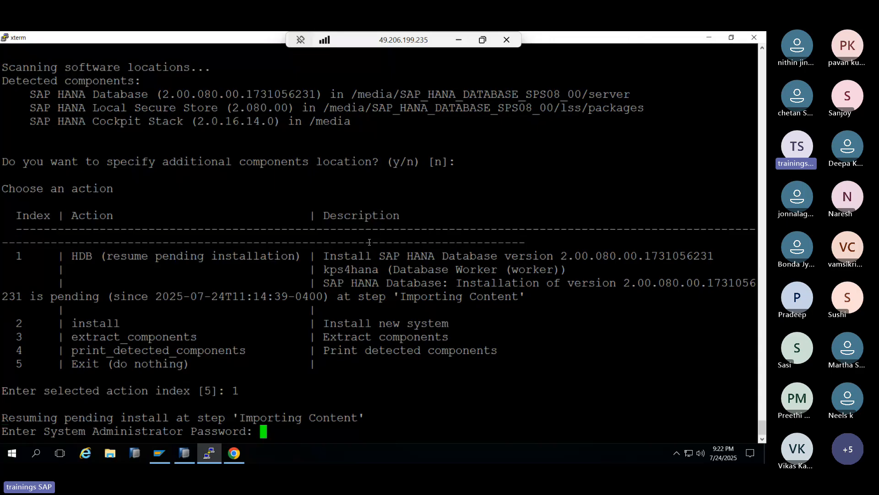
{"action": "key", "text": "Return"}
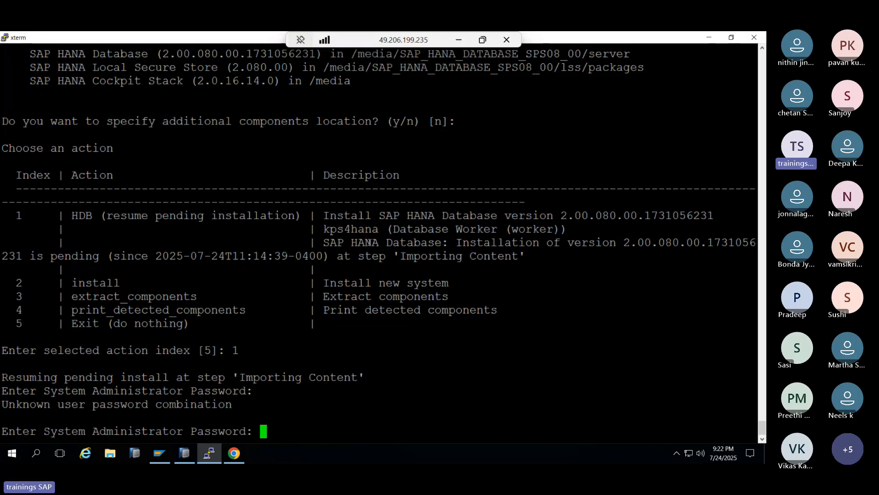
{"action": "key", "text": "Return"}
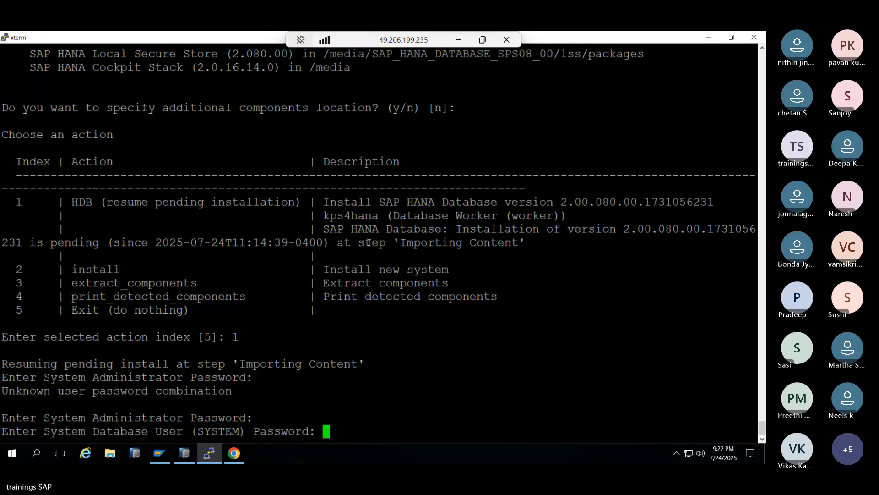
- Enter and confirm the SYSTEM, hdbcrypt and secure store backup passwords, then continue with y
{"action": "key", "text": "Return"}
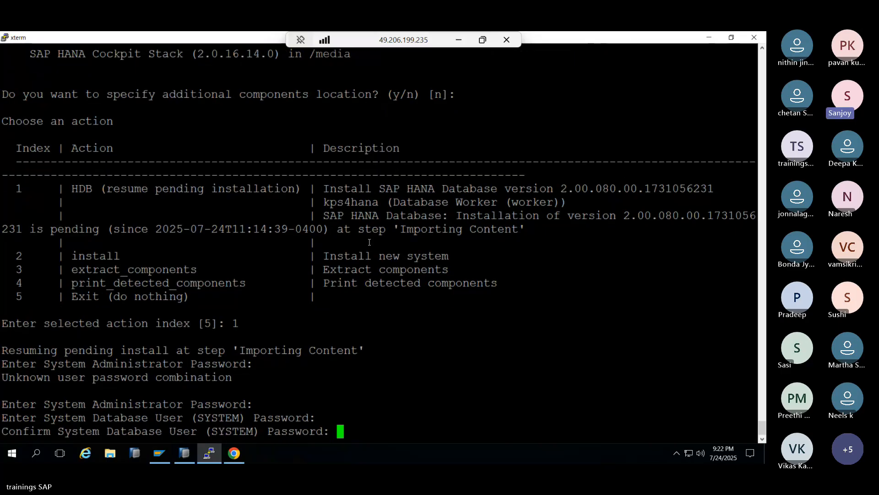
{"action": "key", "text": "Return"}
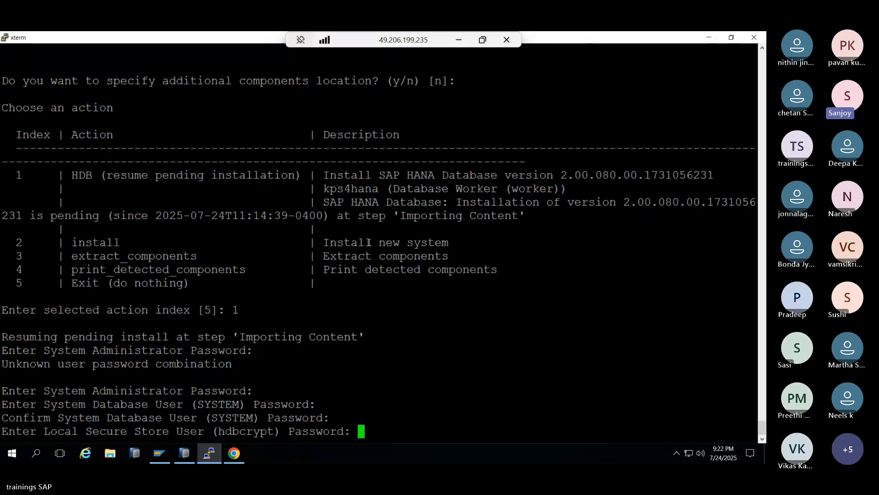
{"action": "key", "text": "Return"}
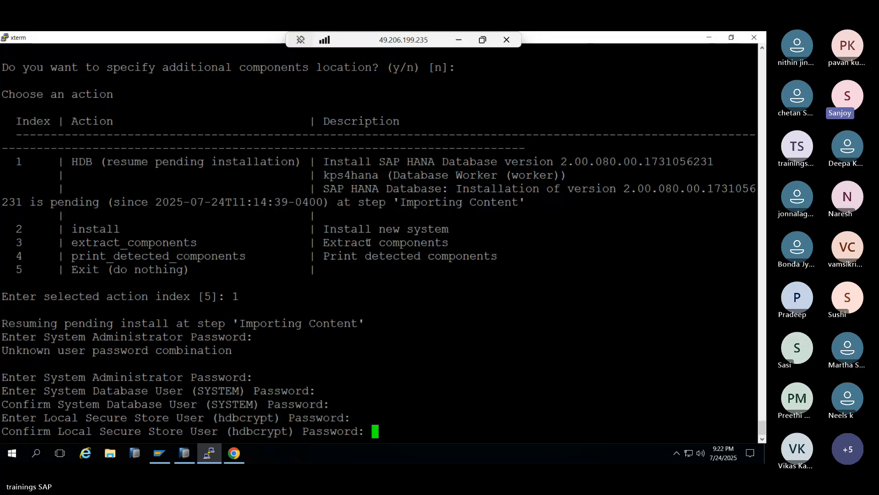
{"action": "key", "text": "Return"}
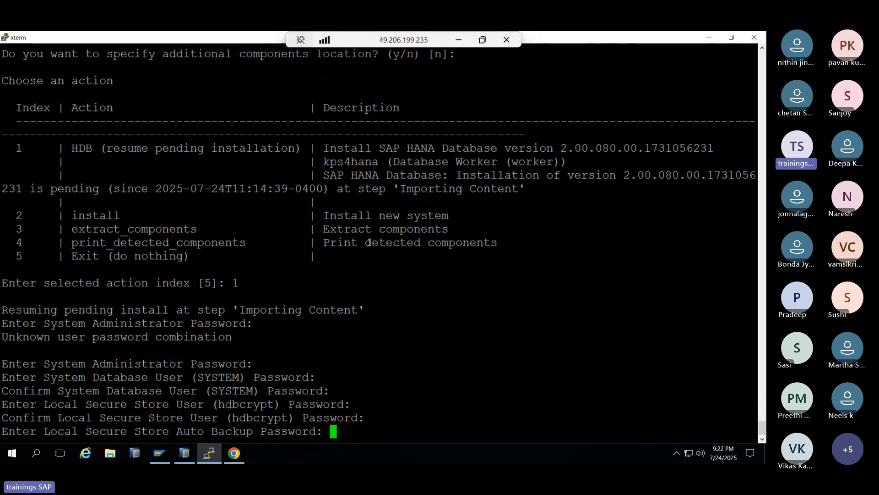
{"action": "key", "text": "Return"}
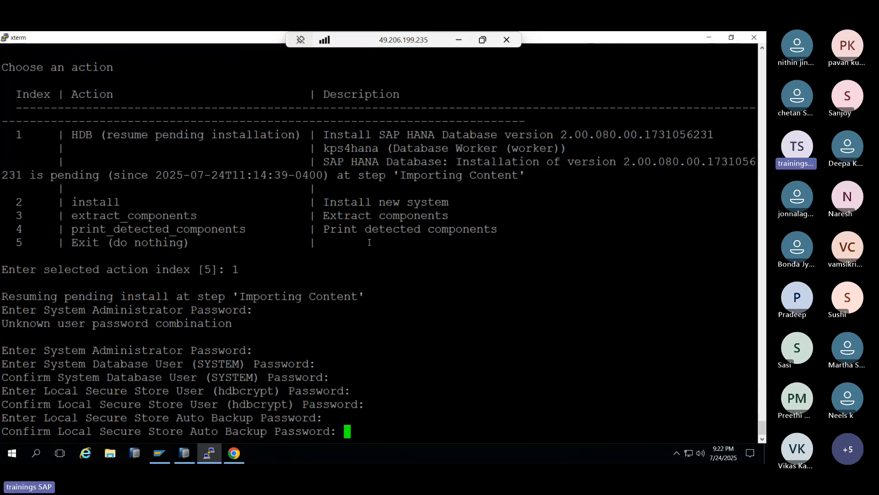
{"action": "key", "text": "Return"}
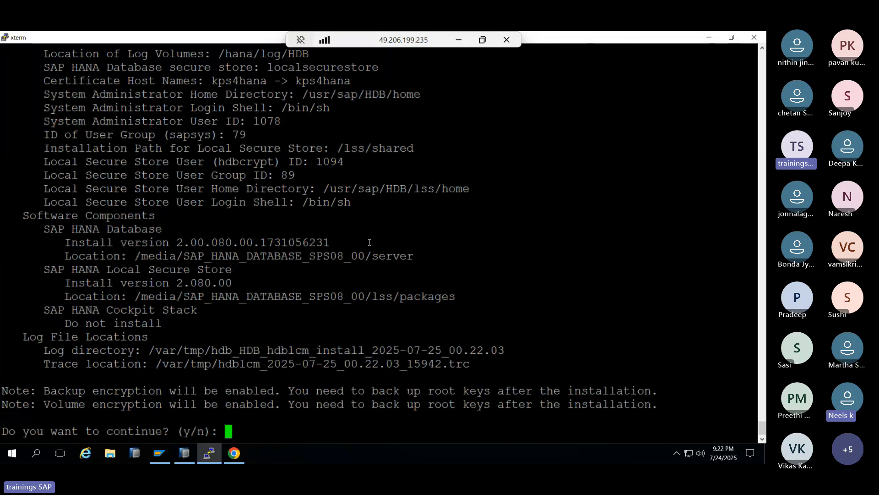
{"action": "type", "text": "y"}
{"action": "key", "text": "Return"}
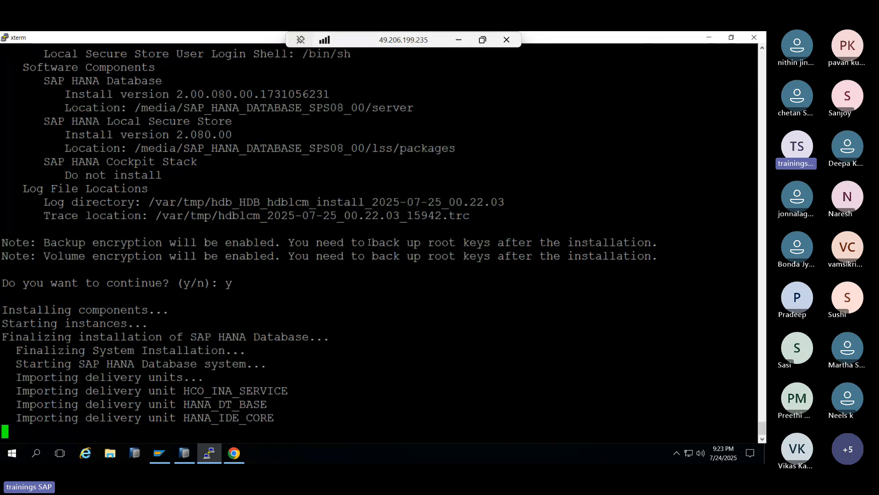
- Launch mstsc and connect to kpbaseserver, entering the account password
{"action": "left_click", "coordinate": [458, 39]}
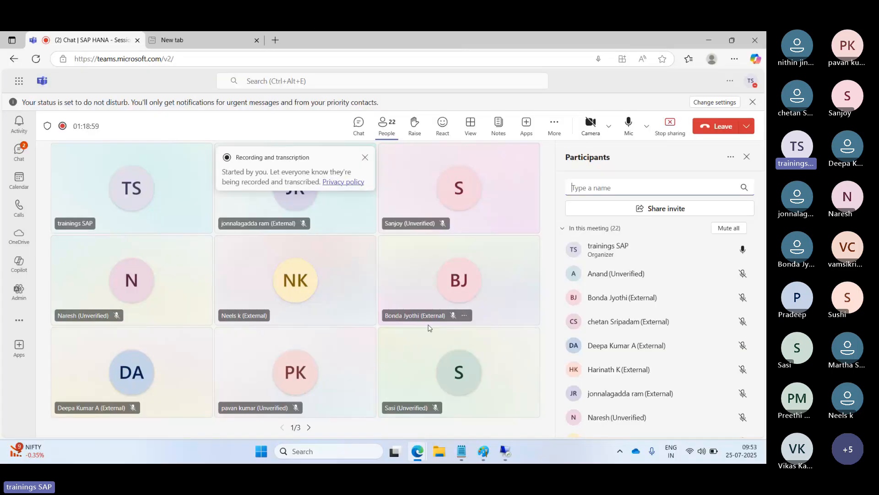
{"action": "key", "text": "super+r"}
{"action": "left_click", "coordinate": [76, 417]}
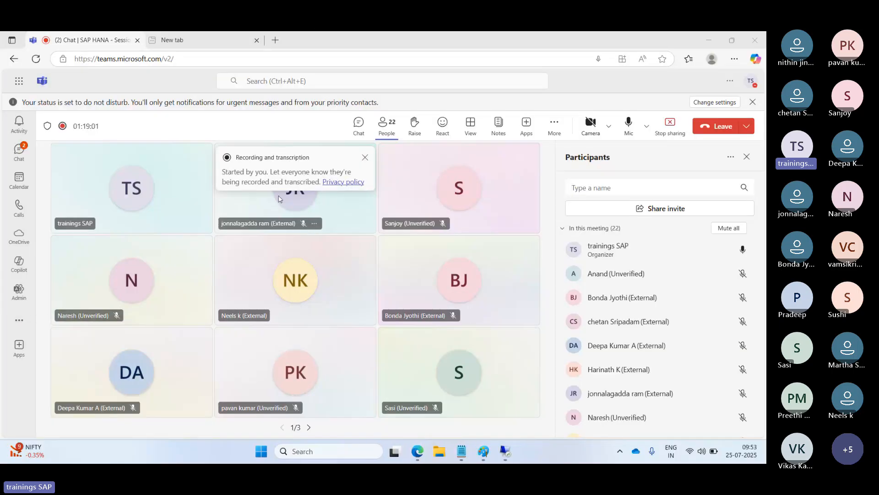
{"action": "left_click", "coordinate": [441, 160]}
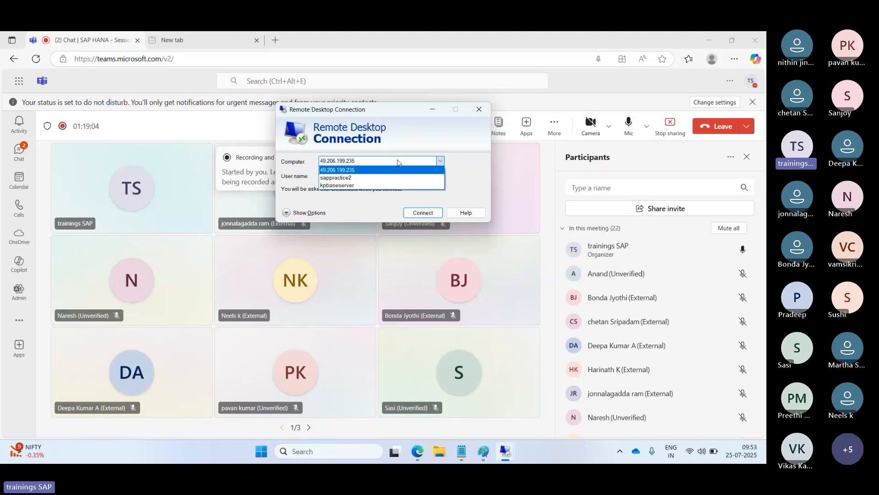
{"action": "left_click", "coordinate": [335, 185]}
{"action": "left_click", "coordinate": [429, 213]}
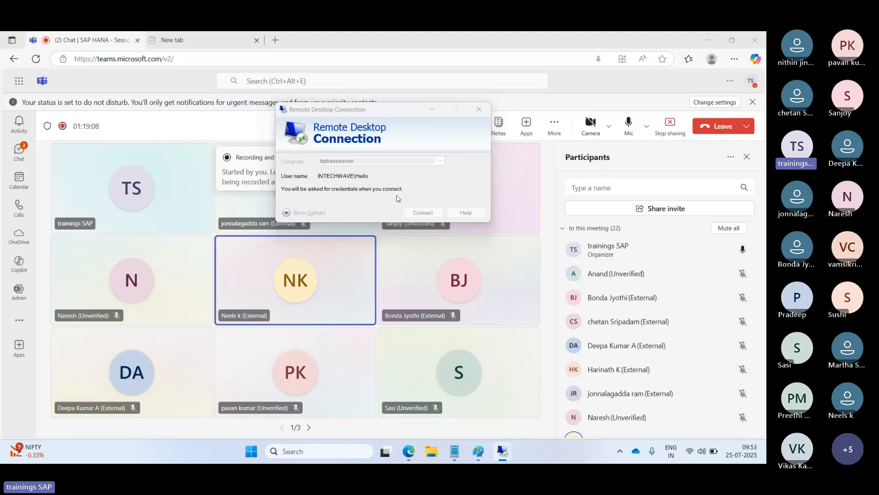
{"action": "type", "text": "••••"}
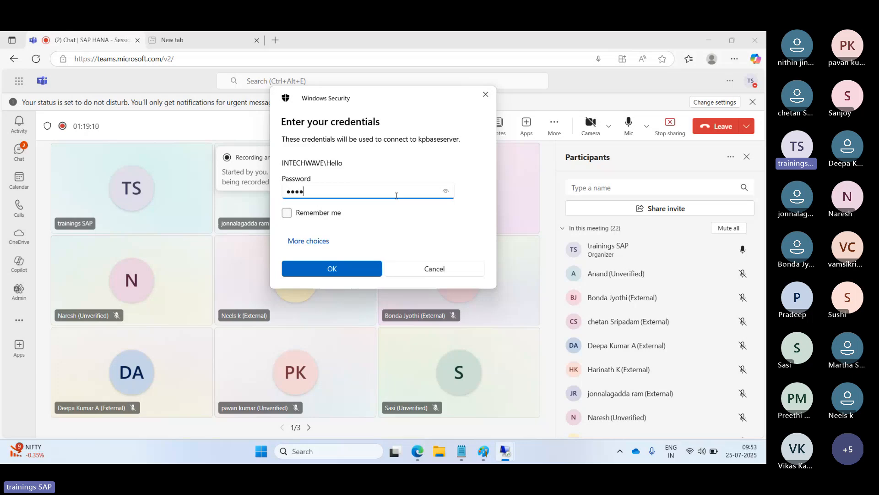
{"action": "type", "text": "••"}
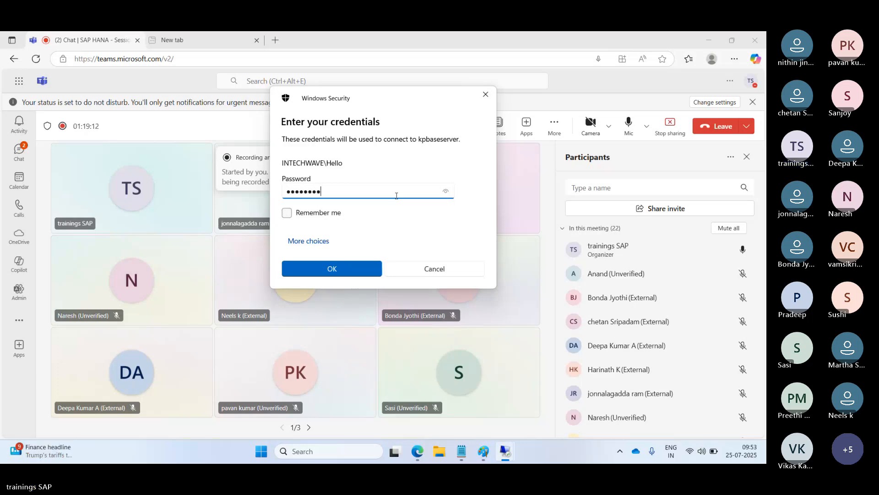
{"action": "key", "text": "Return"}
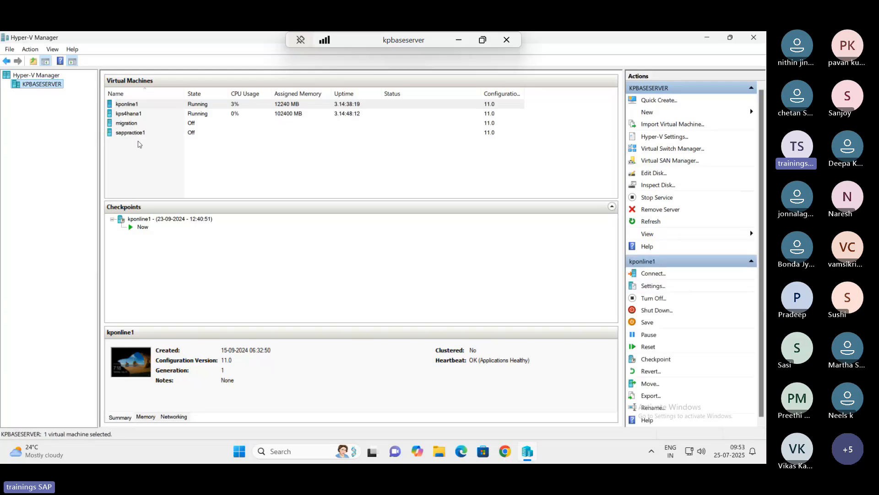
{"action": "right_click", "coordinate": [129, 106]}
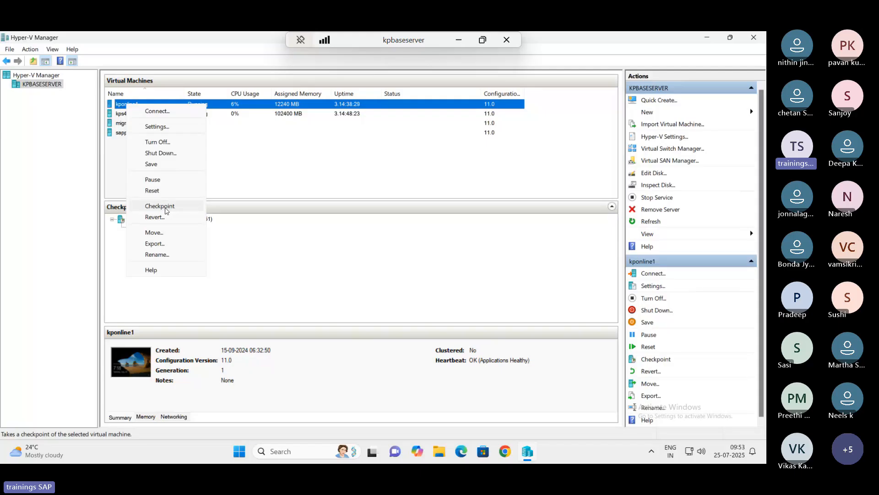
{"action": "left_click", "coordinate": [67, 155]}
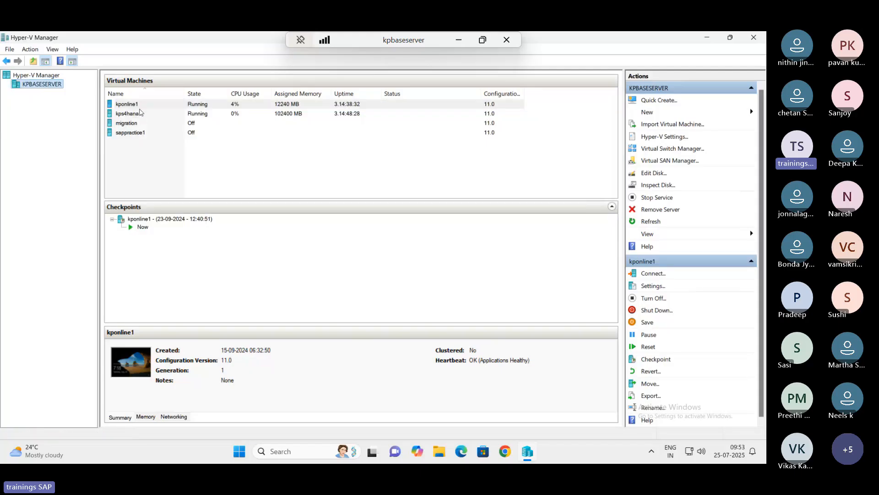
{"action": "left_click", "coordinate": [138, 114]}
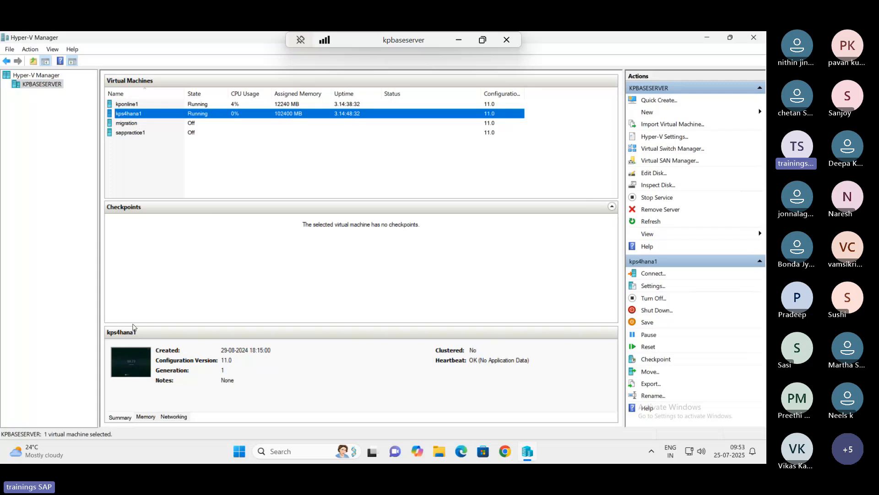
{"action": "left_click", "coordinate": [121, 418]}
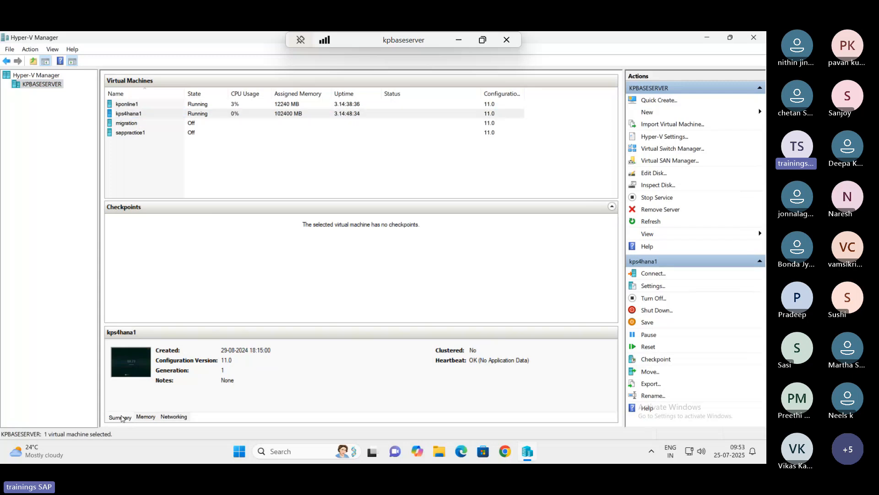
{"action": "left_click", "coordinate": [111, 104]}
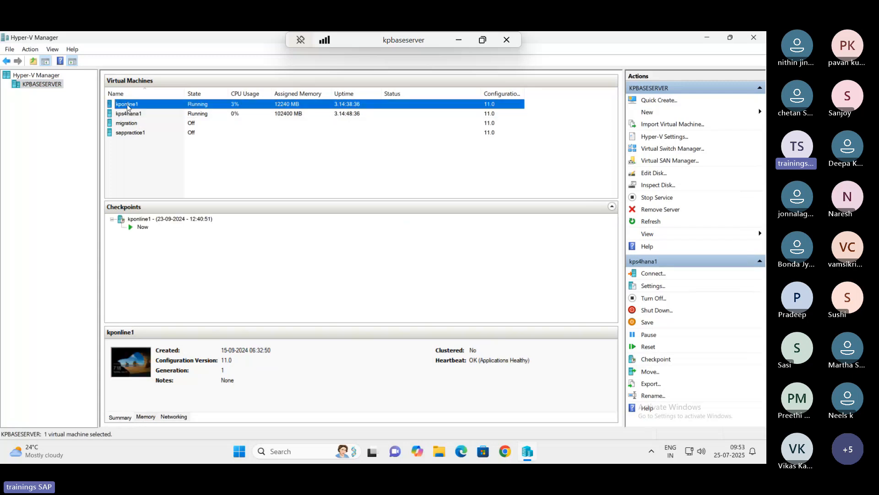
{"action": "left_click", "coordinate": [155, 220]}
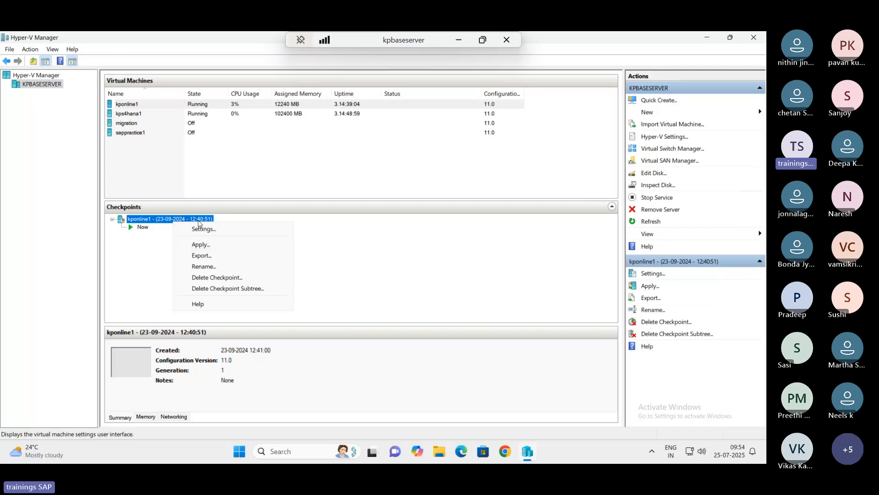
{"action": "left_click", "coordinate": [754, 37]}
{"action": "left_click", "coordinate": [507, 39]}
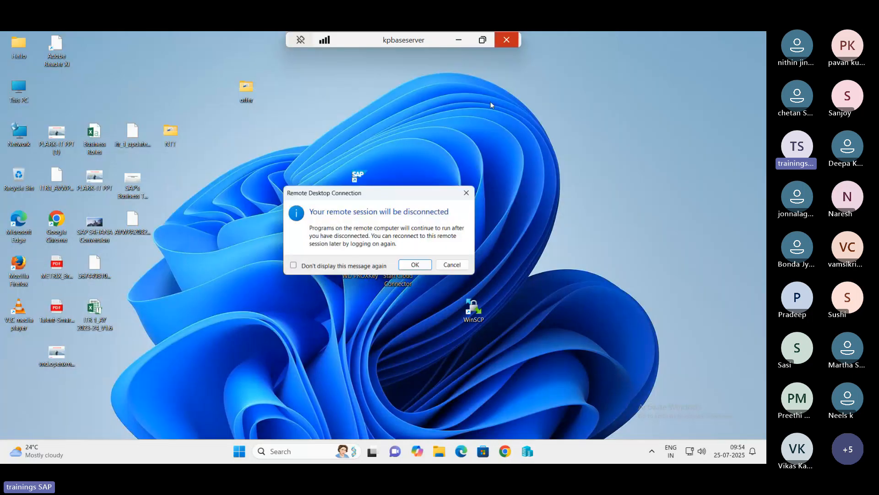
- Confirm the base-server disconnect and return to the 49.206.199.235 remote session's terminal
{"action": "left_click", "coordinate": [415, 264]}
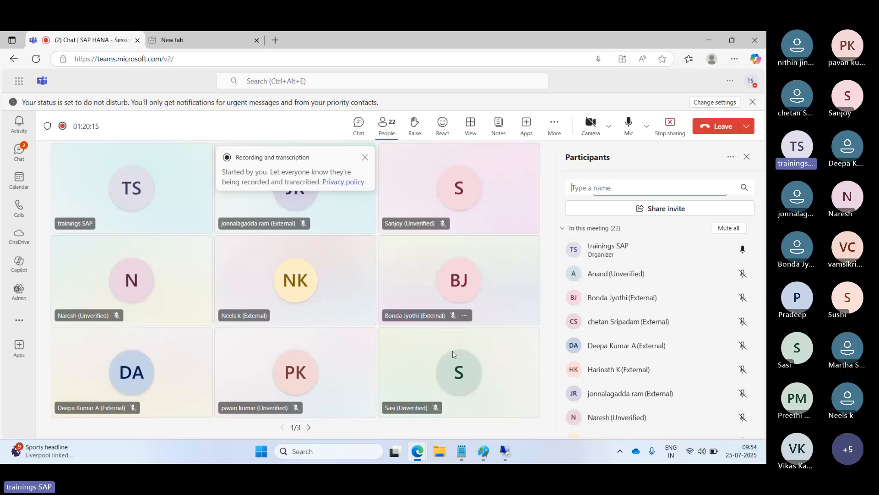
{"action": "left_click", "coordinate": [509, 450]}
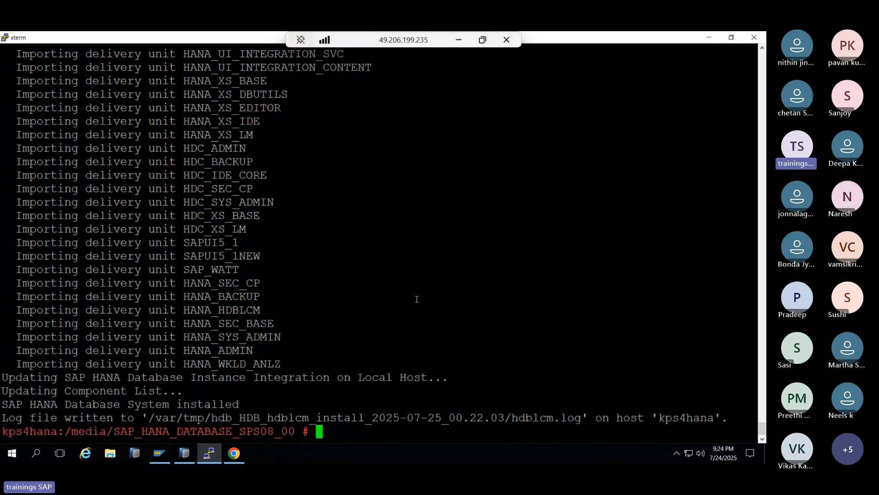
- Check disk usage with df -h, then enter and list the SAP_HANA_DATABASE_SPS08_84 media folder
{"action": "type", "text": "df -"}
{"action": "type", "text": "h"}
{"action": "key", "text": "Return"}
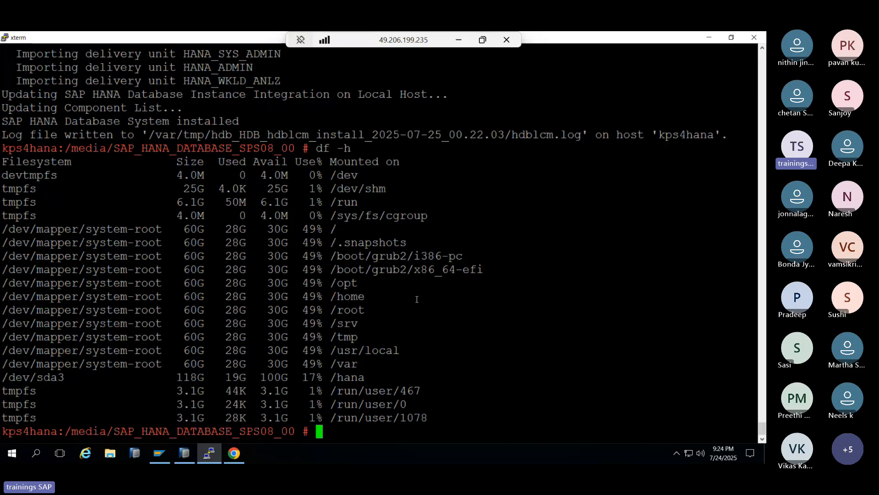
{"action": "type", "text": "cd ../"}
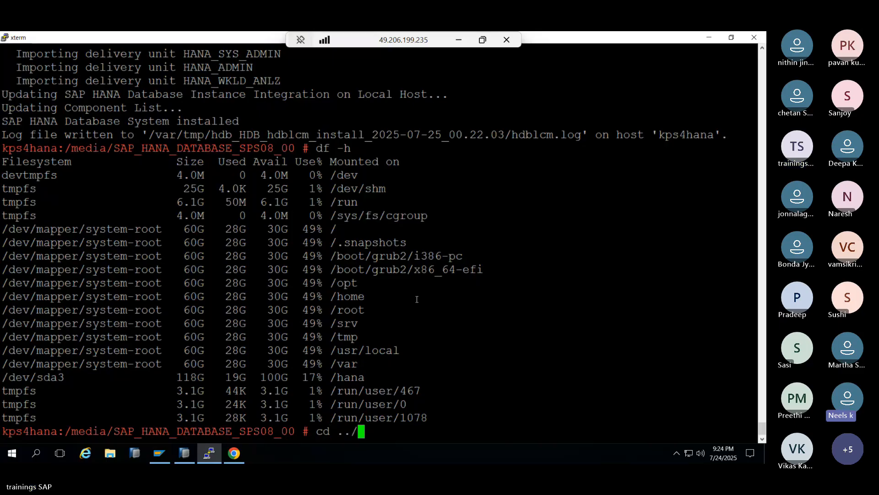
{"action": "key", "text": "Return"}
{"action": "type", "text": "ls -ltr"}
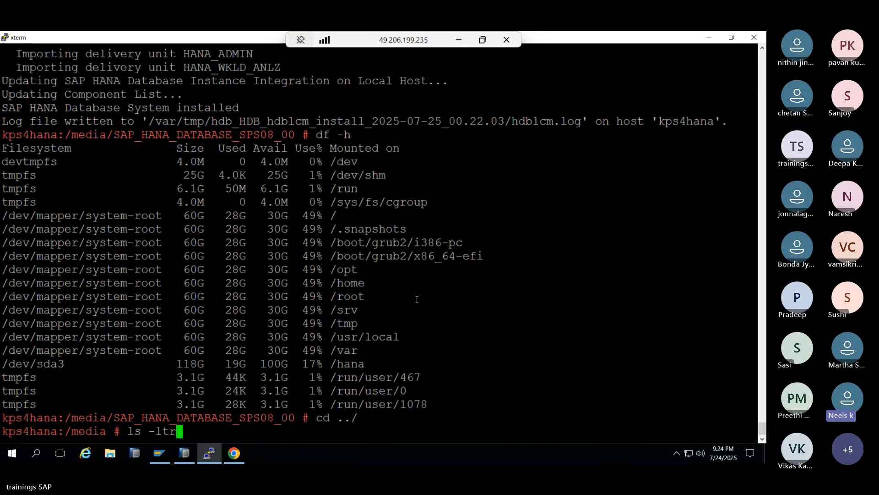
{"action": "key", "text": "Return"}
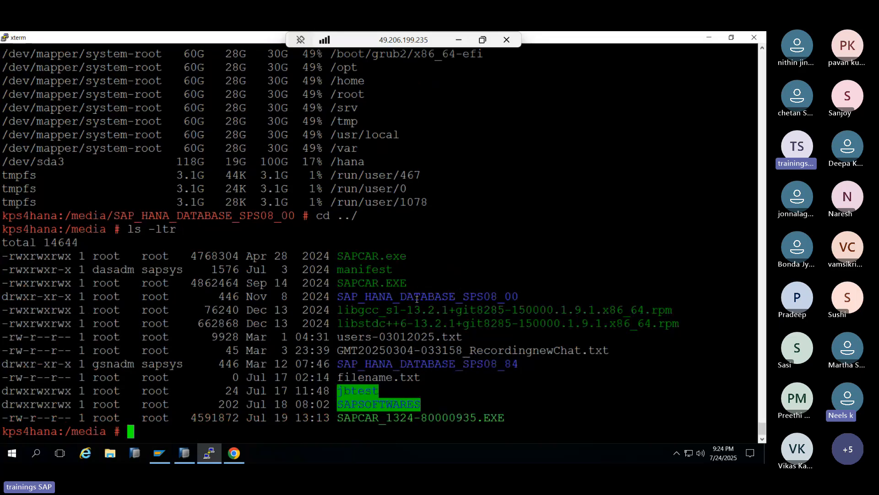
{"action": "type", "text": "cd"}
{"action": "double_click", "coordinate": [467, 366]}
{"action": "middle_click", "coordinate": [466, 366]}
{"action": "key", "text": "Return"}
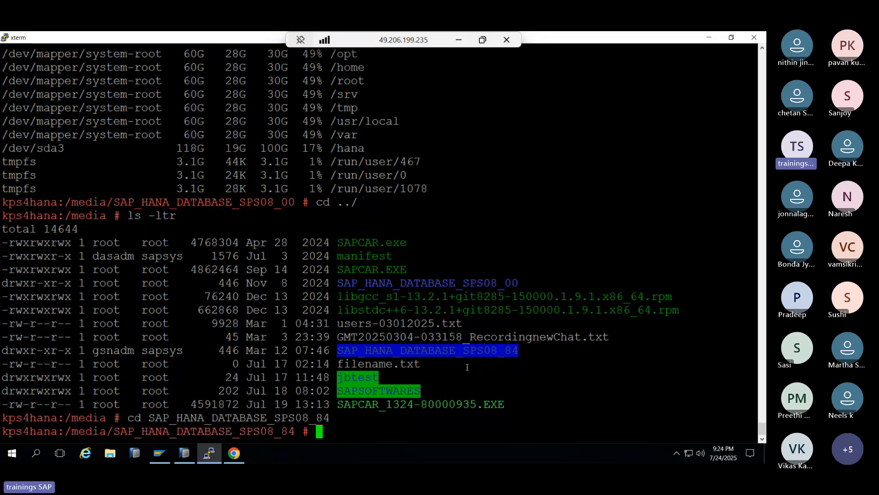
{"action": "type", "text": "ls -ltr"}
{"action": "key", "text": "Return"}
- Launch ./hdblcm --ignore check_signature_file without adding extra component locations
{"action": "type", "text": "./"}
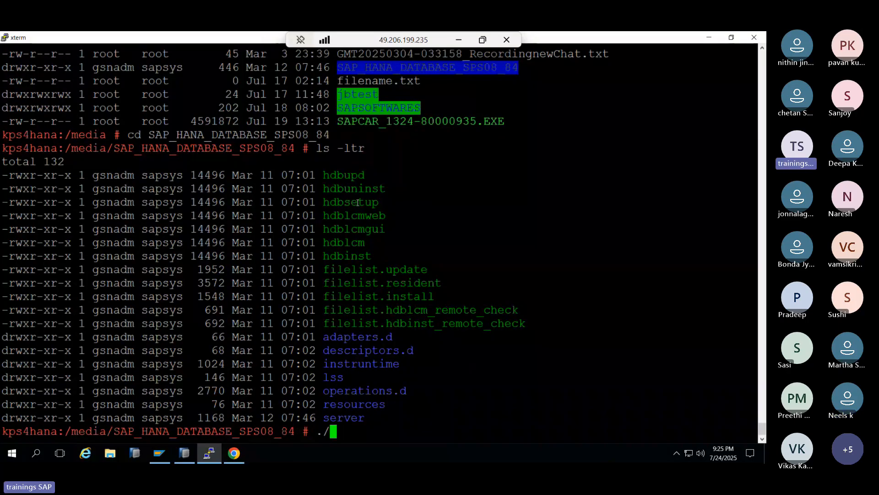
{"action": "double_click", "coordinate": [352, 244]}
{"action": "middle_click", "coordinate": [349, 245]}
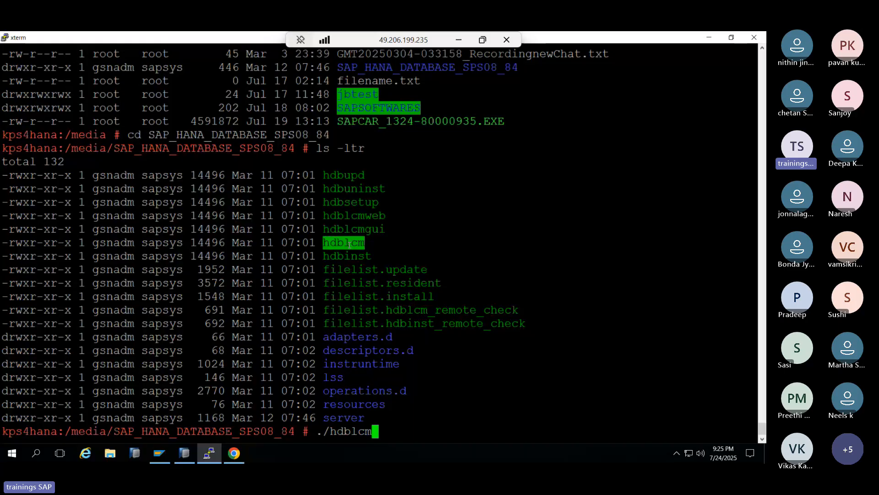
{"action": "type", "text": "--ignore check"}
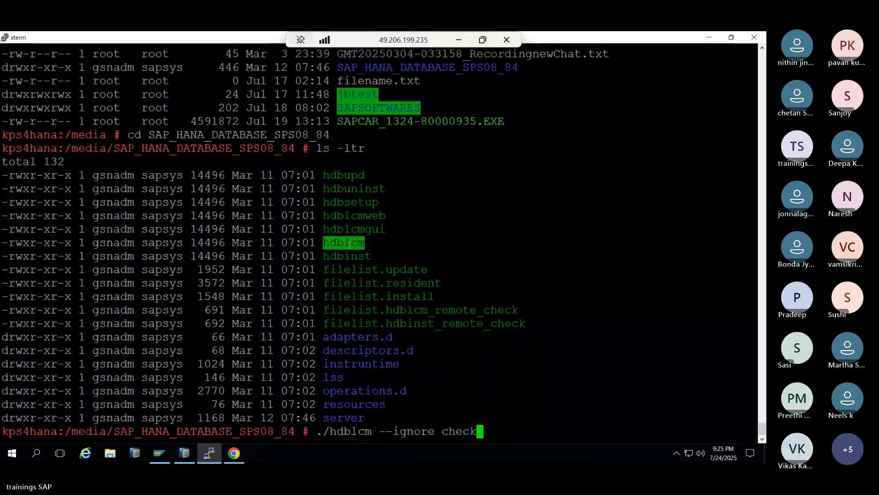
{"action": "type", "text": "_signat"}
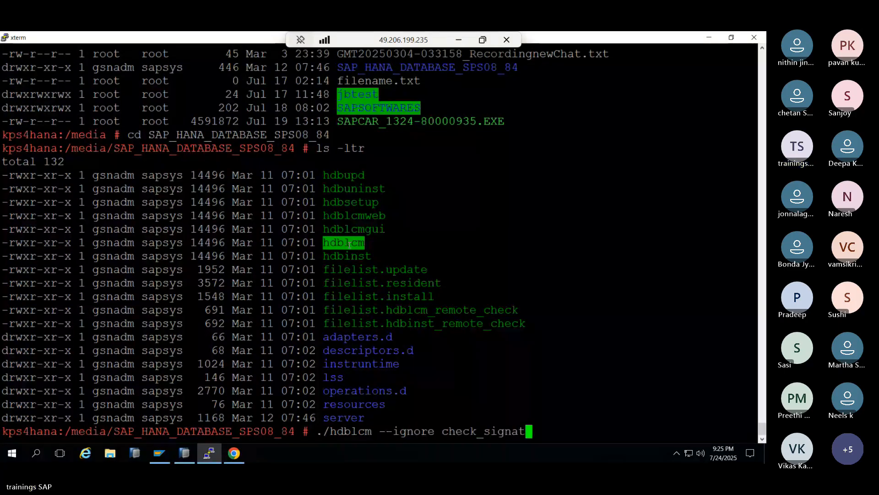
{"action": "type", "text": "ure_file"}
{"action": "key", "text": "Return"}
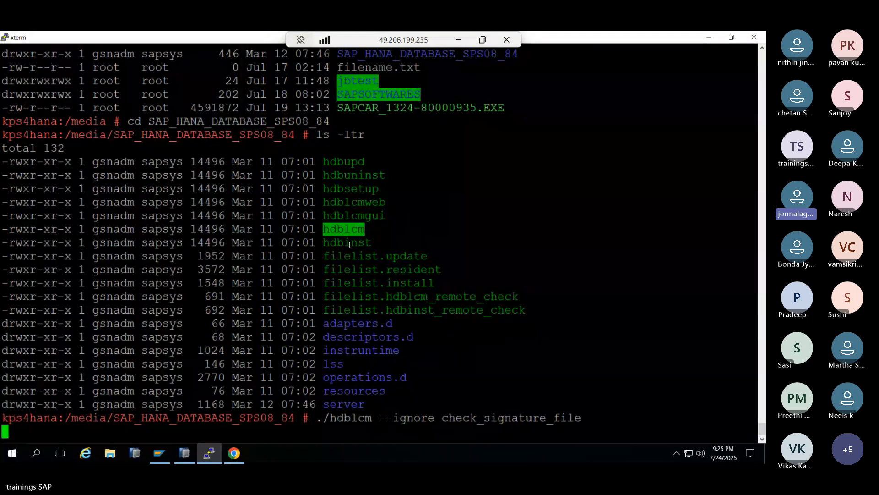
{"action": "key", "text": "Return"}
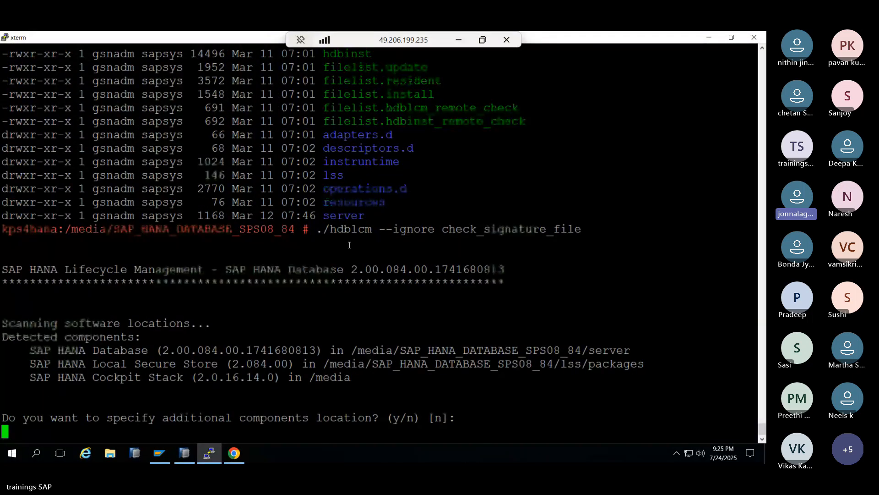
- Choose update action 1 and server component 2, keep user SYSTEM, enter its password, and confirm with y
{"action": "type", "text": "1"}
{"action": "key", "text": "Return"}
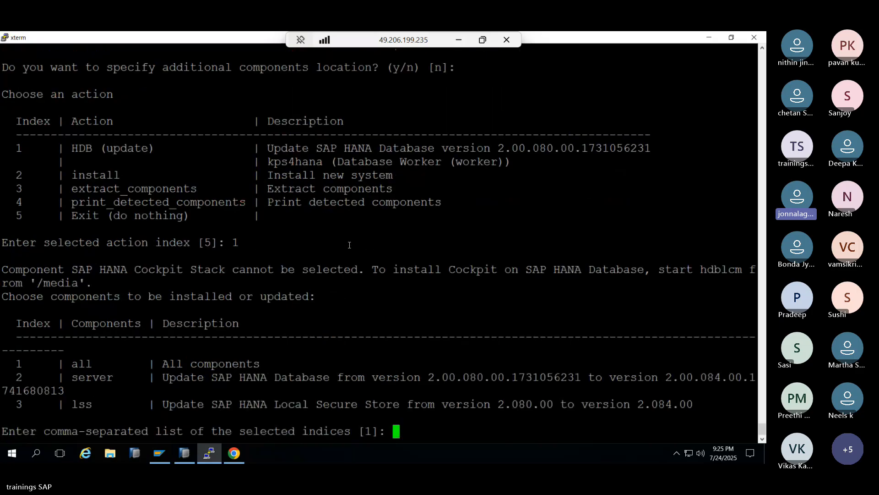
{"action": "type", "text": "2"}
{"action": "key", "text": "Return"}
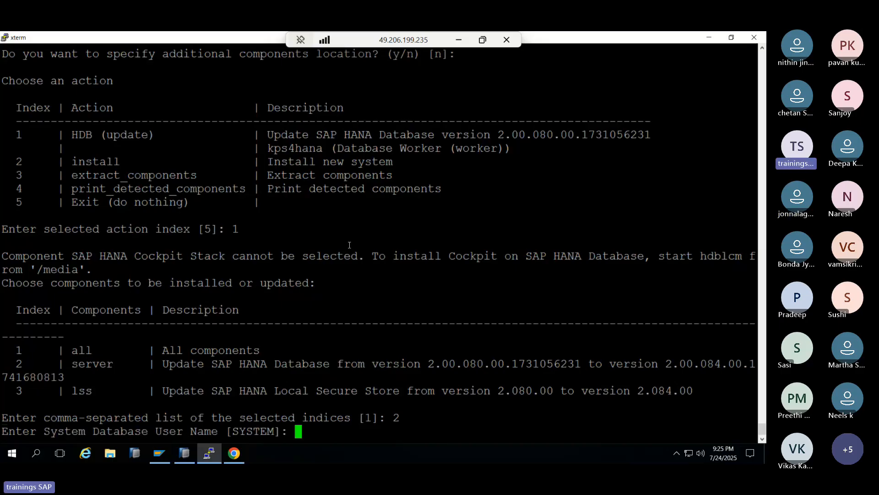
{"action": "key", "text": "Return"}
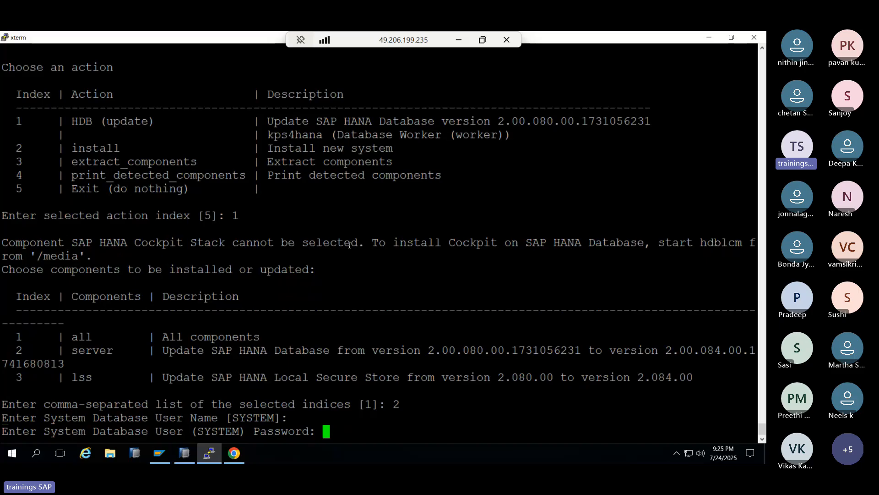
{"action": "key", "text": "Return"}
{"action": "key", "text": "Return"}
{"action": "key", "text": "Return"}
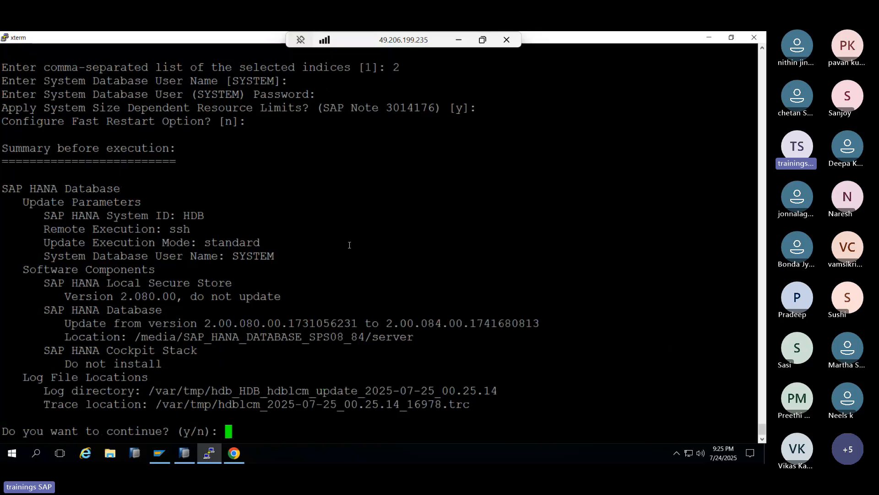
{"action": "type", "text": "y"}
{"action": "key", "text": "Return"}
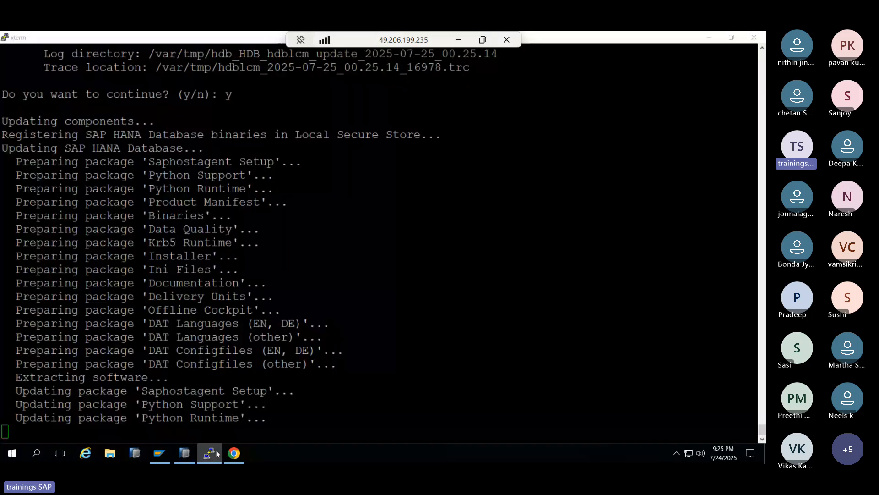
- Refresh the HDB@HDB Overview in HANA Studio to reread the database version
{"action": "left_click", "coordinate": [216, 453]}
{"action": "left_click", "coordinate": [644, 87]}
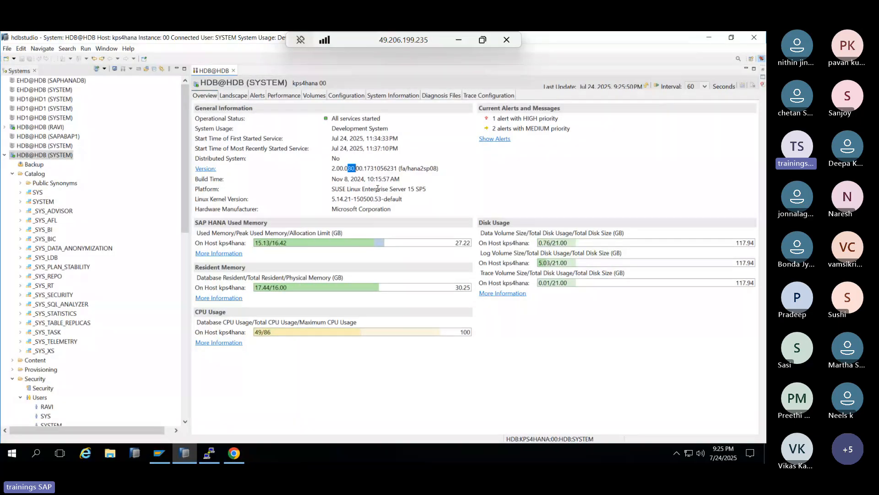
{"action": "mouse_move", "coordinate": [315, 248]}
- Check the update's progress in the terminal
{"action": "left_click", "coordinate": [191, 450]}
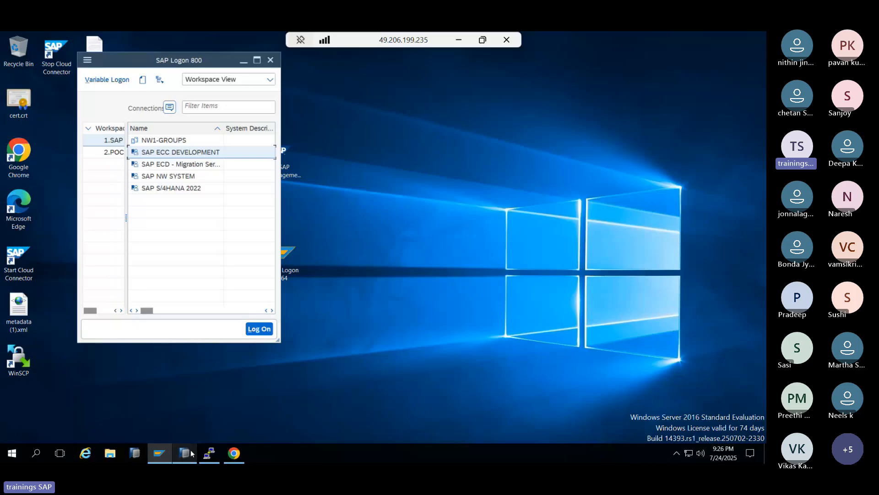
{"action": "left_click", "coordinate": [209, 456]}
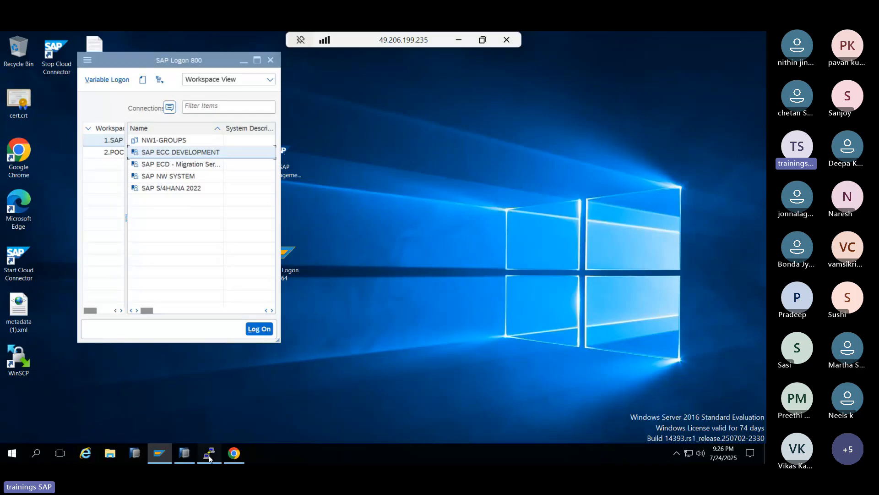
{"action": "left_click", "coordinate": [209, 455]}
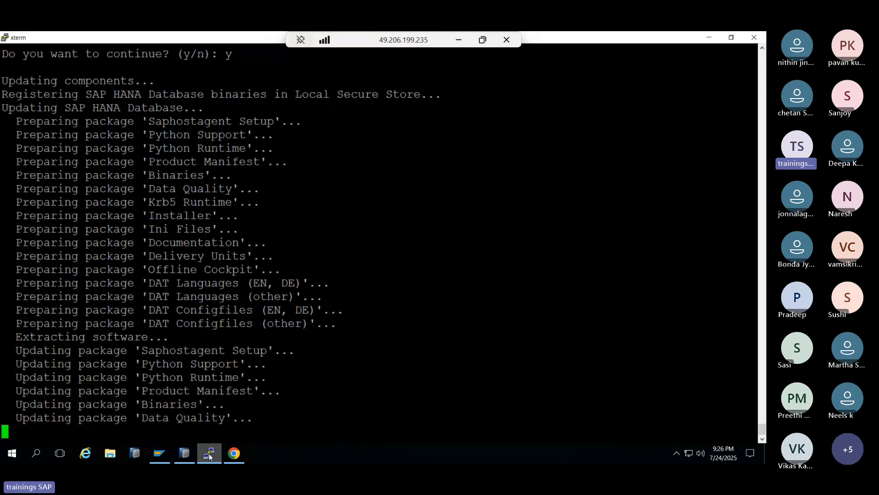
{"action": "left_click", "coordinate": [211, 454]}
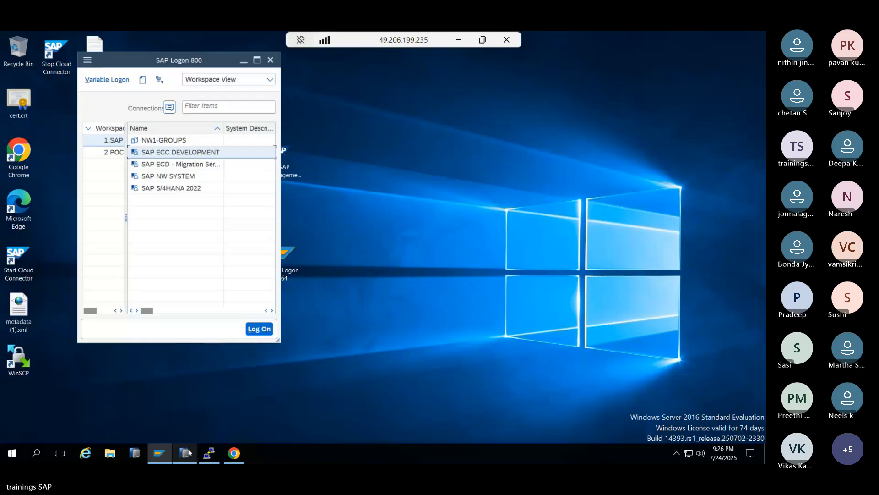
- Refresh the overview again and select the 080 revision, still shown in the version
{"action": "left_click", "coordinate": [188, 453]}
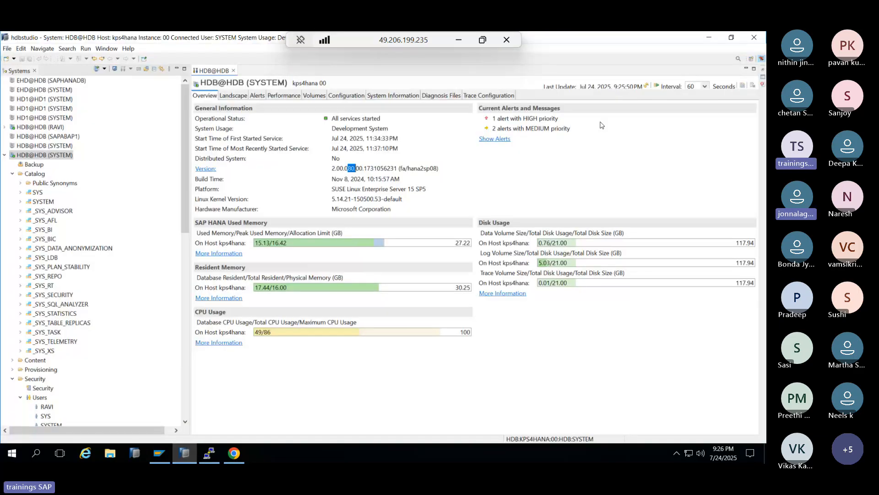
{"action": "left_click", "coordinate": [646, 87]}
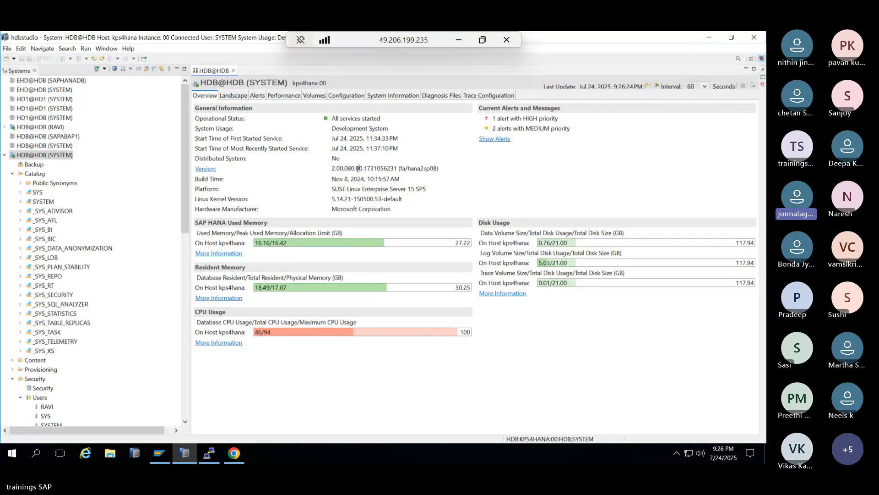
{"action": "left_click_drag", "start_coordinate": [349, 168], "coordinate": [354, 170]}
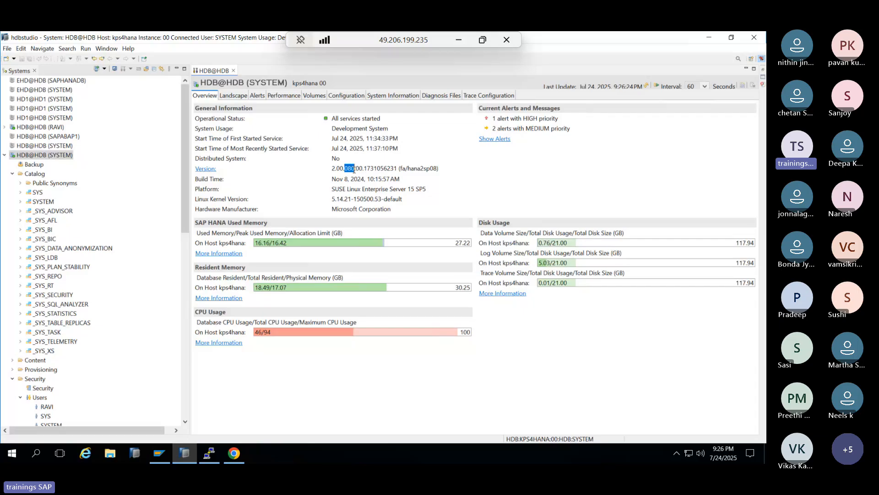
{"action": "left_click_drag", "start_coordinate": [353, 171], "coordinate": [345, 175]}
- Compare SPS levels: 2.00.085 and 2.00.086.0 are SPS08, 2.00.079.5 is SPS07; then return to the terminal
{"action": "left_click", "coordinate": [234, 454]}
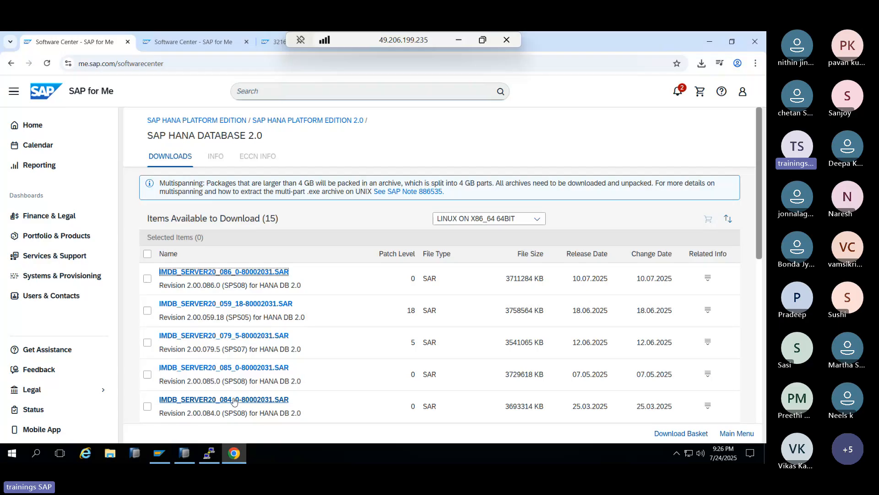
{"action": "left_click_drag", "start_coordinate": [229, 381], "coordinate": [242, 381]}
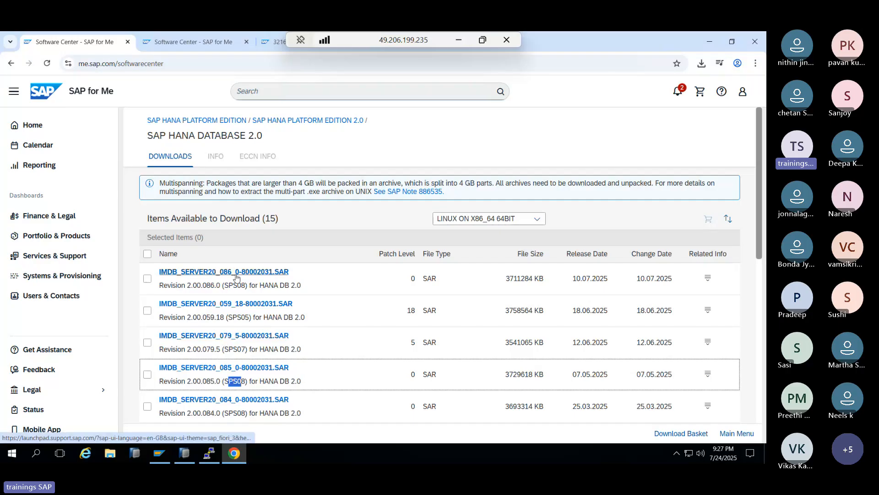
{"action": "left_click_drag", "start_coordinate": [225, 349], "coordinate": [242, 342]}
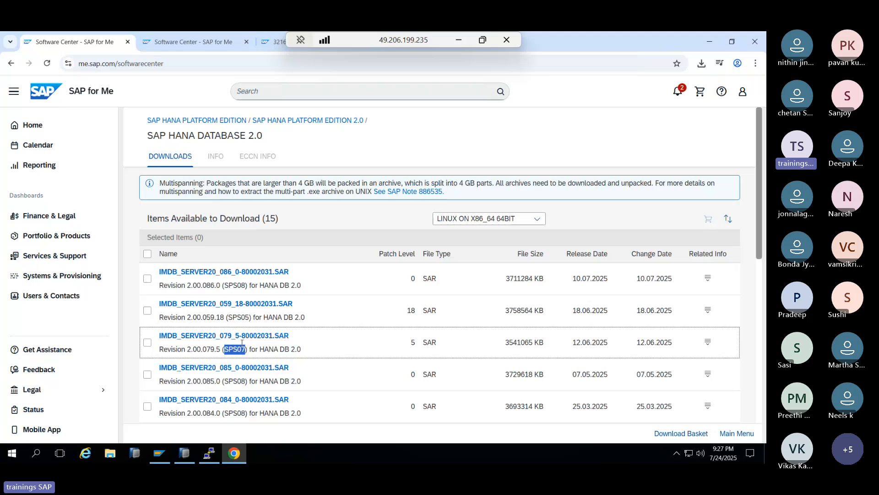
{"action": "left_click", "coordinate": [235, 288]}
{"action": "left_click_drag", "start_coordinate": [233, 286], "coordinate": [246, 286]}
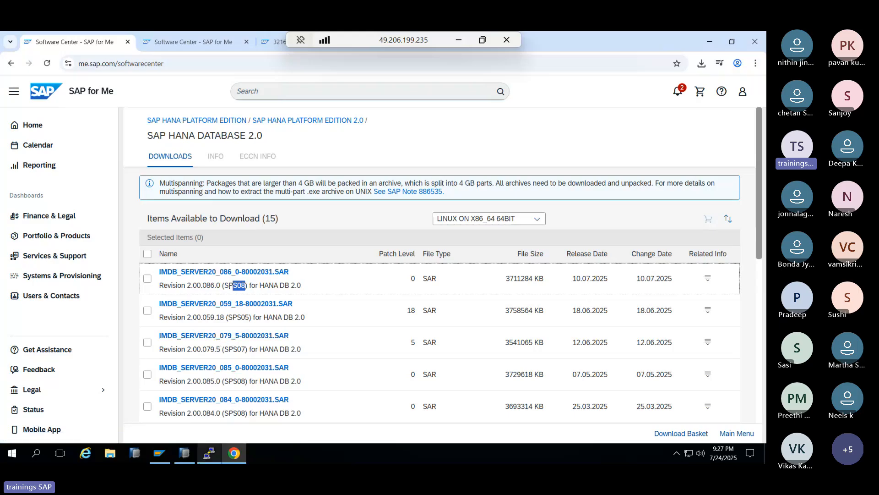
{"action": "left_click", "coordinate": [210, 457]}
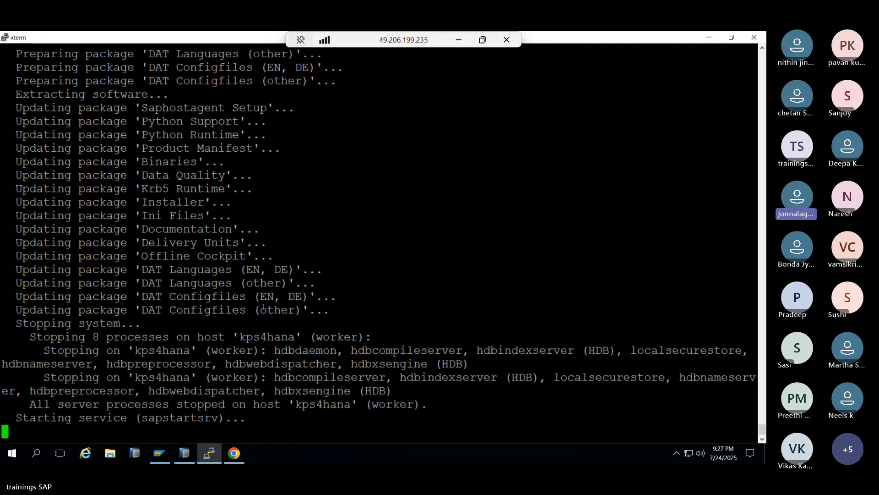
- Review the hdblcm stop/restart log, then refresh the HDB overview, still showing revision 80
{"action": "scroll", "coordinate": [290, 318], "scroll_direction": "up", "scroll_amount": 10}
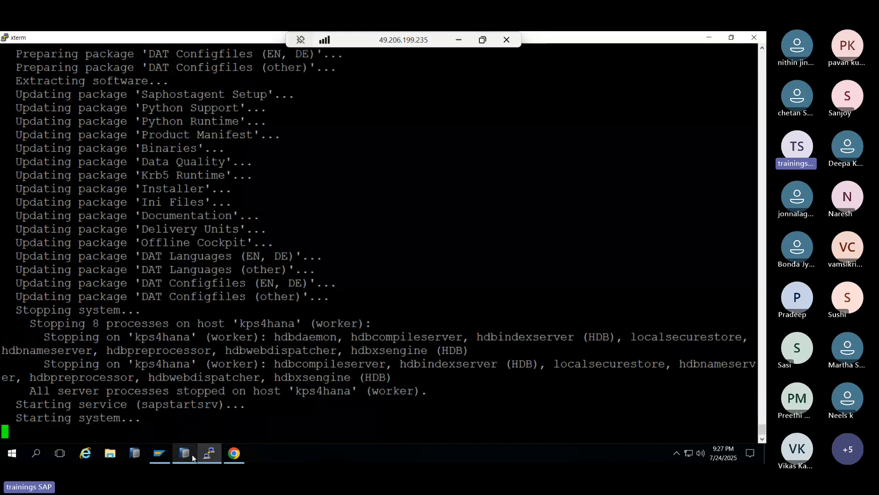
{"action": "left_click", "coordinate": [191, 454]}
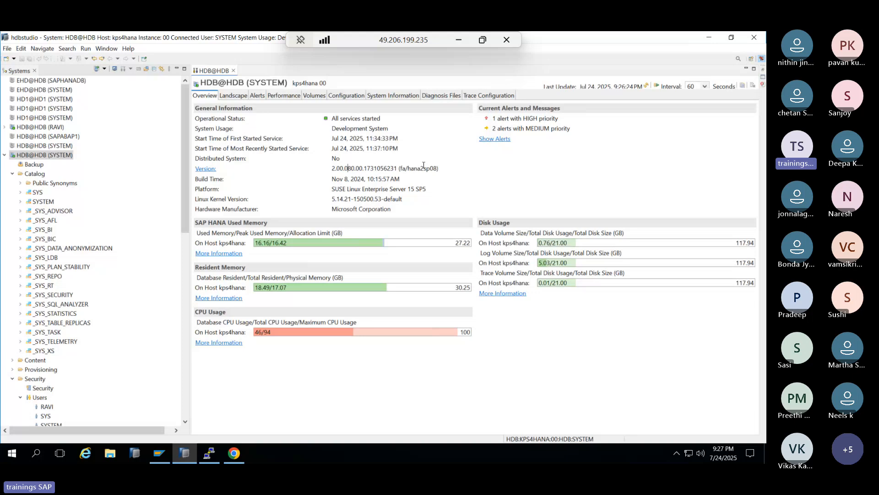
{"action": "left_click_drag", "start_coordinate": [348, 168], "coordinate": [356, 168]}
{"action": "left_click", "coordinate": [646, 87]}
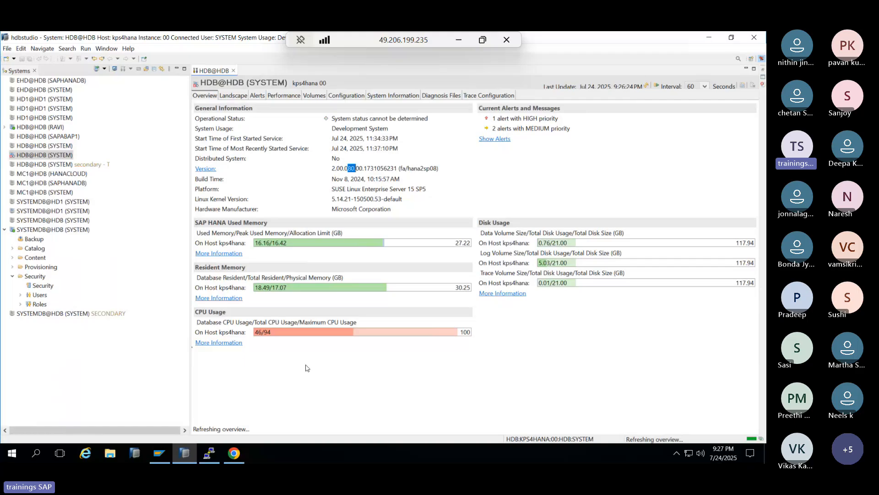
{"action": "left_click", "coordinate": [213, 460]}
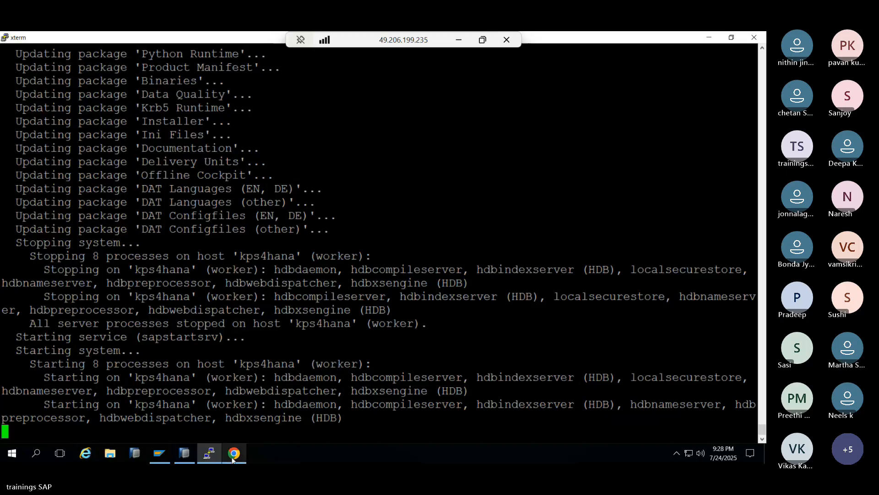
- Open the SYSTEMDB@HDB (SYSTEM) overview, now reporting version 2.00.084.00
{"action": "mouse_move", "coordinate": [232, 460]}
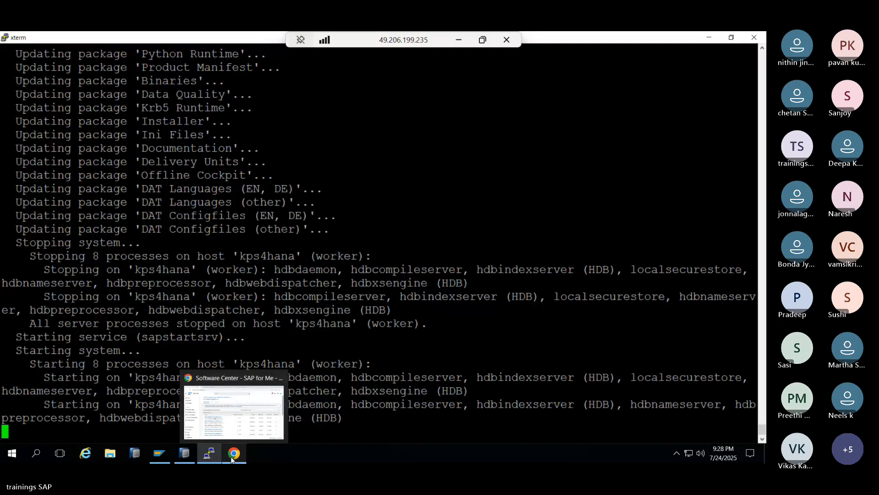
{"action": "left_click", "coordinate": [183, 457]}
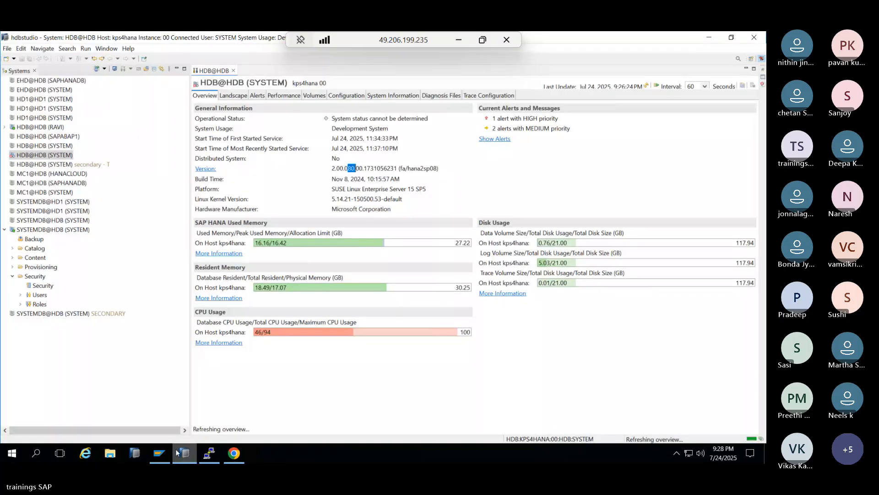
{"action": "left_click", "coordinate": [166, 452]}
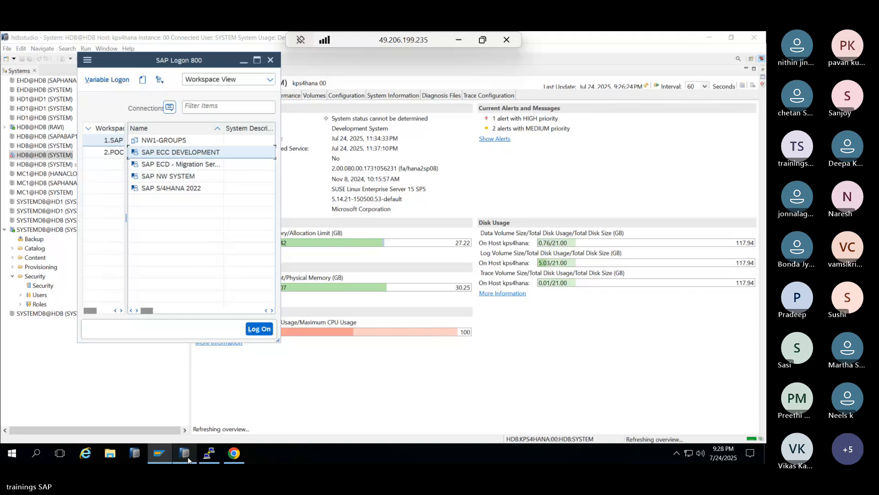
{"action": "left_click", "coordinate": [207, 458]}
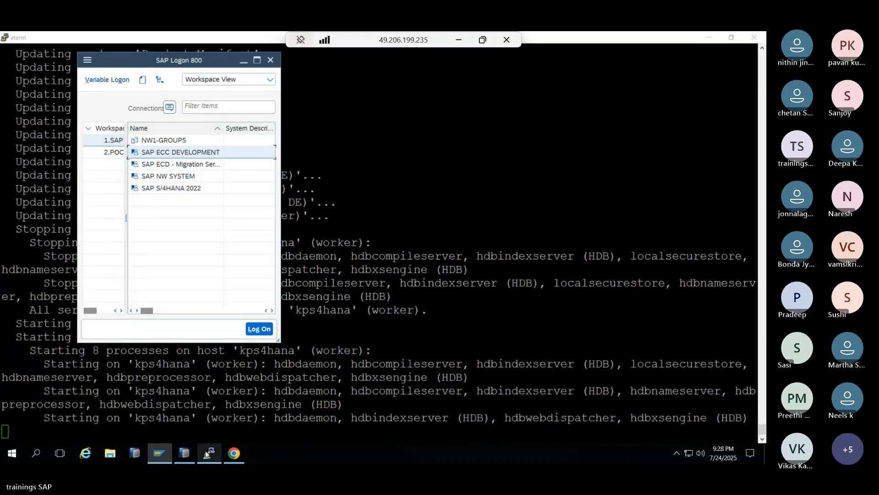
{"action": "left_click", "coordinate": [207, 455]}
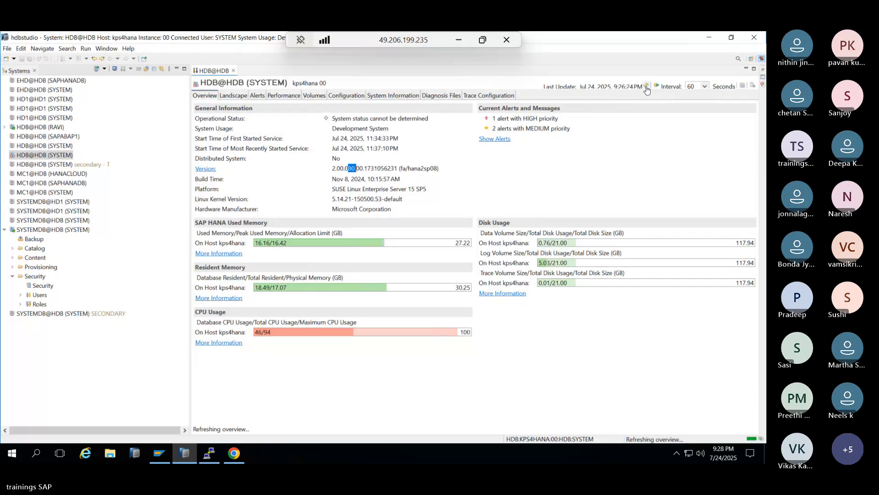
{"action": "left_click", "coordinate": [44, 230]}
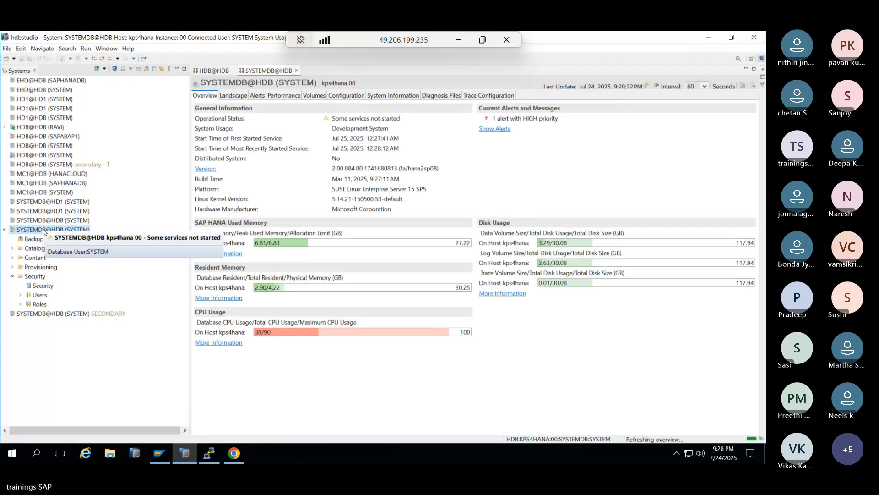
- Note SYSTEMDB's 084 version, check the terminal restart, and open the HDB@HDB (SYSTEM) overview
{"action": "double_click", "coordinate": [354, 169]}
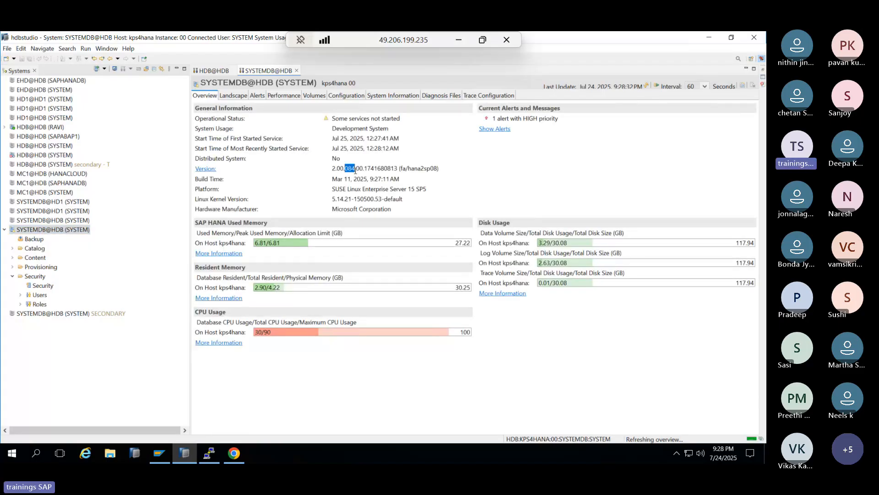
{"action": "left_click", "coordinate": [209, 454]}
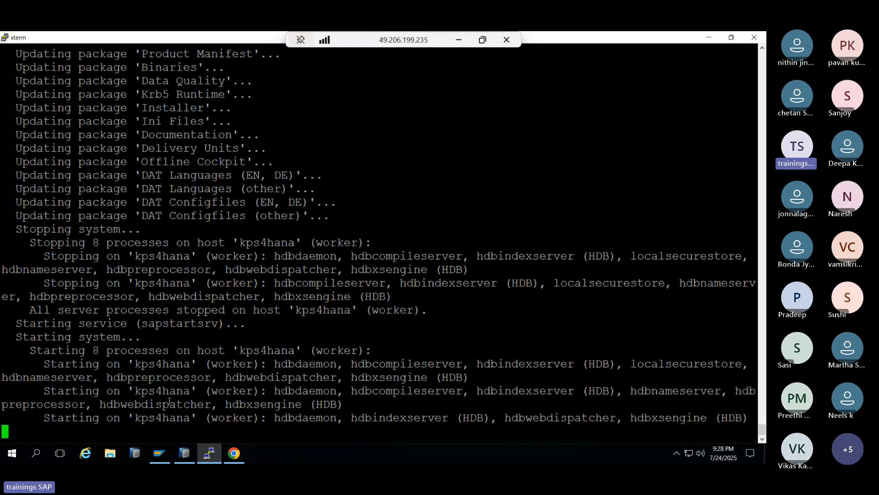
{"action": "mouse_move", "coordinate": [210, 451]}
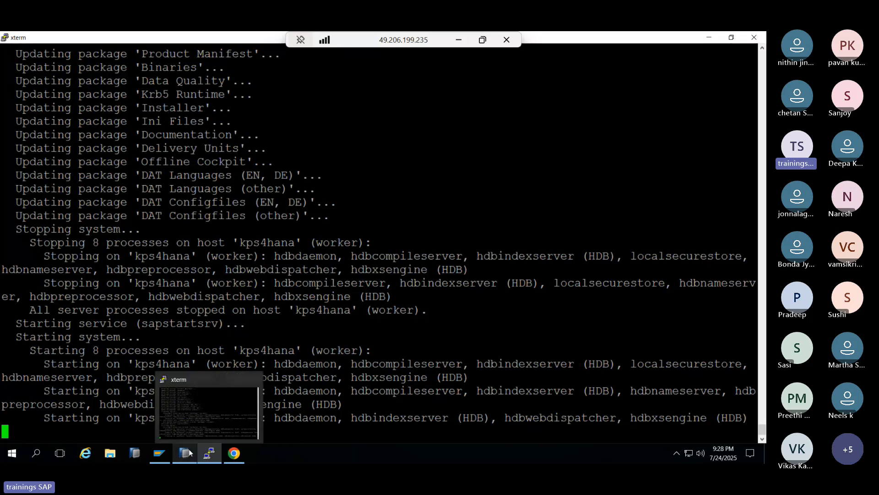
{"action": "left_click", "coordinate": [189, 453]}
{"action": "double_click", "coordinate": [40, 156]}
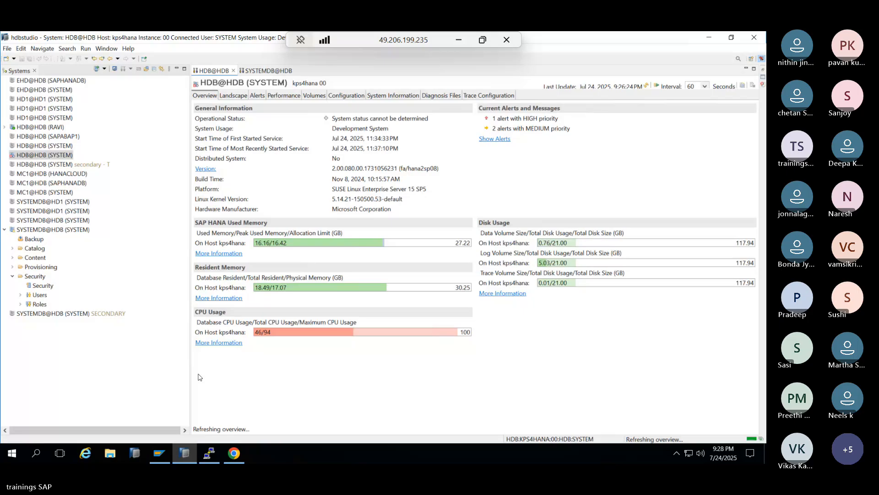
- After the update finishes, reopen HDB@HDB (SYSTEM) and verify version 2.00.084.00 with all services started
{"action": "left_click", "coordinate": [210, 452]}
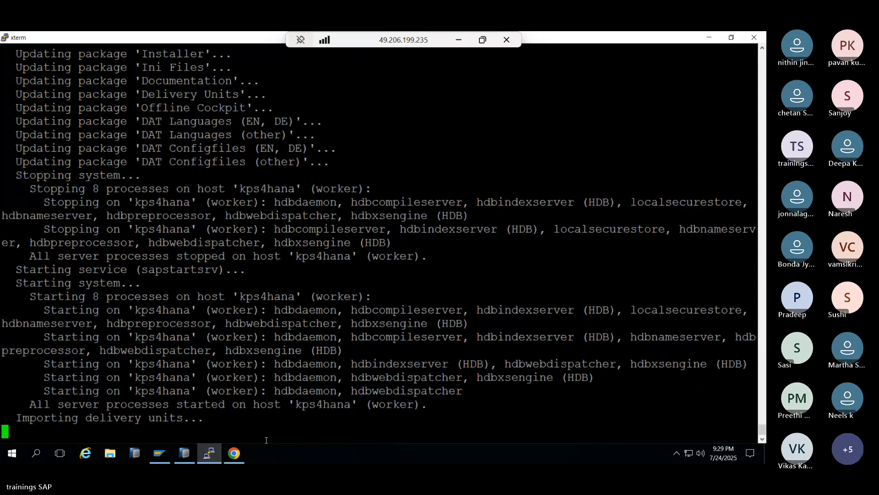
{"action": "left_click", "coordinate": [191, 455]}
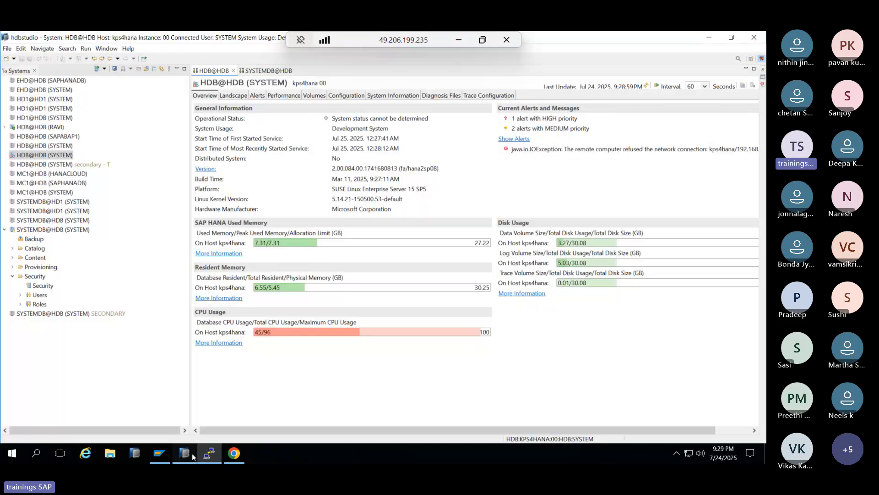
{"action": "double_click", "coordinate": [45, 155]}
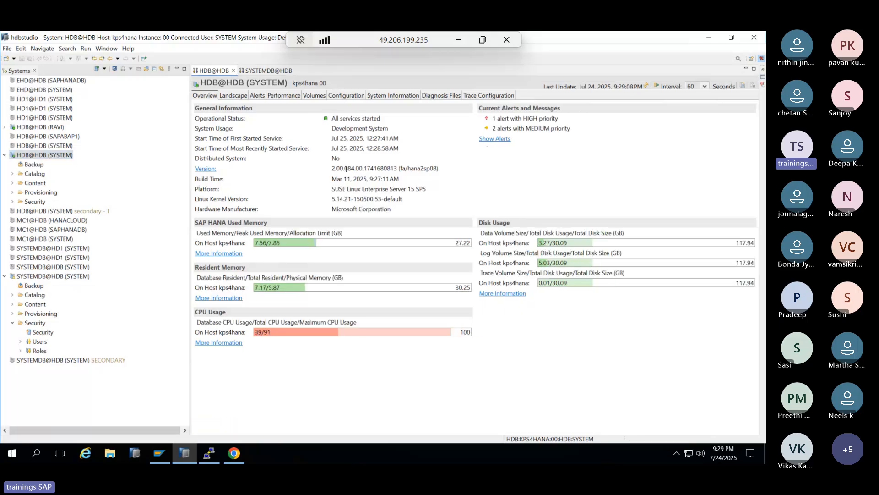
{"action": "left_click_drag", "start_coordinate": [347, 169], "coordinate": [356, 169]}
{"action": "left_click", "coordinate": [352, 169]}
- Close the four Software Center and SAP Note browser tabs in SAP for Me
{"action": "left_click", "coordinate": [238, 454]}
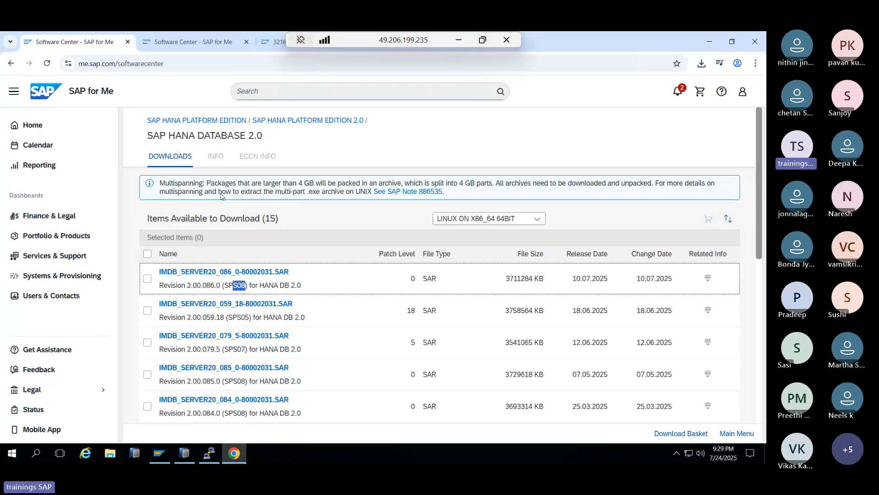
{"action": "left_click", "coordinate": [128, 43]}
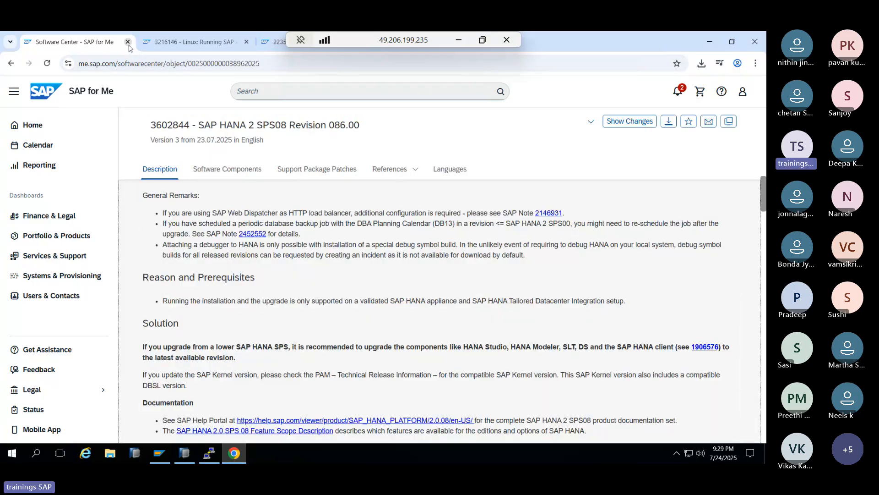
{"action": "left_click", "coordinate": [129, 42]}
{"action": "left_click", "coordinate": [128, 43]}
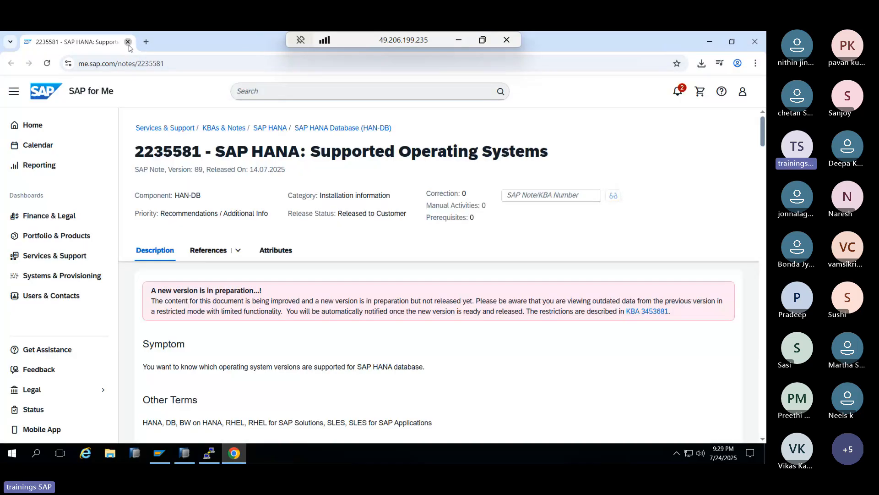
{"action": "left_click", "coordinate": [128, 41]}
{"action": "left_click", "coordinate": [646, 87]}
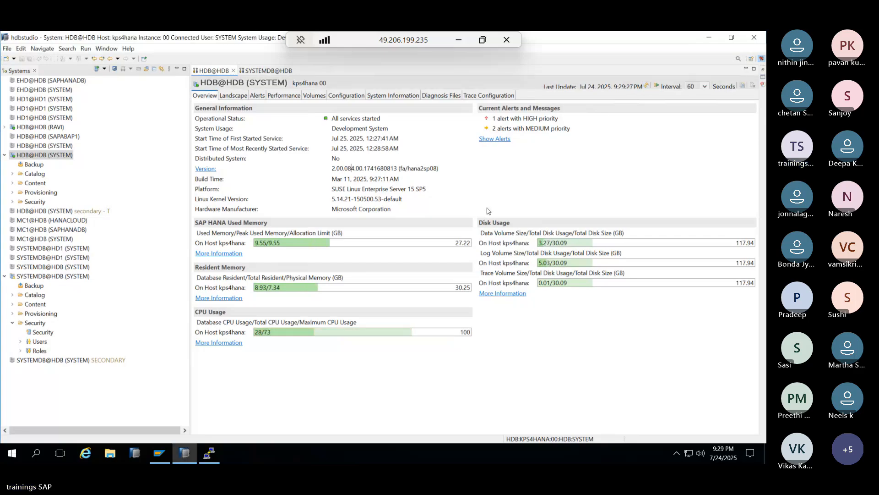
- In the Teams meeting, choose Stop recording and transcription from More options
{"action": "left_click", "coordinate": [459, 41]}
{"action": "left_click", "coordinate": [554, 123]}
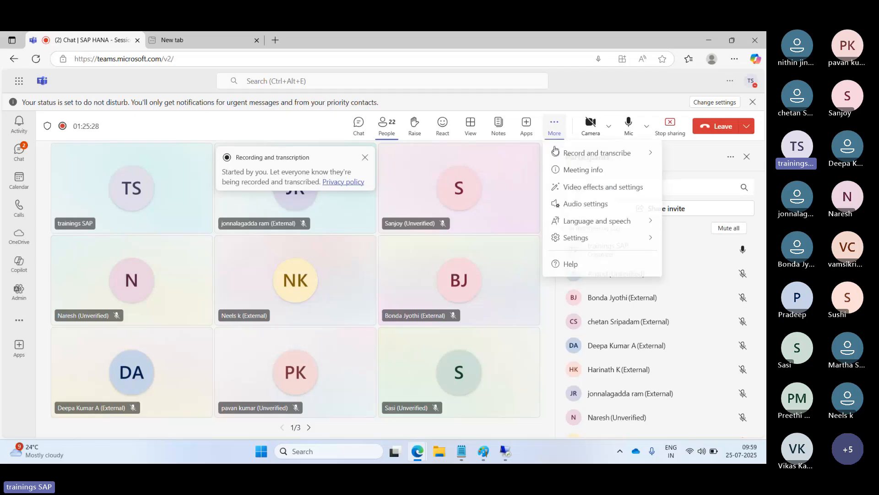
{"action": "mouse_move", "coordinate": [566, 153]}
{"action": "left_click", "coordinate": [472, 159]}
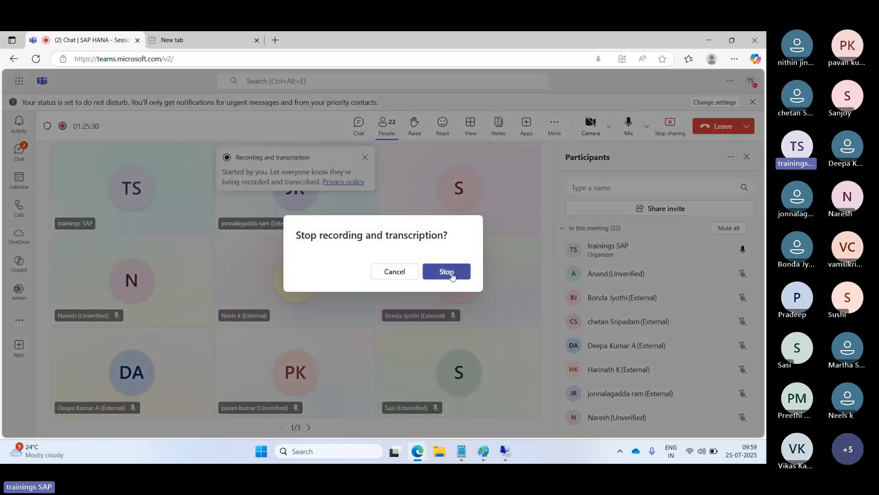